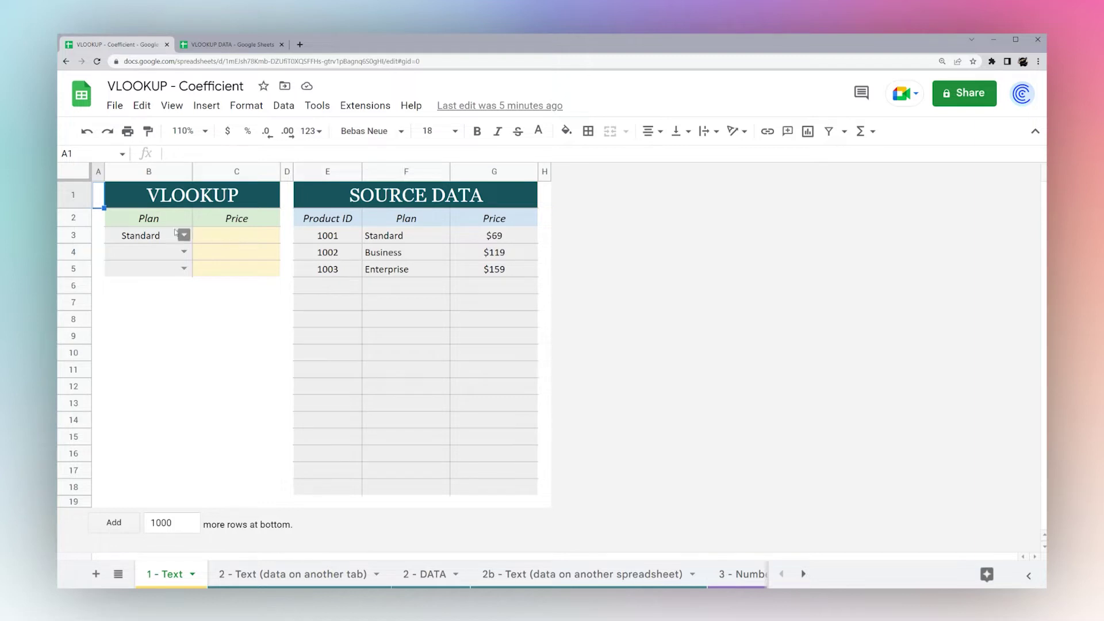
Check the Standard plan in B3 and the source table E3:G17, then select Price cell C3
left_click(143, 237)
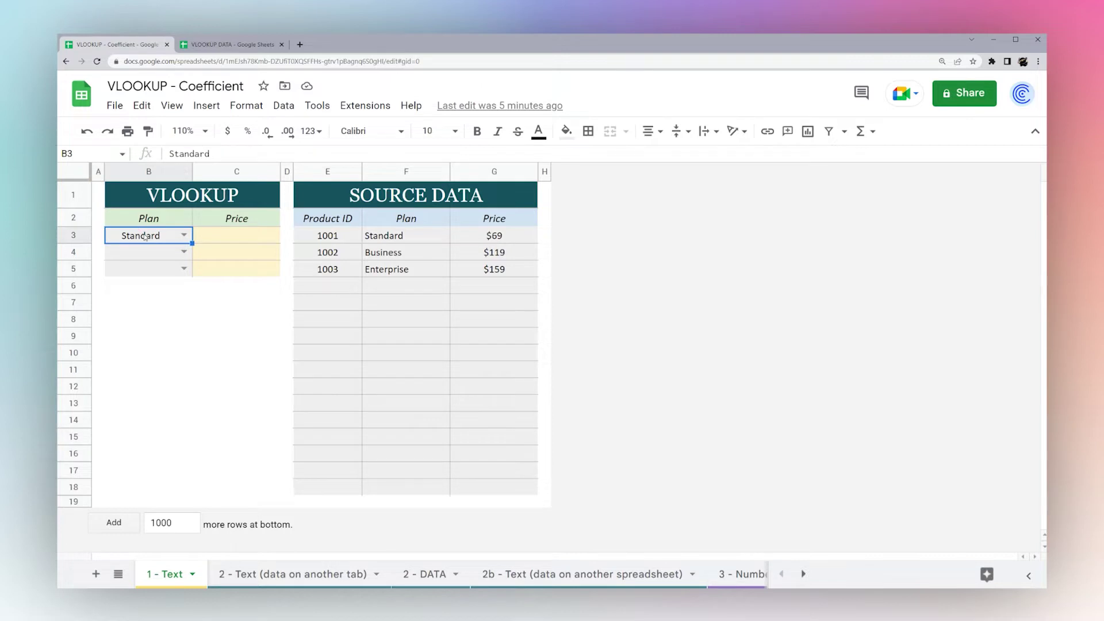
left_click(239, 236)
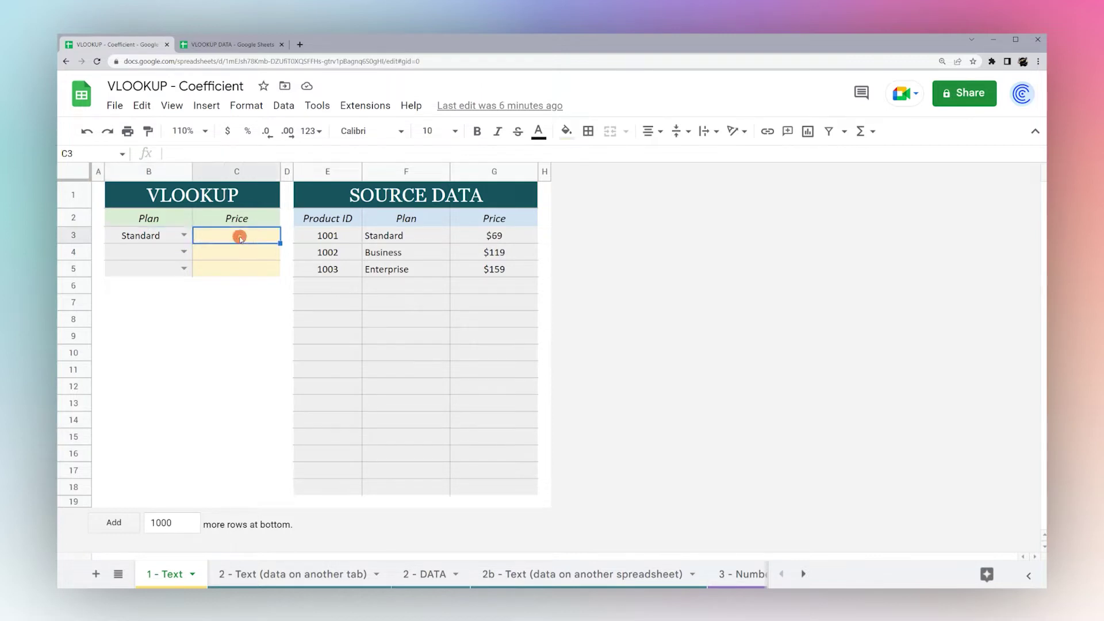
left_click_drag(345, 233, 501, 478)
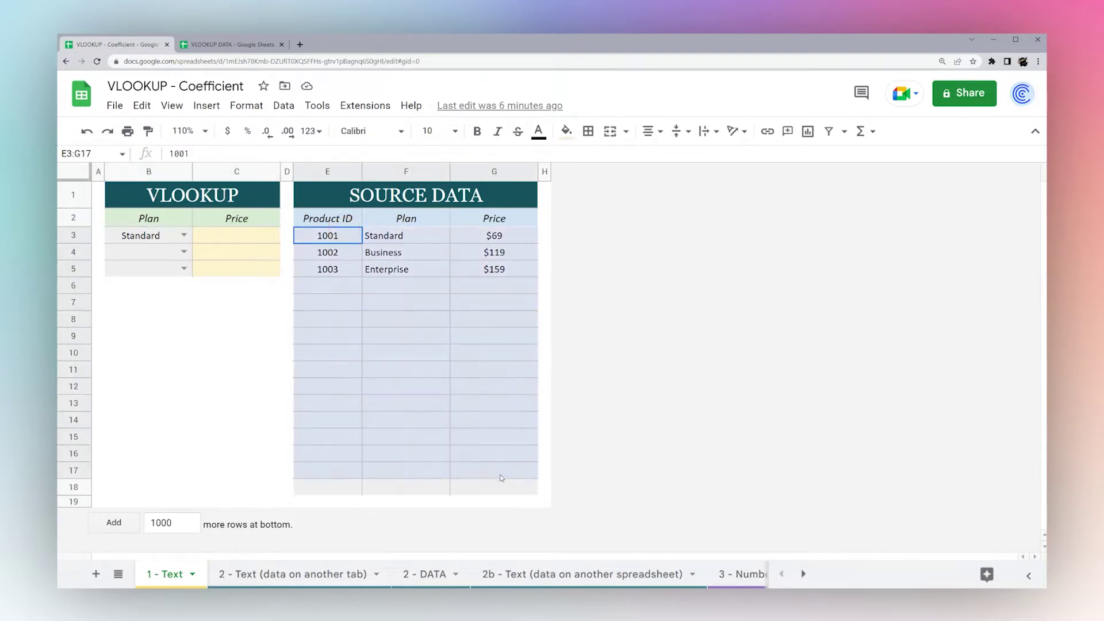
left_click(228, 240)
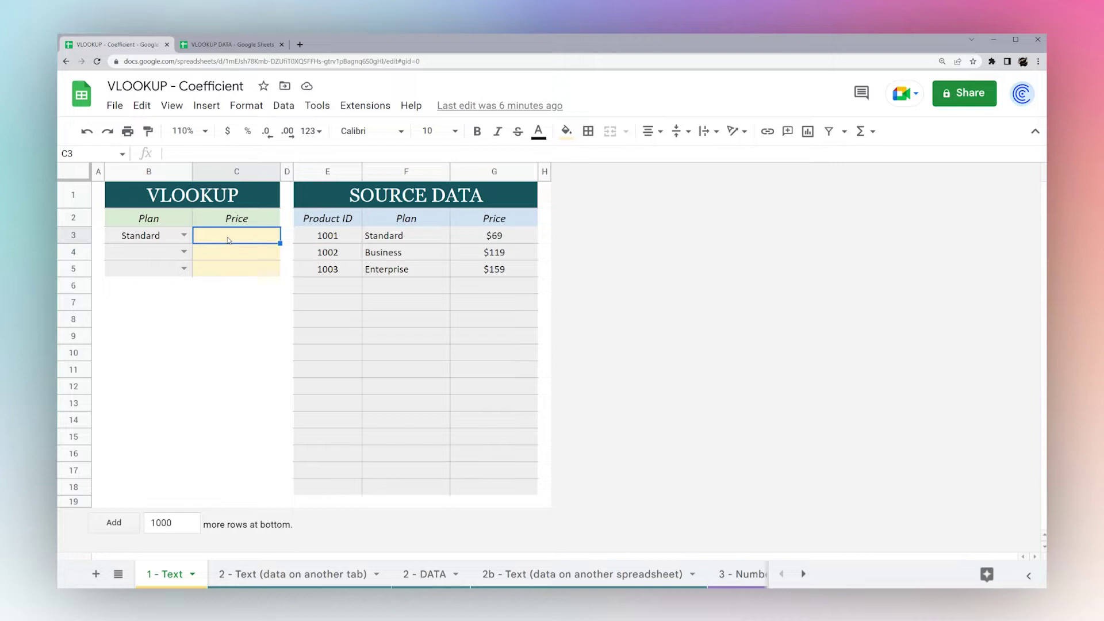
Start =vlookup( in C3, read its function help, and pick B3 as the search key
type("=")
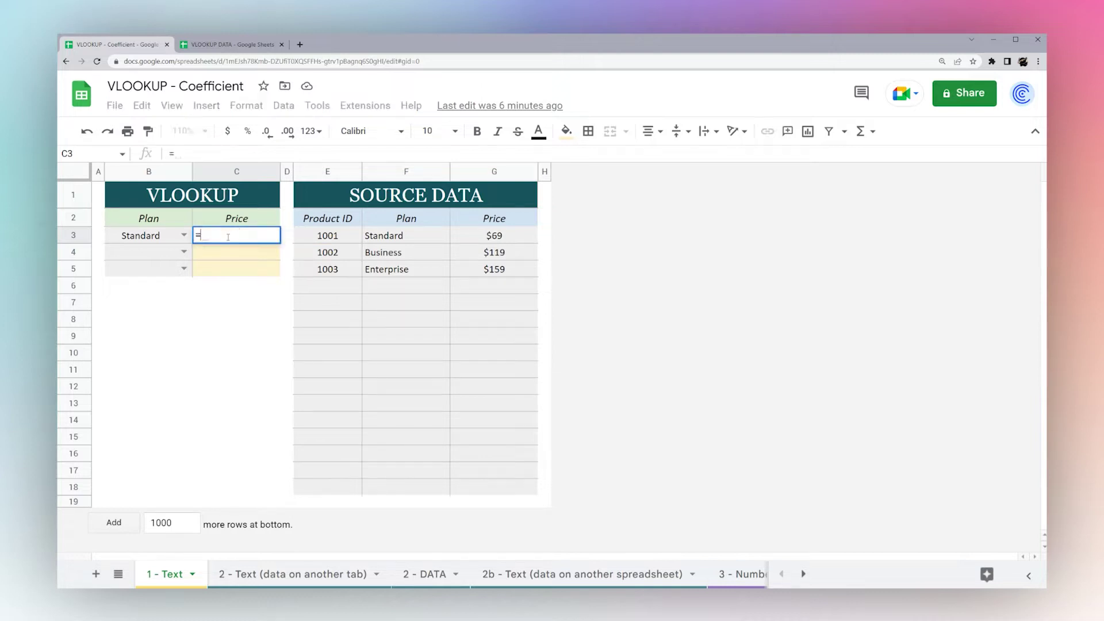
type("vlookup(")
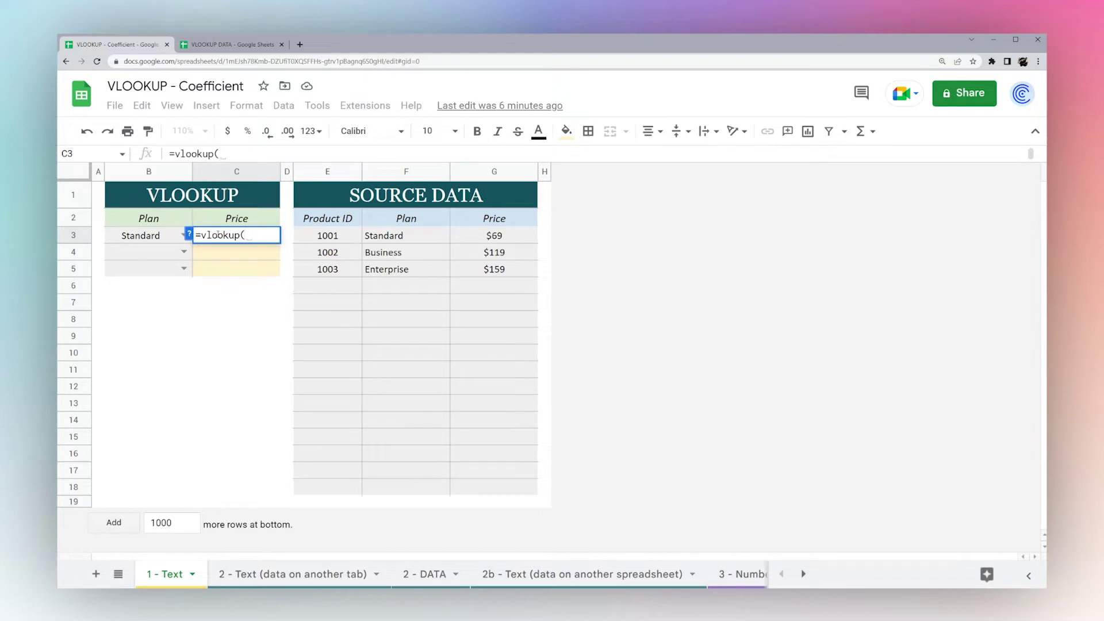
left_click(190, 234)
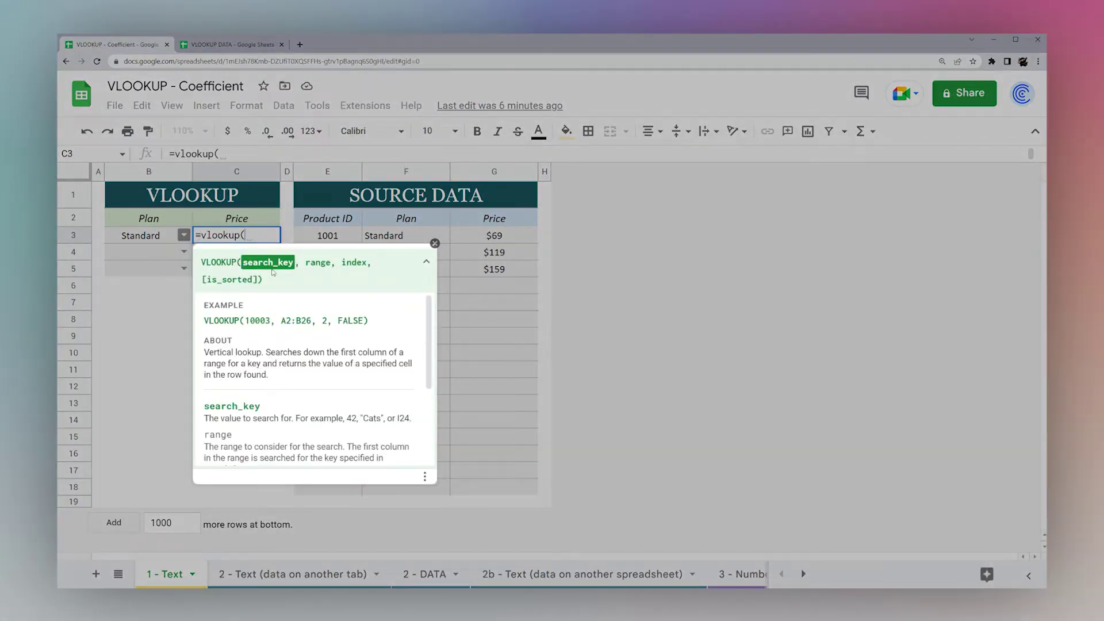
scroll(292, 320, "down", 3)
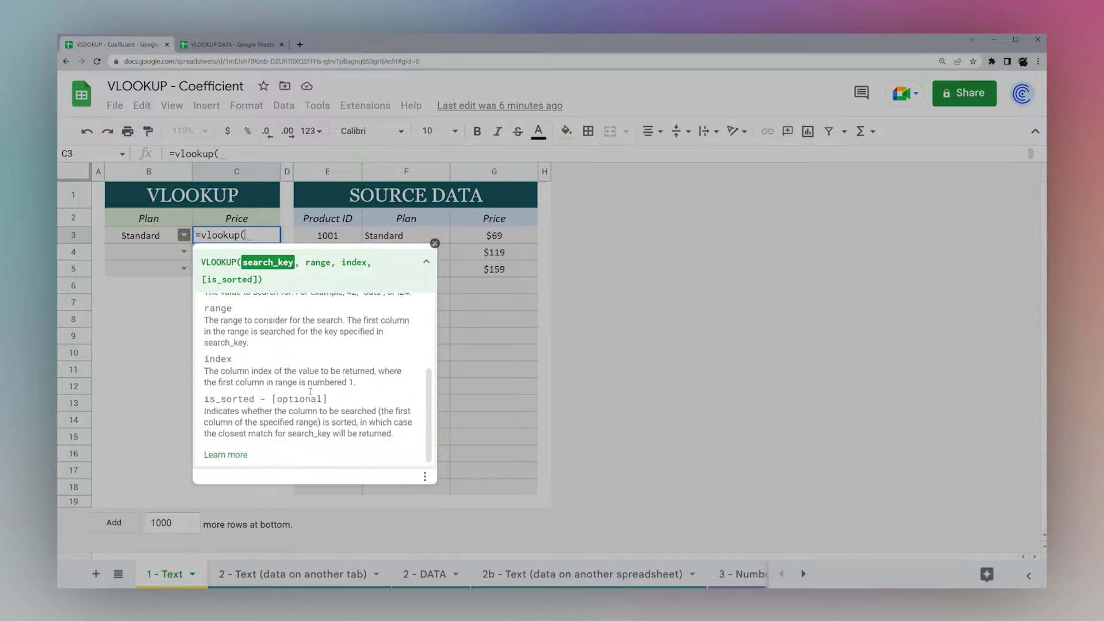
scroll(292, 319, "up", 3)
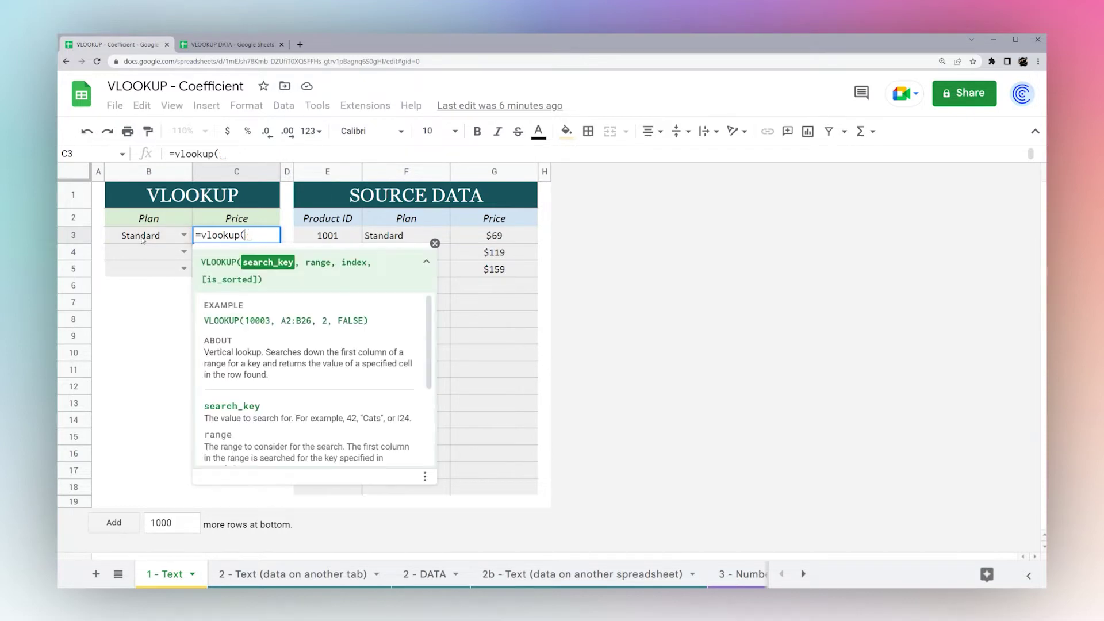
left_click(142, 237)
Add columns F:G as the lookup range, making the formula =vlookup(B3,F:G,
type(",")
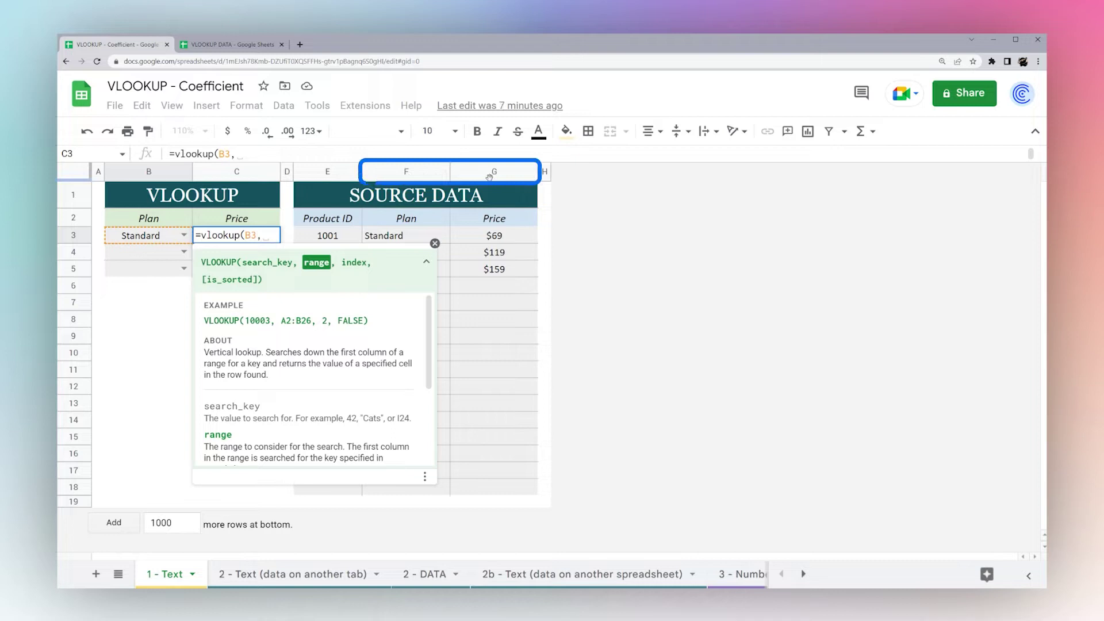
left_click_drag(420, 174, 493, 179)
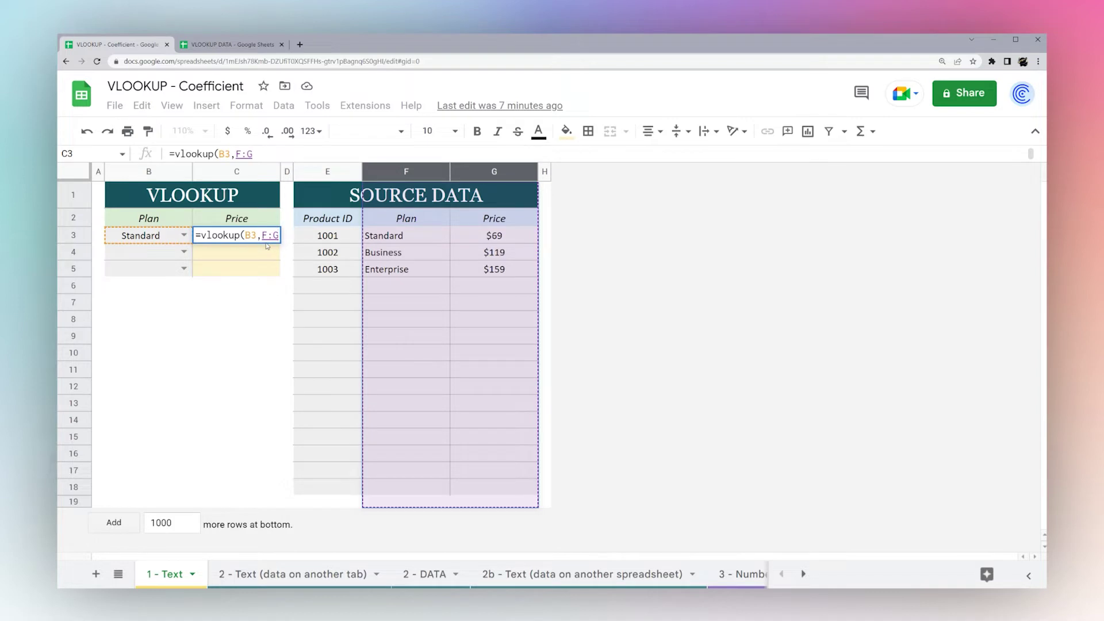
type(",")
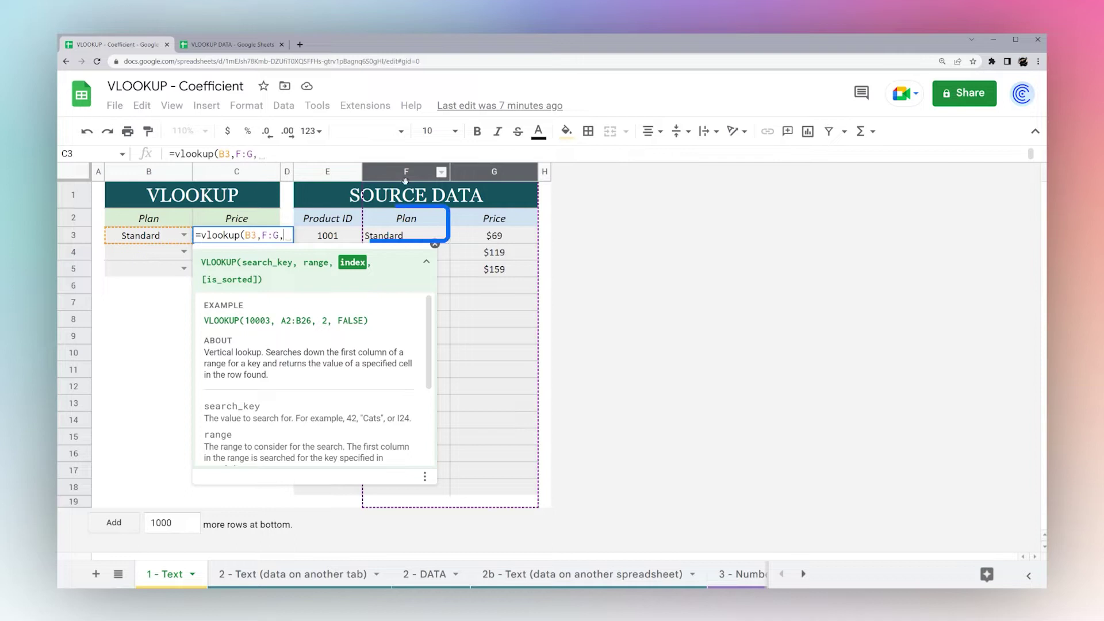
Try E:G briefly, then complete C3 as =vlookup(B3,F:G,2,false) to show $69
left_click(266, 232)
key("BackSpace")
type("E")
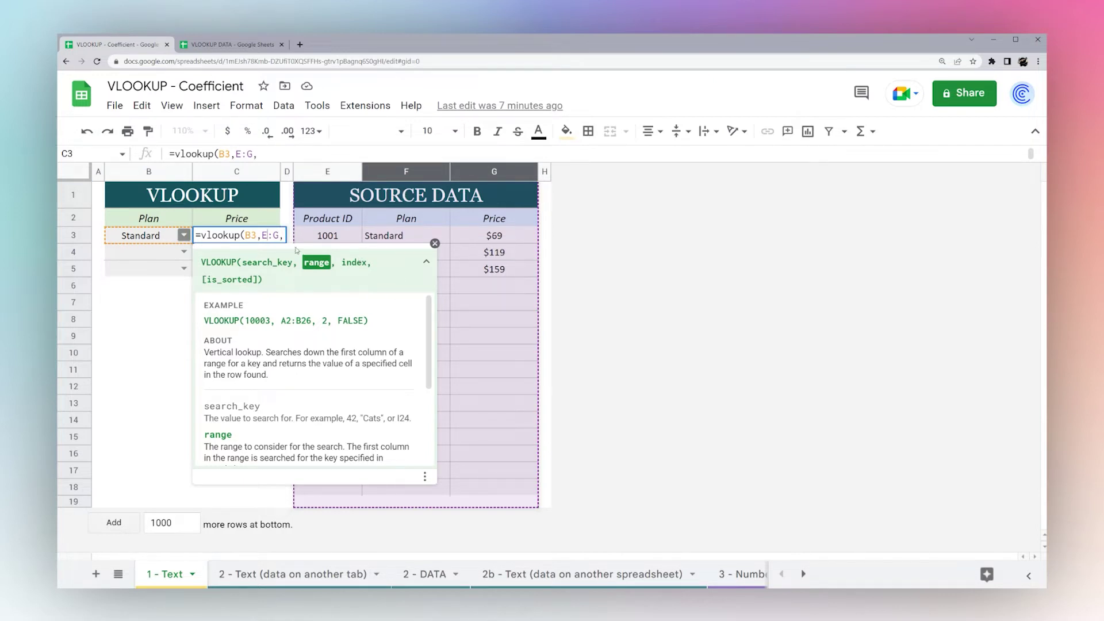
key("BackSpace")
type("F")
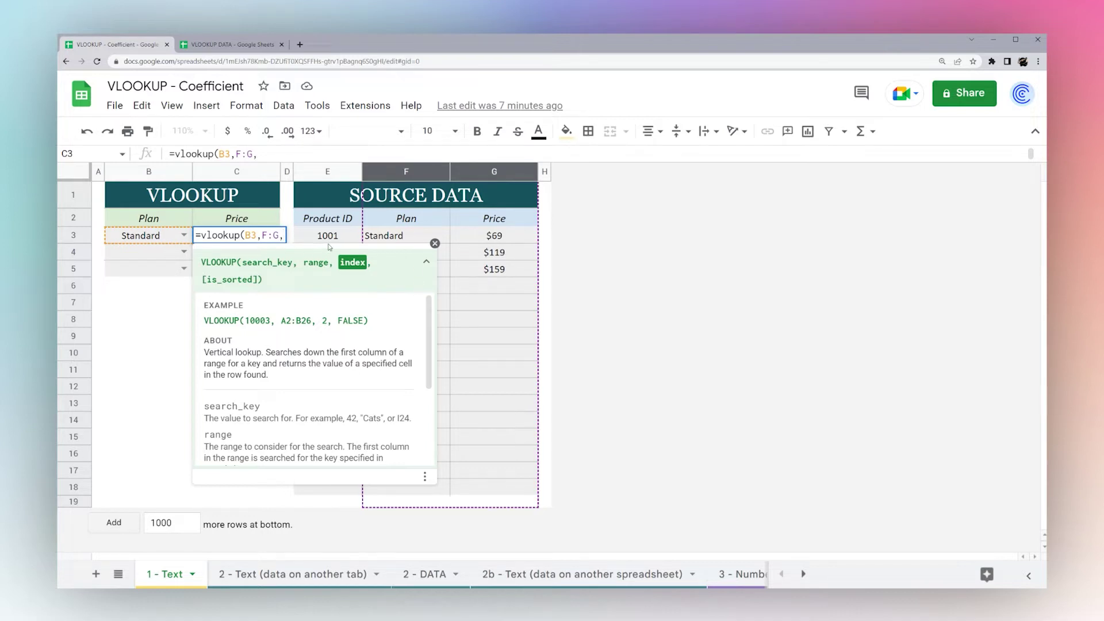
type("2")
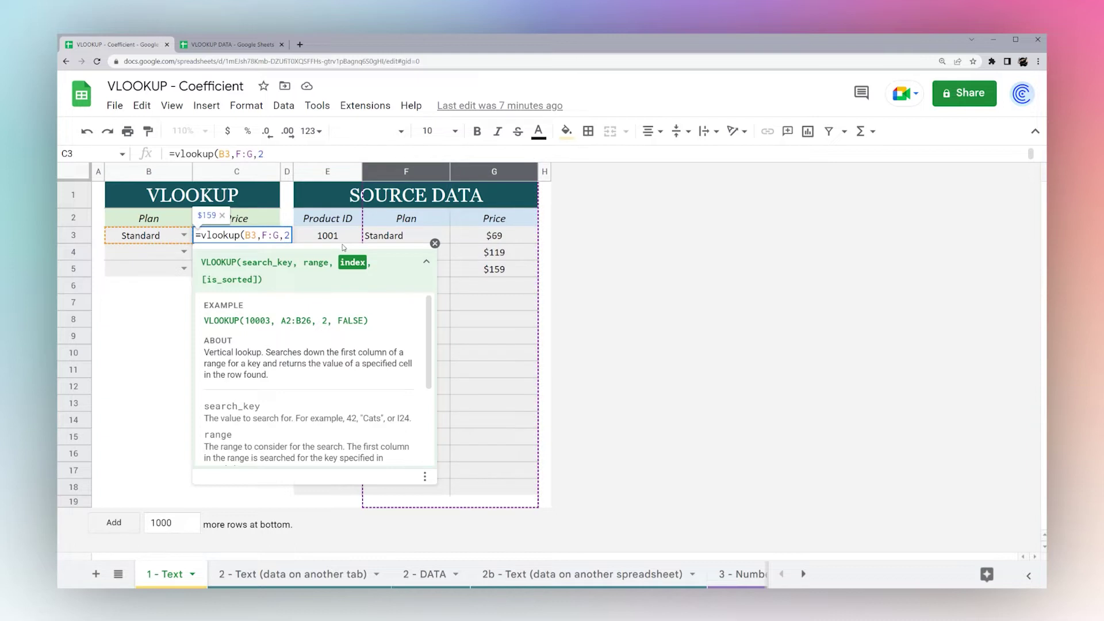
type(",")
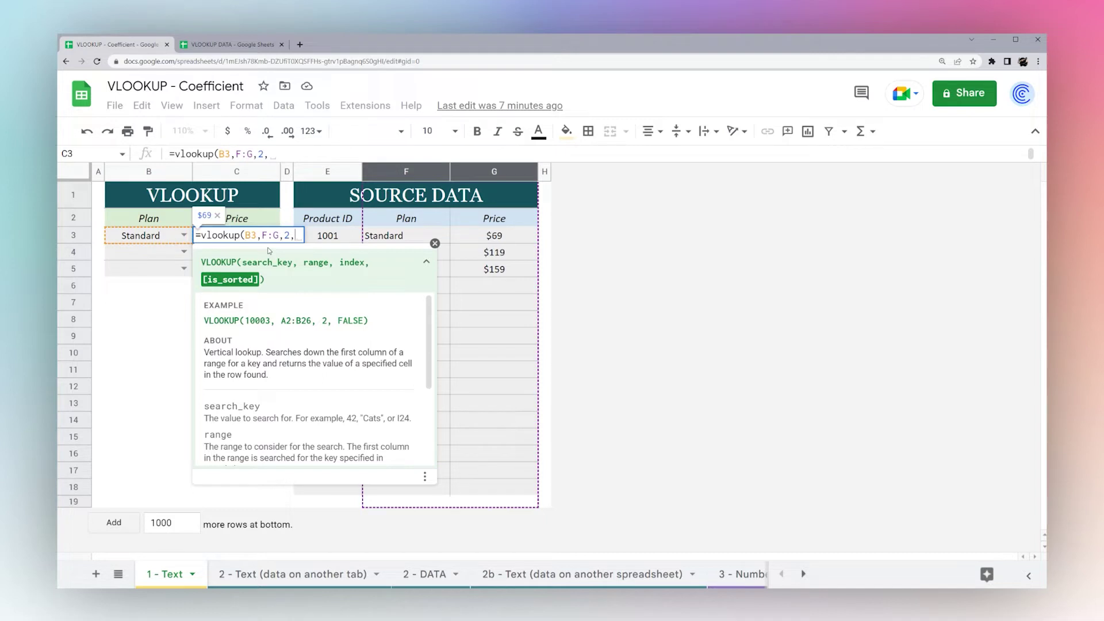
type("false)")
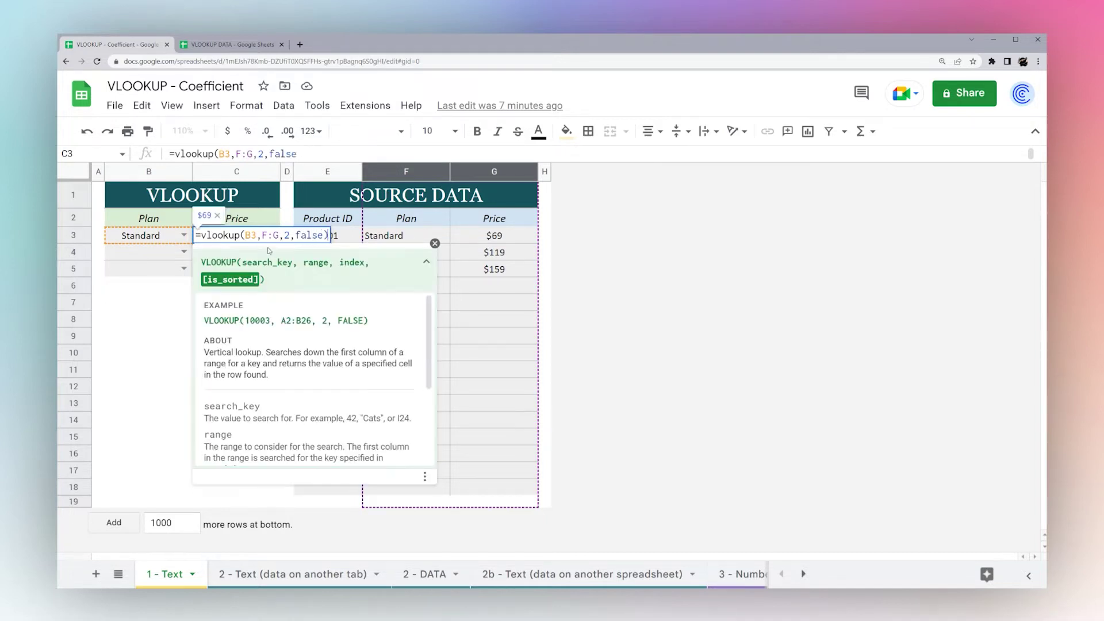
key("Return")
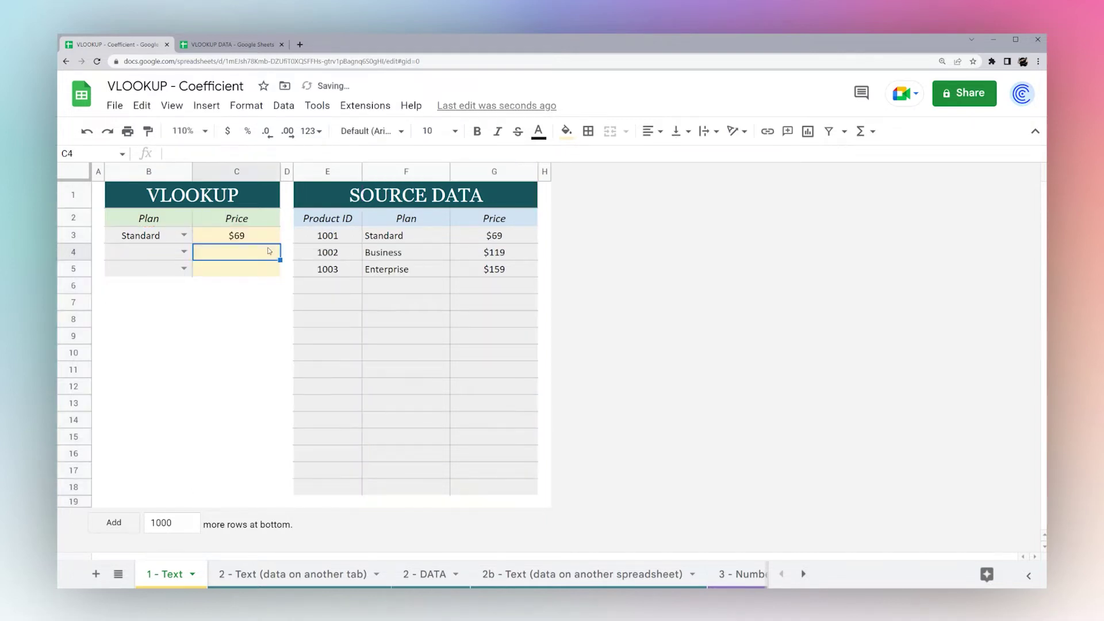
Review C3's arguments: range F:G, column index 2, and false for exact match
left_click(259, 236)
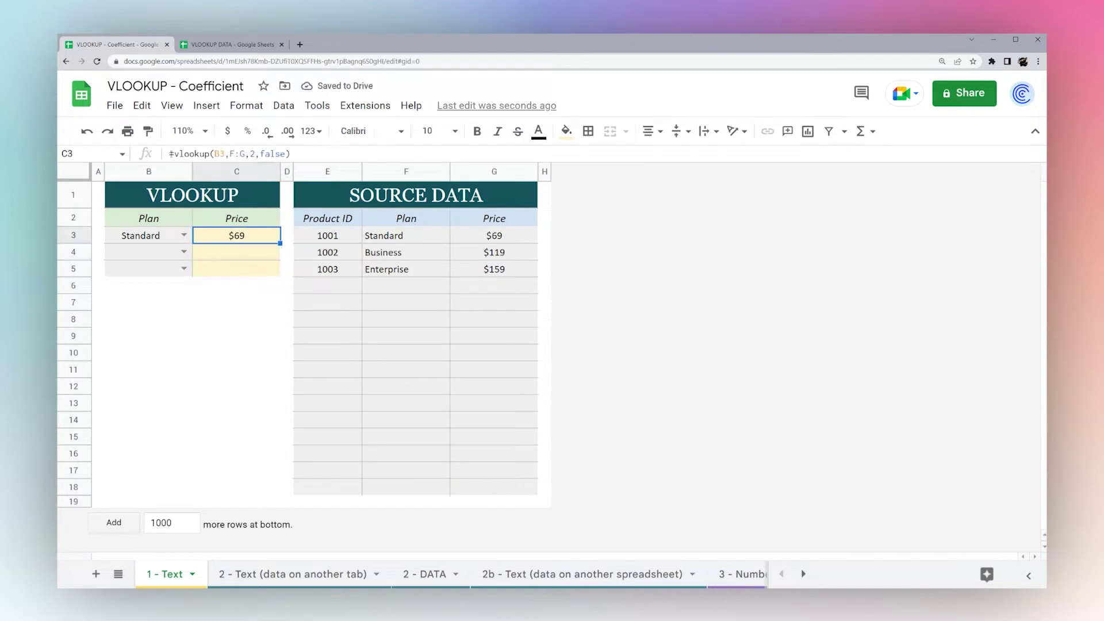
left_click(222, 153)
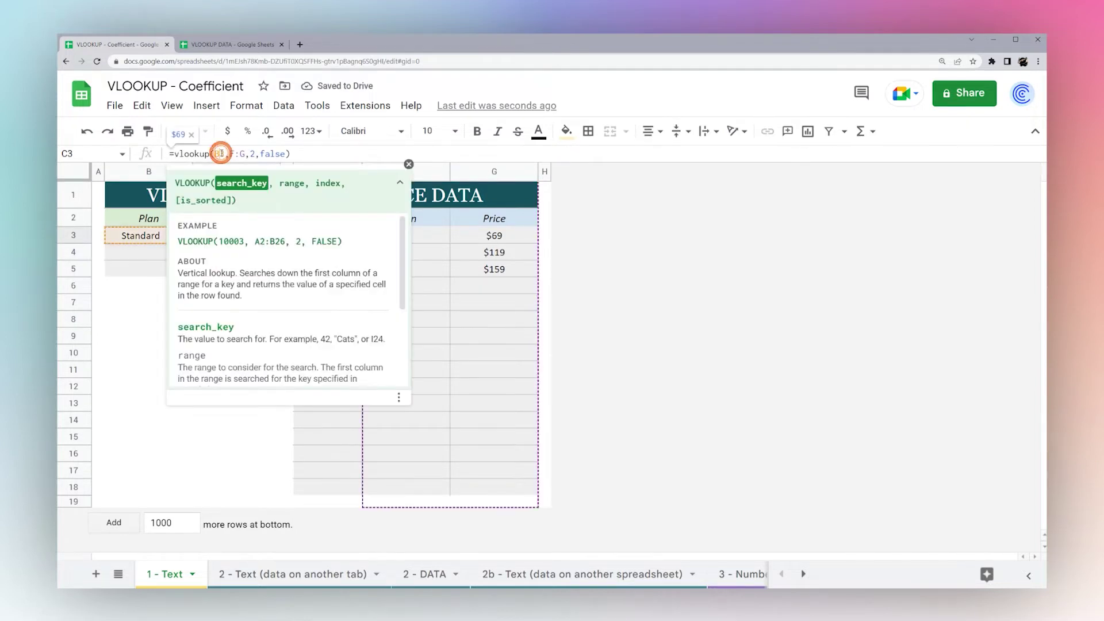
left_click(237, 152)
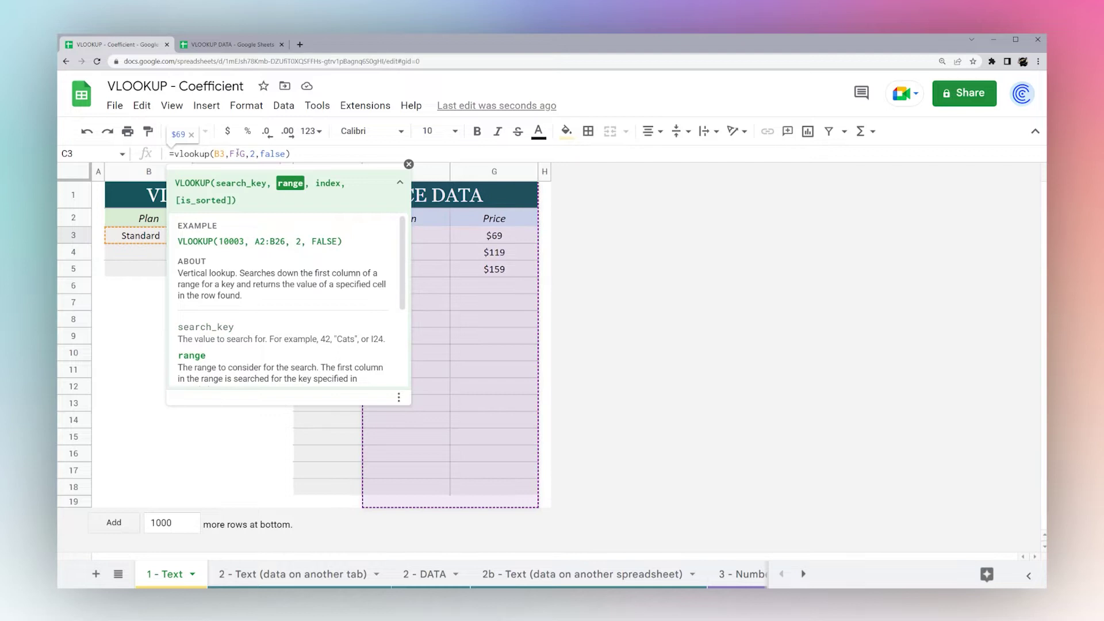
left_click(251, 153)
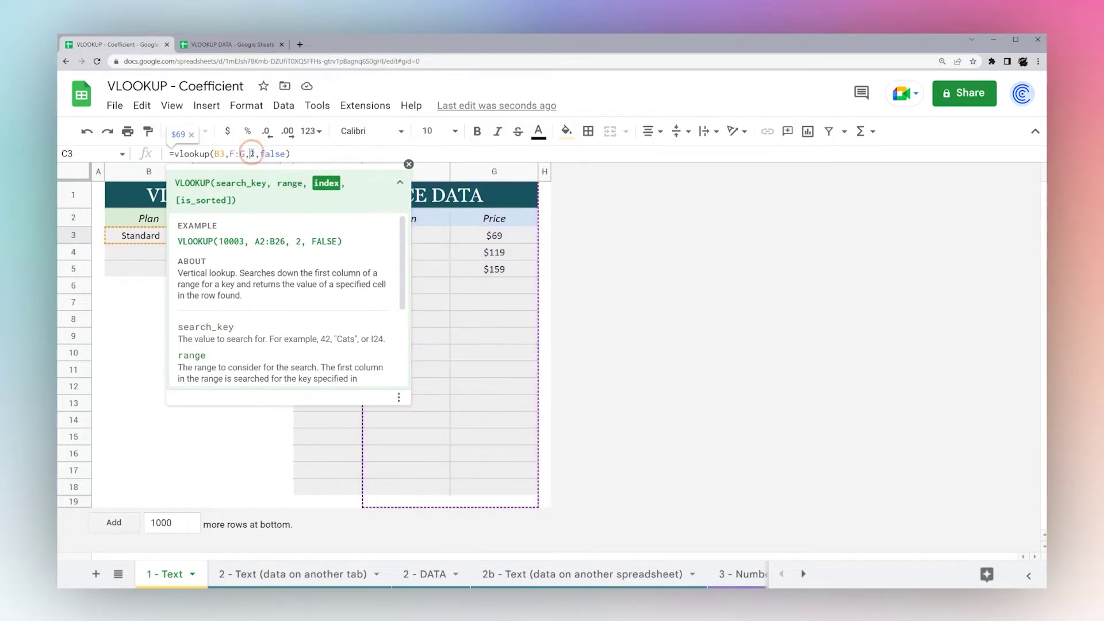
left_click(277, 152)
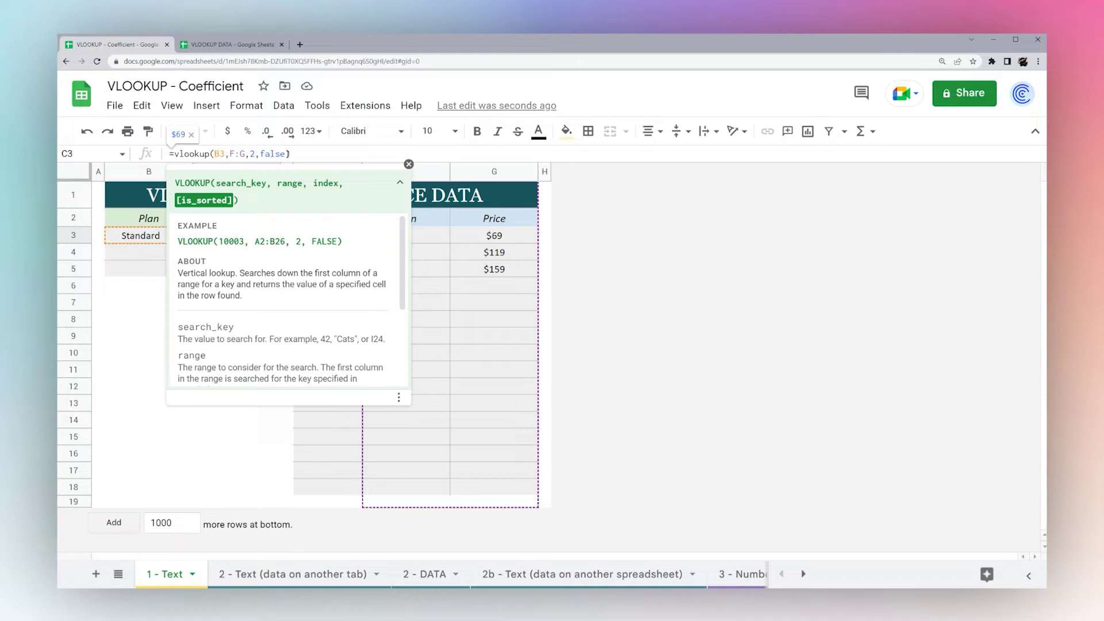
key("Escape")
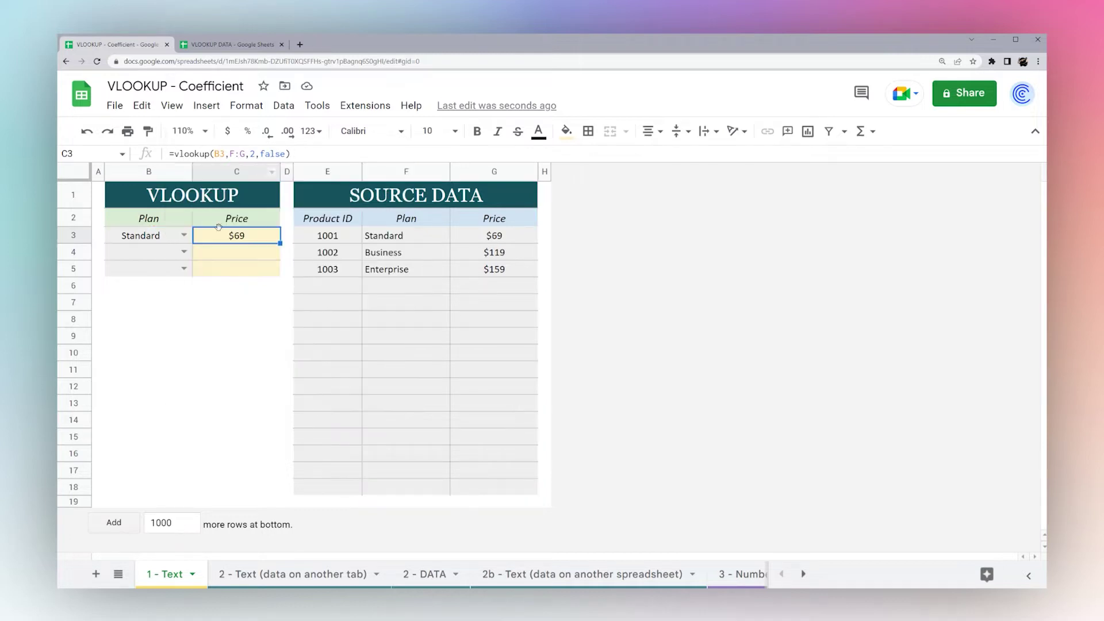
Change B3's plan to Business ($119), then to Enterprise ($159), comparing against the source data
key("Right")
key("Right")
key("Right")
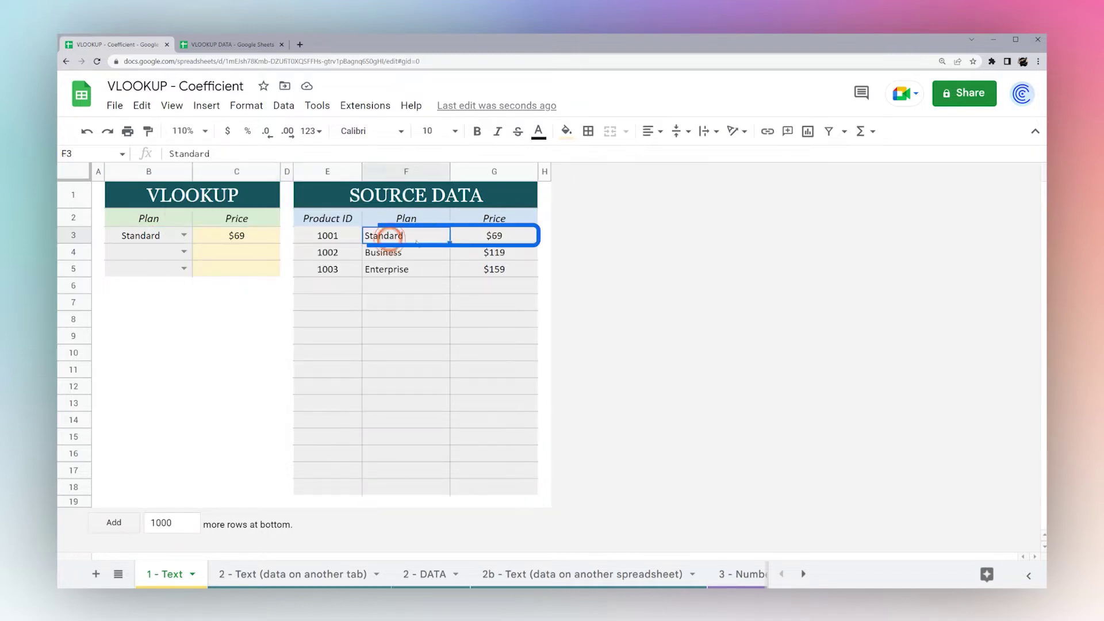
key("Right")
left_click(242, 239)
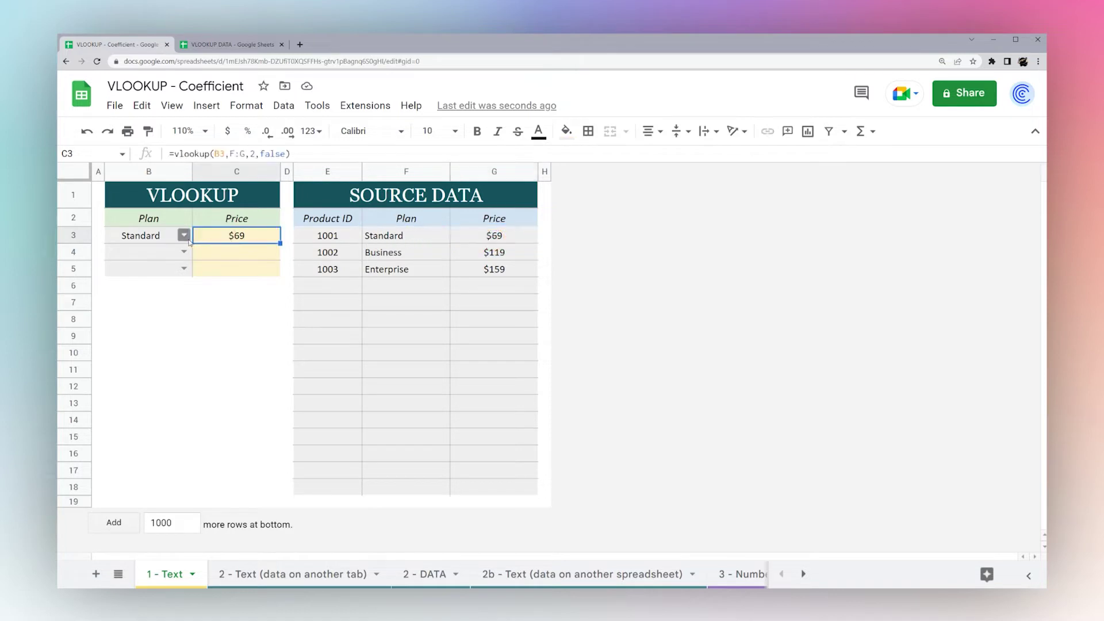
left_click(183, 235)
left_click(128, 271)
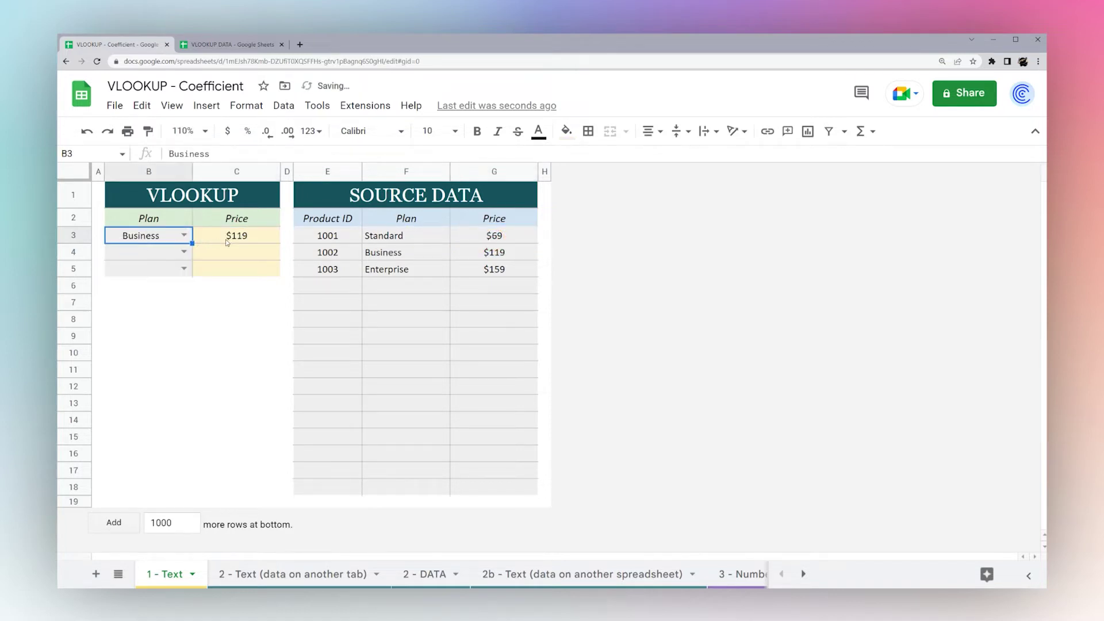
left_click_drag(381, 253, 494, 253)
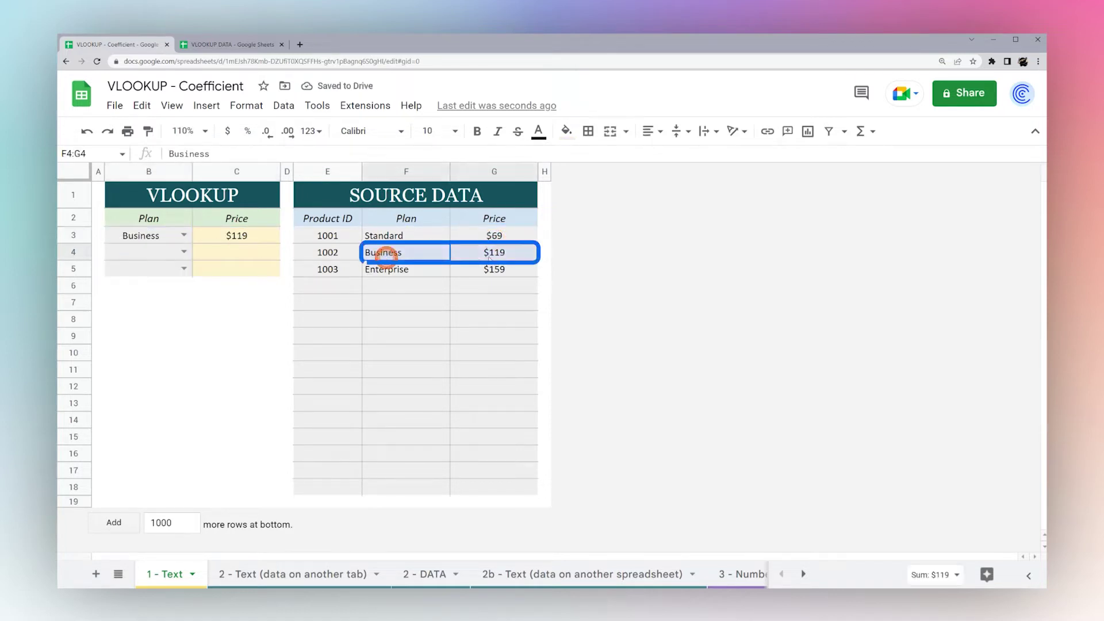
left_click(184, 235)
left_click(136, 288)
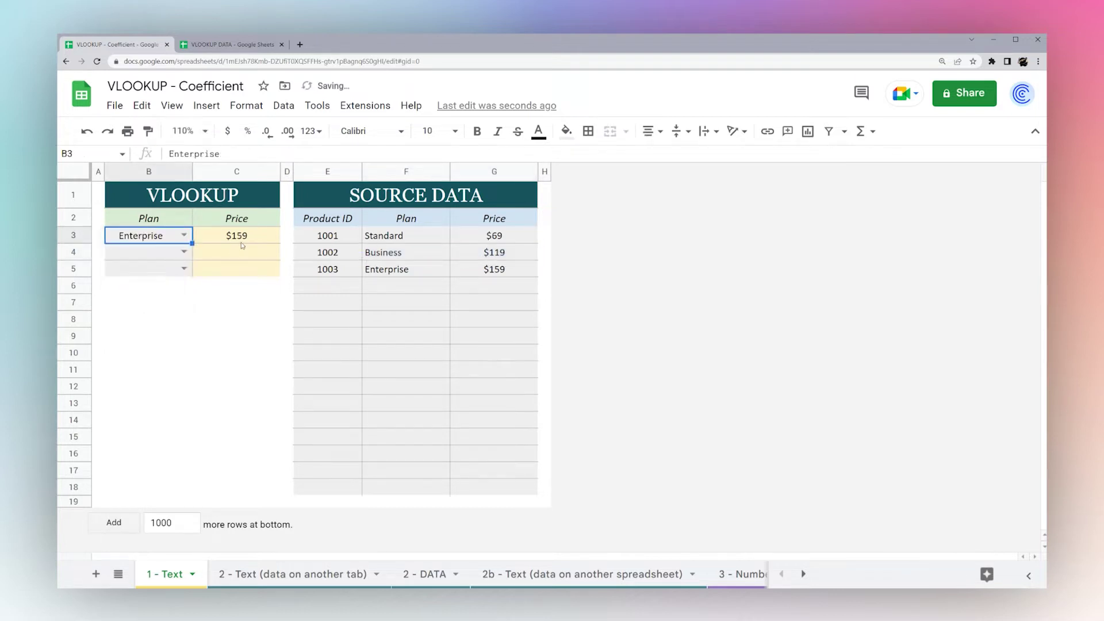
left_click(242, 237)
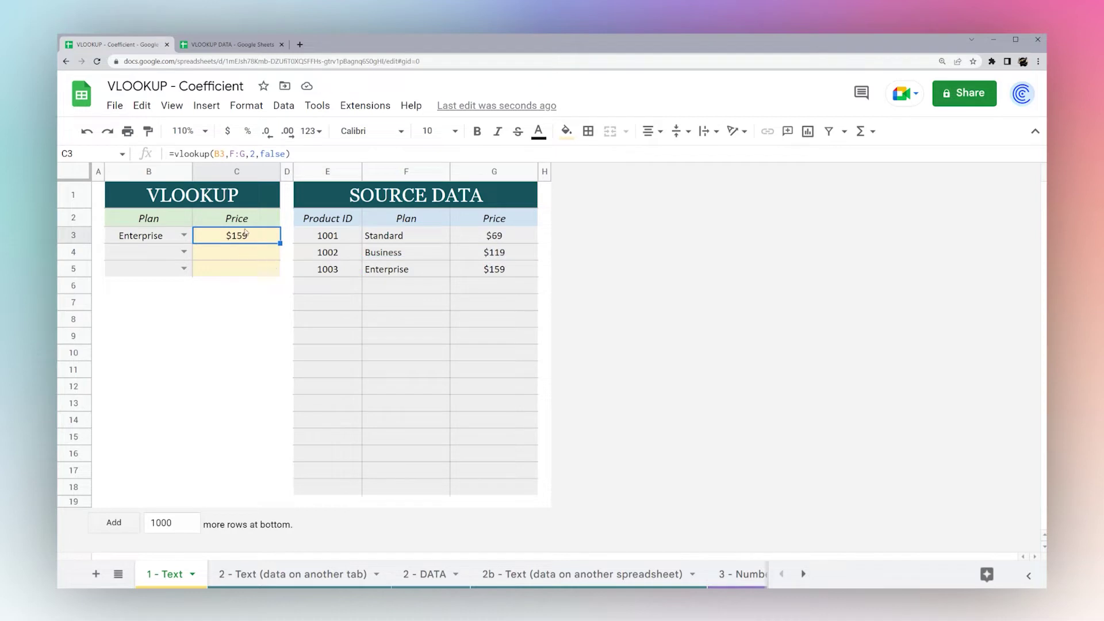
Set B4's plan to Standard and recheck C3's lookup formula
left_click(183, 251)
left_click(143, 273)
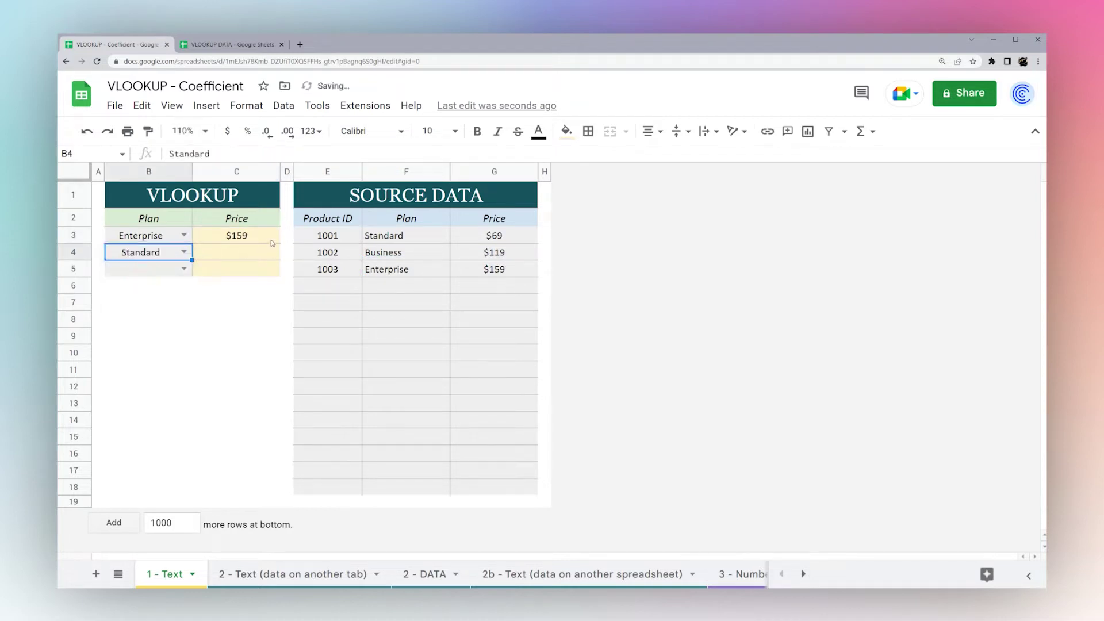
left_click(260, 236)
left_click(233, 154)
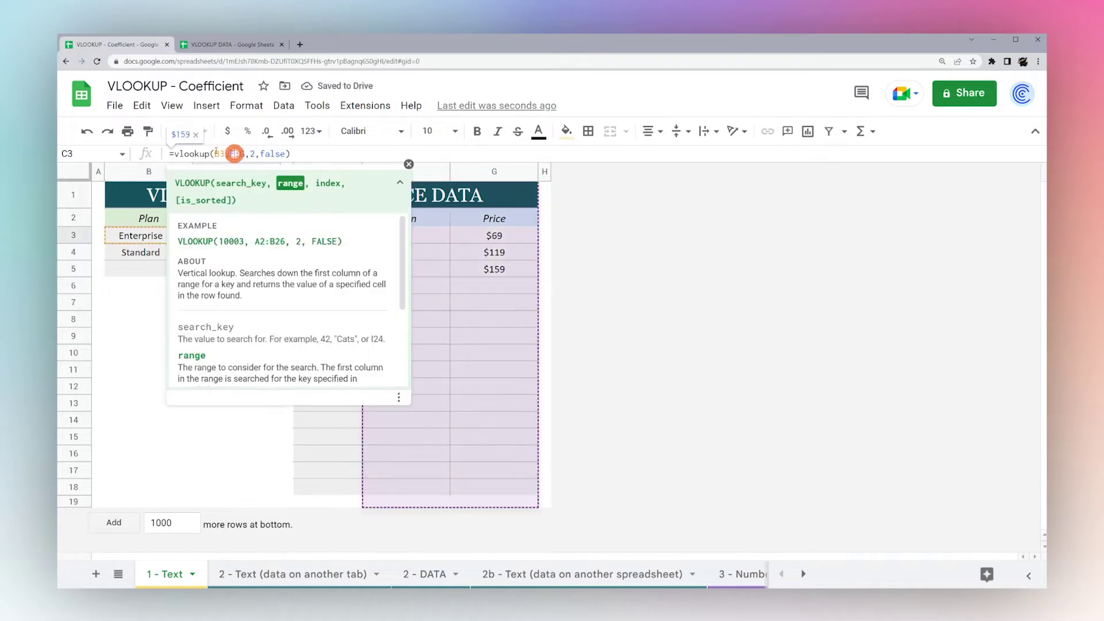
left_click(409, 165)
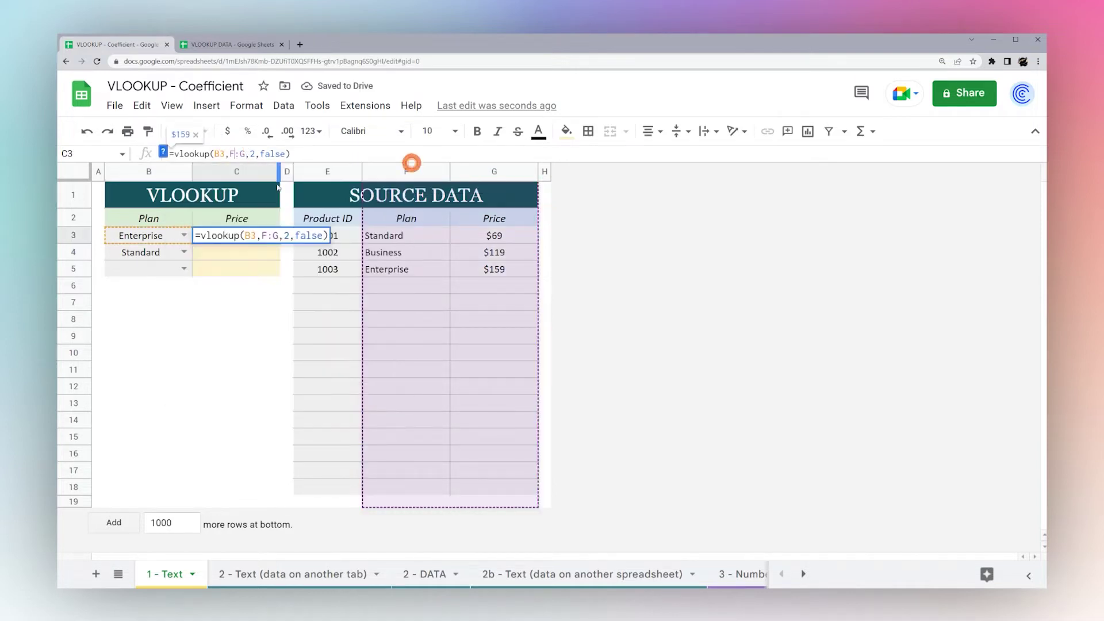
key("Escape")
Fill C3's VLOOKUP down to C5, giving $69 in C4 and #N/A beside empty B5
left_click_drag(281, 243, 280, 270)
left_click(214, 269)
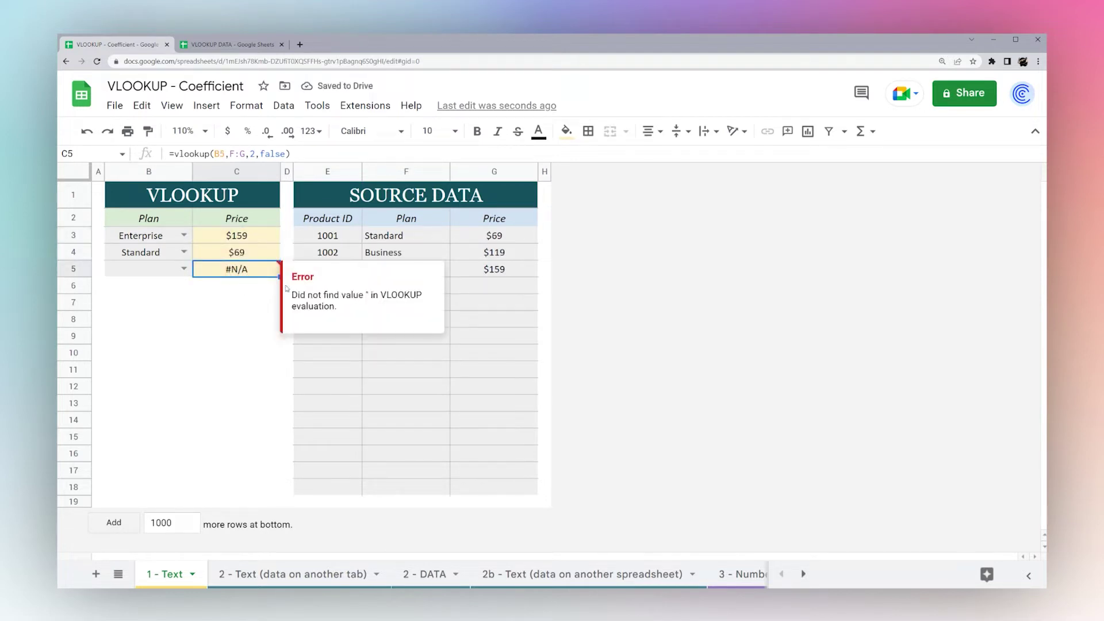
left_click(159, 270)
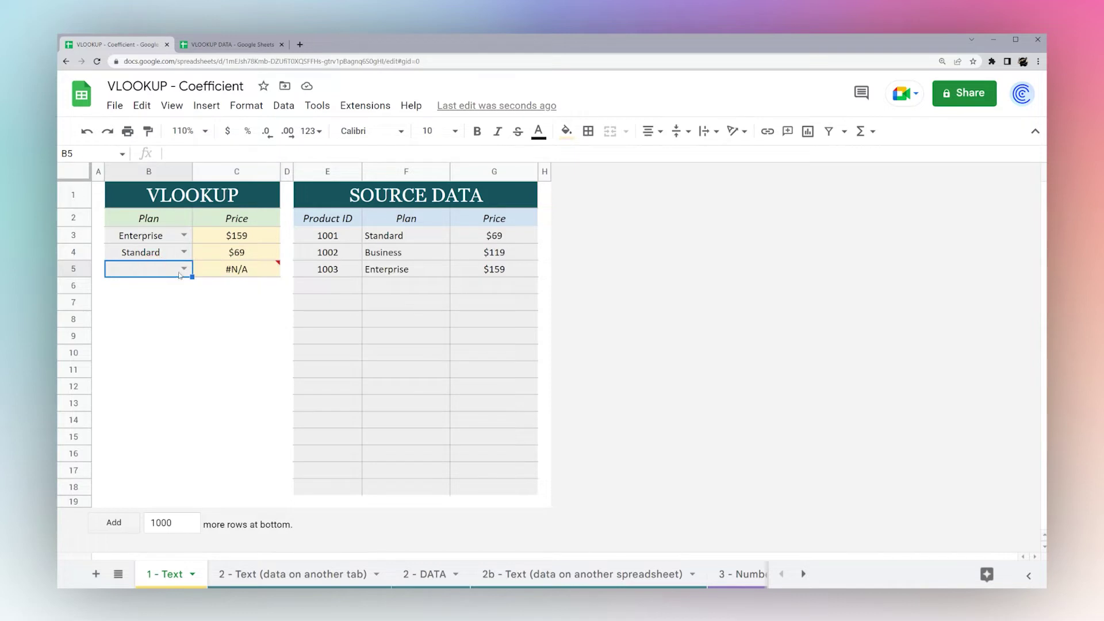
Wrap C3's lookup in IFERROR and fill it to C5, leaving C5 blank
left_click(234, 273)
left_click(219, 236)
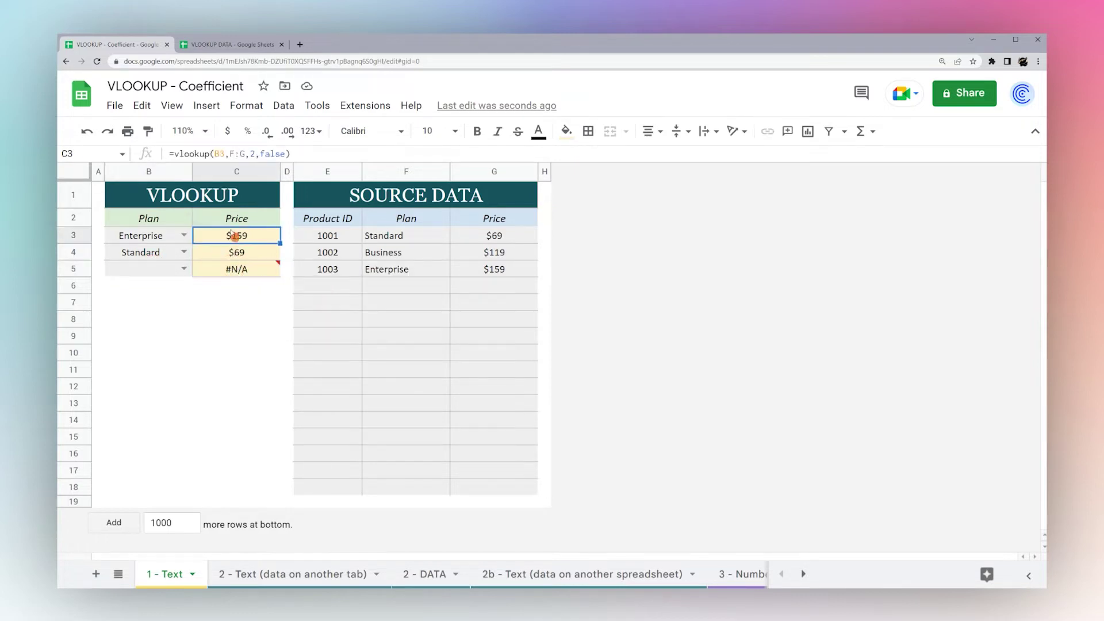
left_click(172, 154)
type("IFERRO")
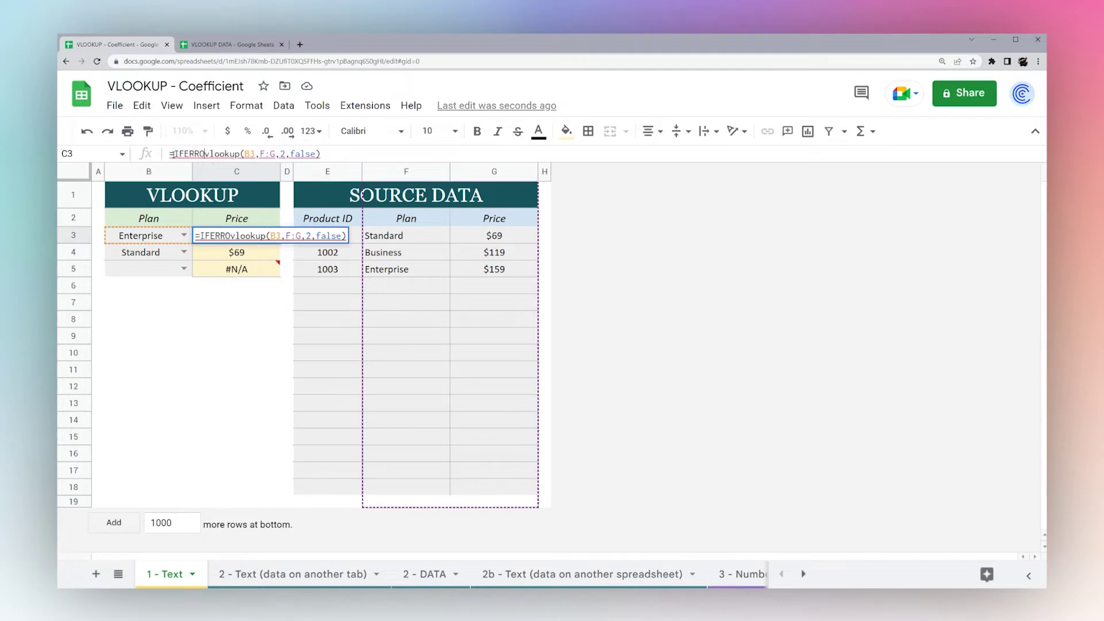
type("R(")
key("End")
type(")")
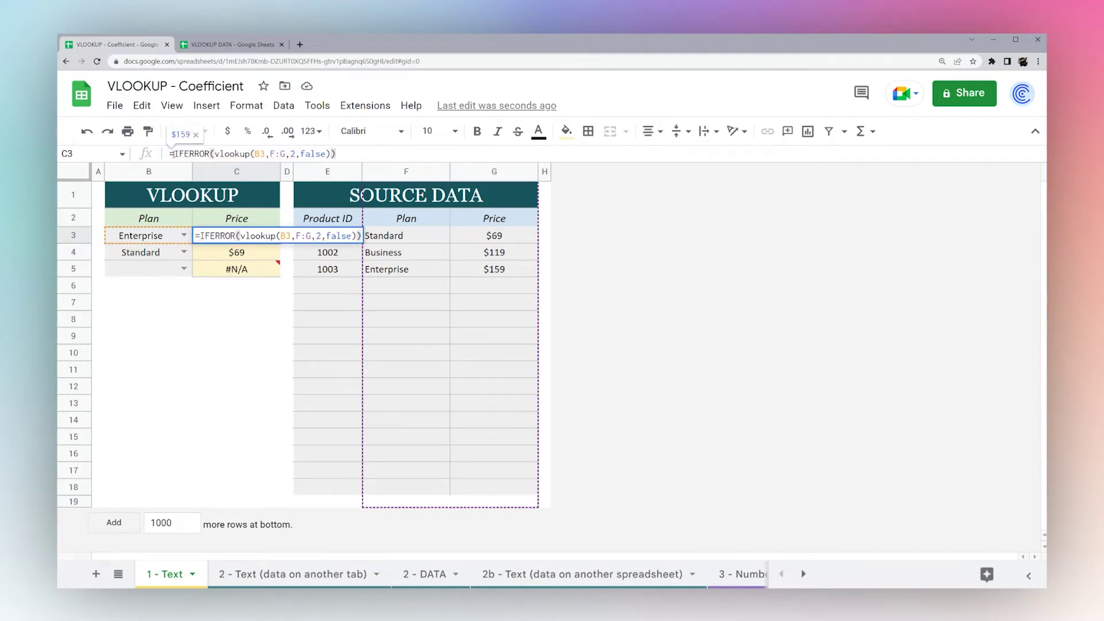
key("Return")
left_click(274, 235)
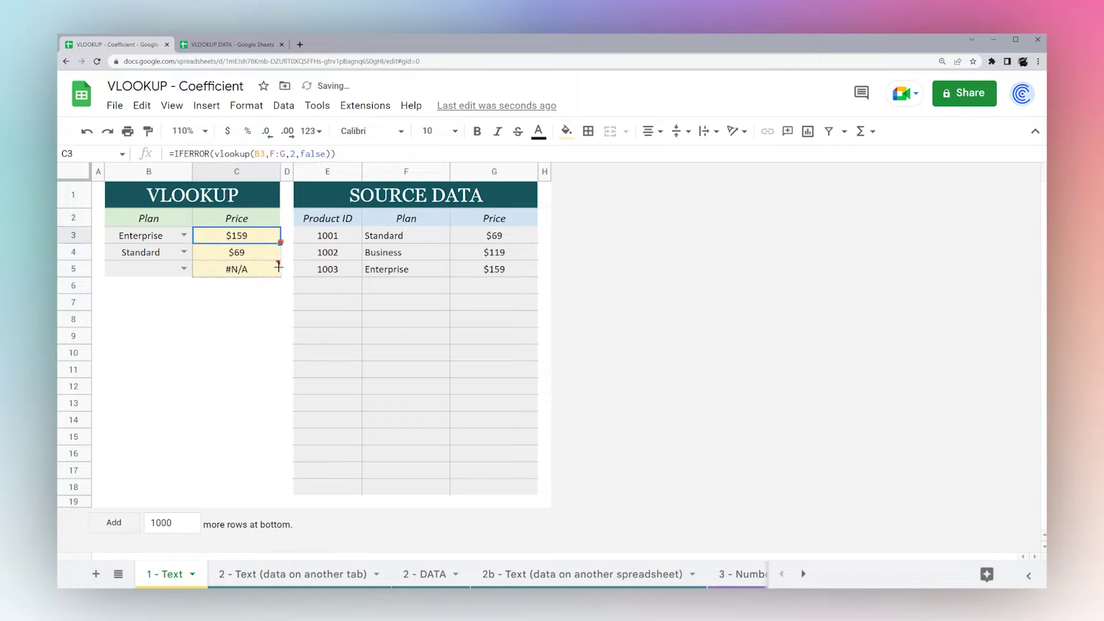
left_click_drag(278, 267, 265, 267)
left_click(238, 269)
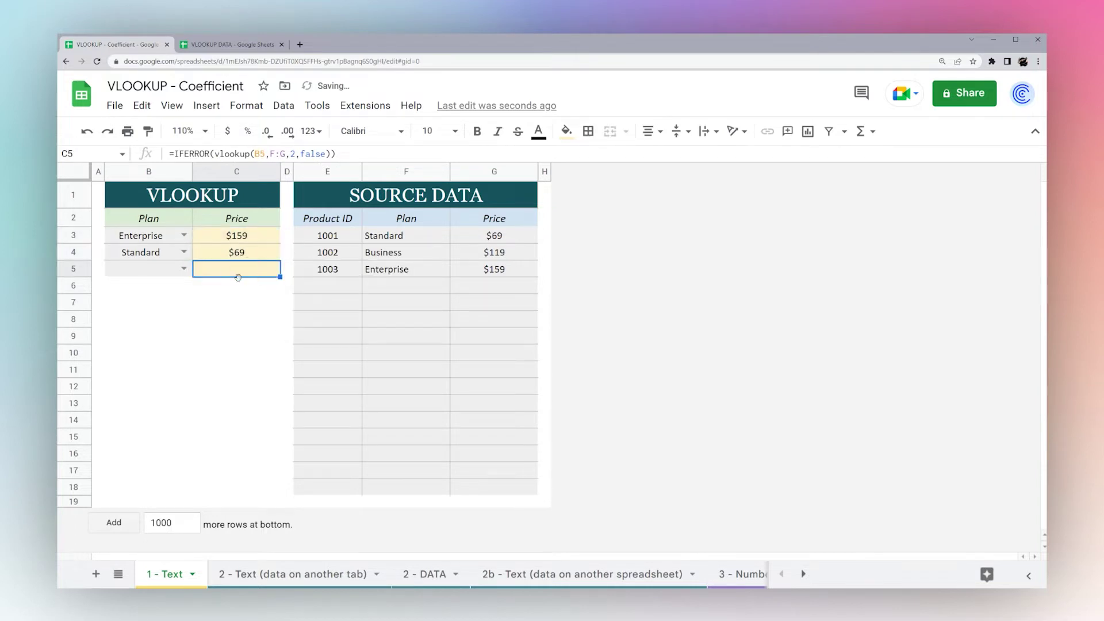
Add "No Result Found" as the IFERROR fallback and fill it down to C5
left_click(238, 236)
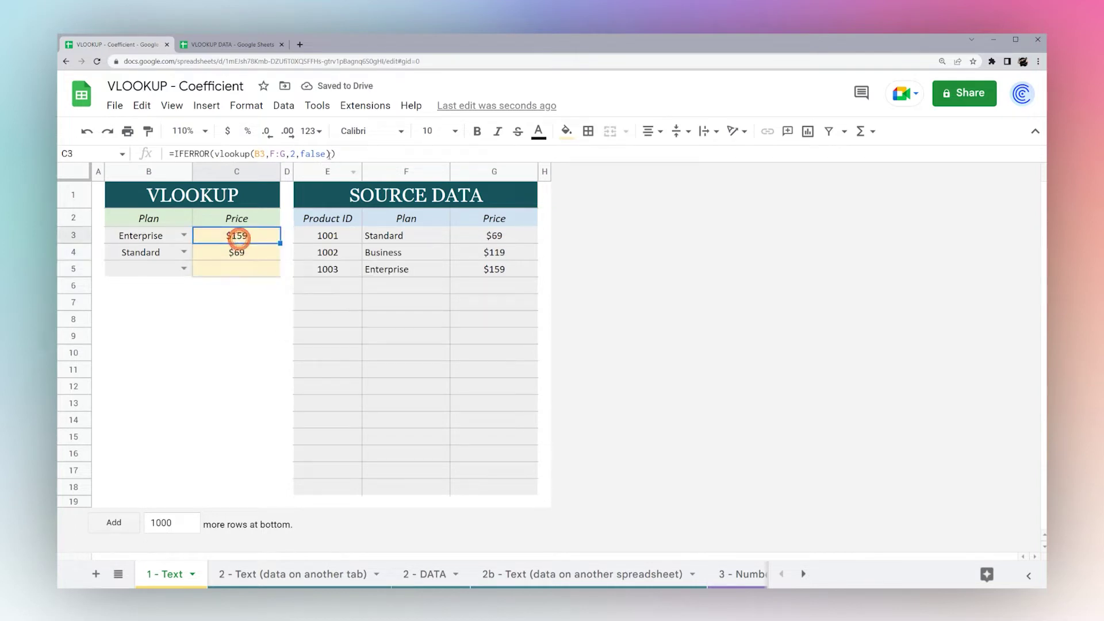
left_click(329, 153)
type(",\"")
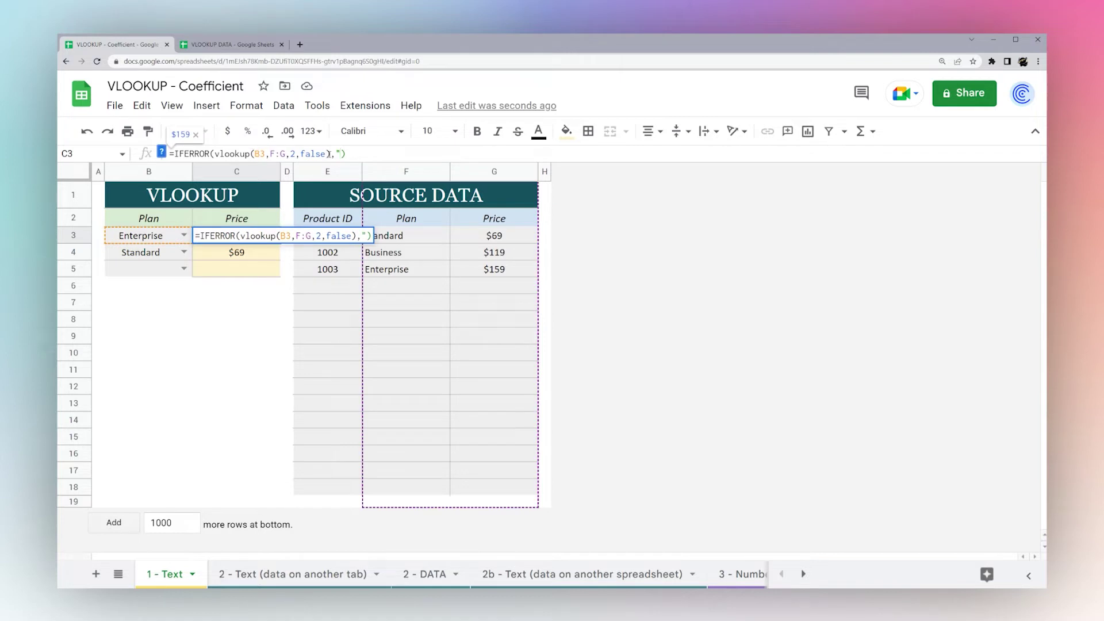
type("No Result F")
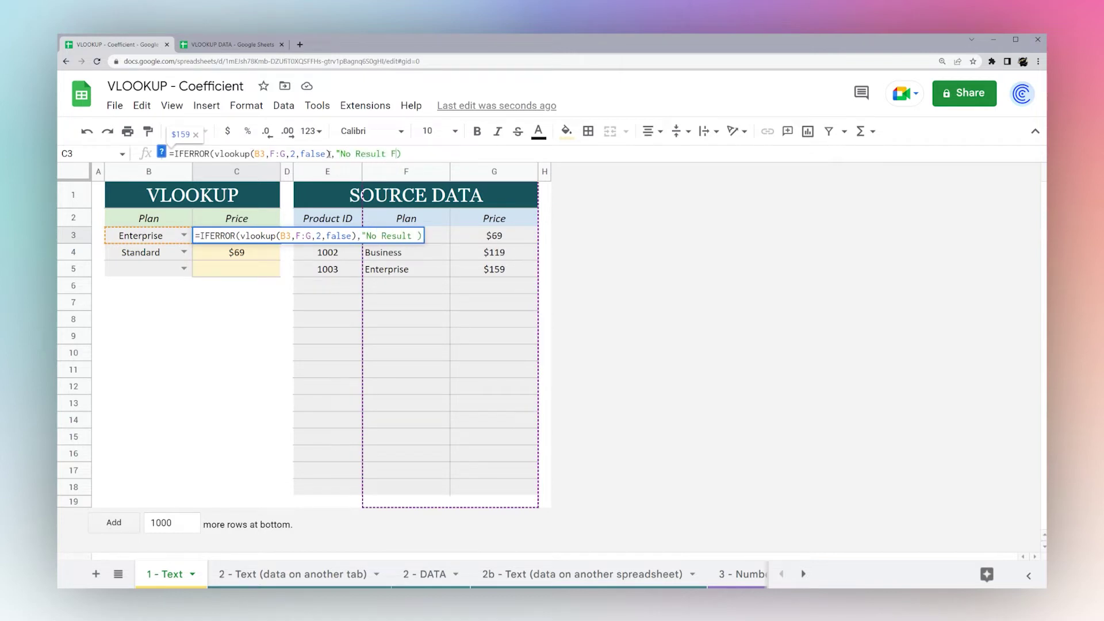
type("ound\"")
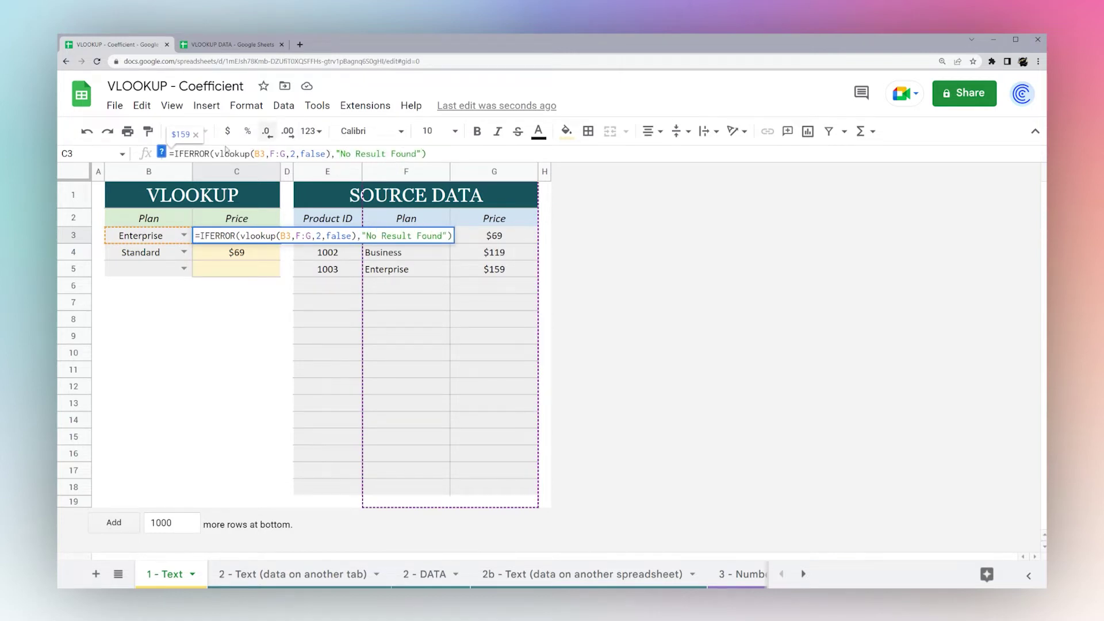
key("Return")
left_click(277, 239)
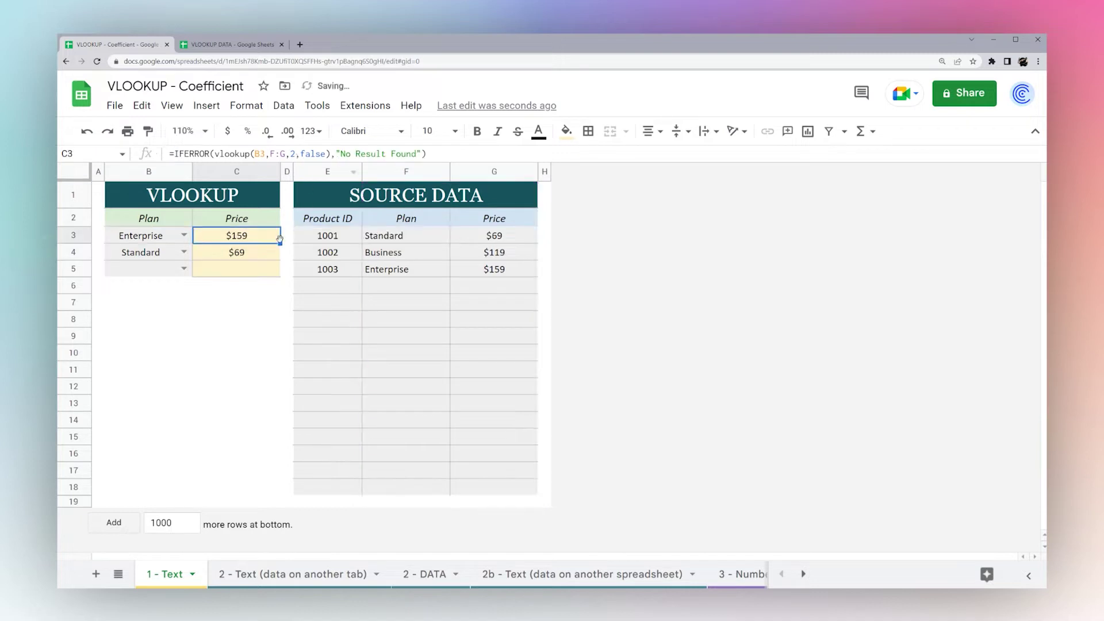
left_click_drag(280, 243, 273, 270)
left_click(233, 269)
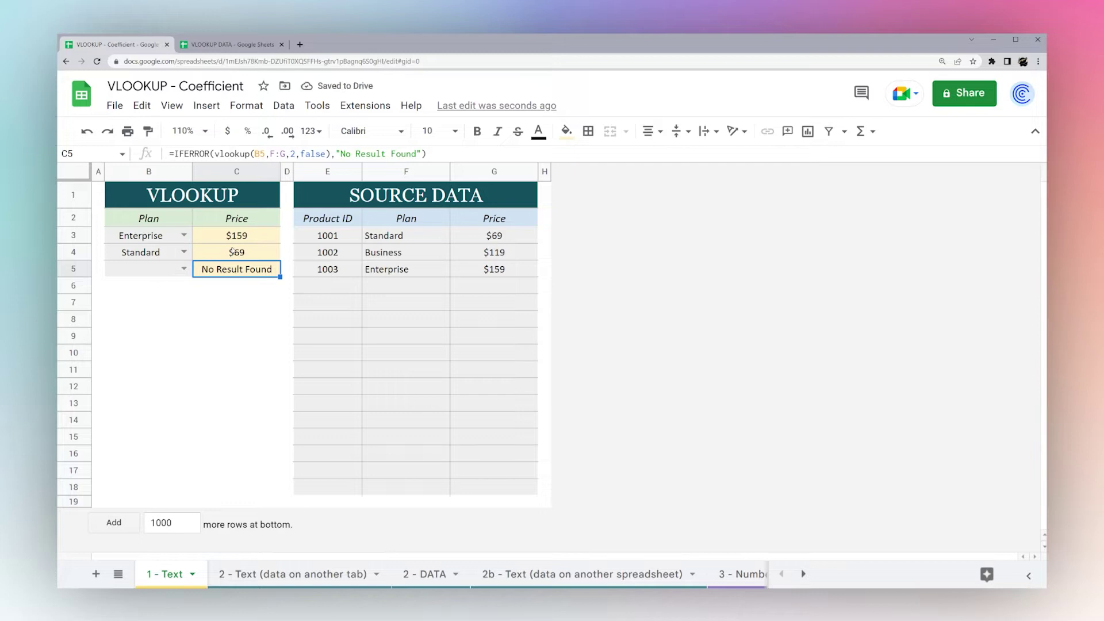
left_click(236, 236)
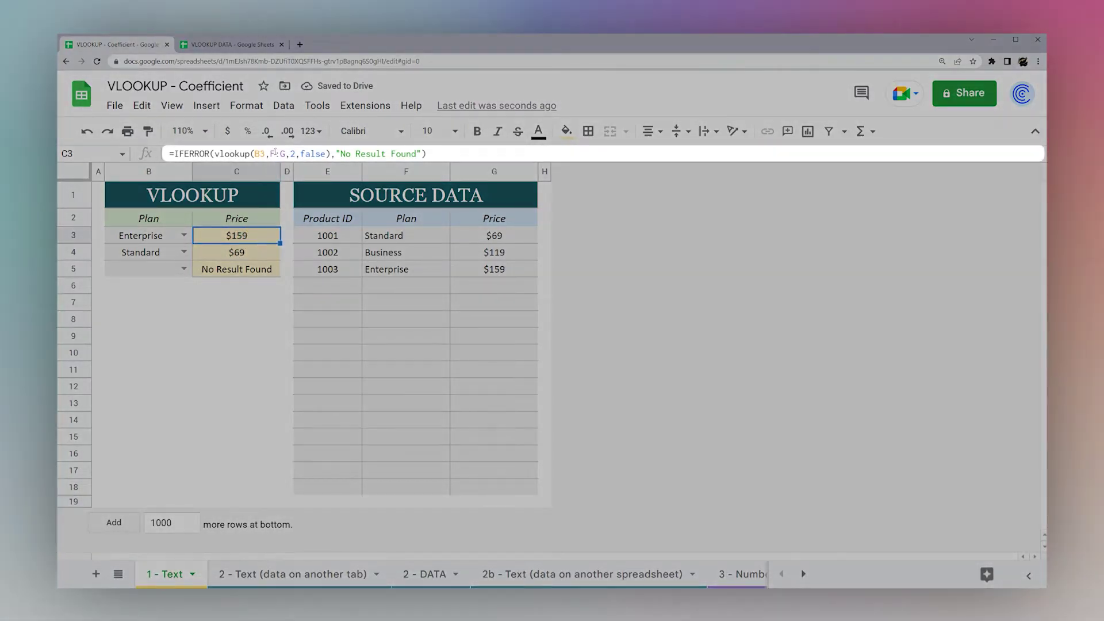
Change C3's lookup range from F:G to F3:G18
left_click(273, 153)
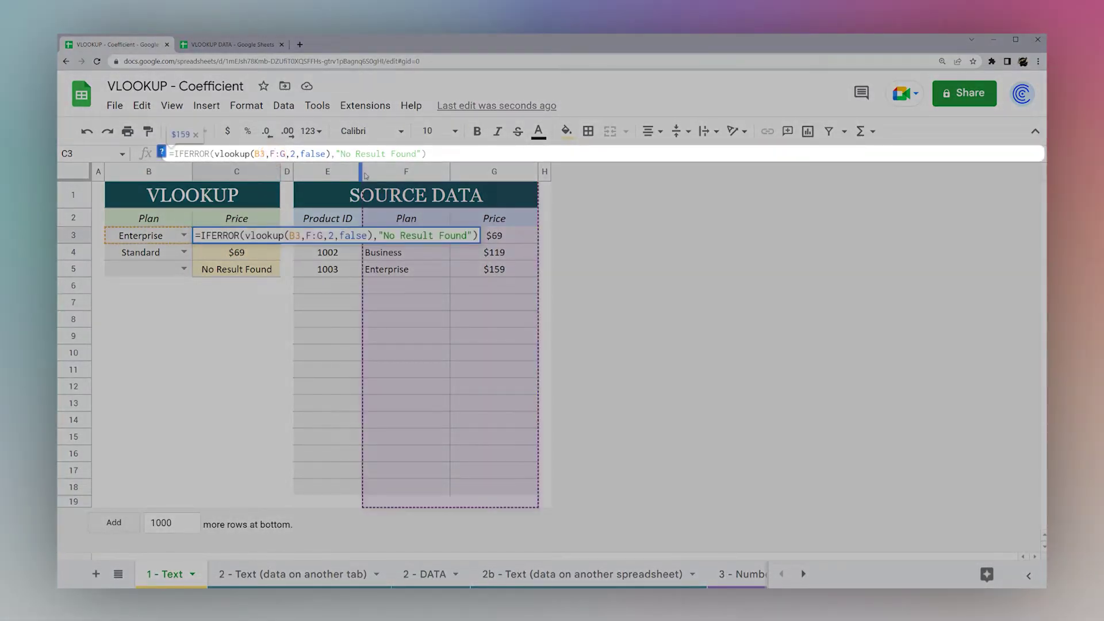
type("3")
key("End")
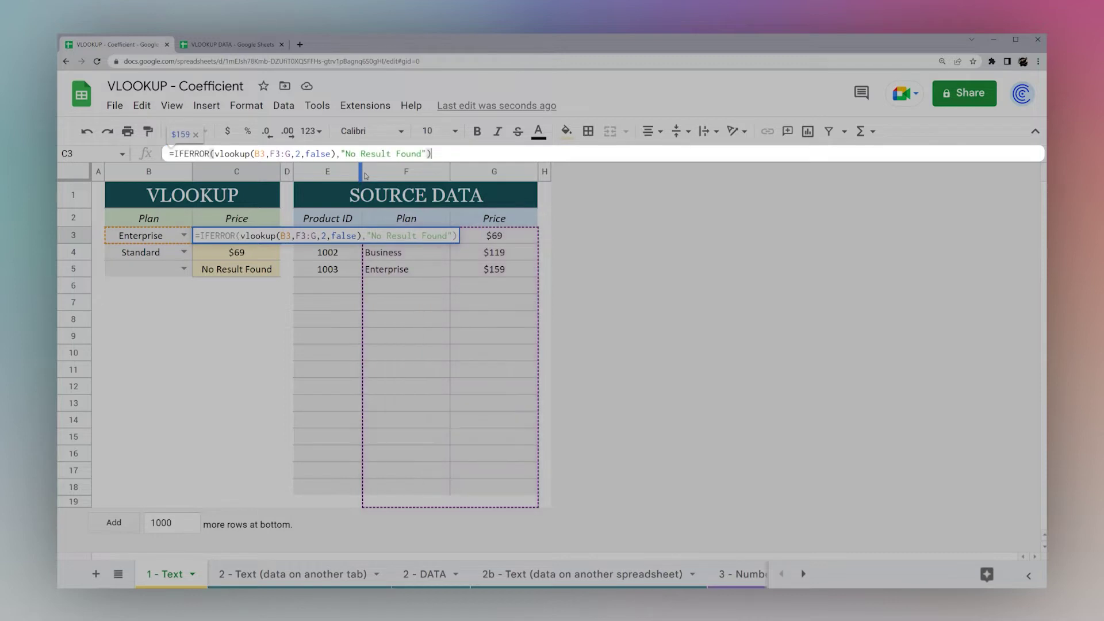
key("Left")
key("Left")
key("Left")
key("Left")
key("Left")
key("Left")
key("Left")
key("Left")
key("Left")
key("Left")
key("Left")
key("Left")
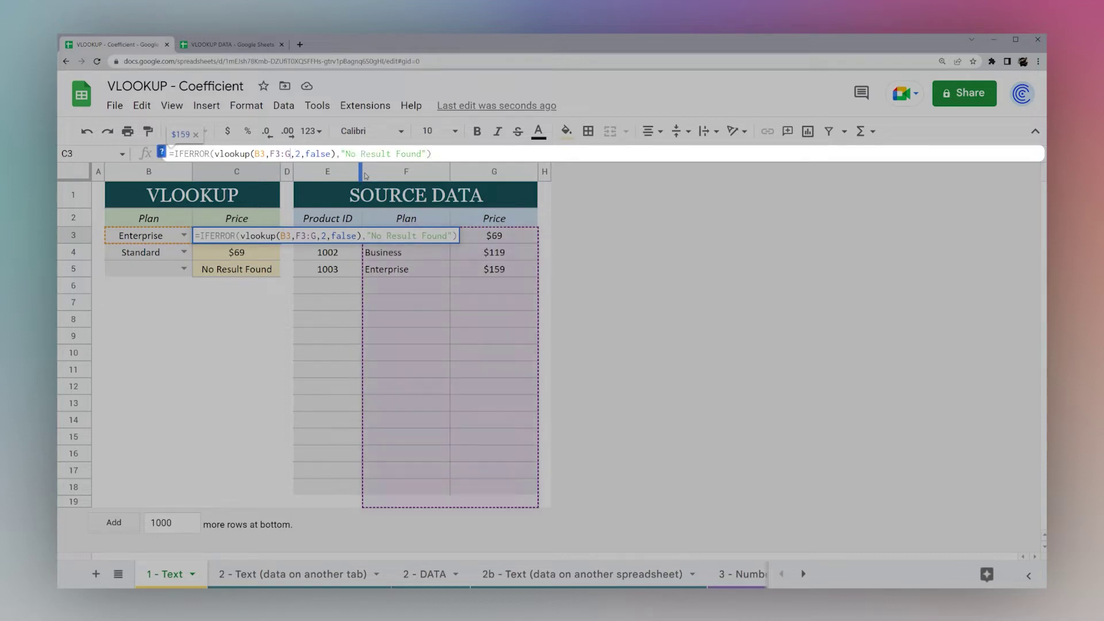
type("18")
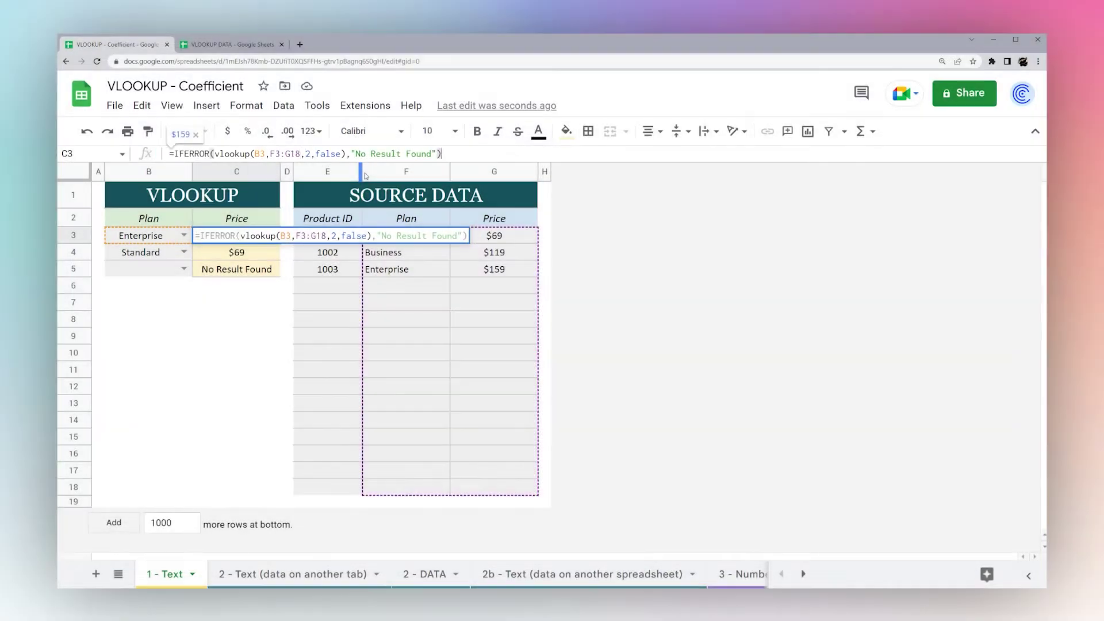
key("Return")
Fill C3 down to C5 and inspect C4's shifted F4:G19 range against F3:G5
left_click(257, 236)
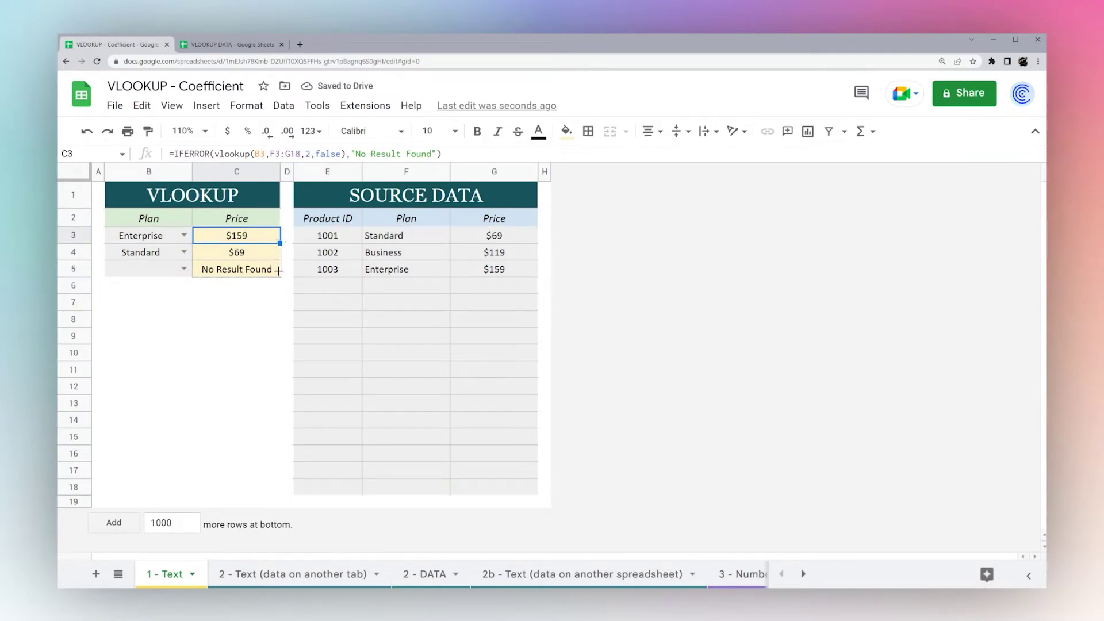
left_click_drag(279, 270, 279, 271)
left_click(226, 252)
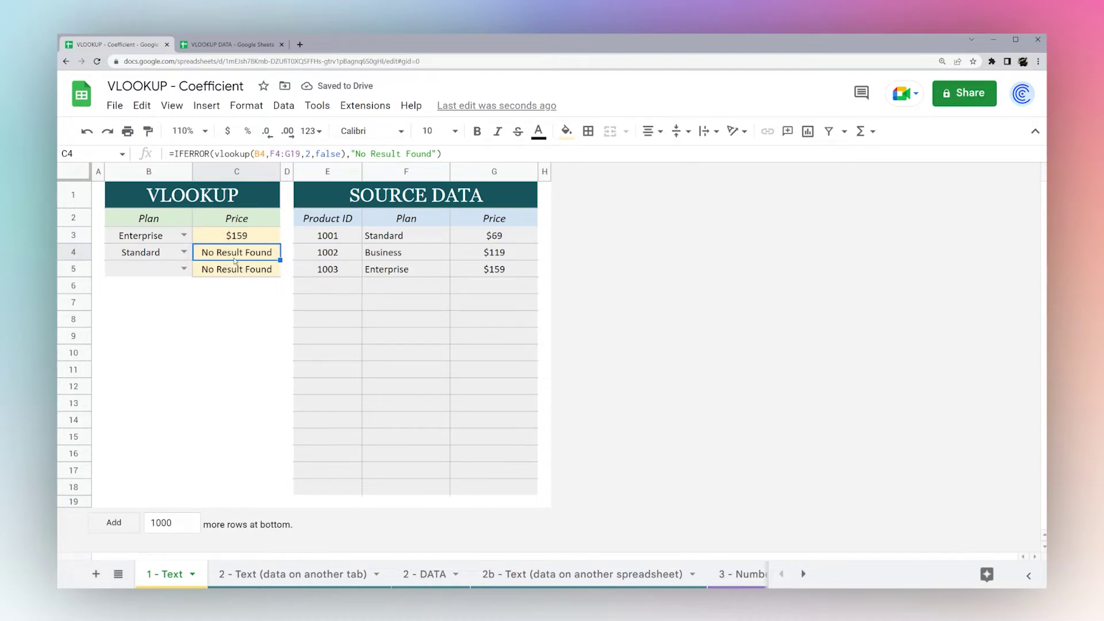
left_click_drag(408, 242, 488, 270)
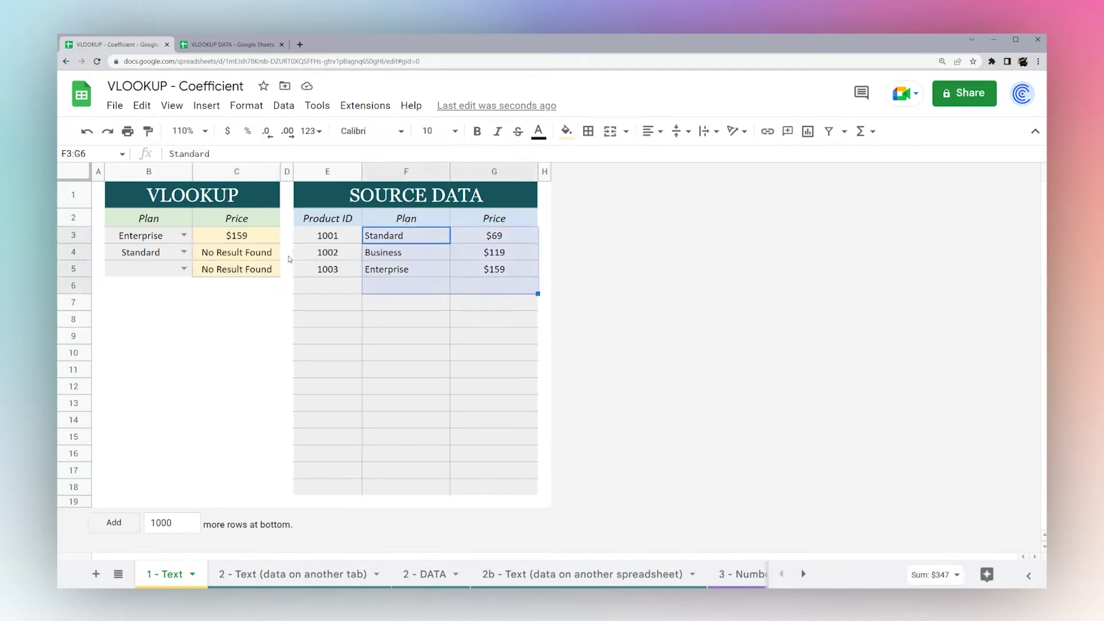
left_click(264, 252)
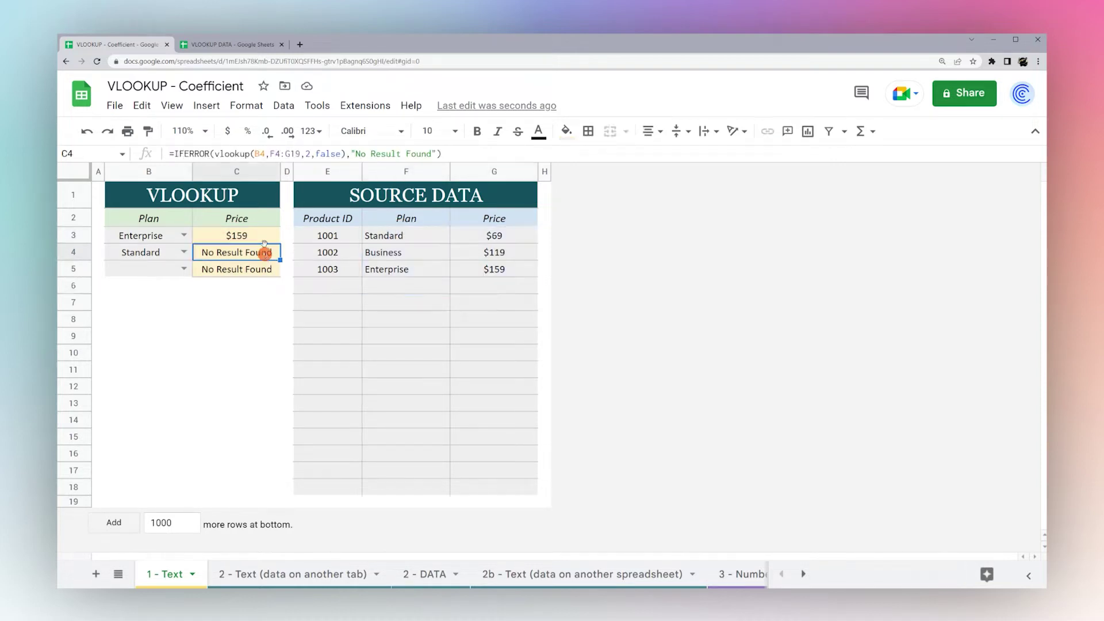
left_click(273, 153)
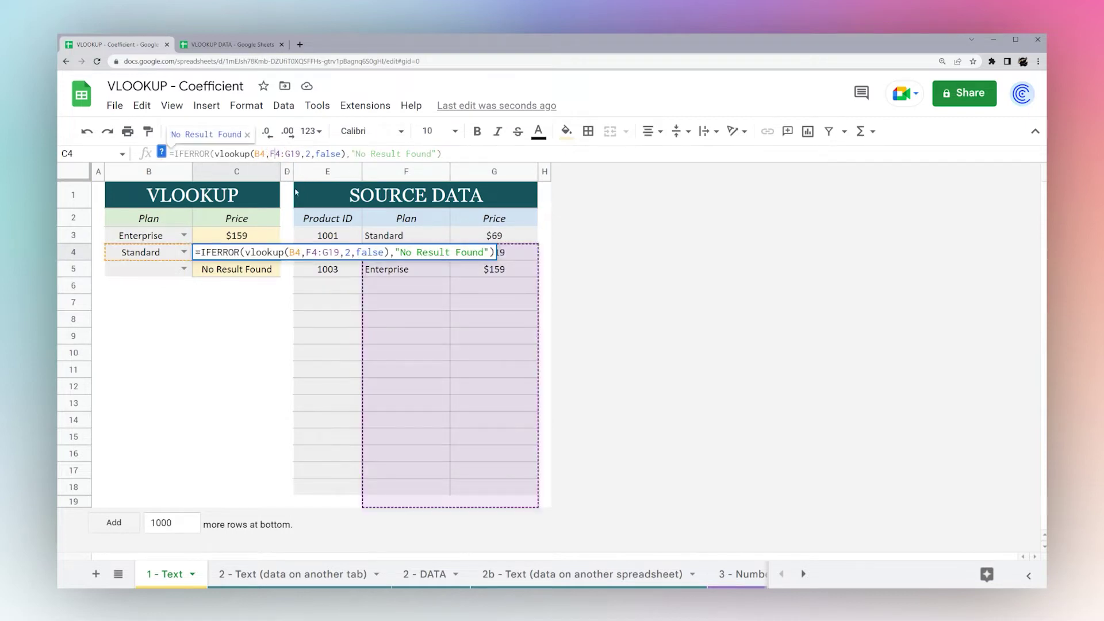
key("Escape")
left_click(248, 237)
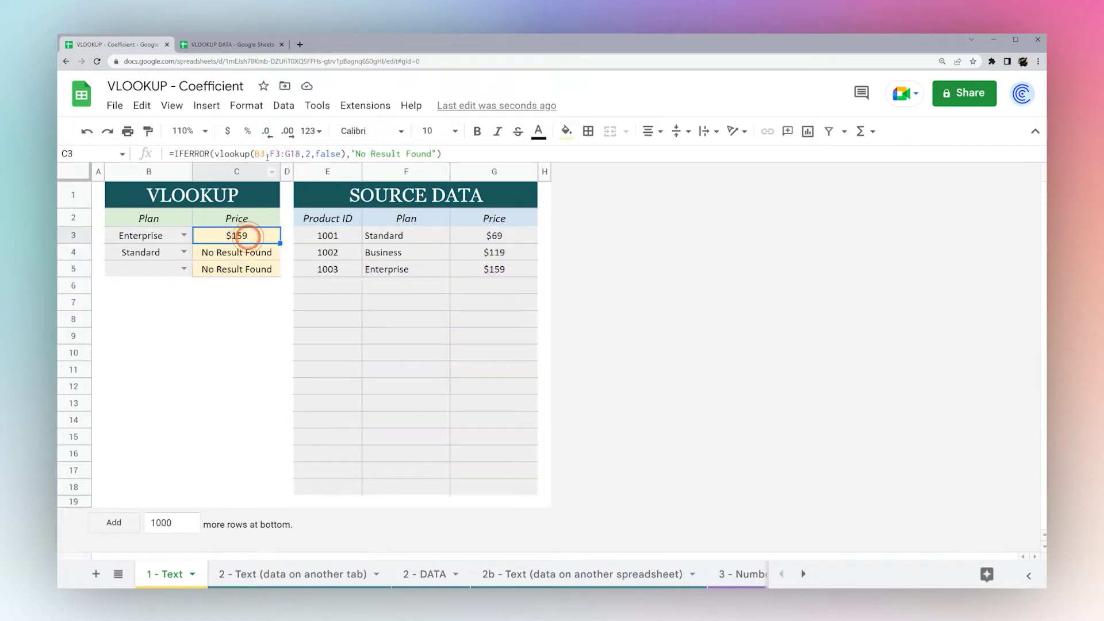
left_click(274, 154)
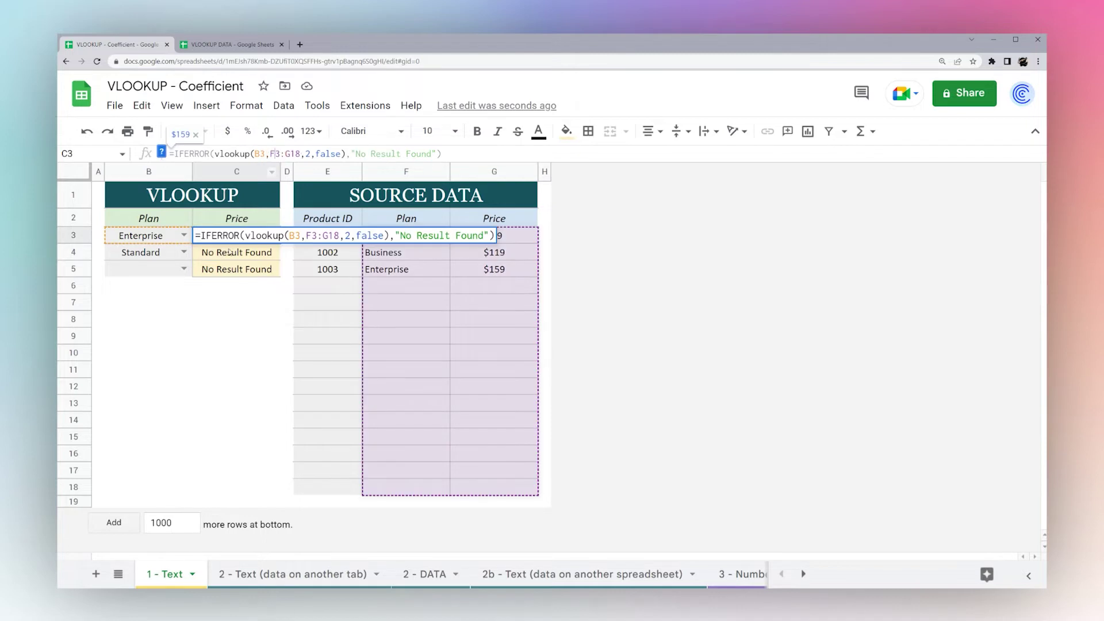
left_click(229, 255)
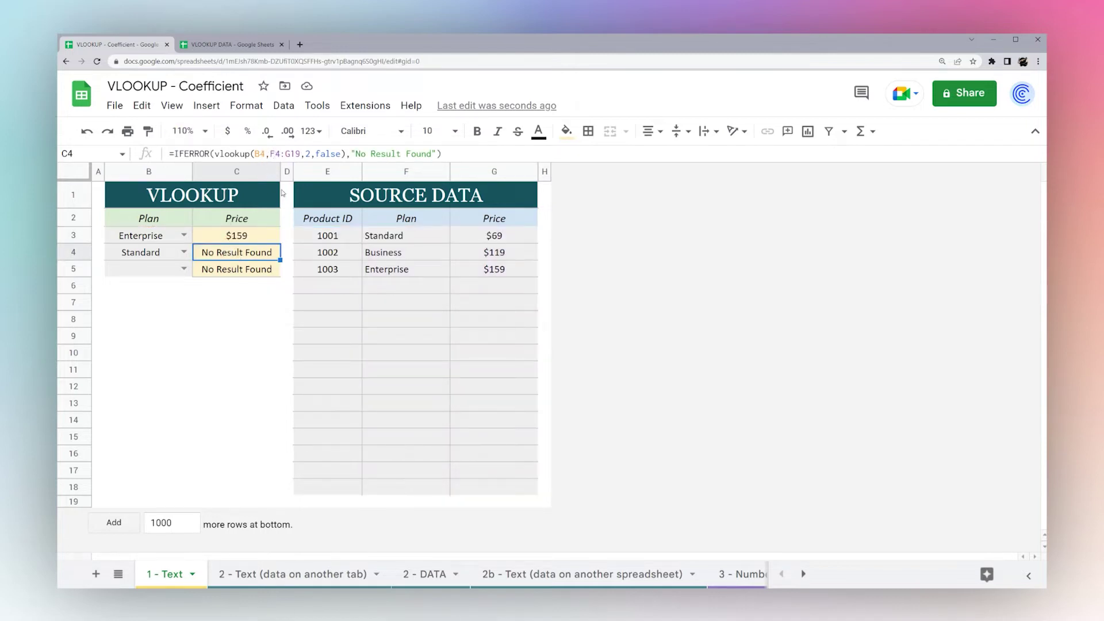
left_click(275, 154)
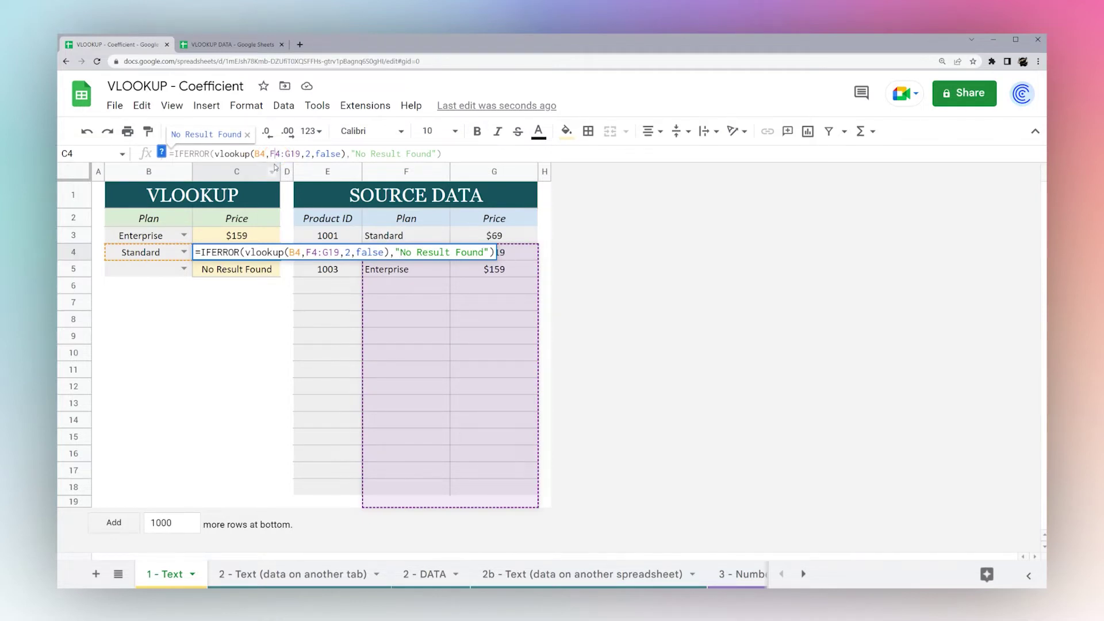
Make C3's lookup range absolute as $F$3:$G$18
left_click(234, 236)
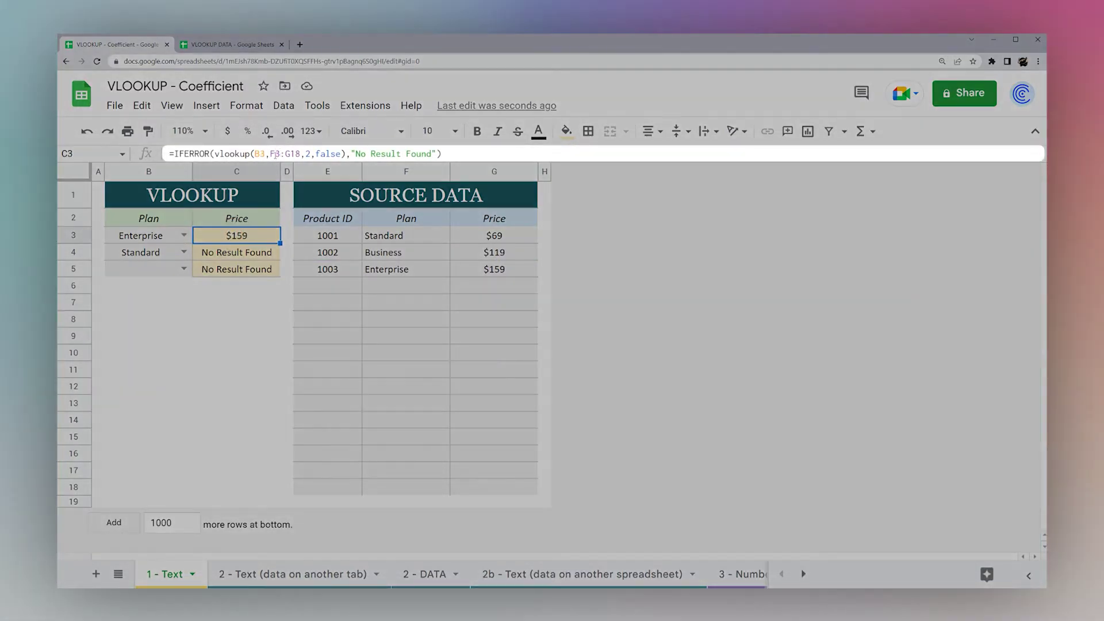
left_click(274, 154)
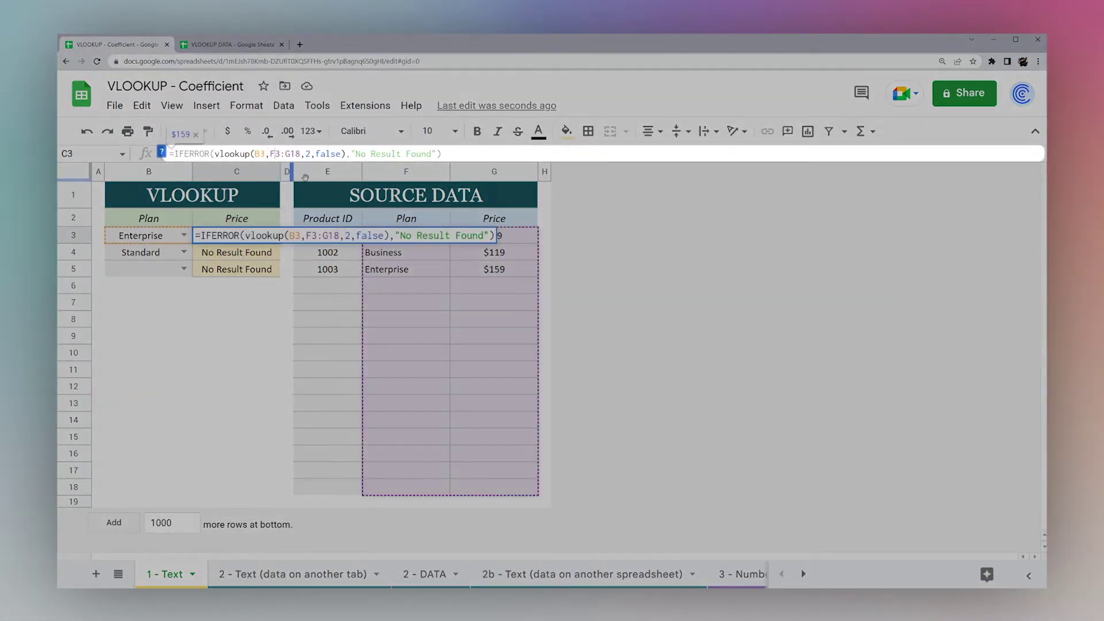
key("F4")
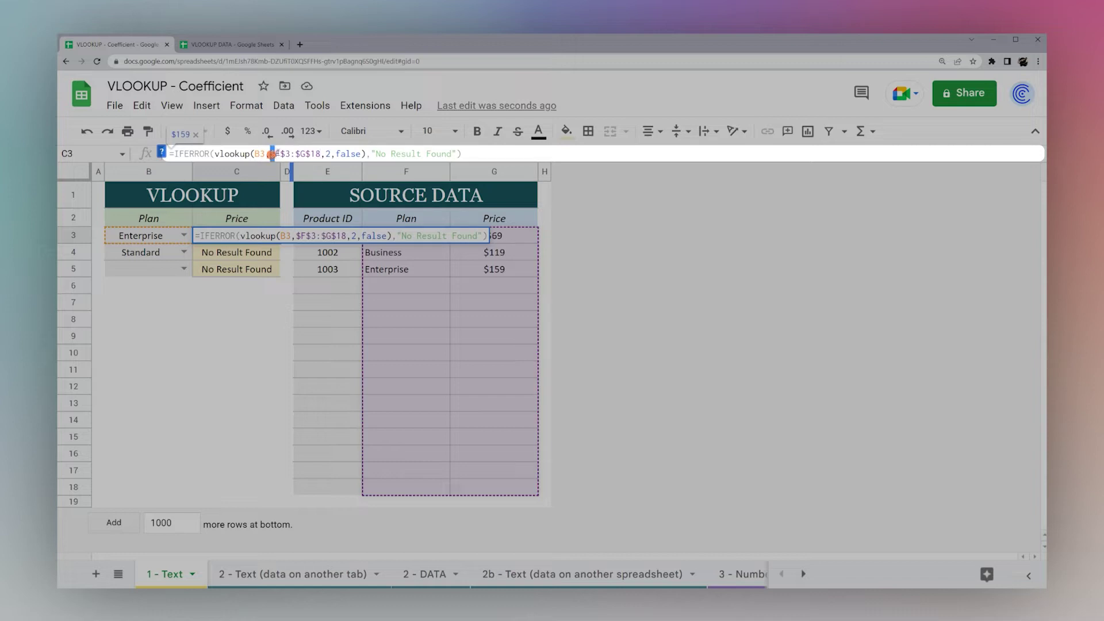
left_click_drag(270, 154, 280, 154)
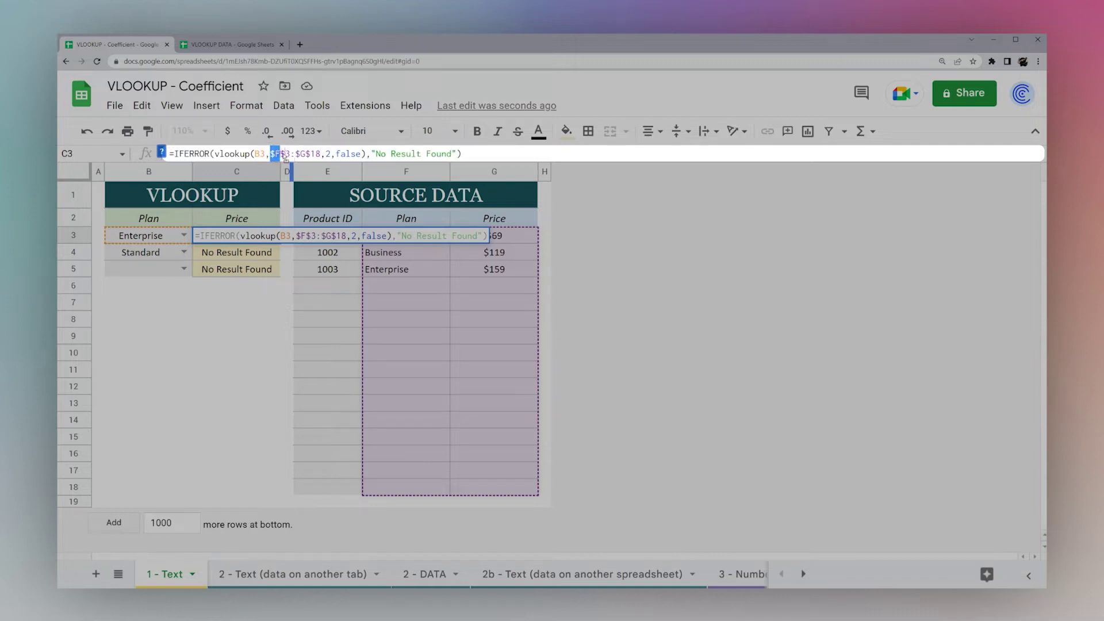
left_click(276, 154)
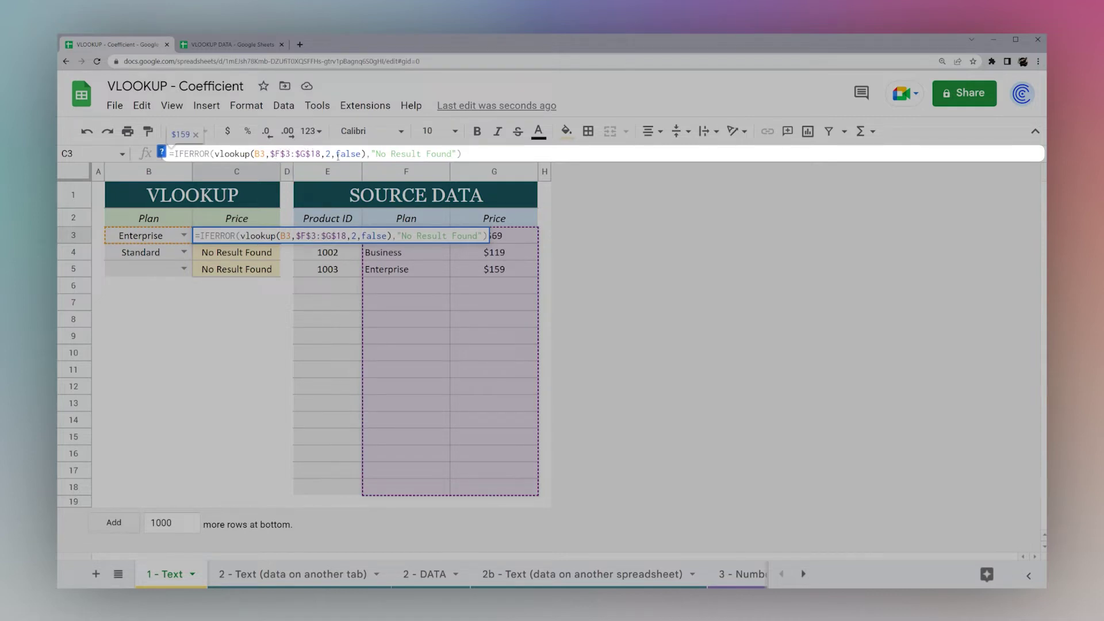
key("Return")
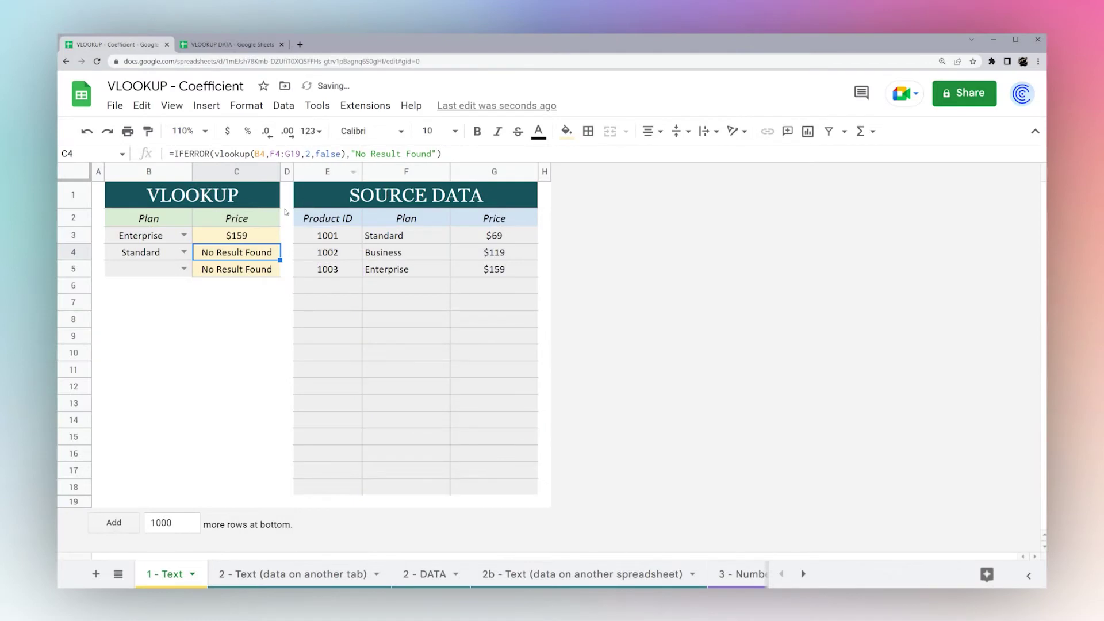
Fill the locked lookup down to C5 and verify C4 and C5
left_click(246, 238)
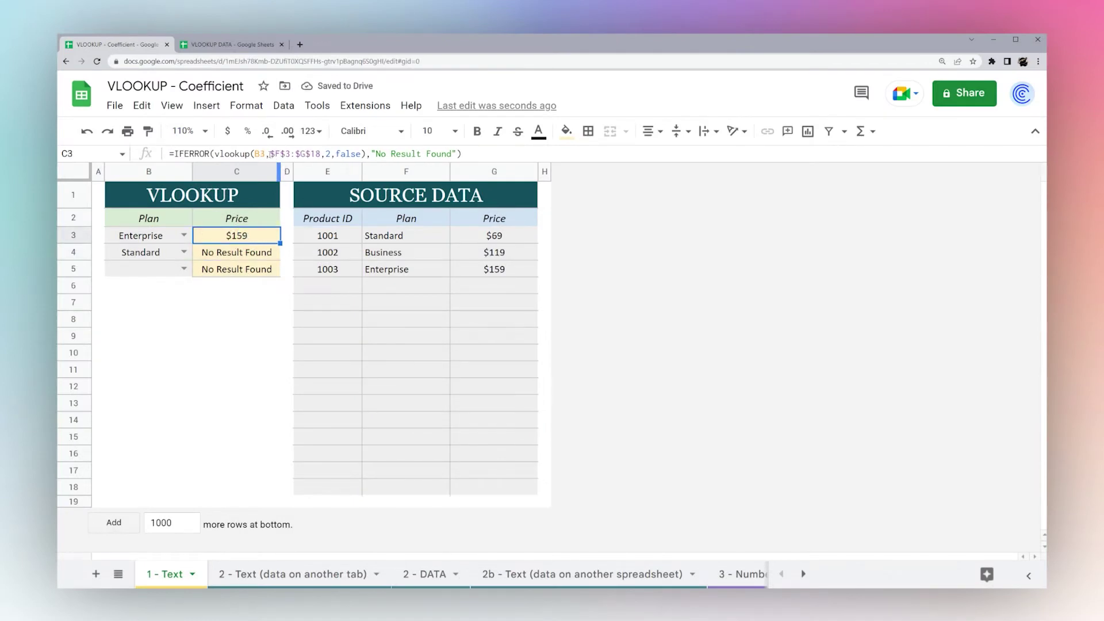
left_click(295, 154)
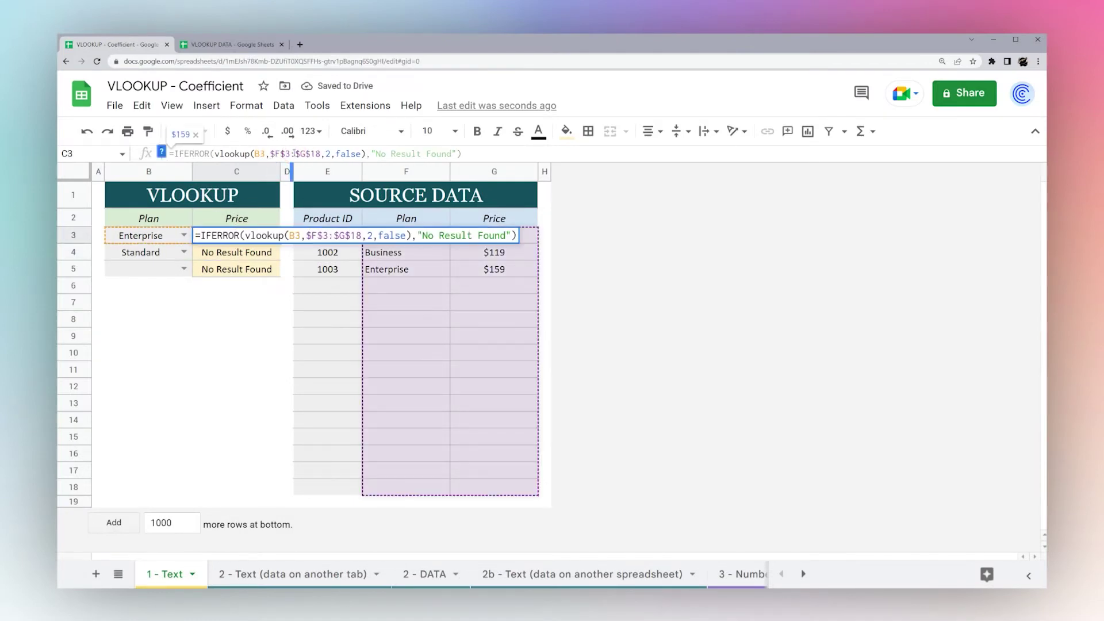
key("Escape")
left_click_drag(281, 242, 279, 275)
left_click(236, 252)
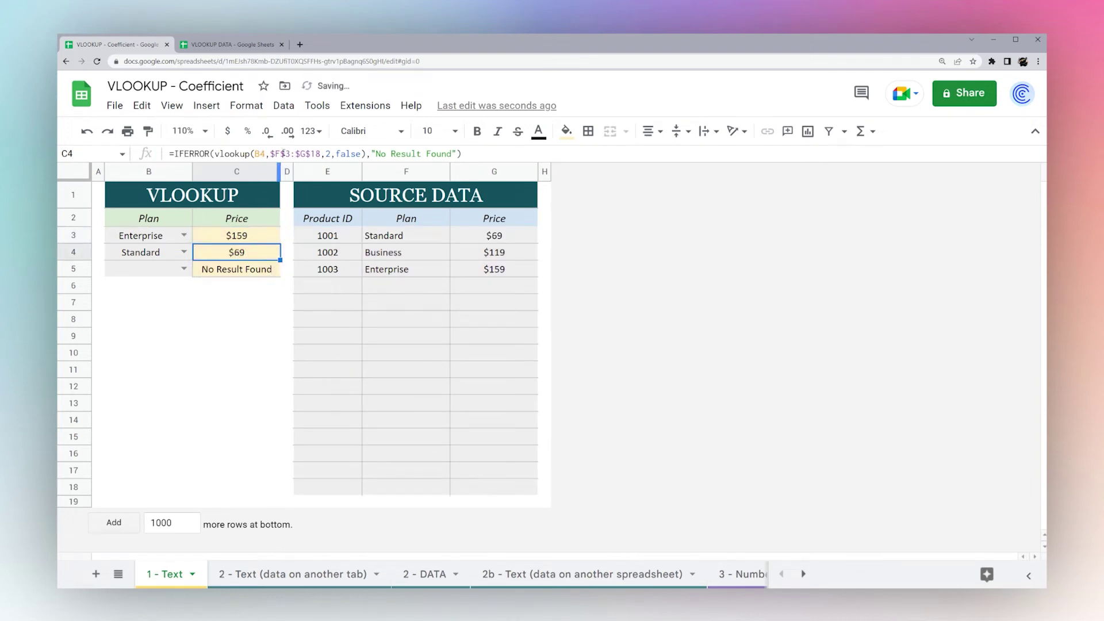
left_click(266, 270)
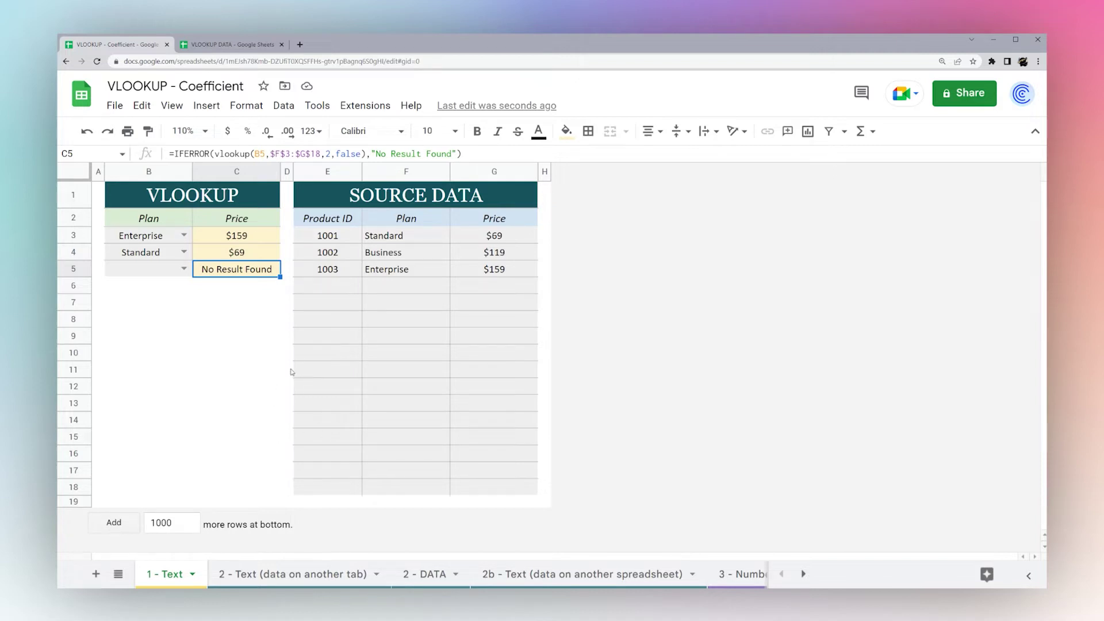
Go to the '2 - Text (data on another tab)' sheet and set B3 to Standard
left_click(278, 573)
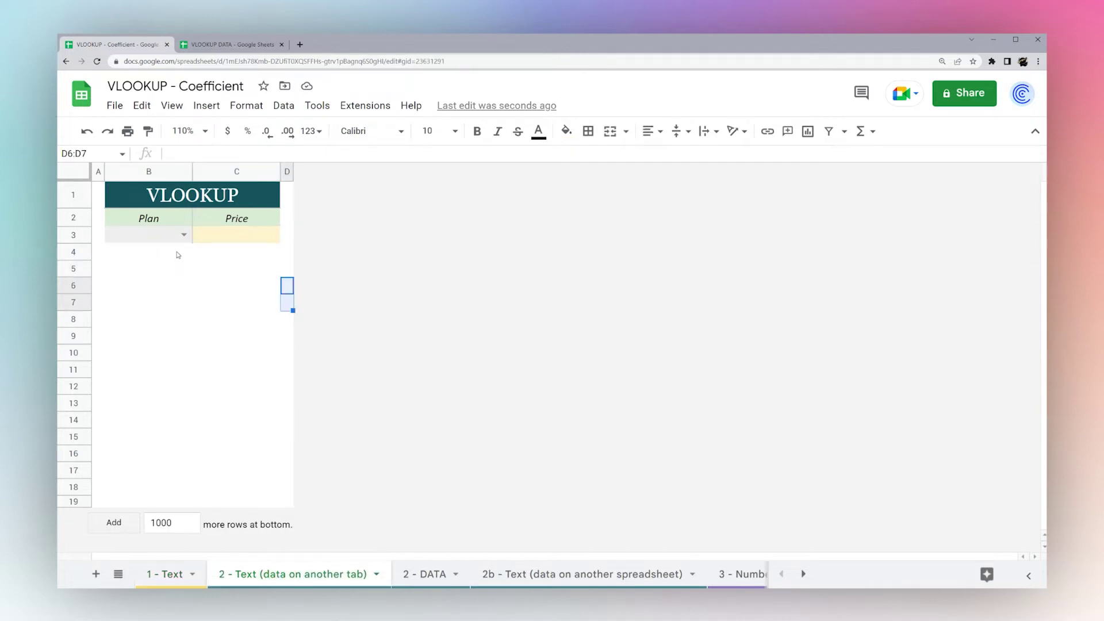
left_click(183, 235)
left_click(128, 253)
Begin =vlookup(B3, in C3, viewing the argument help along the way
left_click(228, 238)
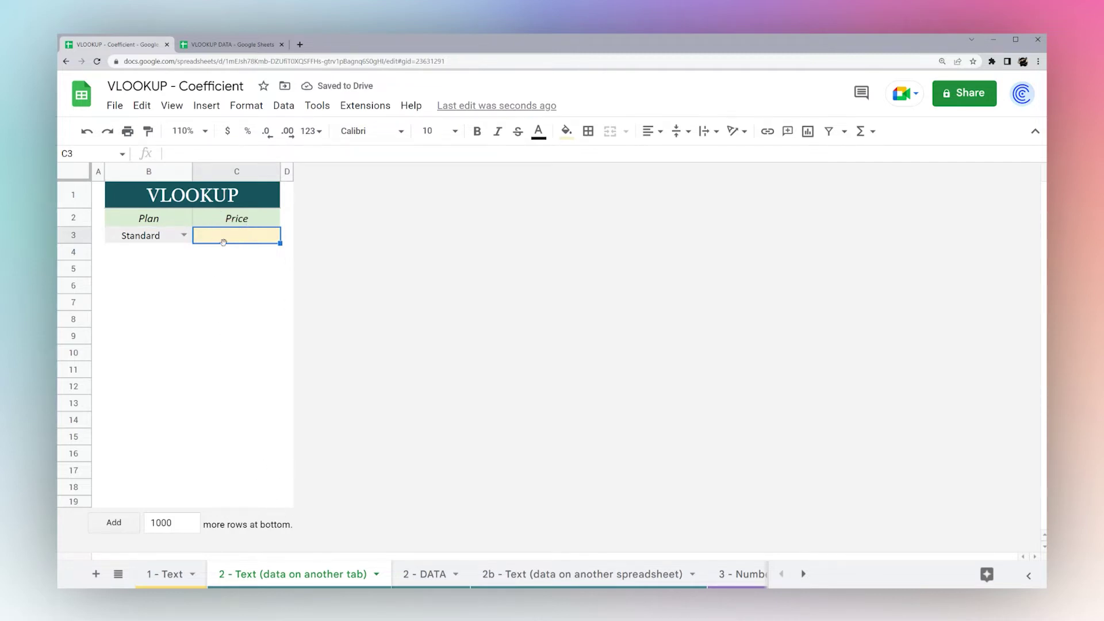
type("=")
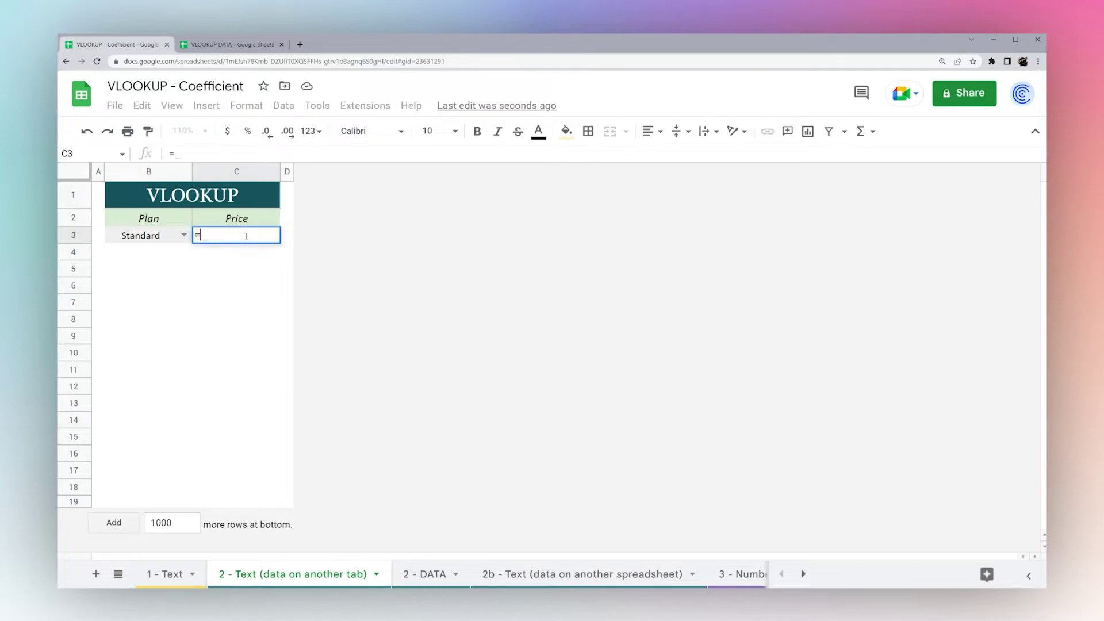
type("vlookup(")
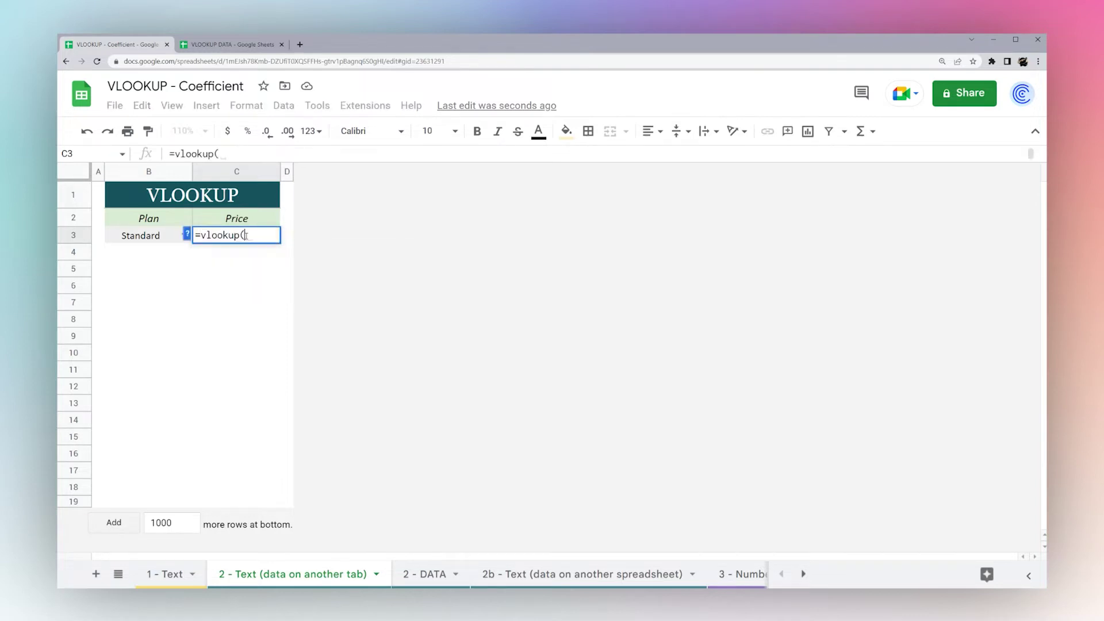
left_click(187, 234)
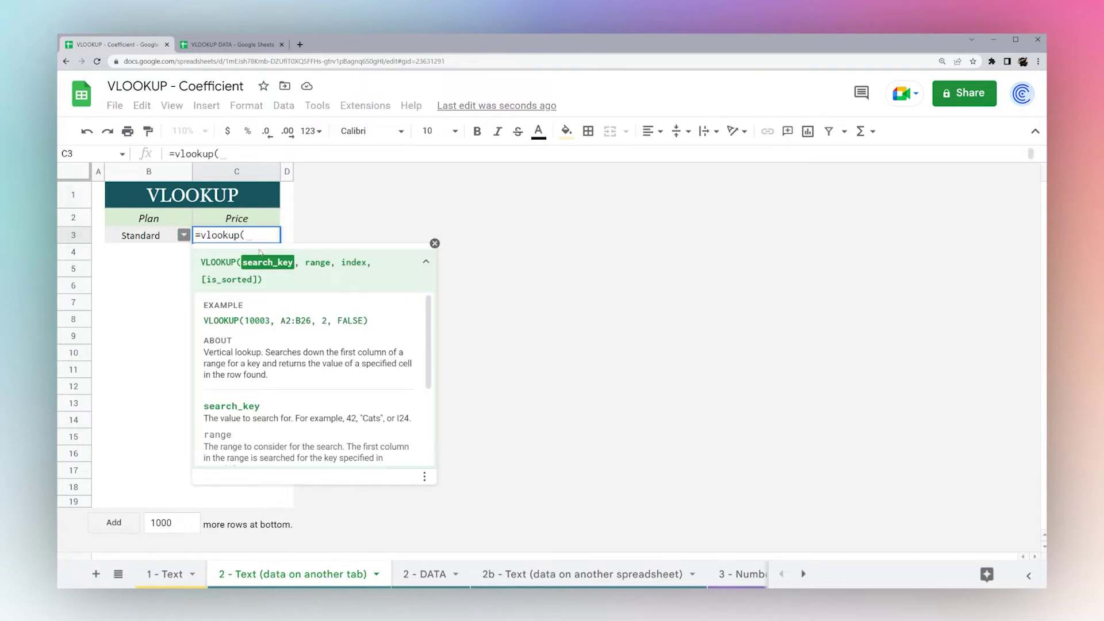
left_click(150, 236)
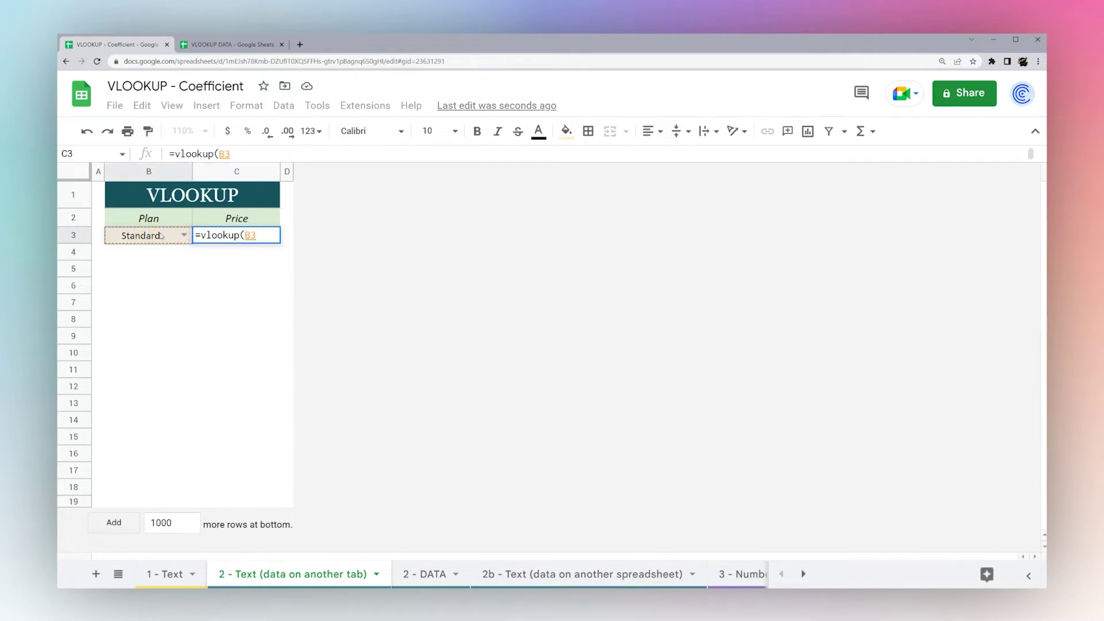
type(",")
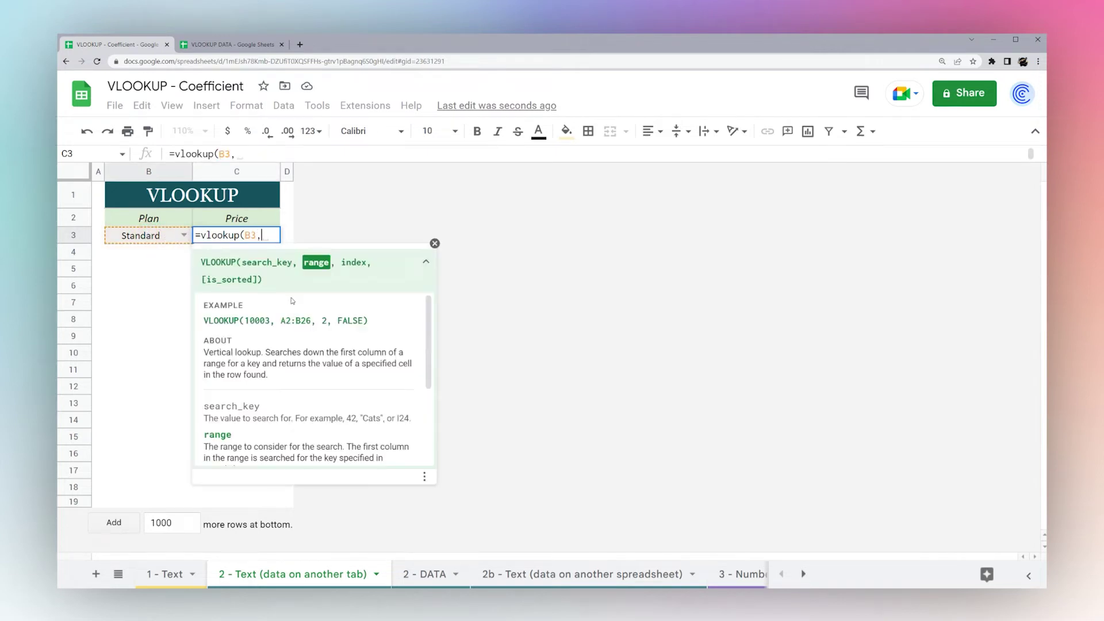
Finish C3's VLOOKUP using '2 - DATA'!A:C, returning column 3 with an exact match (false)
left_click(427, 576)
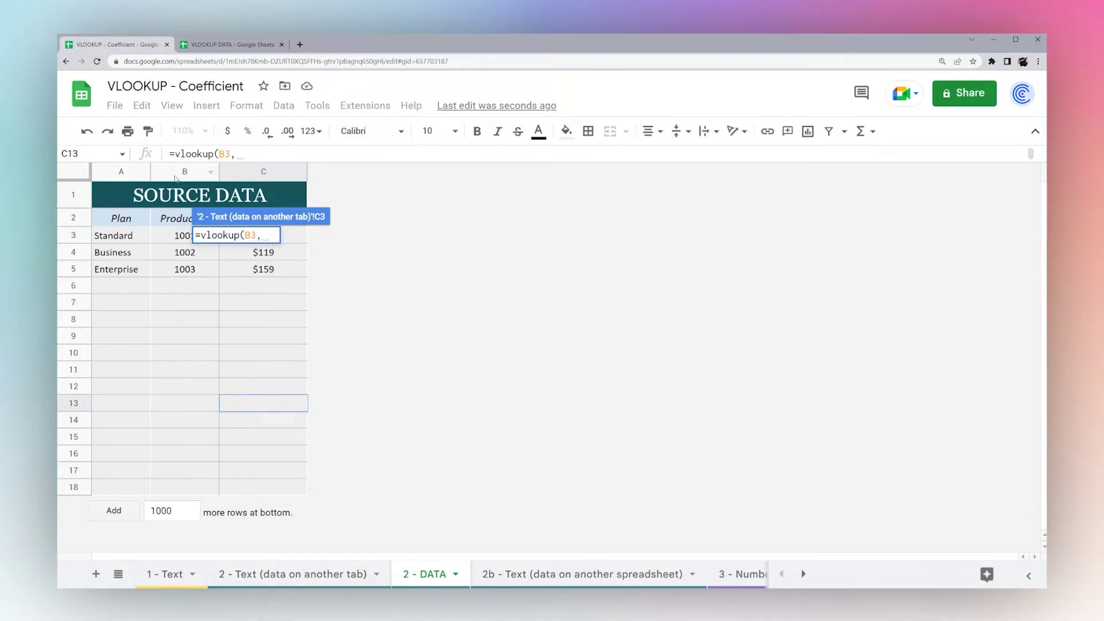
left_click_drag(110, 174, 258, 176)
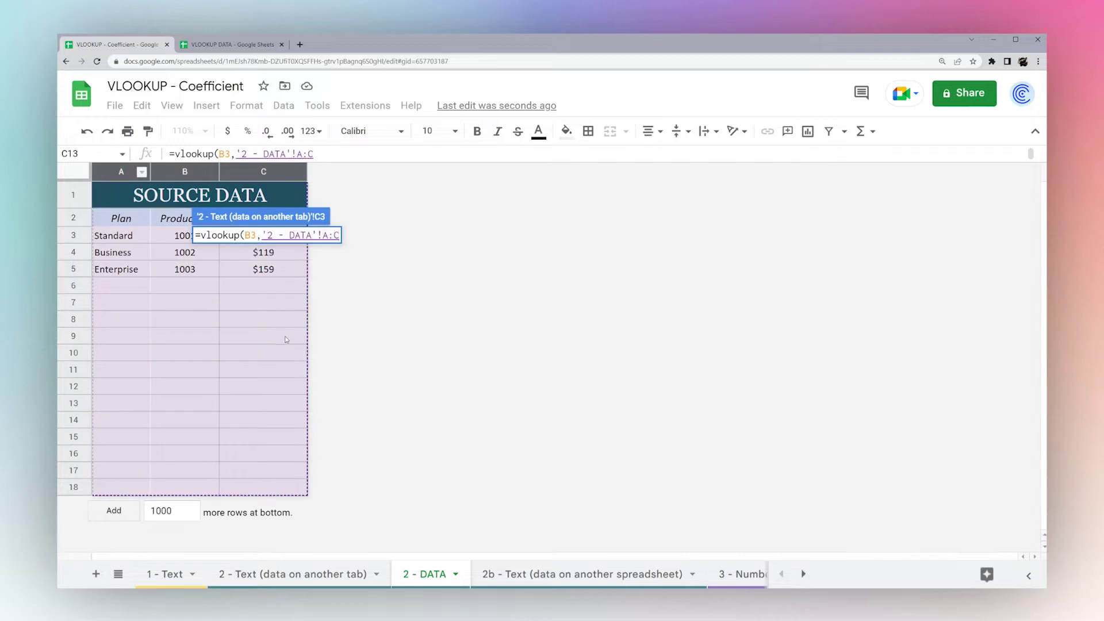
type(",")
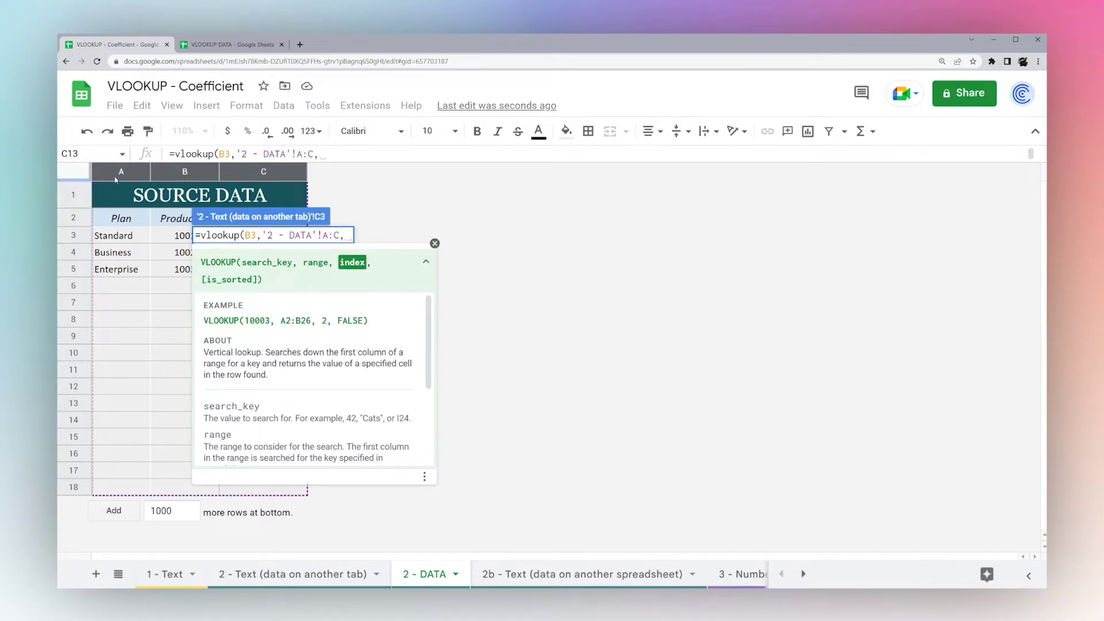
left_click(435, 243)
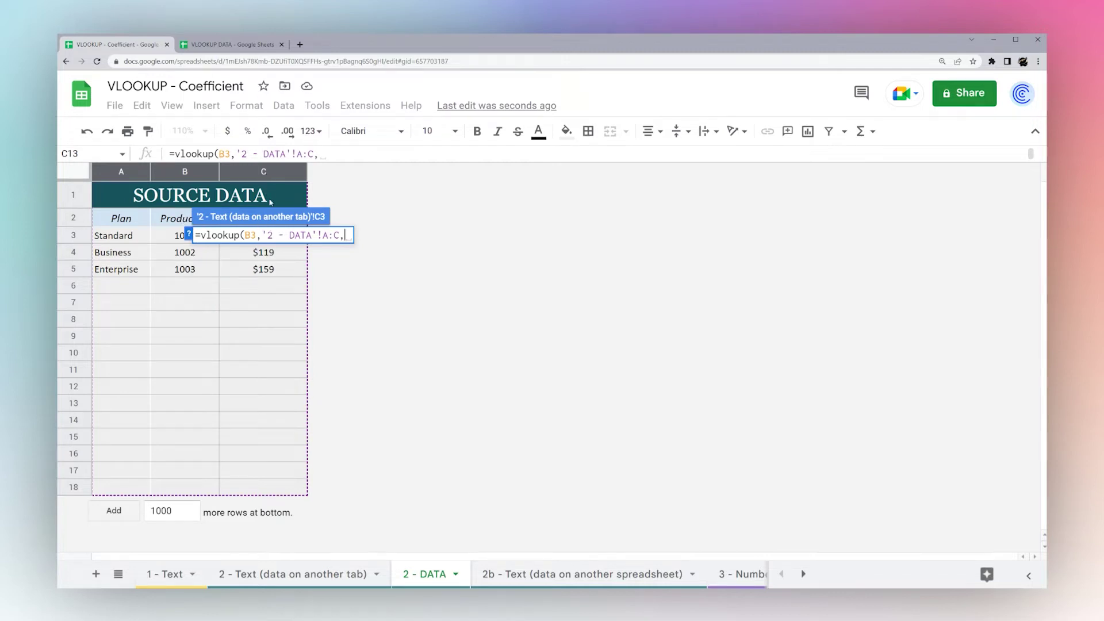
type("3")
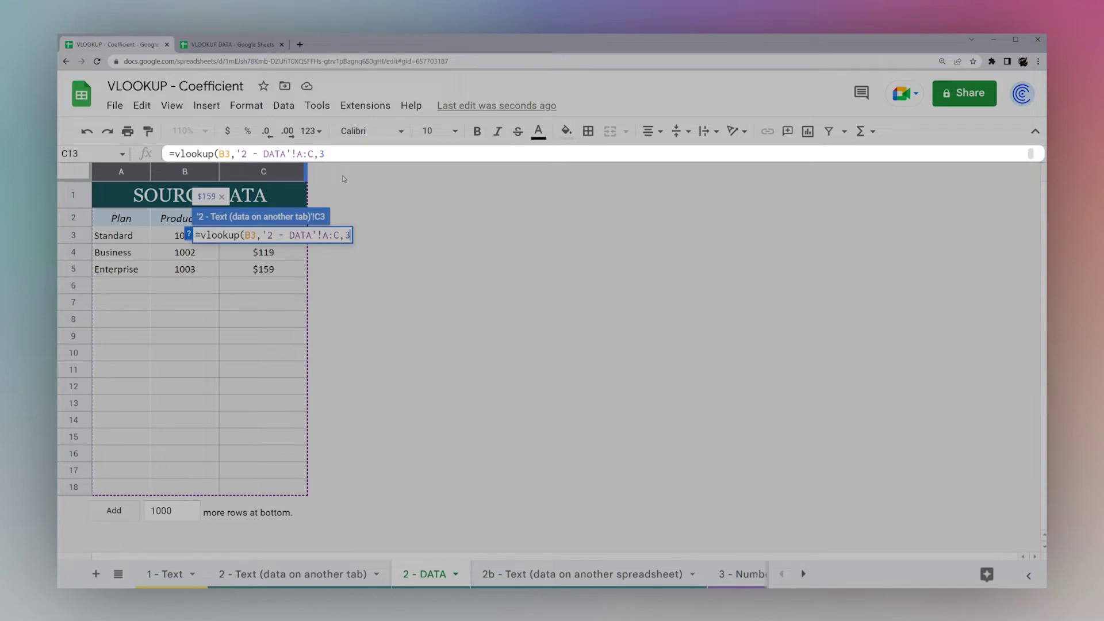
type(",false)")
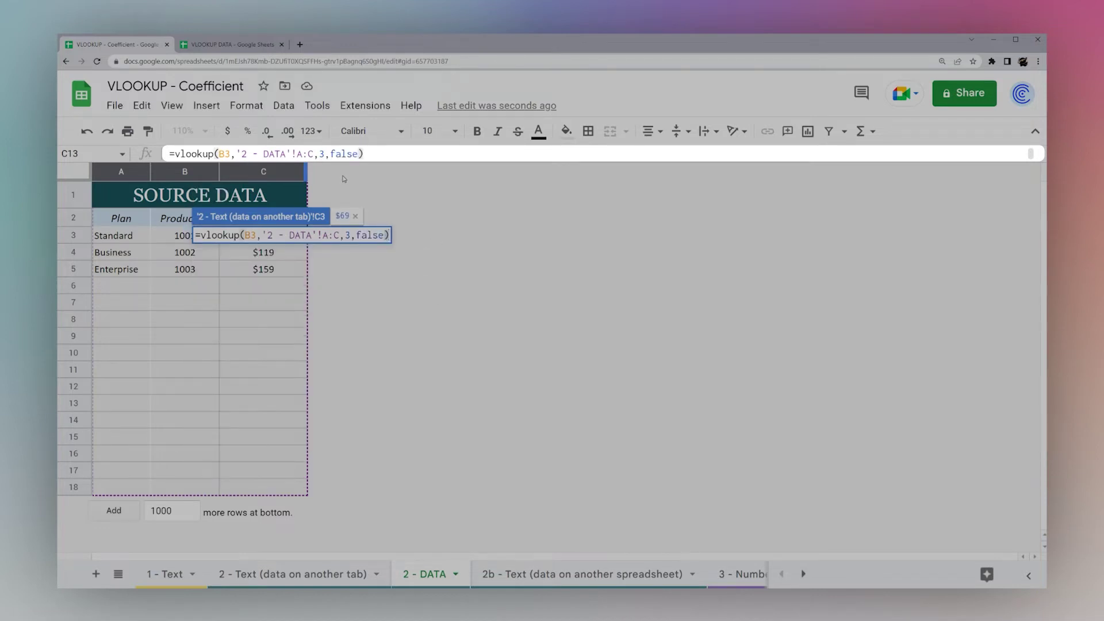
Commit the lookup and switch B3 through Business to Enterprise, so C3 shows $159
key("Return")
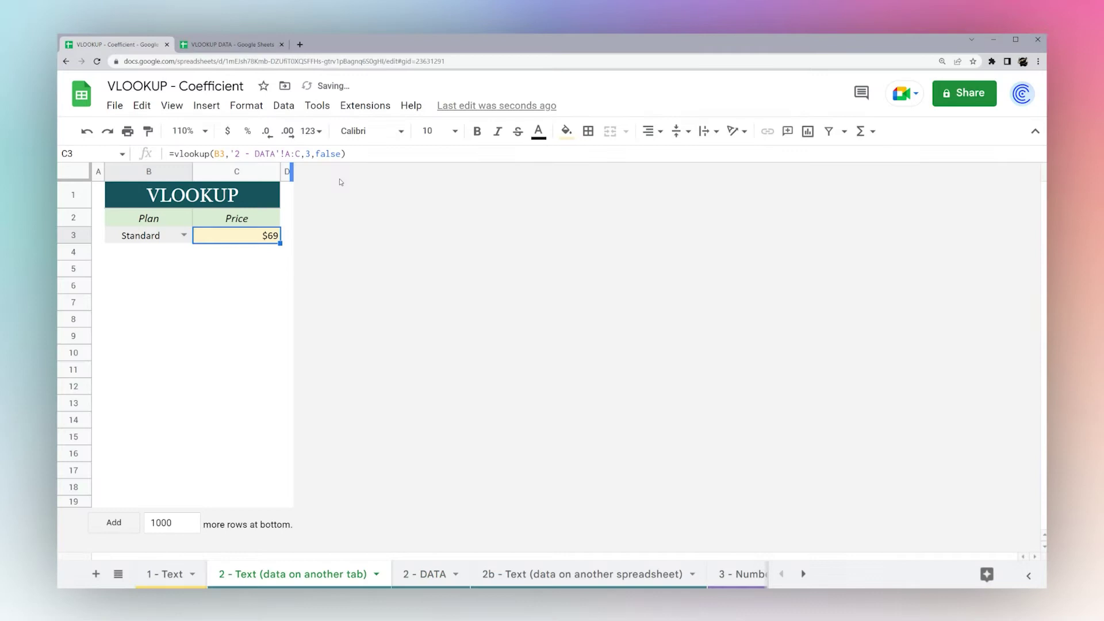
left_click(184, 237)
left_click(123, 276)
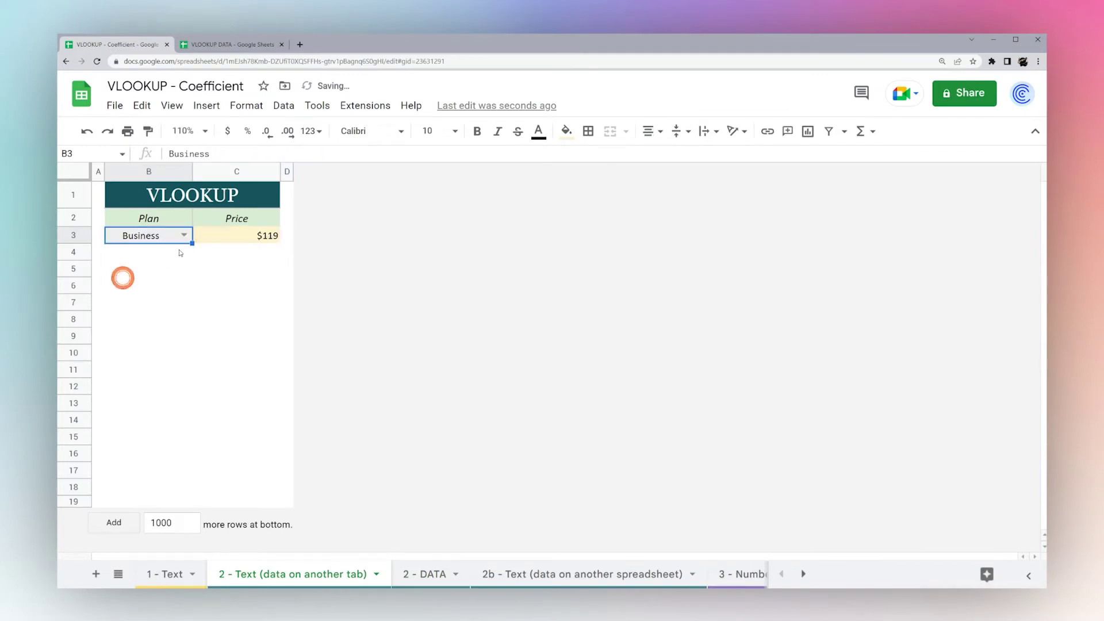
left_click(183, 236)
left_click(123, 289)
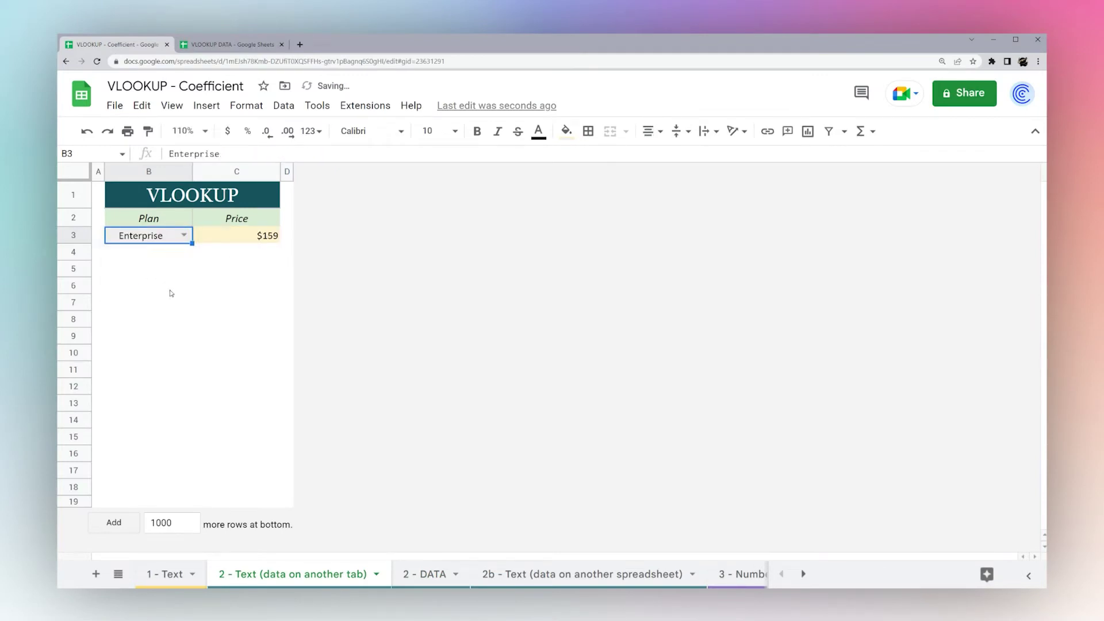
left_click(242, 241)
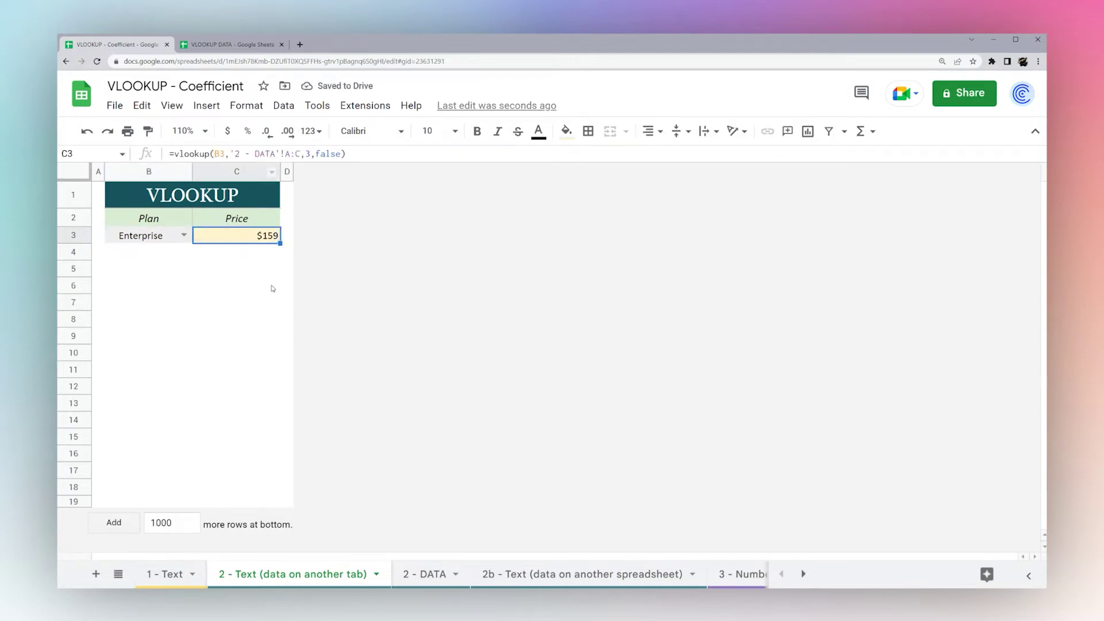
left_click(289, 153)
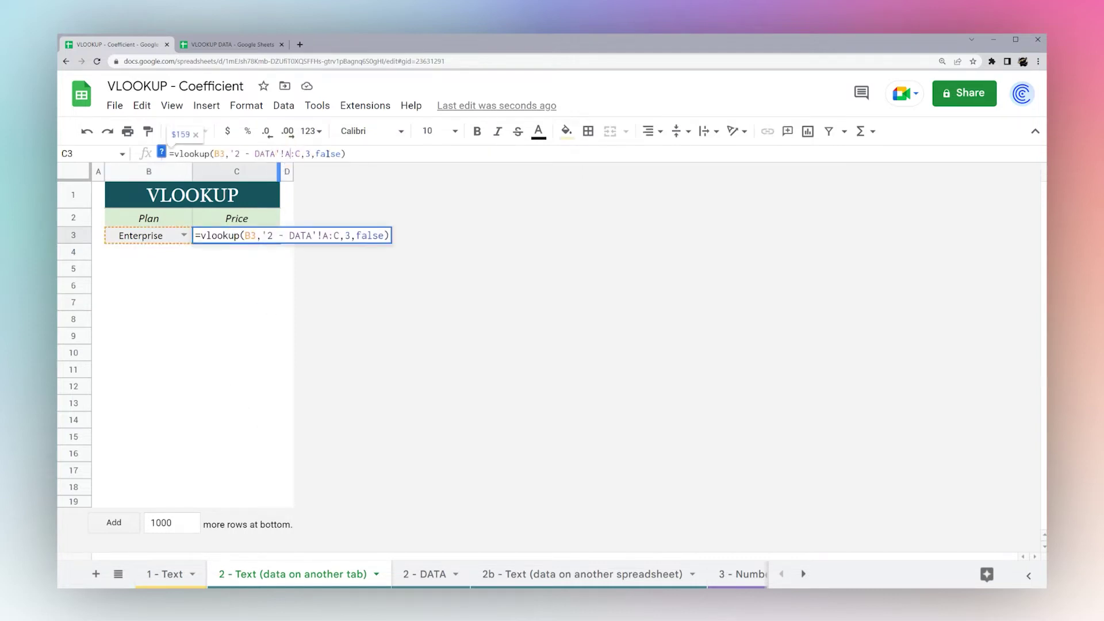
Copy the C3 lookup and B3 plan dropdown down to row 4, setting B4 to Standard
key("Escape")
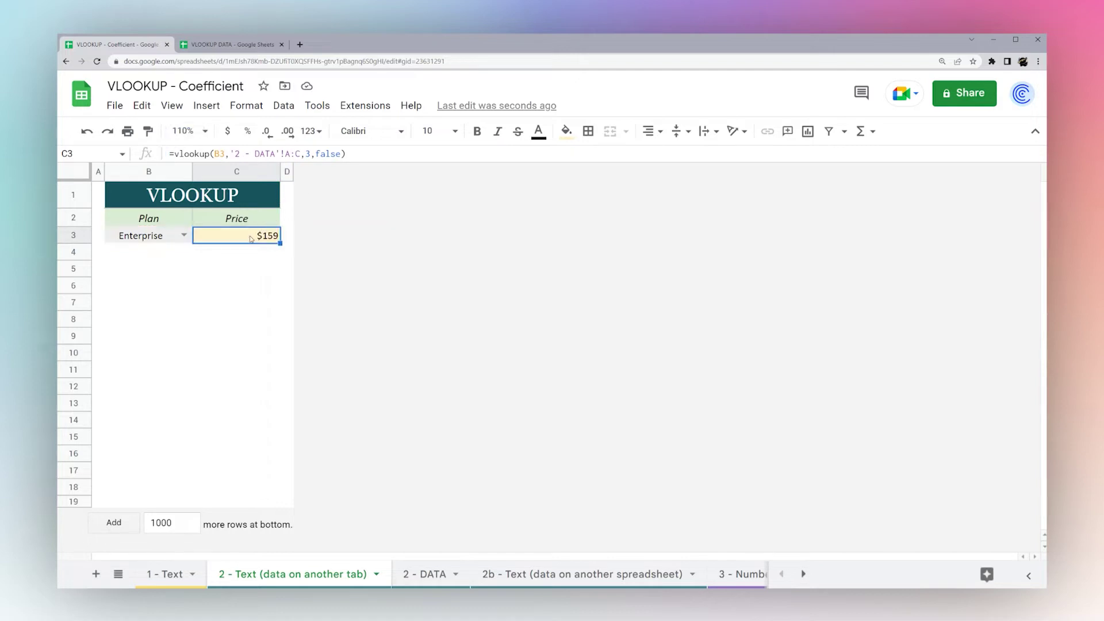
left_click_drag(281, 242, 280, 258)
left_click(185, 237)
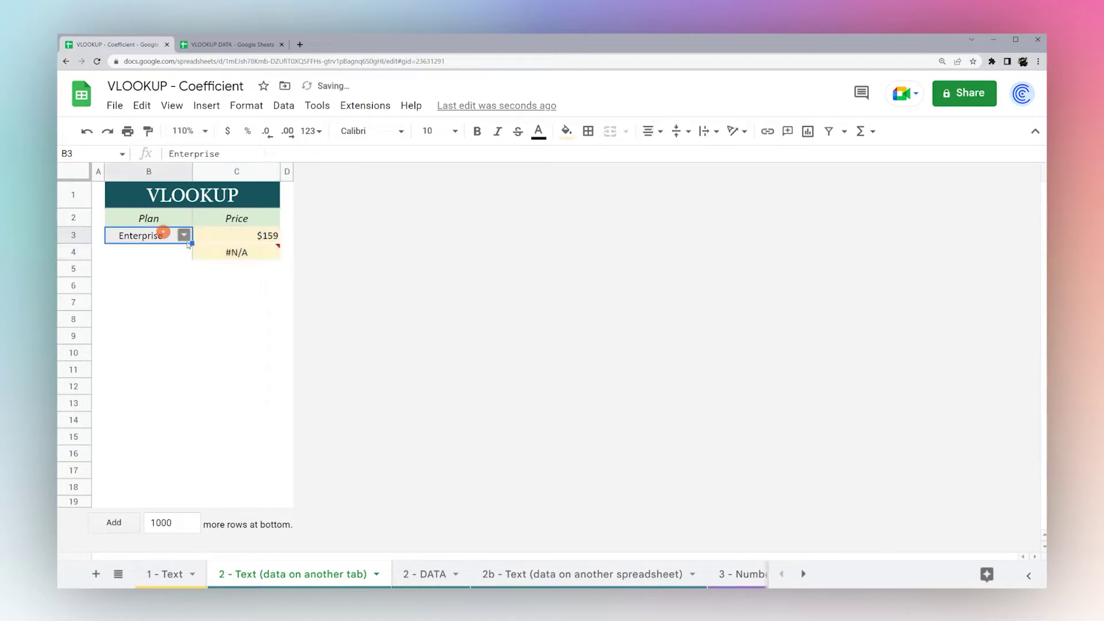
left_click_drag(192, 244, 190, 259)
left_click(184, 252)
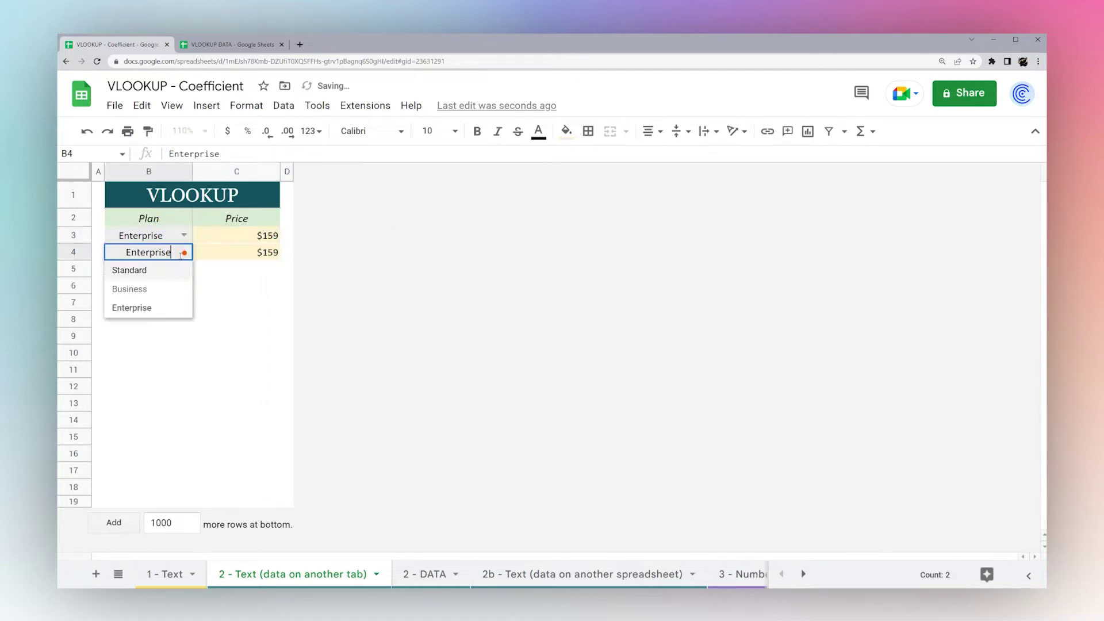
left_click(133, 273)
Check that C4's formula references B4 and returns $69, comparing it with C3
left_click(269, 251)
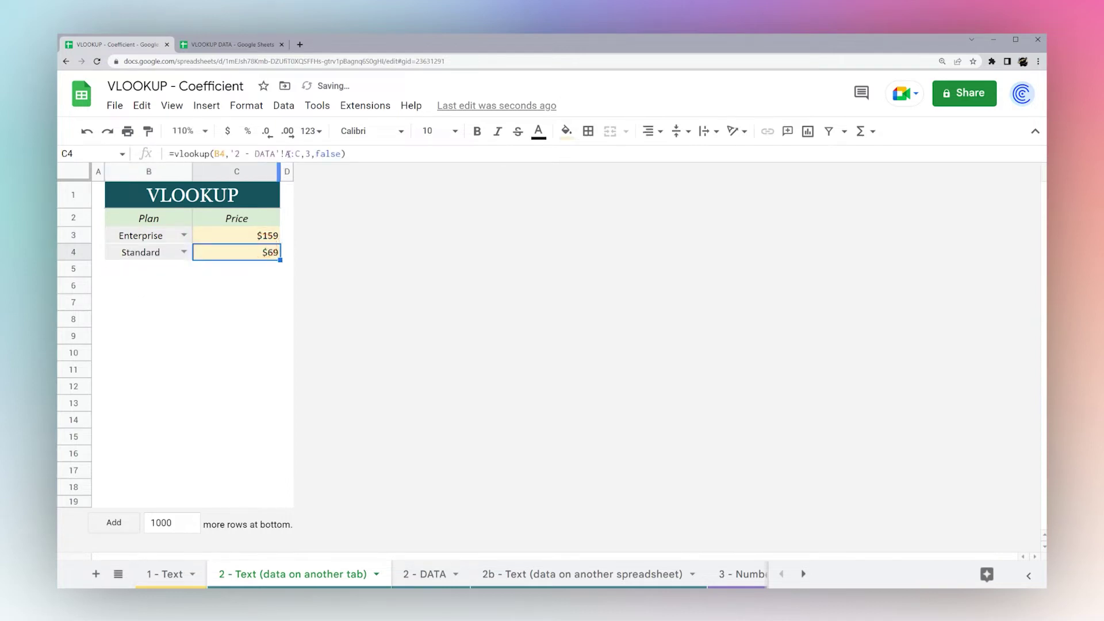
left_click(288, 153)
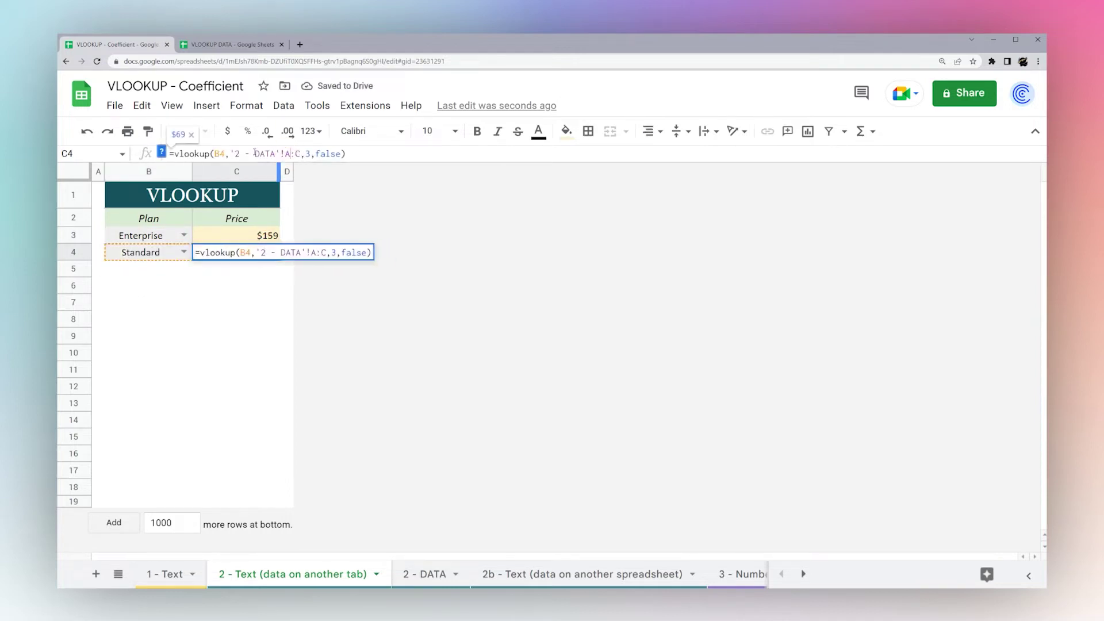
key("Escape")
left_click(262, 234)
left_click(262, 253)
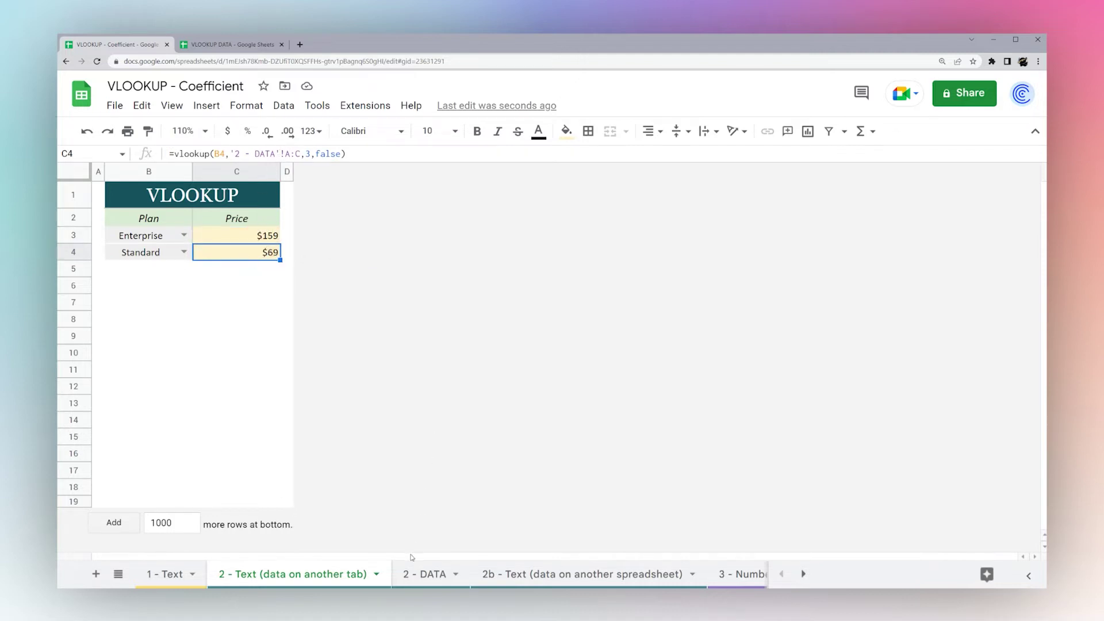
On the '2b - Text (data on another spreadsheet)' sheet, set B3's plan to Standard
left_click(528, 574)
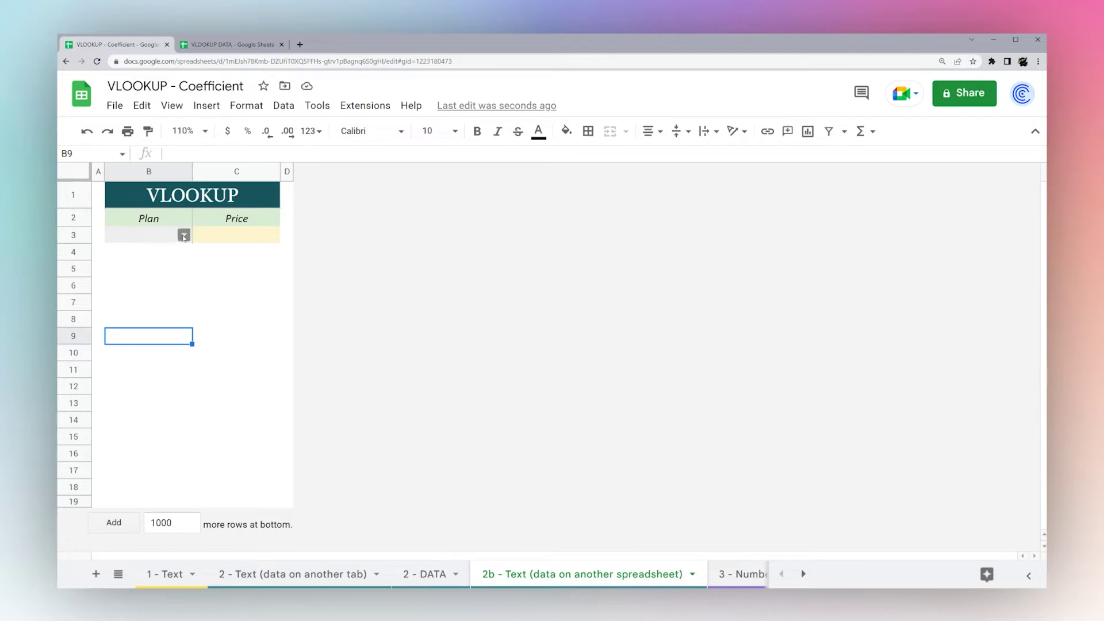
left_click(183, 238)
left_click(116, 256)
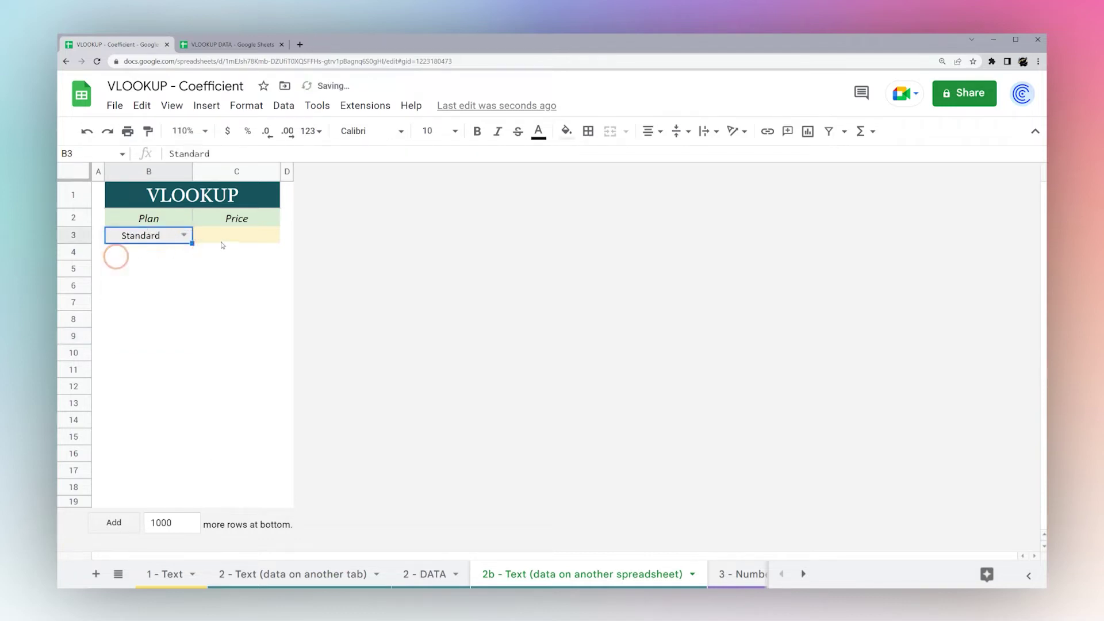
left_click(224, 235)
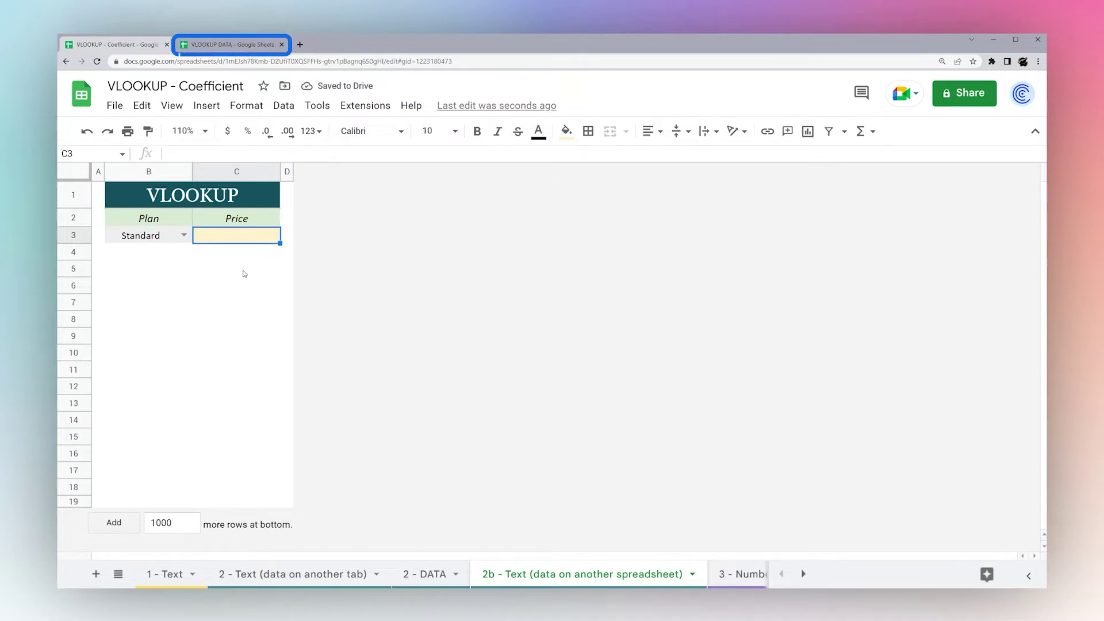
Copy the VLOOKUP DATA spreadsheet's web address from its browser tab
left_click(202, 45)
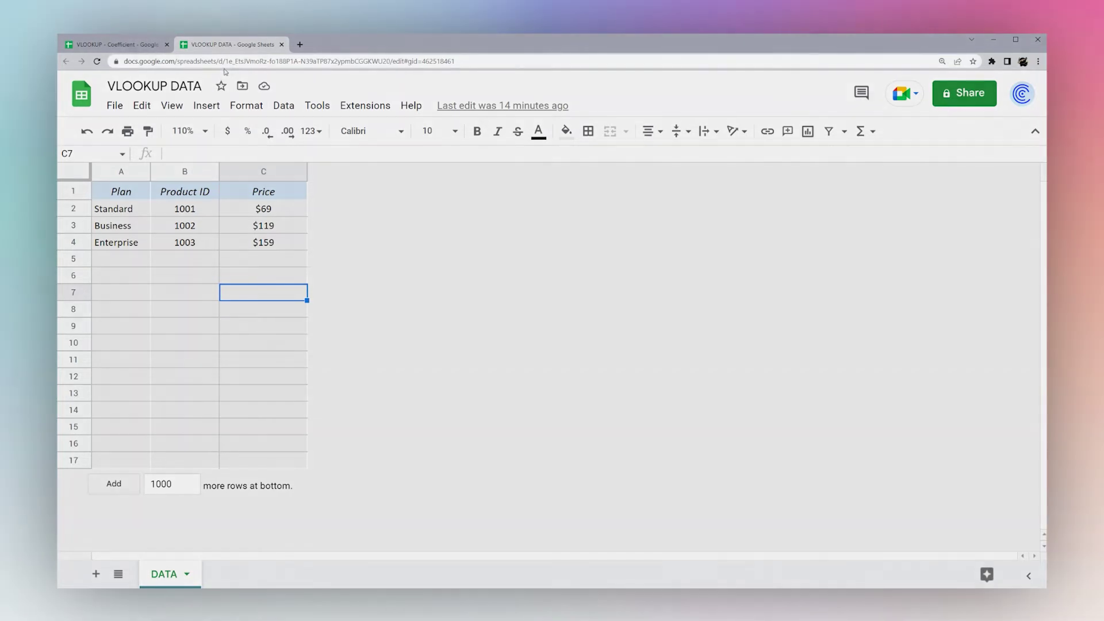
left_click(153, 61)
key("ctrl+c")
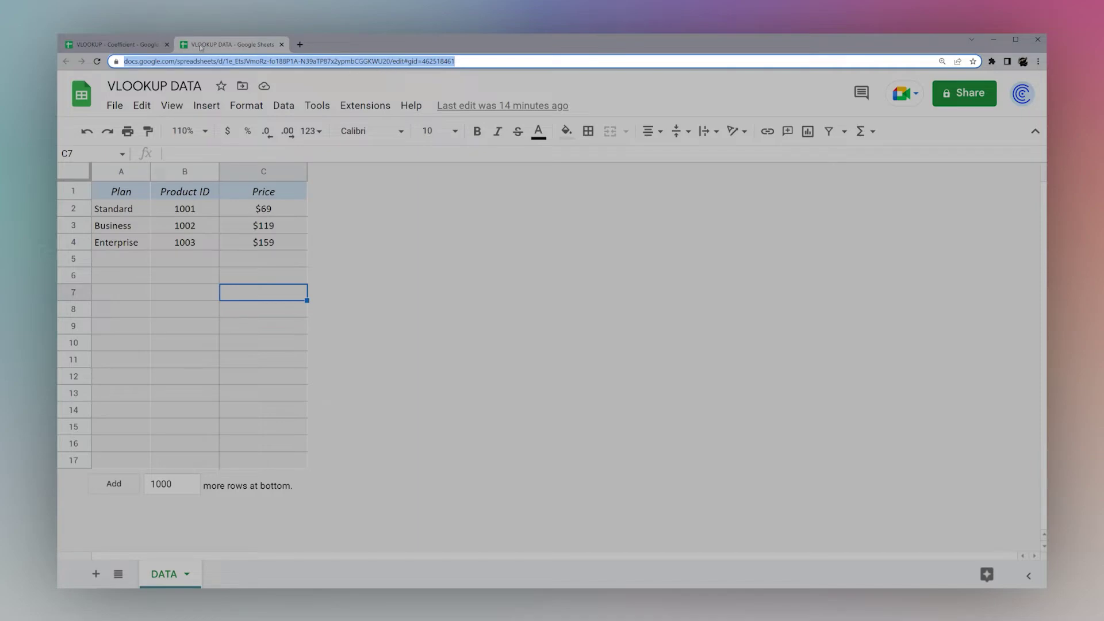
left_click(118, 45)
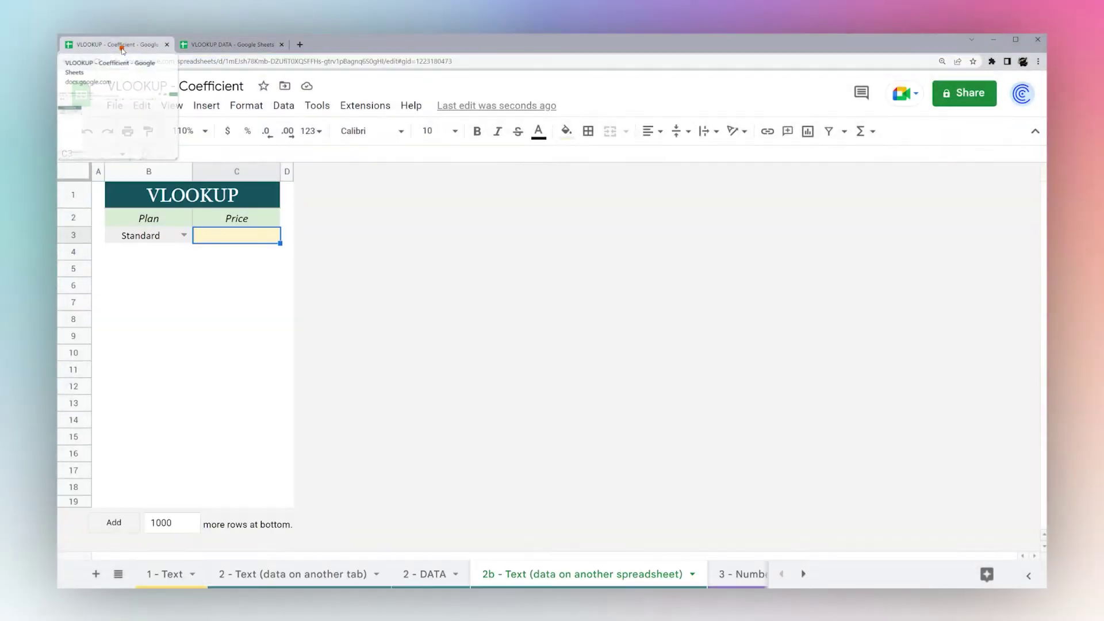
In C3, start =vlookup(B3,importrange(" with the pasted VLOOKUP DATA address and a closing ","
left_click(237, 241)
type("=vlook")
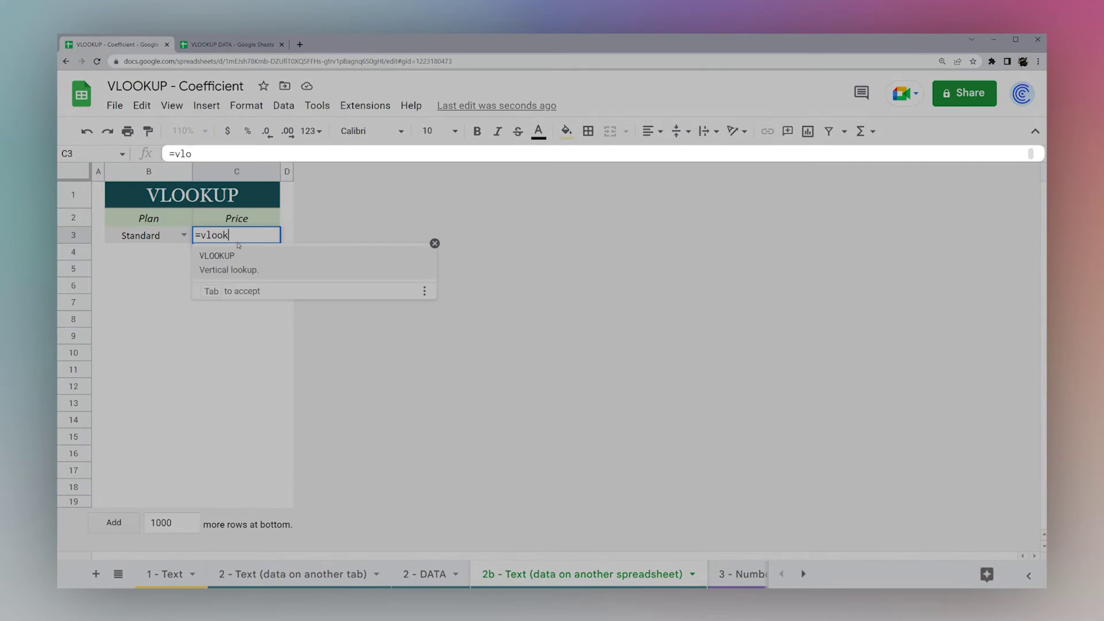
type("up(")
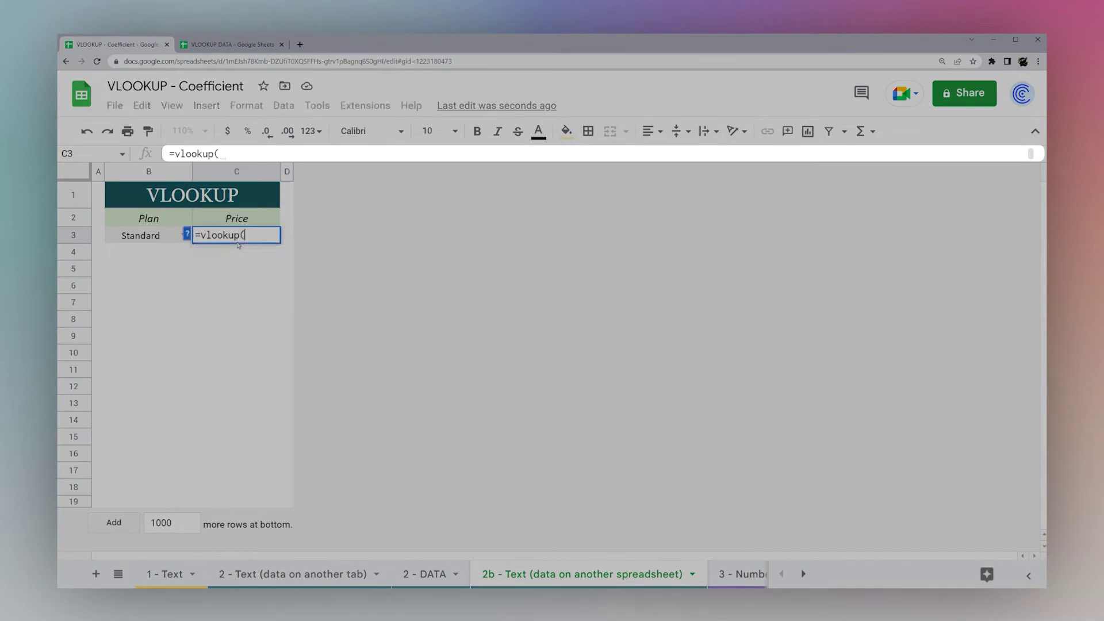
left_click(137, 237)
type(",")
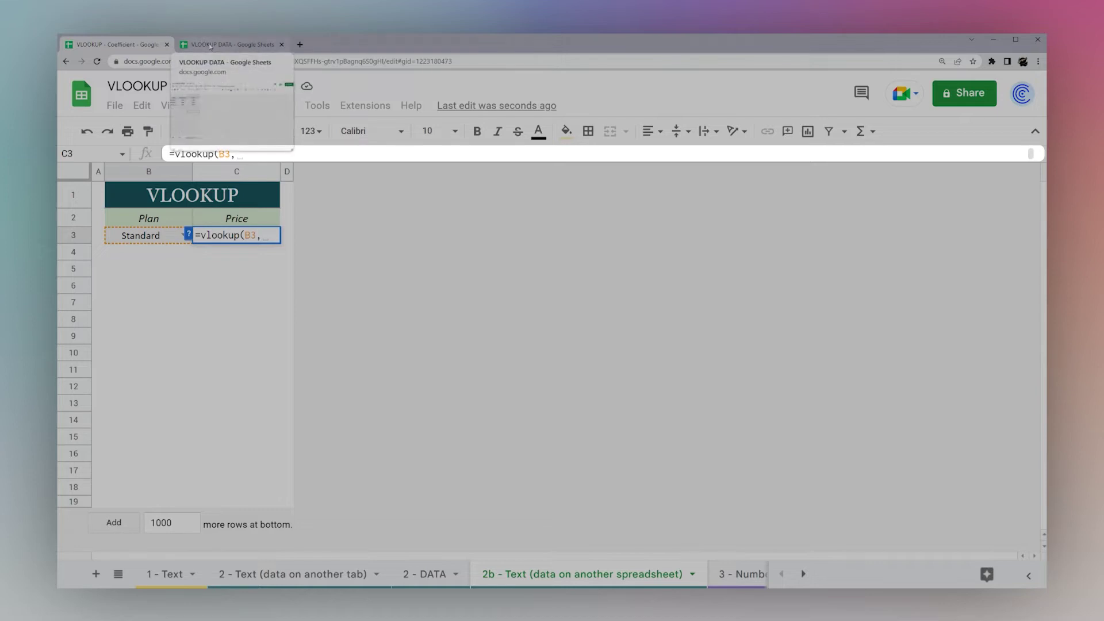
type("import")
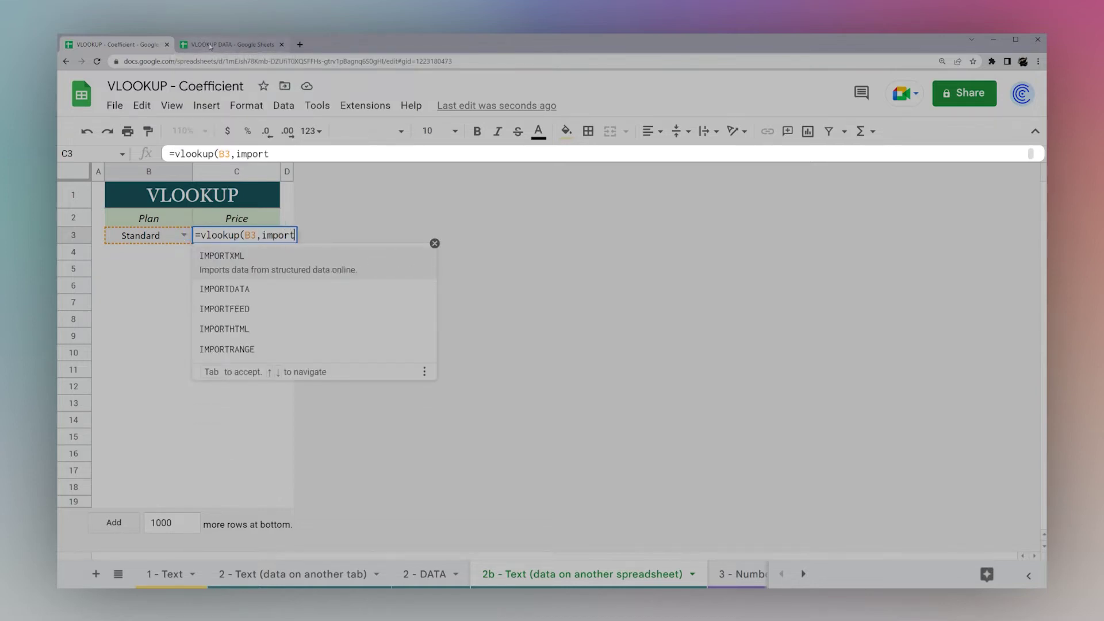
type("range(")
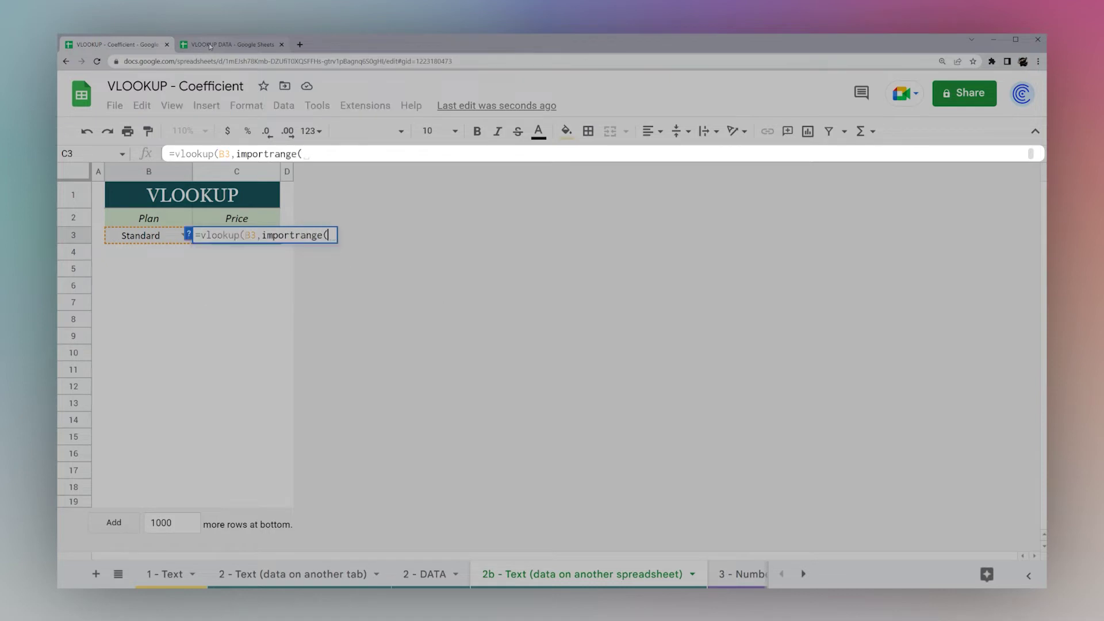
type("\"")
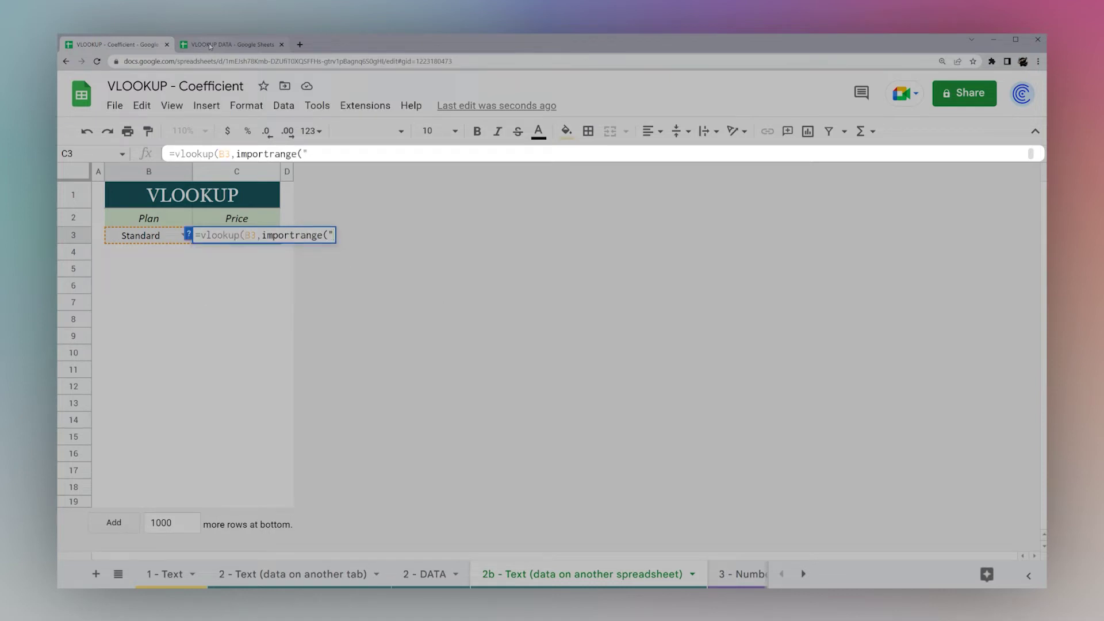
key("ctrl+v")
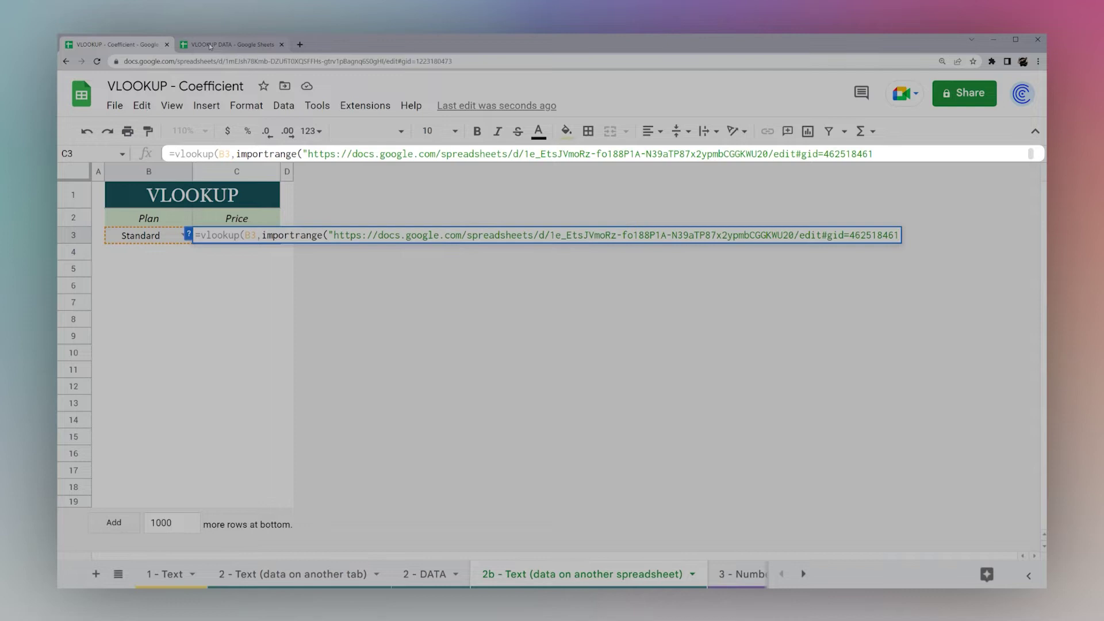
type("\",")
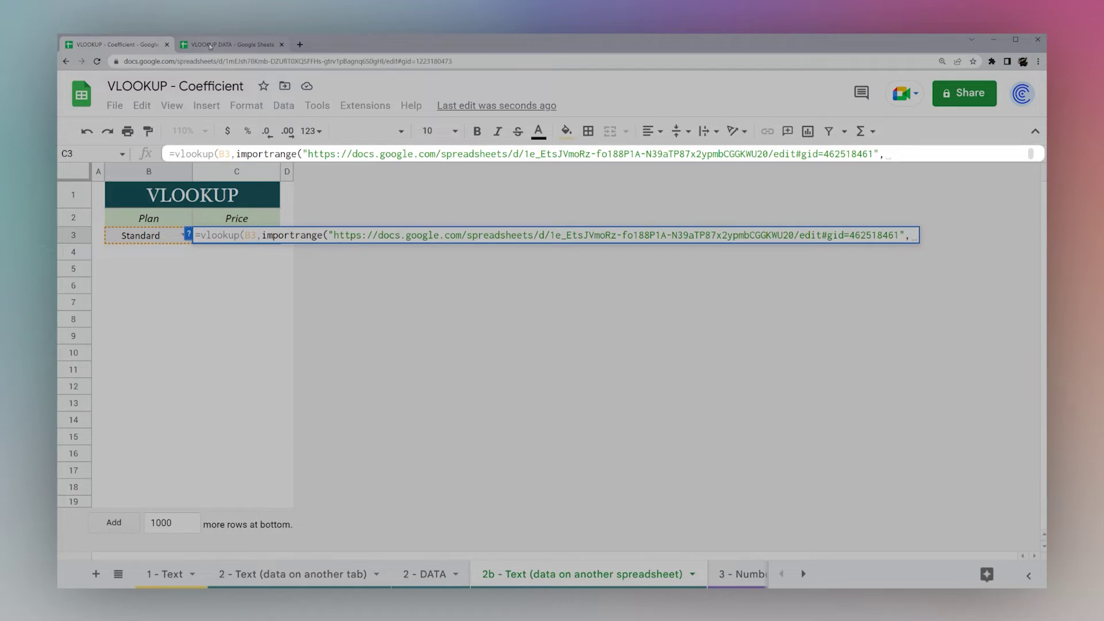
type("\"")
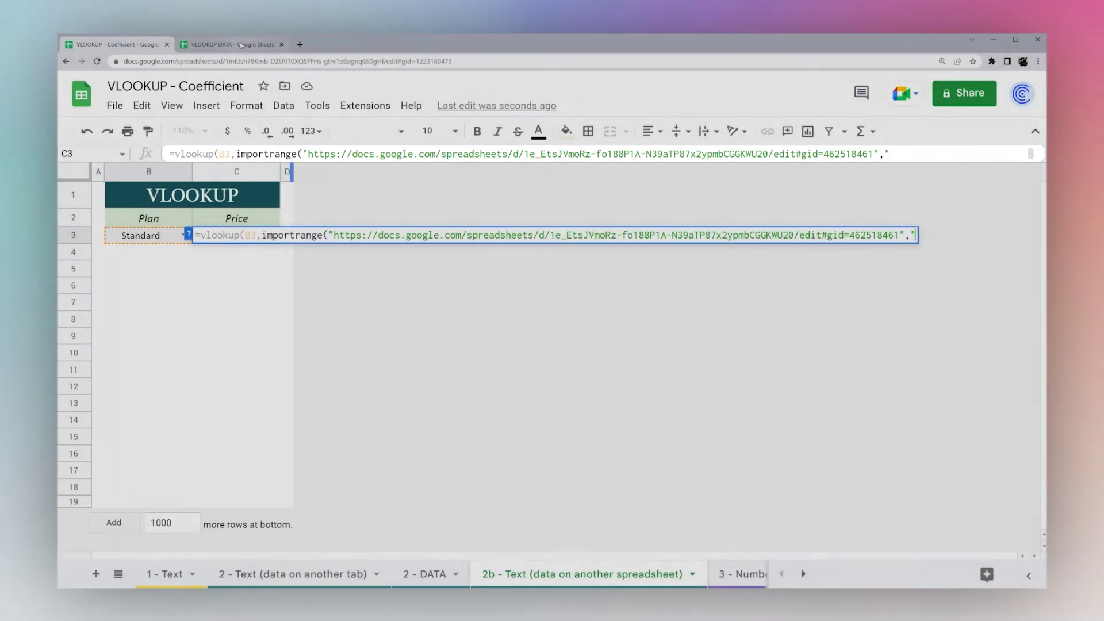
Confirm the source sheet is named DATA and add the range "DATA!A:C" to the importrange
left_click(243, 43)
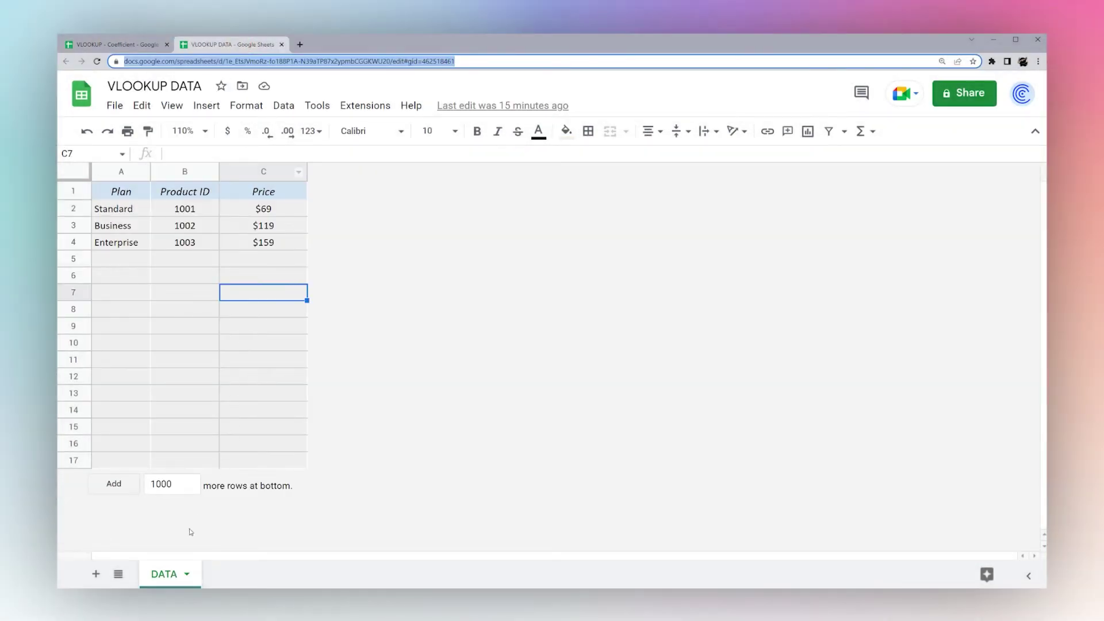
left_click(165, 575)
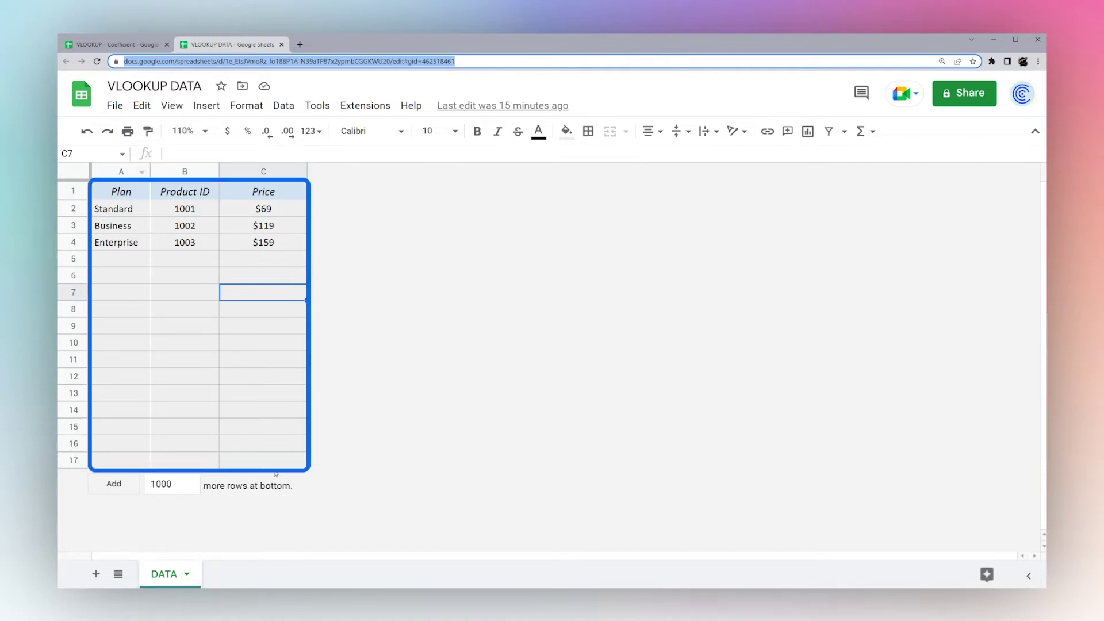
left_click(115, 44)
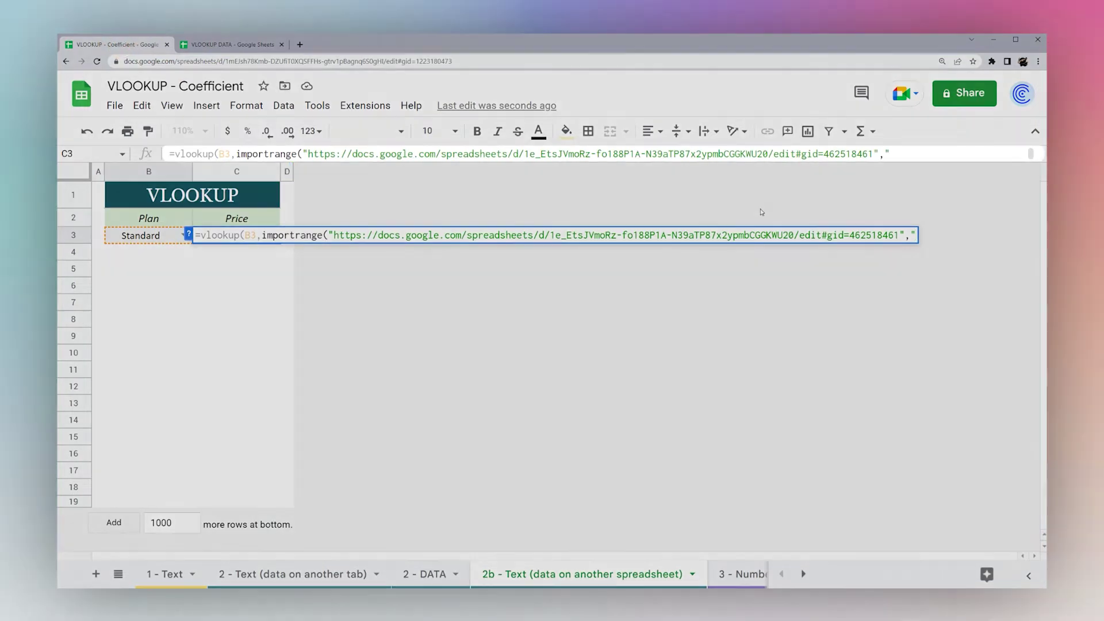
type("DATA")
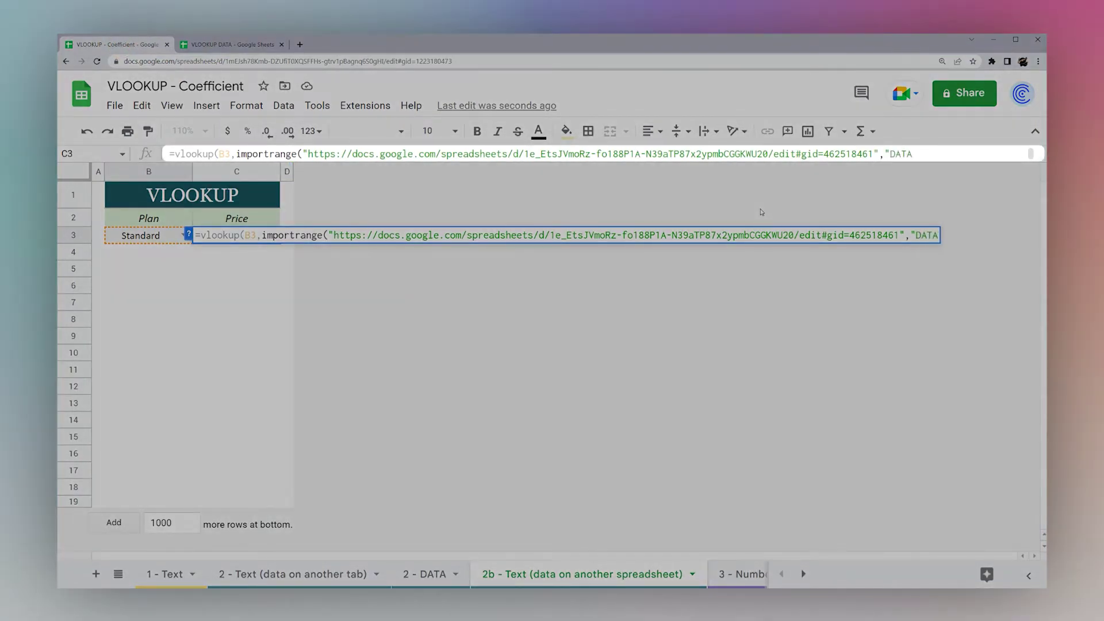
type("!A:C\")")
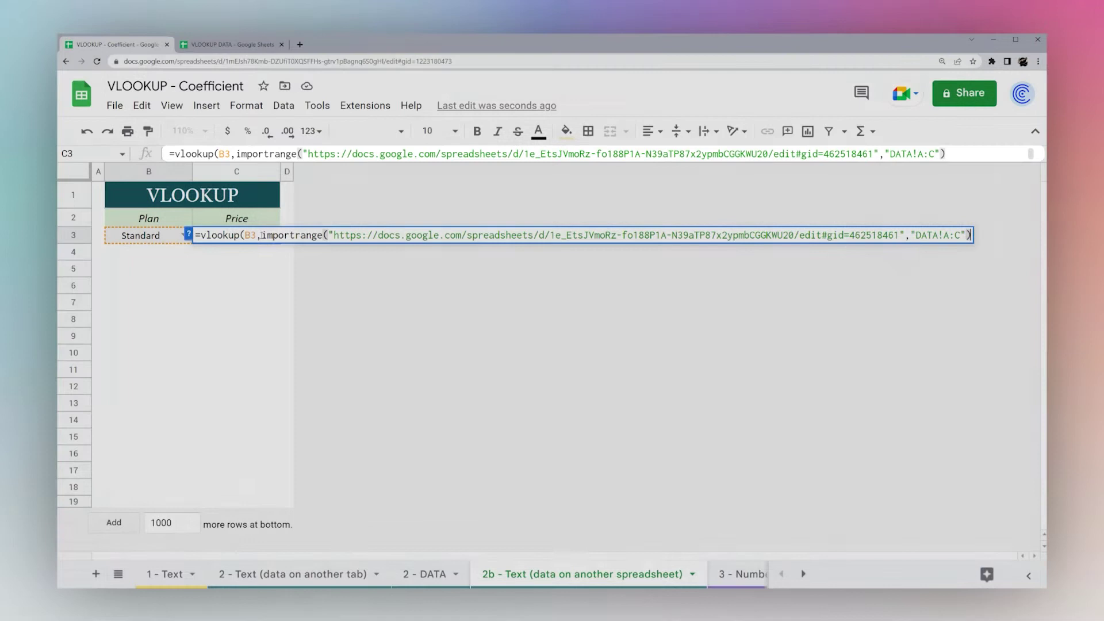
Add column index 3 and false to the VLOOKUP and commit it, showing #REF!
left_click_drag(263, 235, 968, 233)
left_click(969, 235)
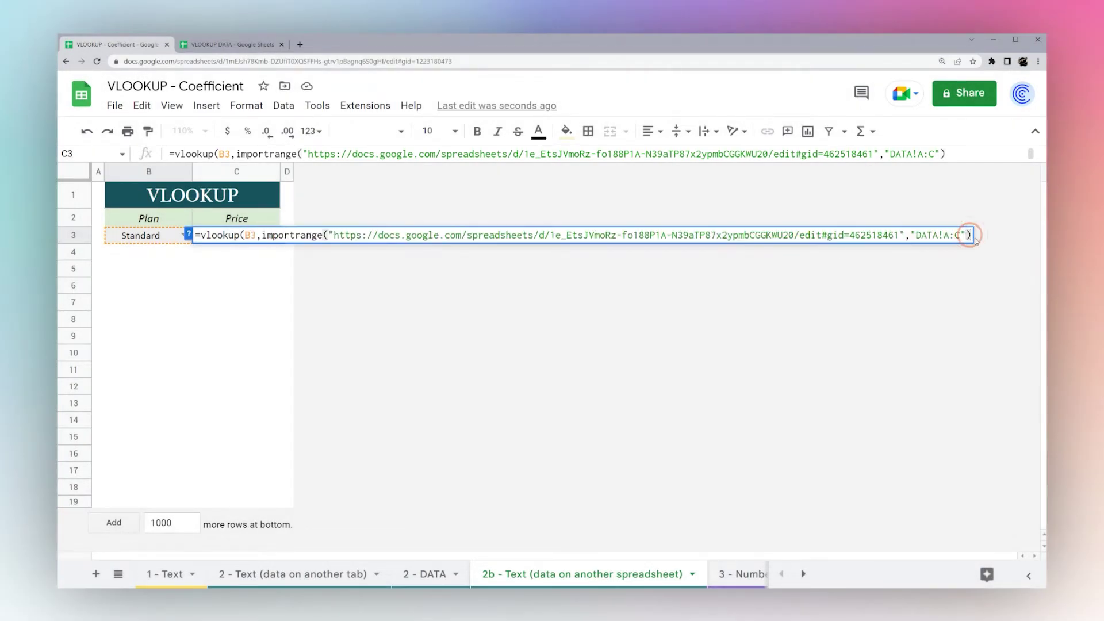
type(", ")
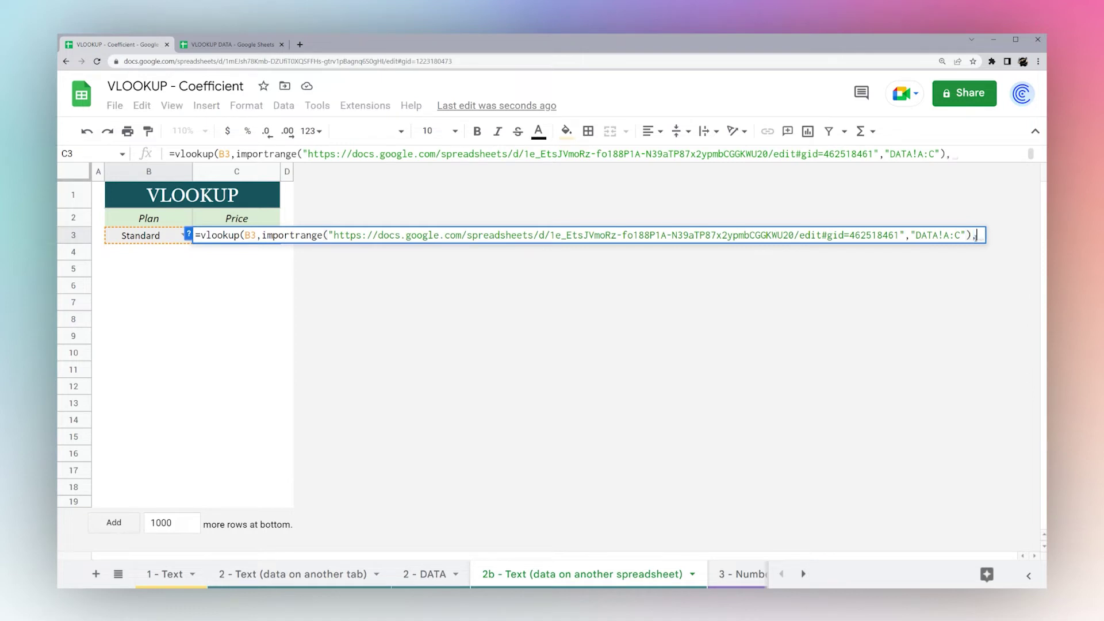
type("3")
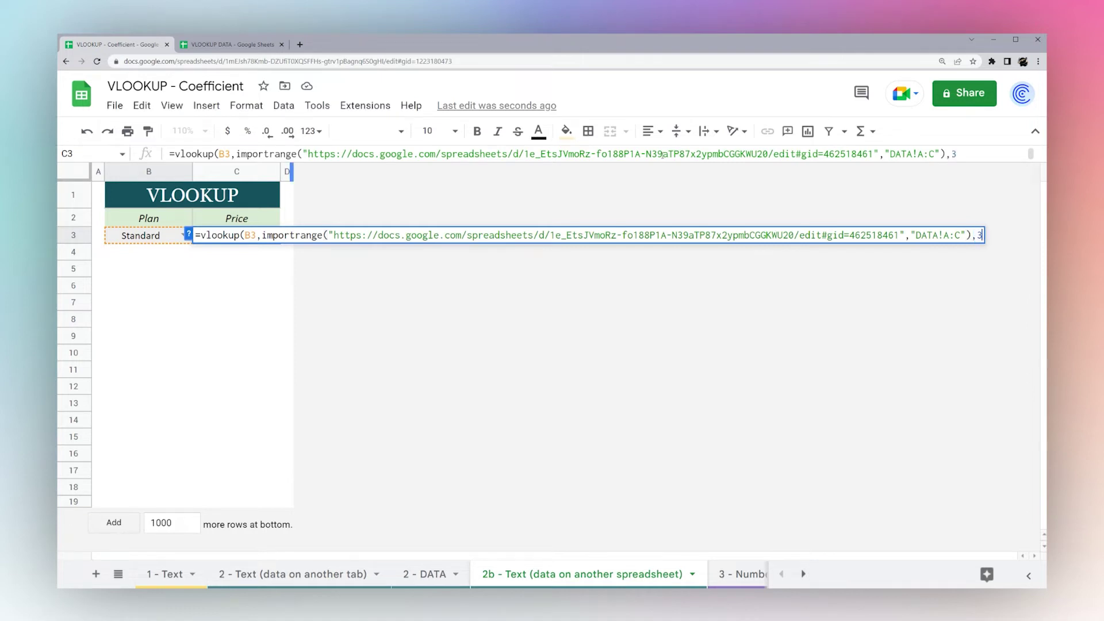
left_click(199, 47)
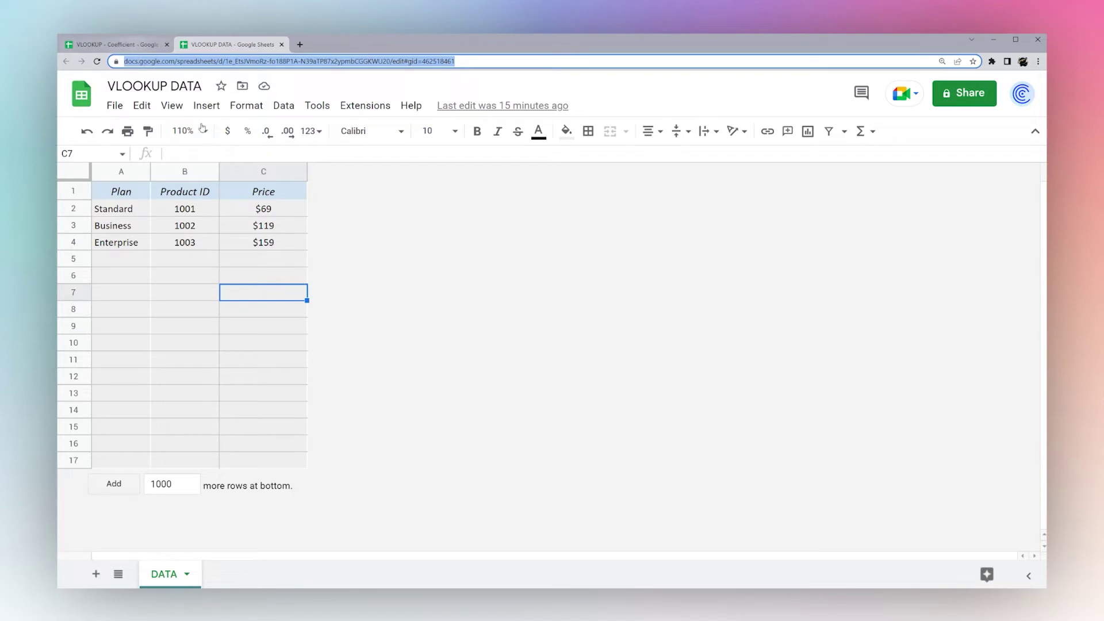
left_click(136, 47)
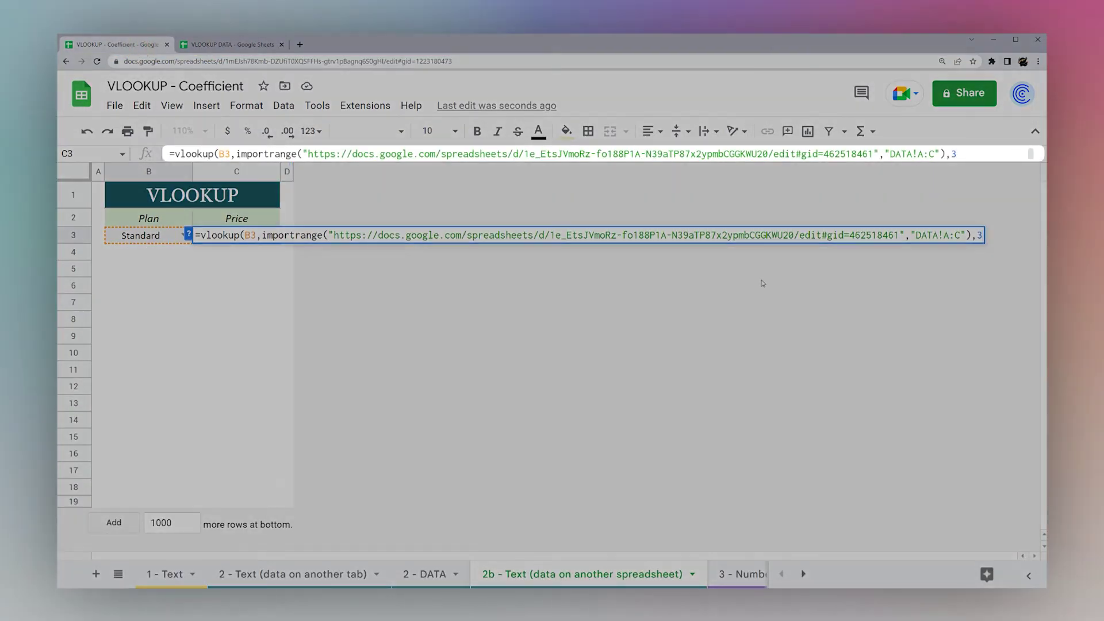
type("false")
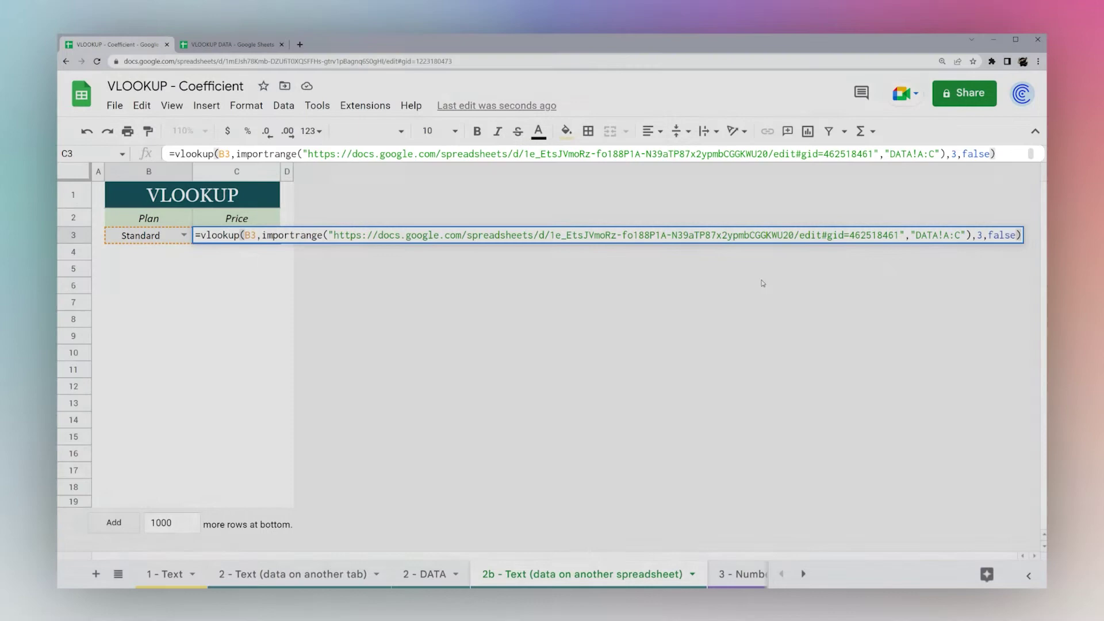
key("Return")
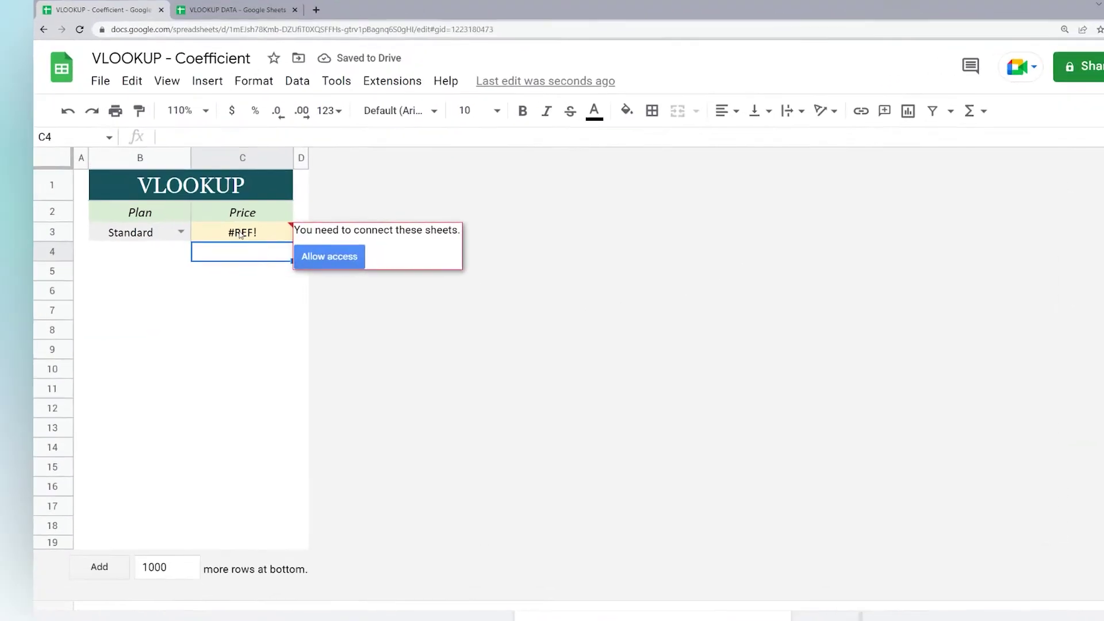
Read C3's #REF! connection message and leave VLOOKUP DATA's general access Restricted
left_click(235, 236)
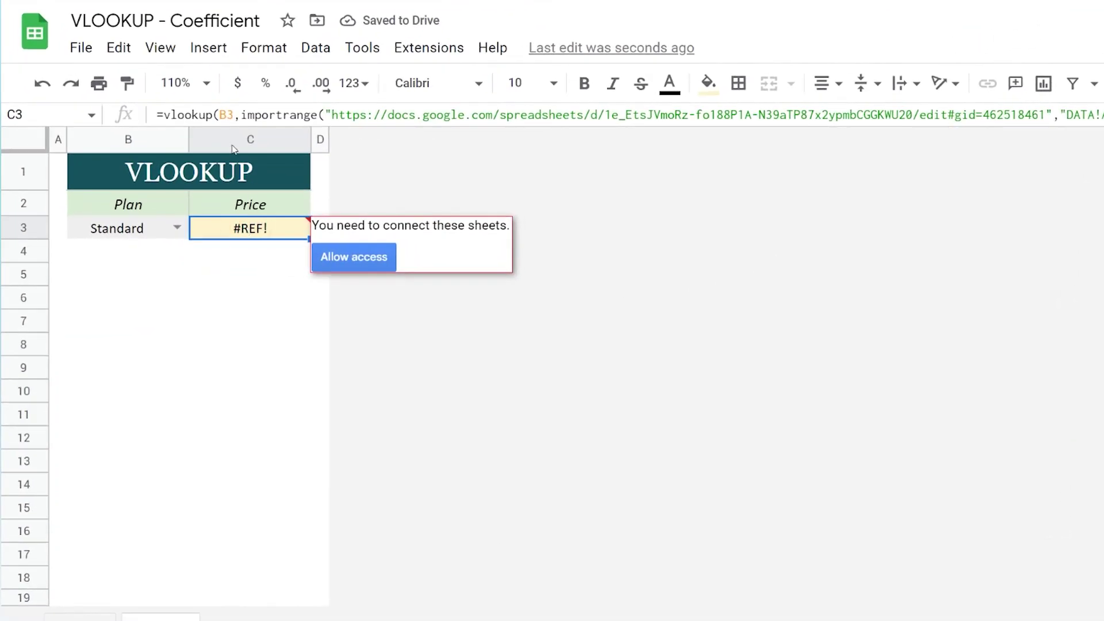
mouse_move(251, 238)
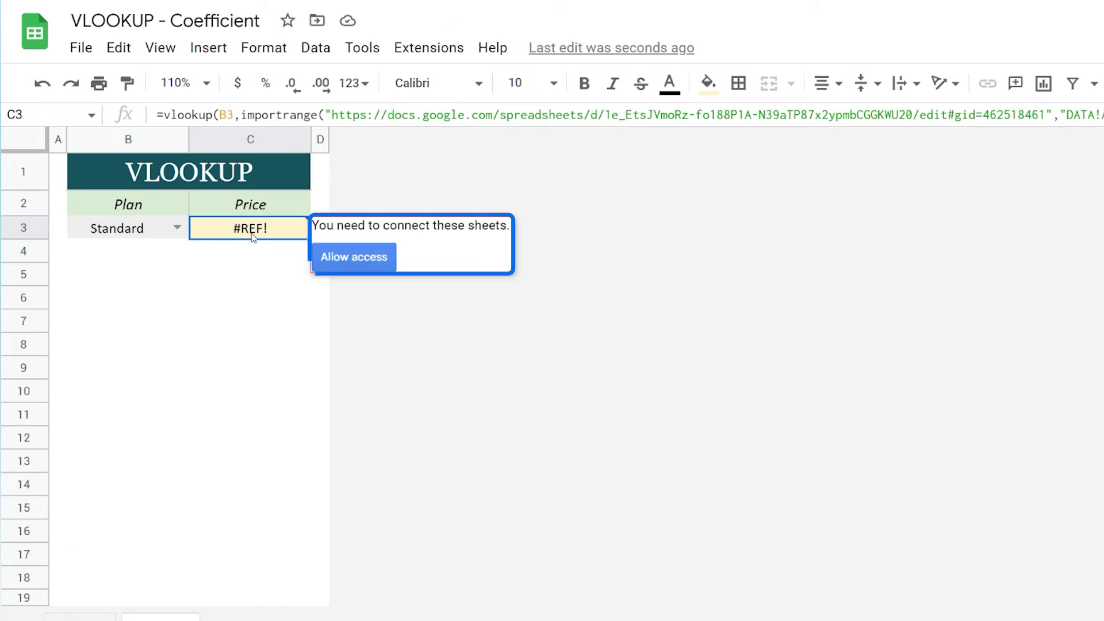
triple_click(316, 226)
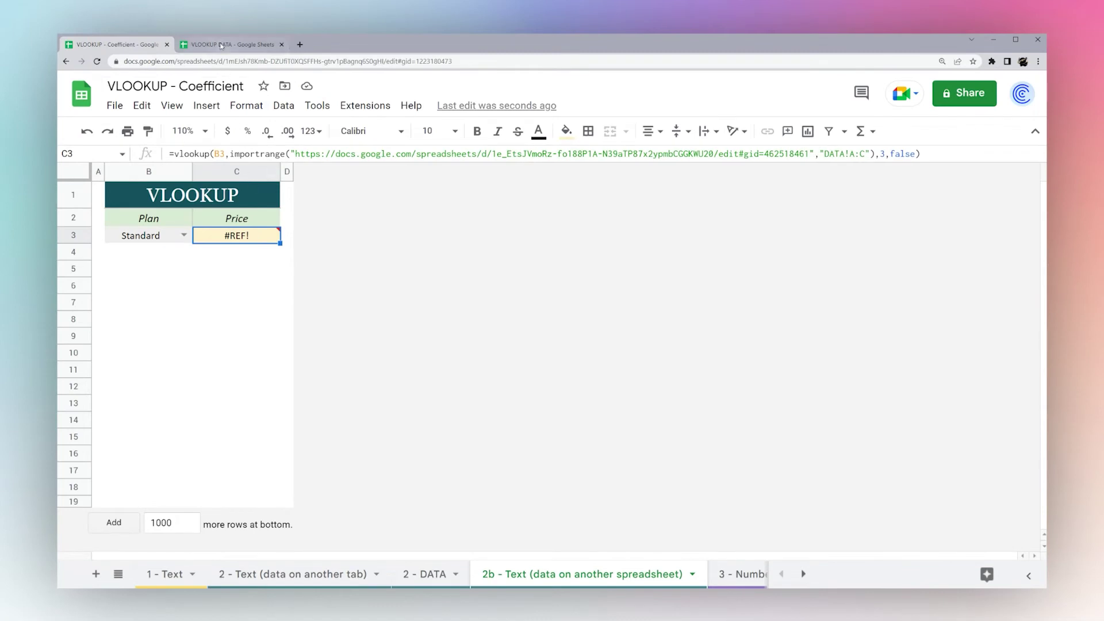
mouse_move(222, 48)
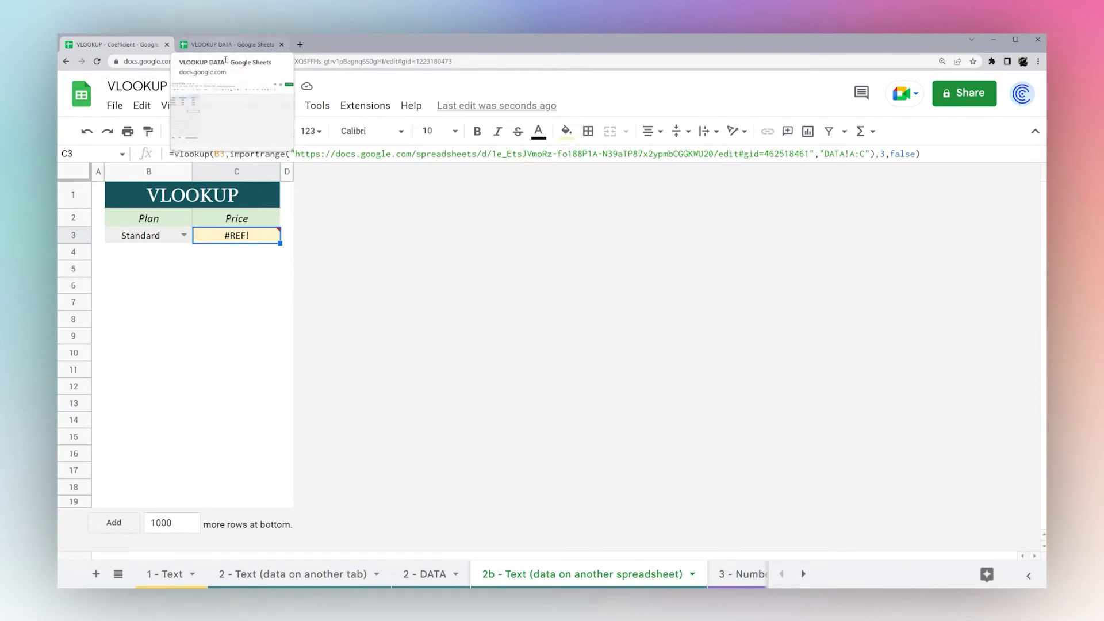
left_click(227, 44)
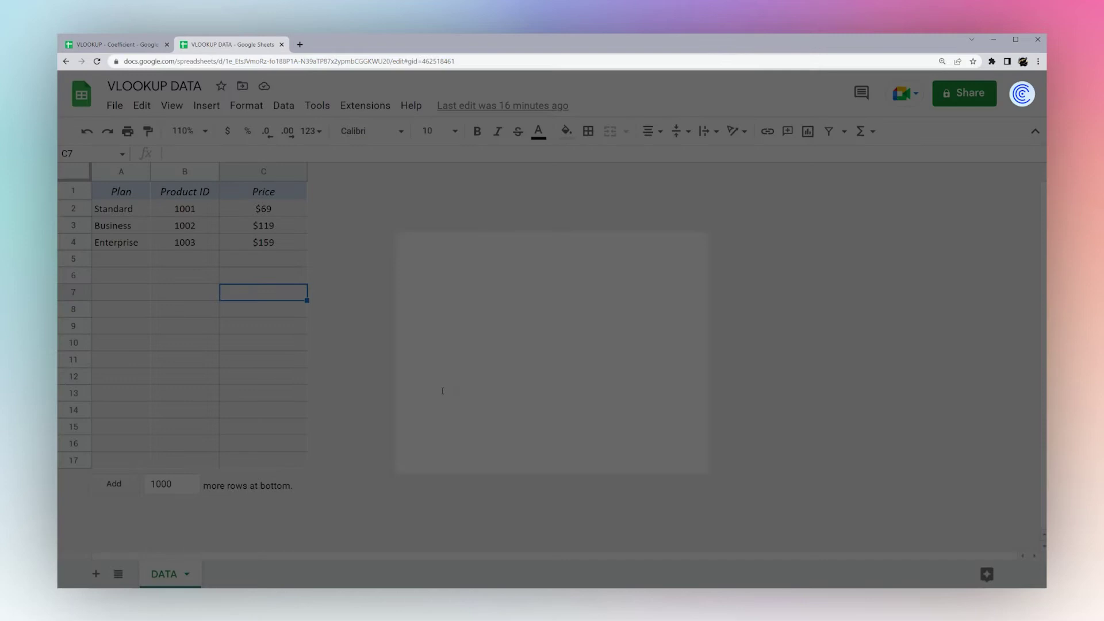
left_click(456, 394)
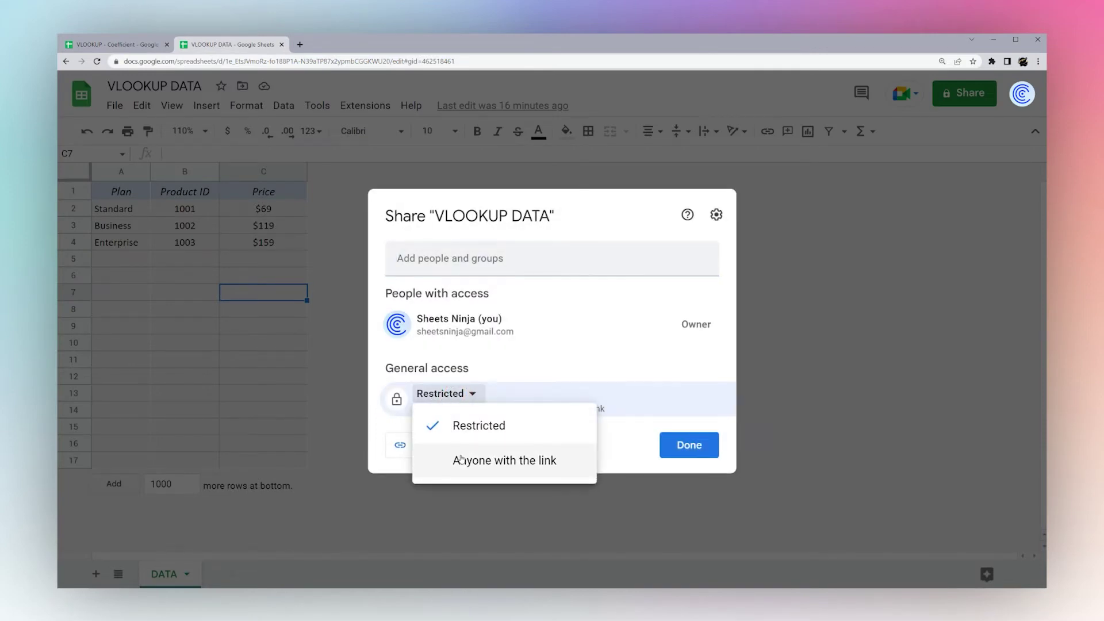
key("Escape")
Allow access between the spreadsheets so C3's imported lookup returns $69 for Standard
left_click(138, 45)
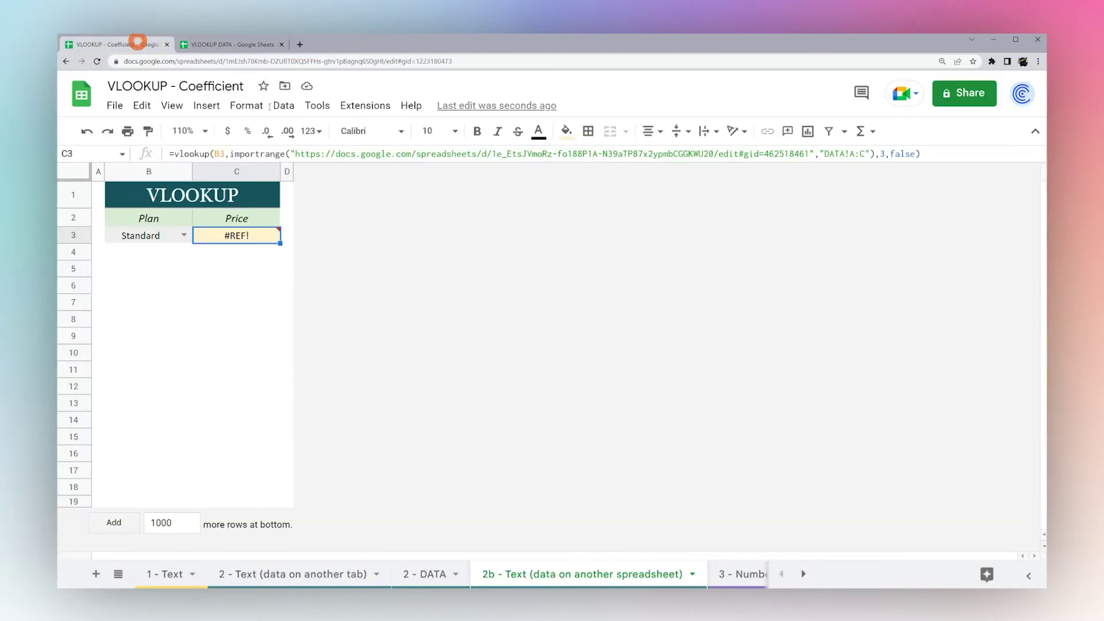
mouse_move(235, 241)
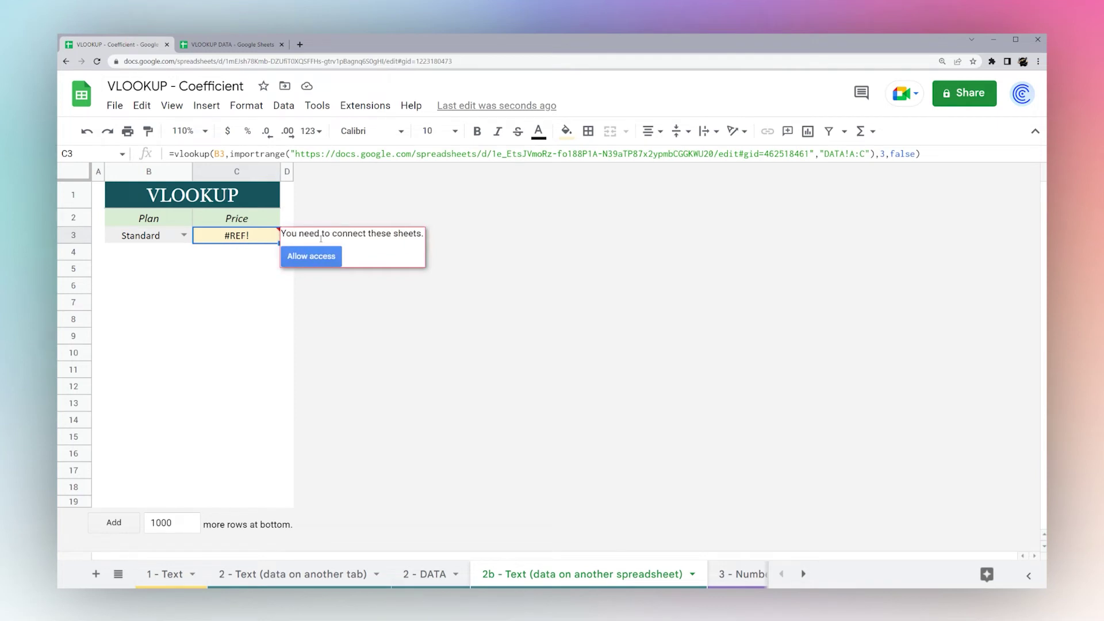
left_click(305, 256)
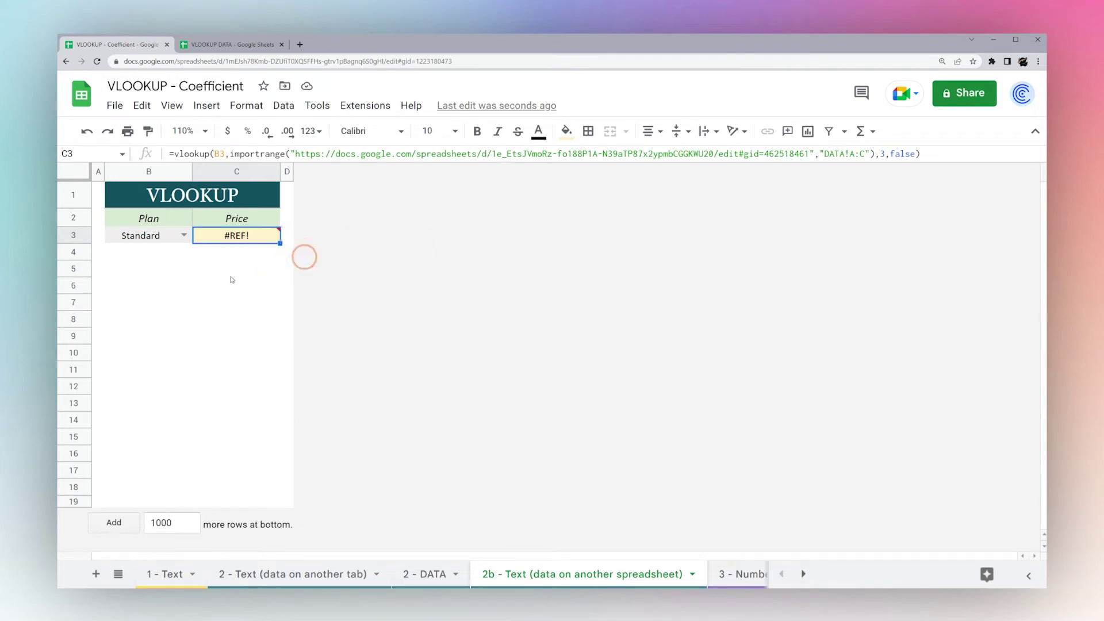
left_click(256, 240)
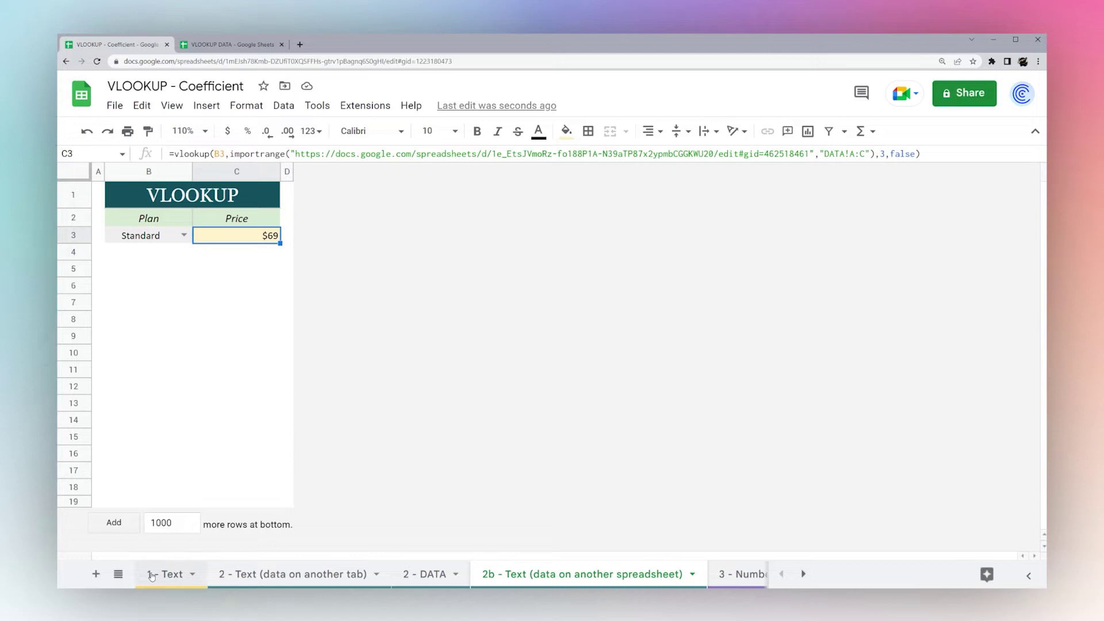
left_click(118, 574)
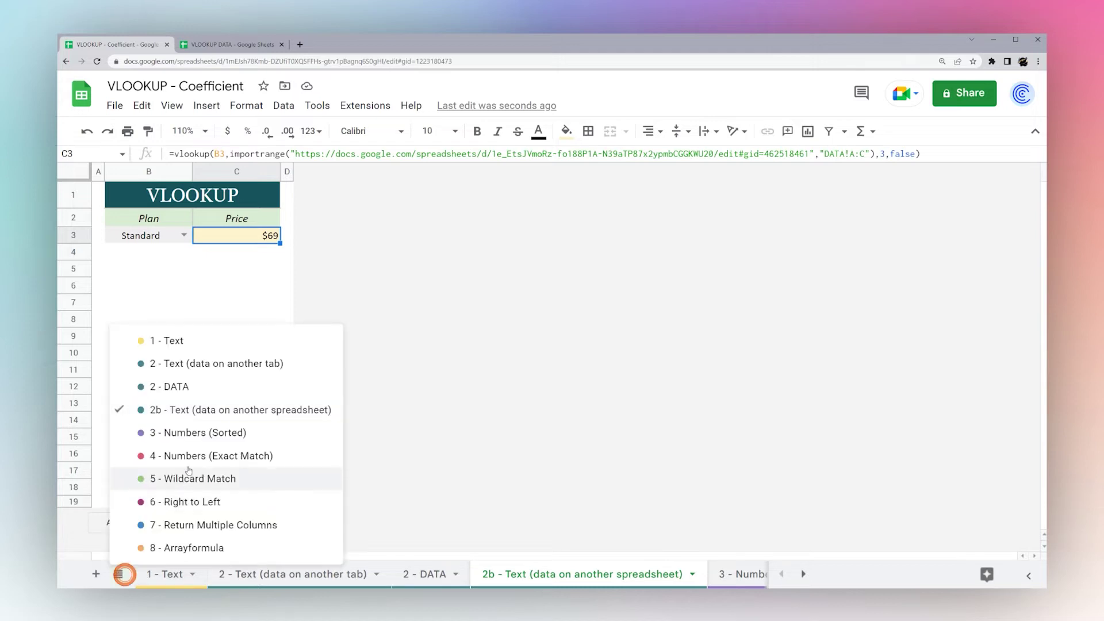
On the '3 - Numbers (Sorted)' sheet, enter 500 as the Spent amount in B3
left_click(195, 433)
left_click(173, 239)
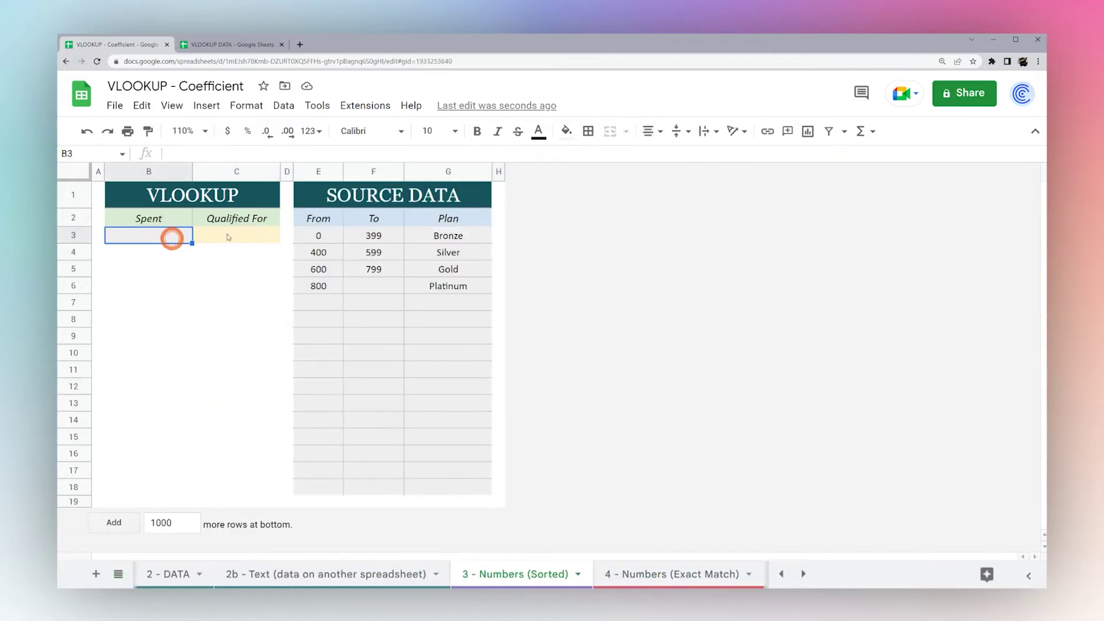
left_click_drag(322, 240, 440, 492)
left_click(152, 238)
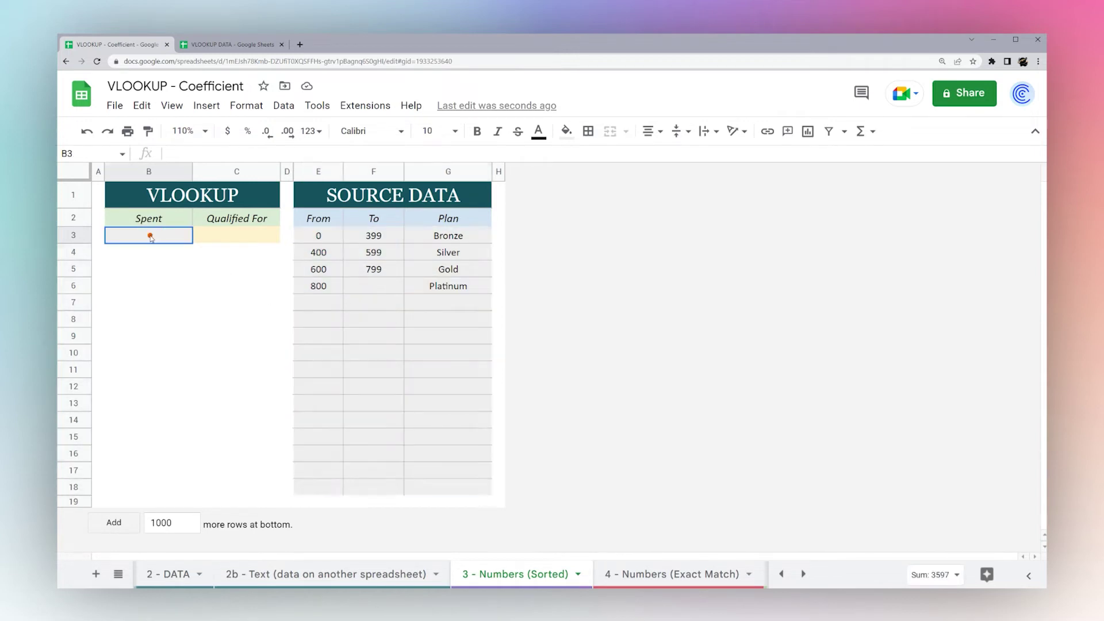
type("500")
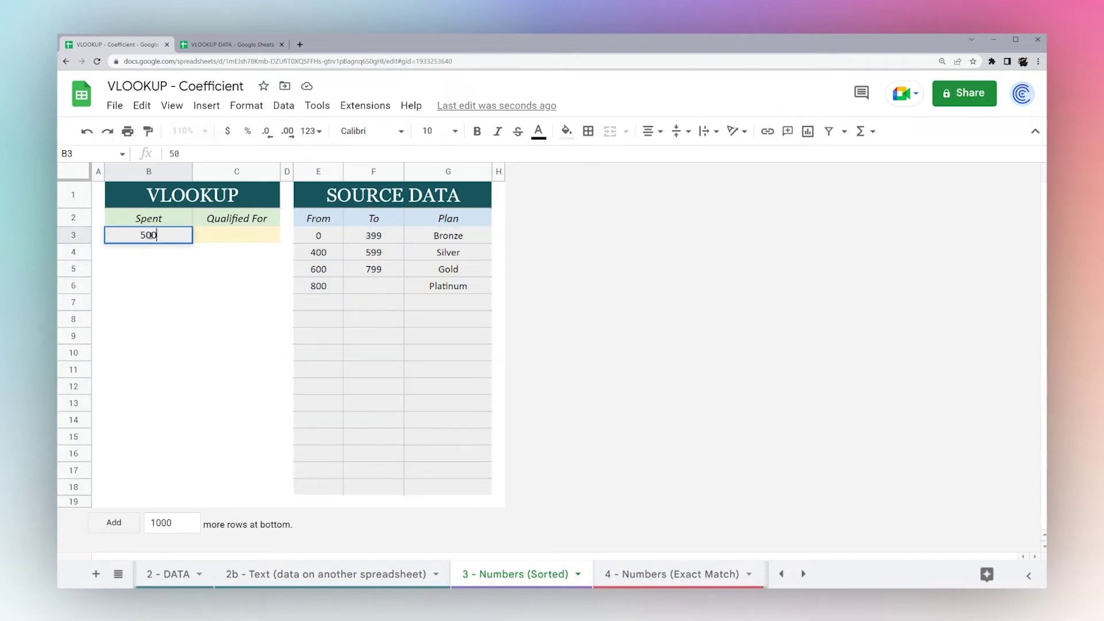
key("Return")
Highlight the From, To and Plan tier data in E3:G18
left_click(221, 236)
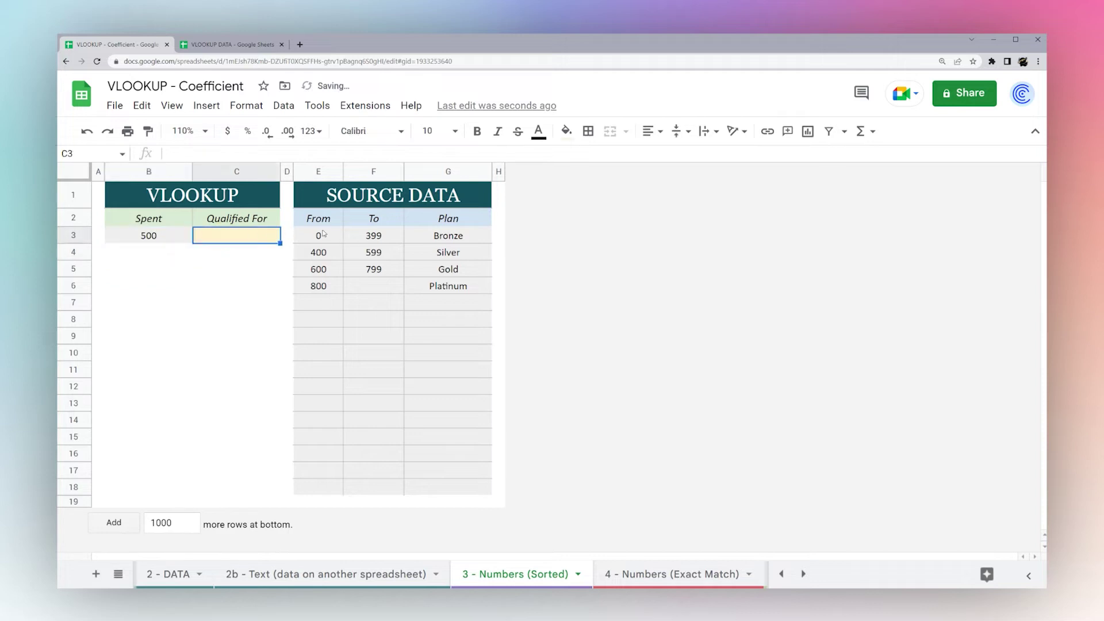
left_click_drag(318, 235, 459, 292)
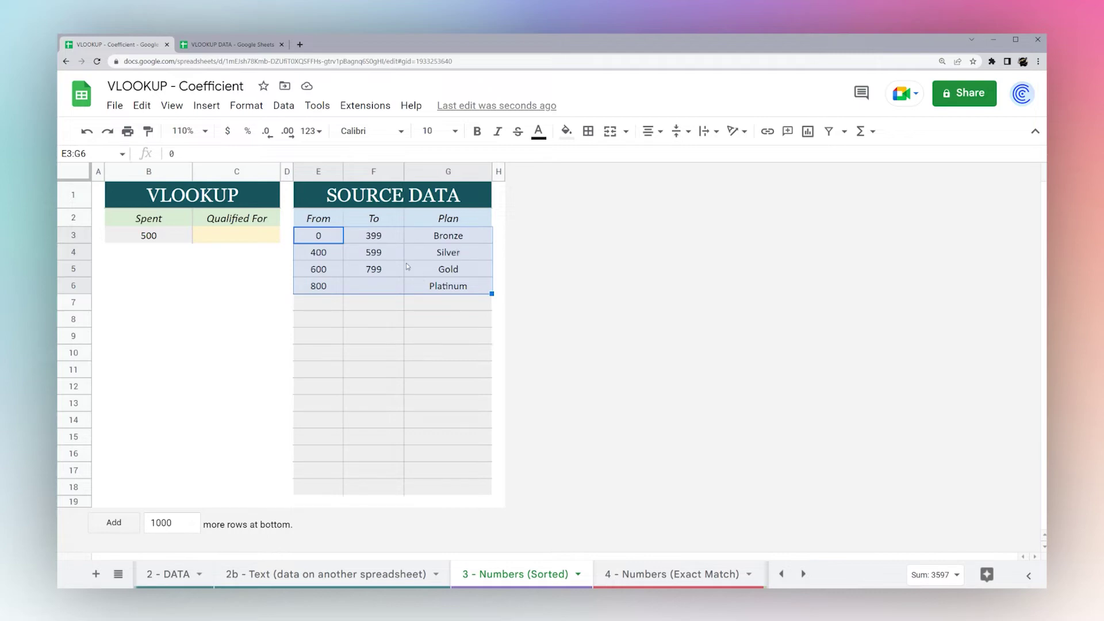
left_click(164, 234)
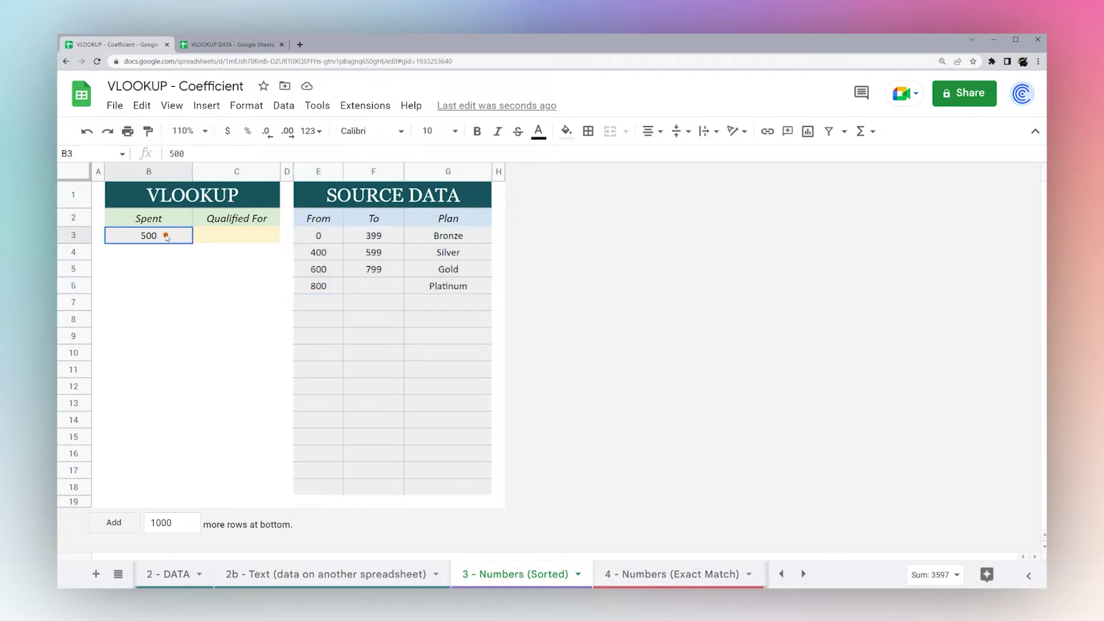
left_click_drag(320, 236, 403, 374)
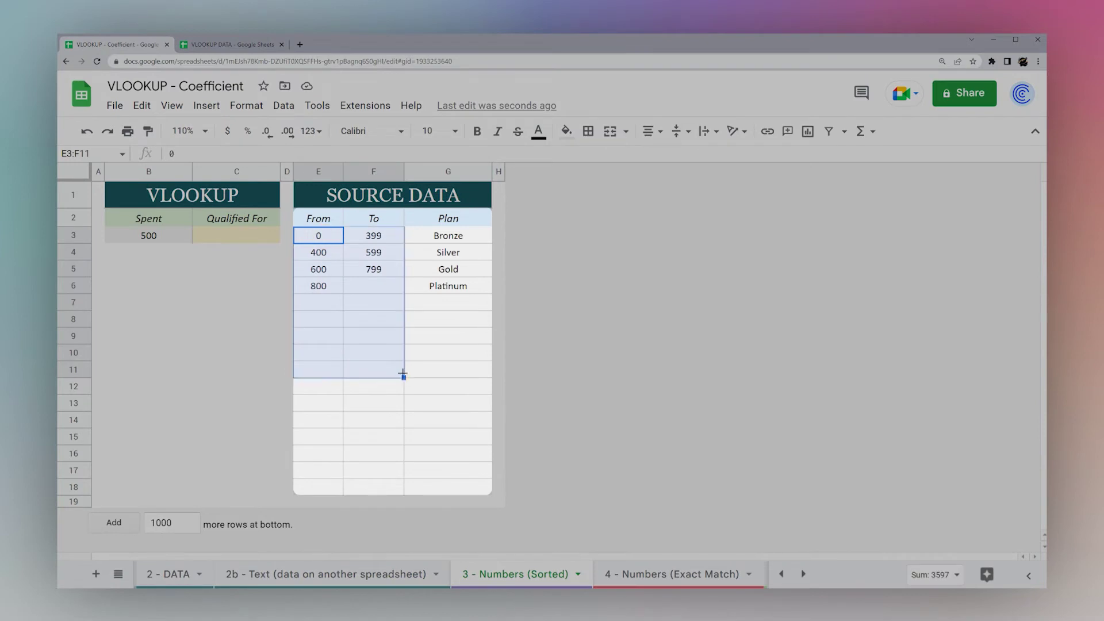
left_click(323, 240)
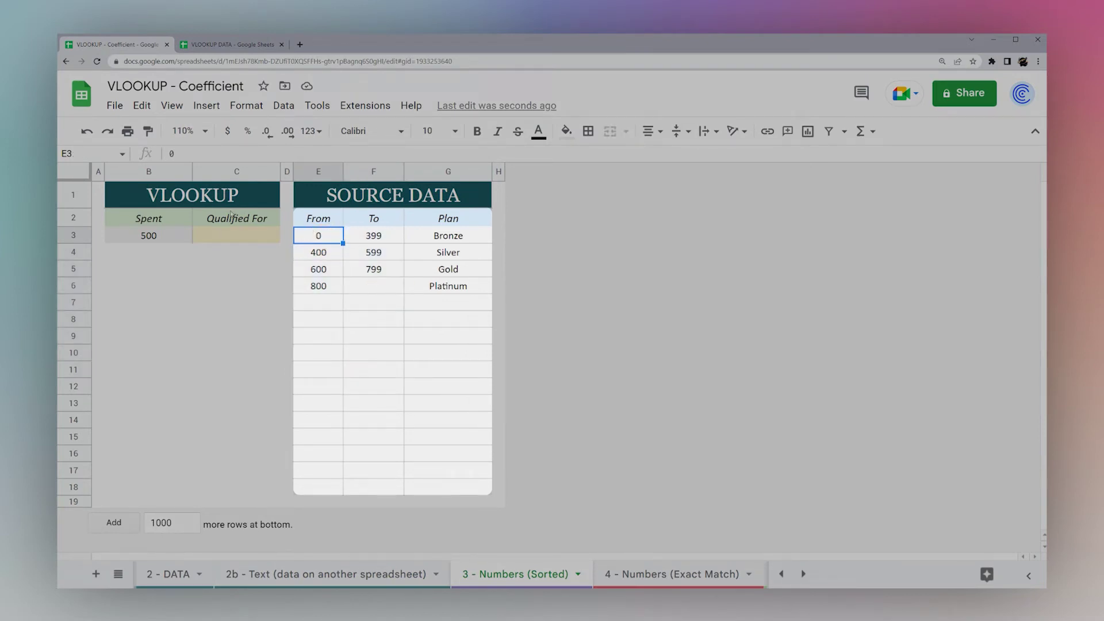
left_click_drag(314, 238, 319, 487)
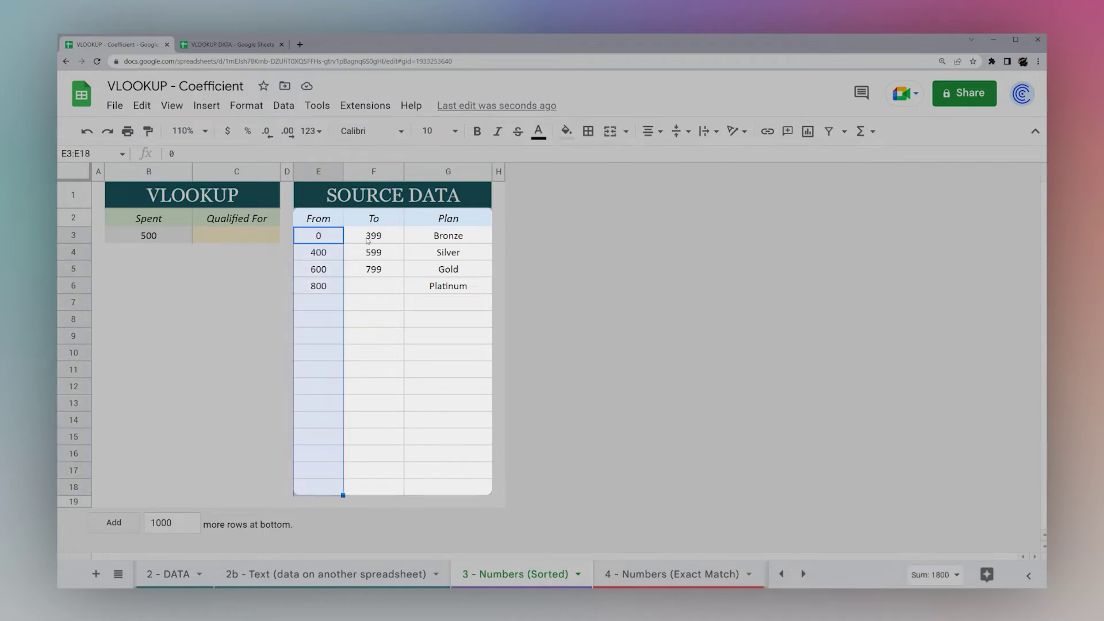
left_click_drag(368, 240, 361, 492)
Enter 1000 as Platinum's To limit in F6, then clear it again
left_click(352, 293)
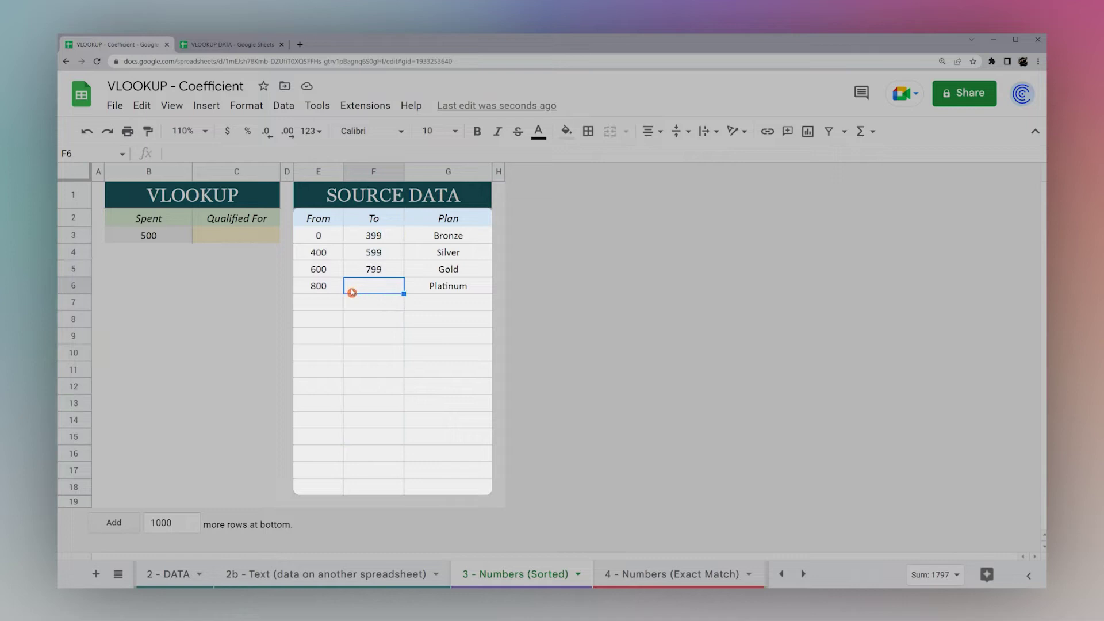
type("1000")
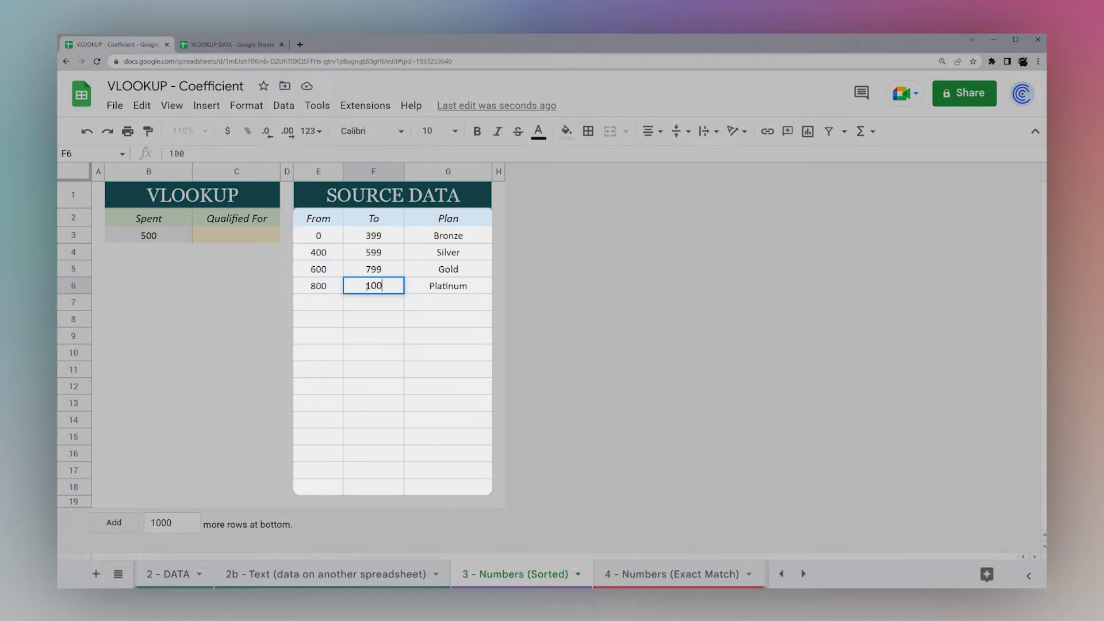
key("Return")
left_click(366, 287)
key("Delete")
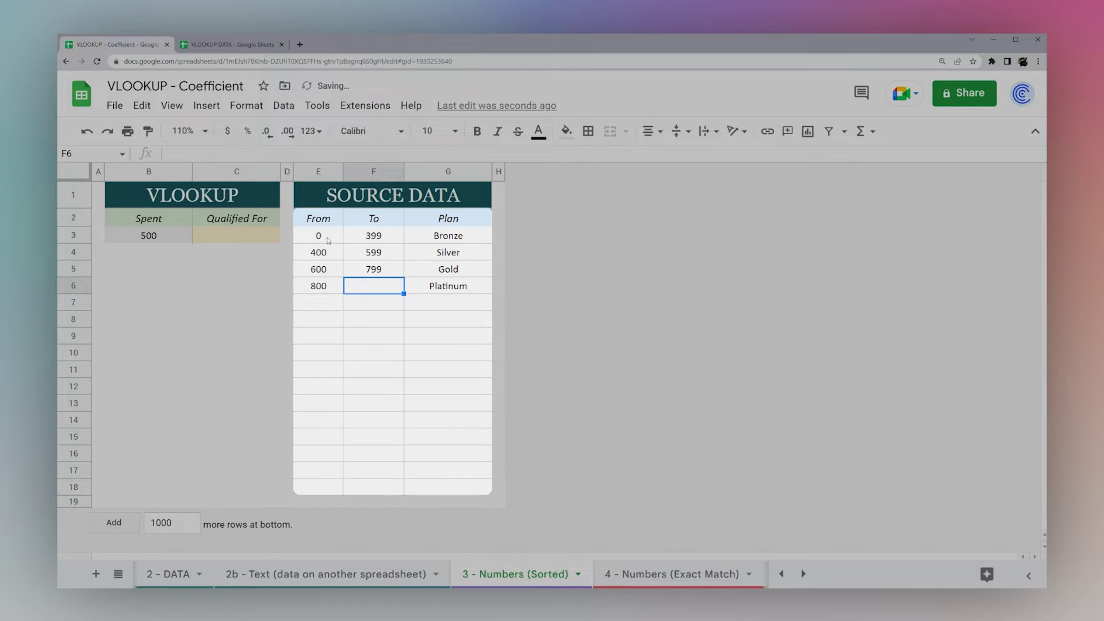
Walk through the tier From values 800, 600, 400 and 0, ending on Qualified For cell C3
left_click(328, 291)
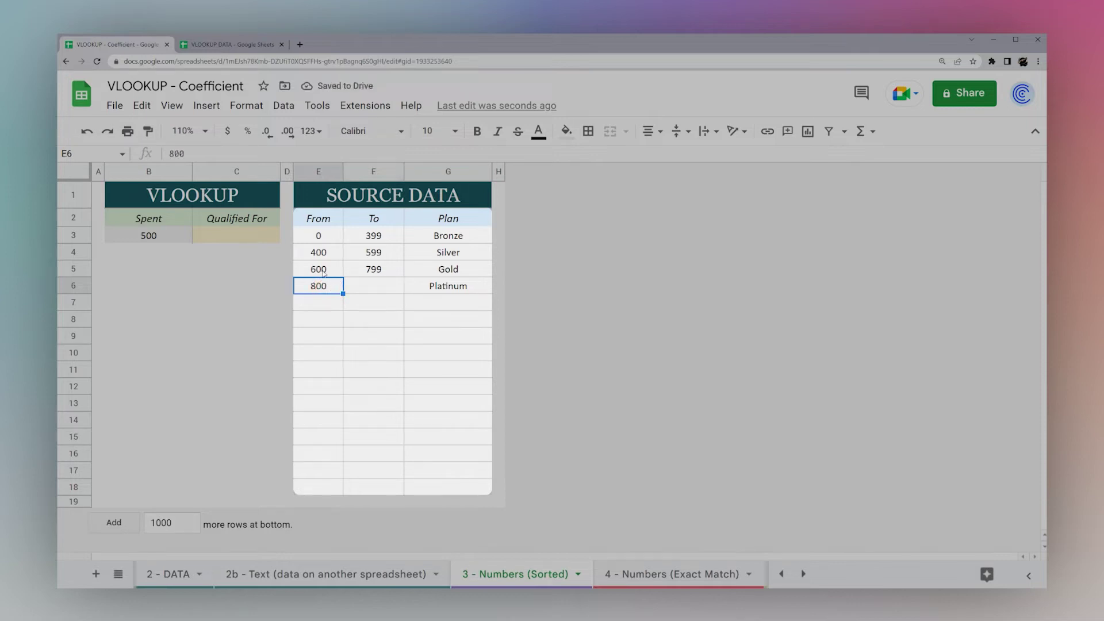
left_click(318, 269)
left_click(318, 252)
left_click(318, 235)
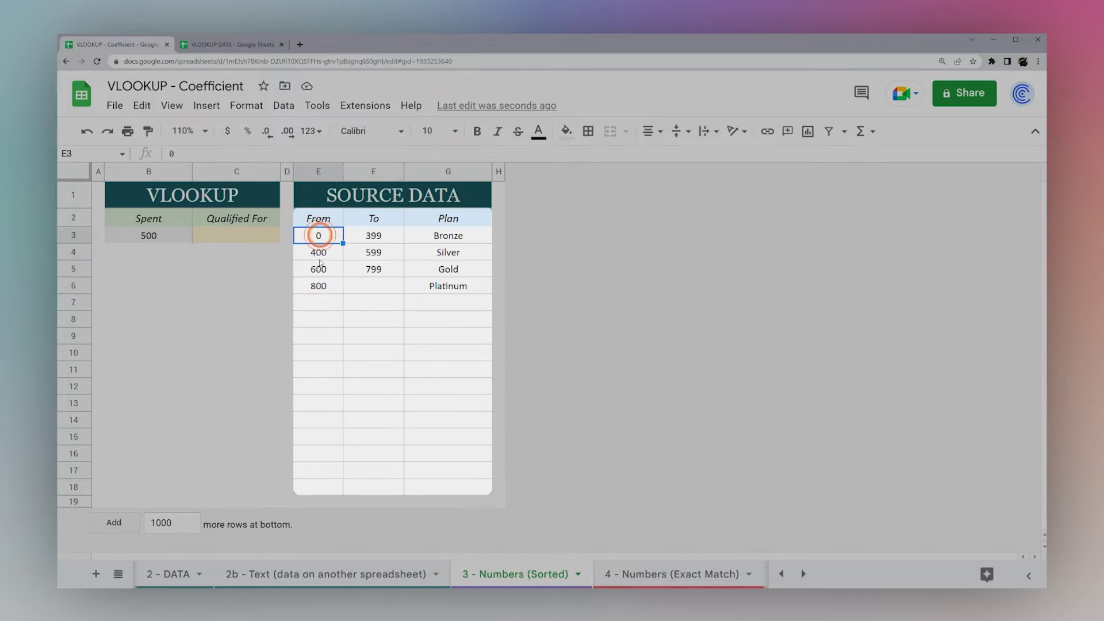
left_click(318, 251)
left_click(318, 269)
left_click(319, 285)
left_click(222, 237)
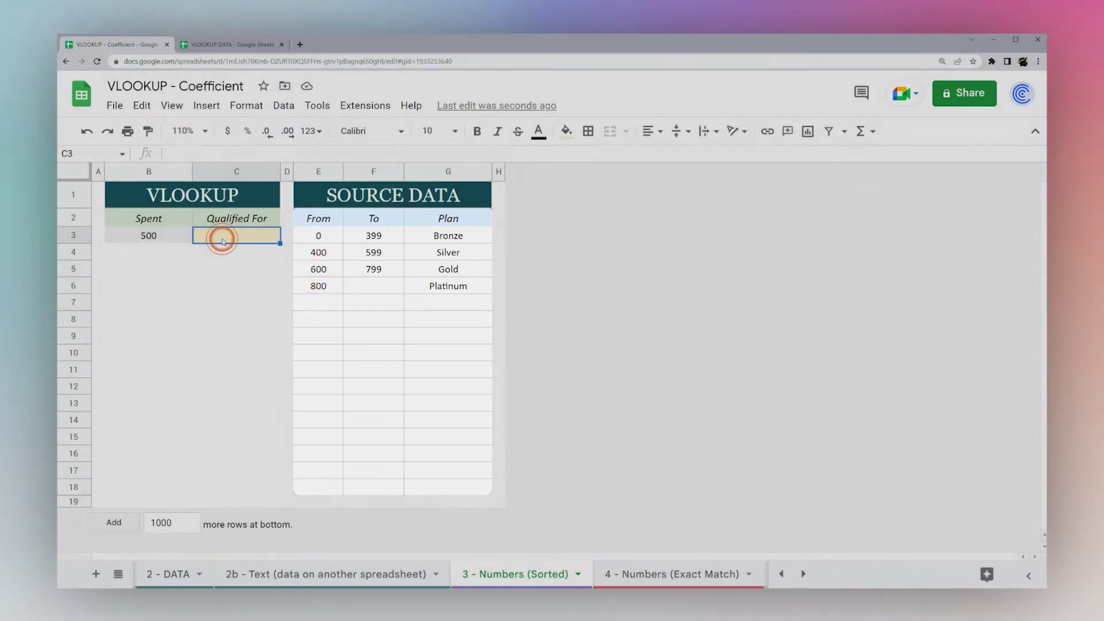
Enter =vlookup(B3,E3:G18,3,true) in C3, which returns Silver for 500
type("=vlook")
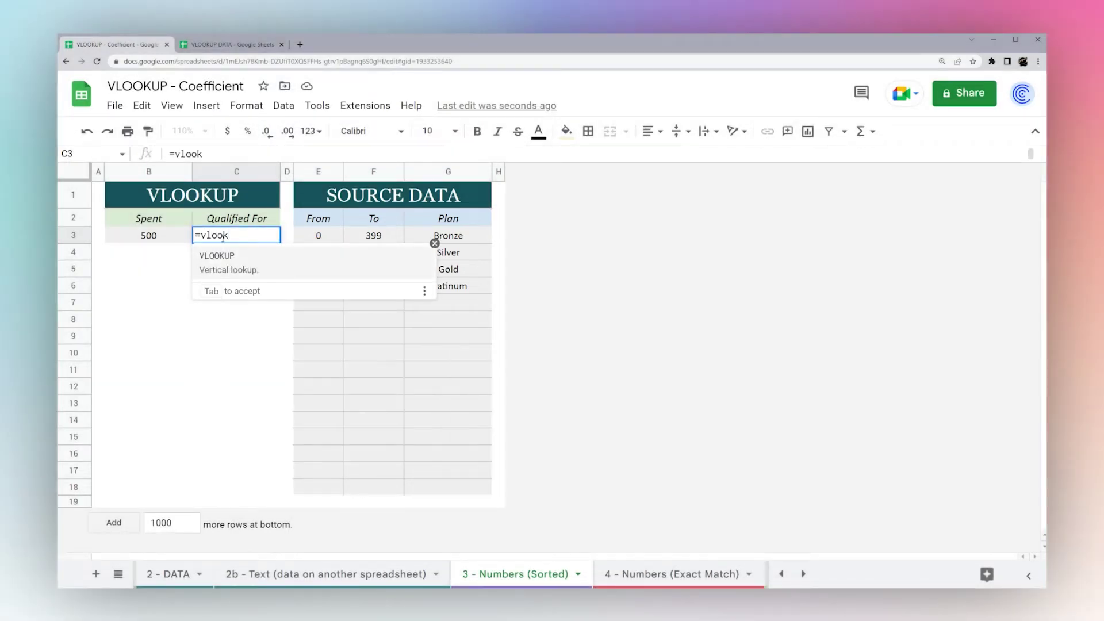
type("up(")
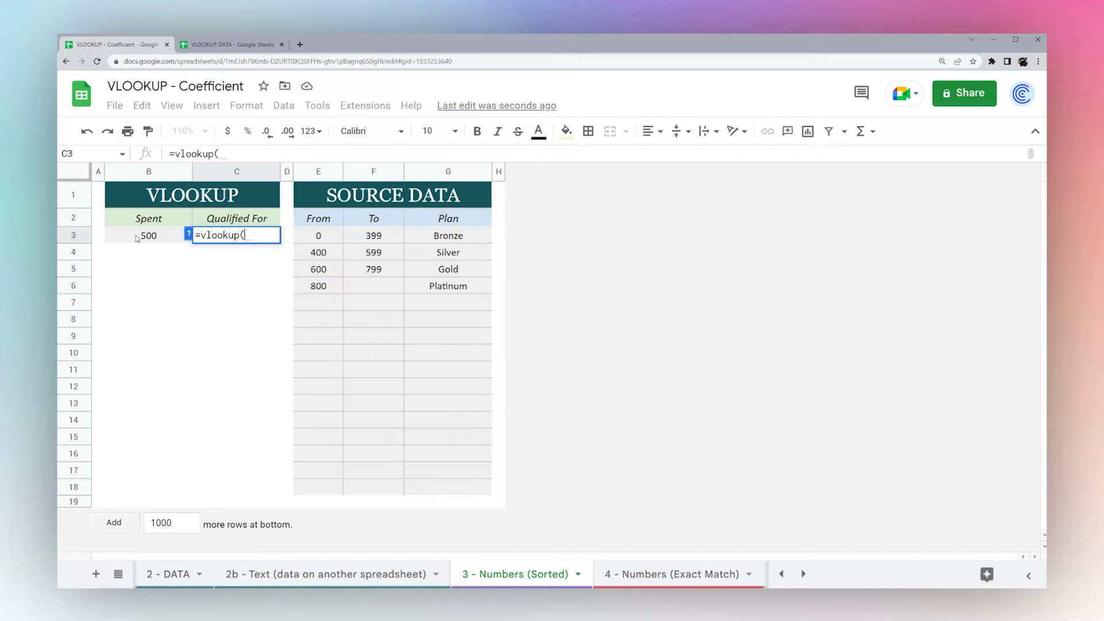
left_click(137, 237)
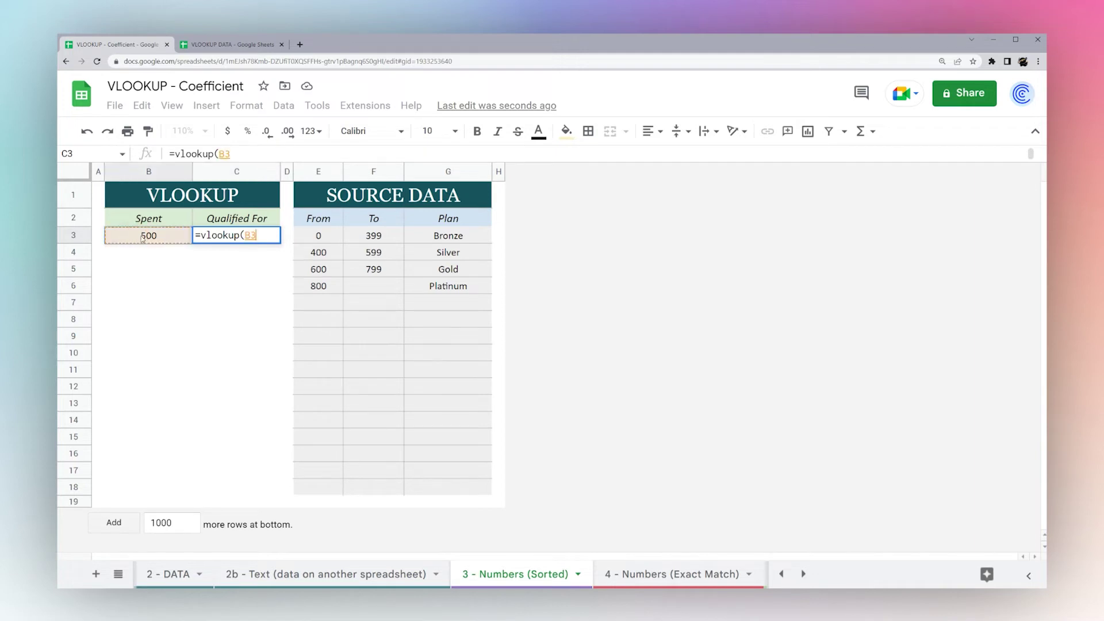
type(",")
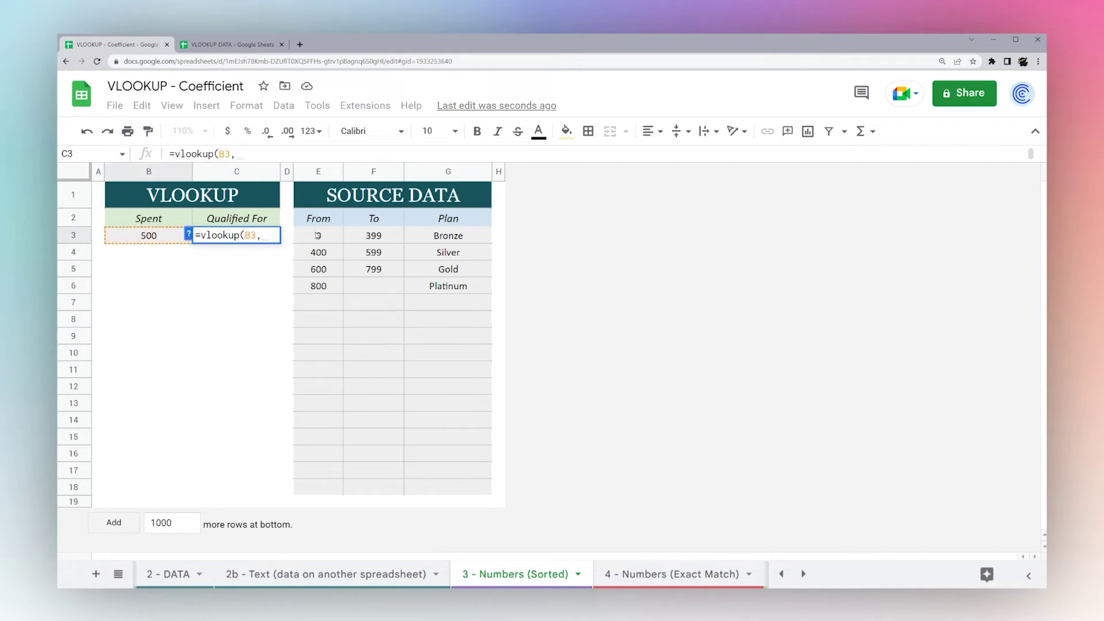
left_click_drag(317, 236, 447, 486)
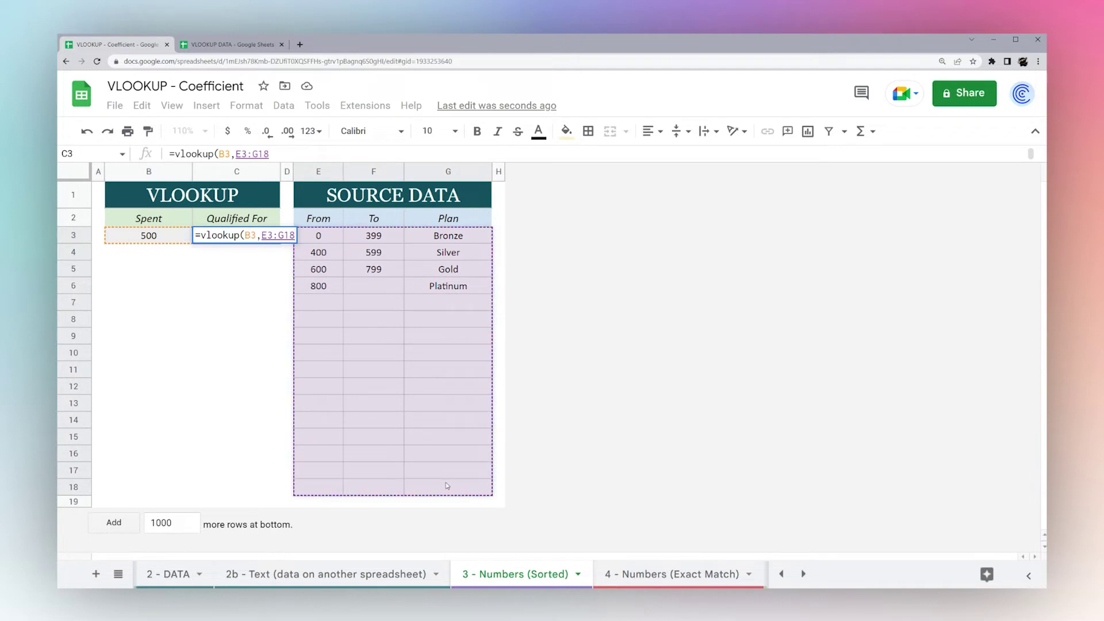
type(",")
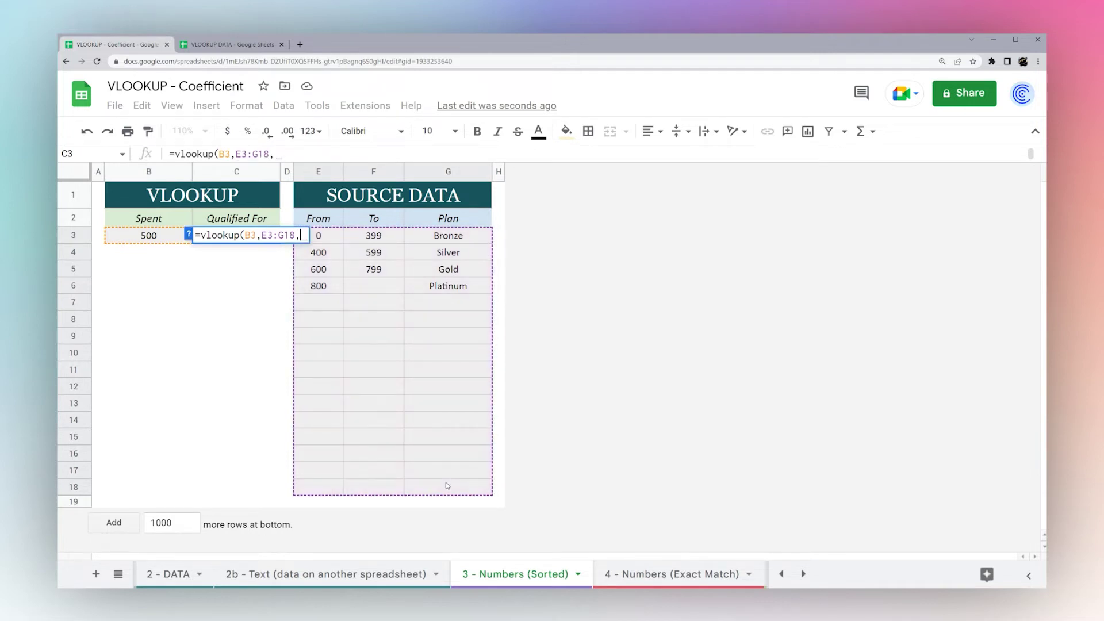
type("3")
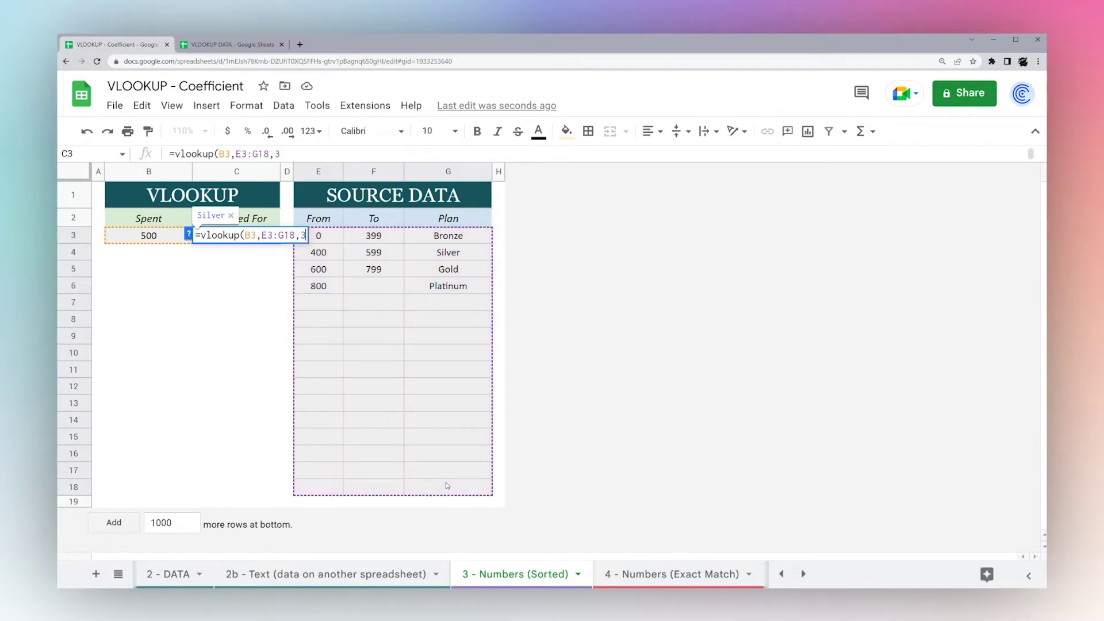
type(",t")
key("BackSpace")
type("t")
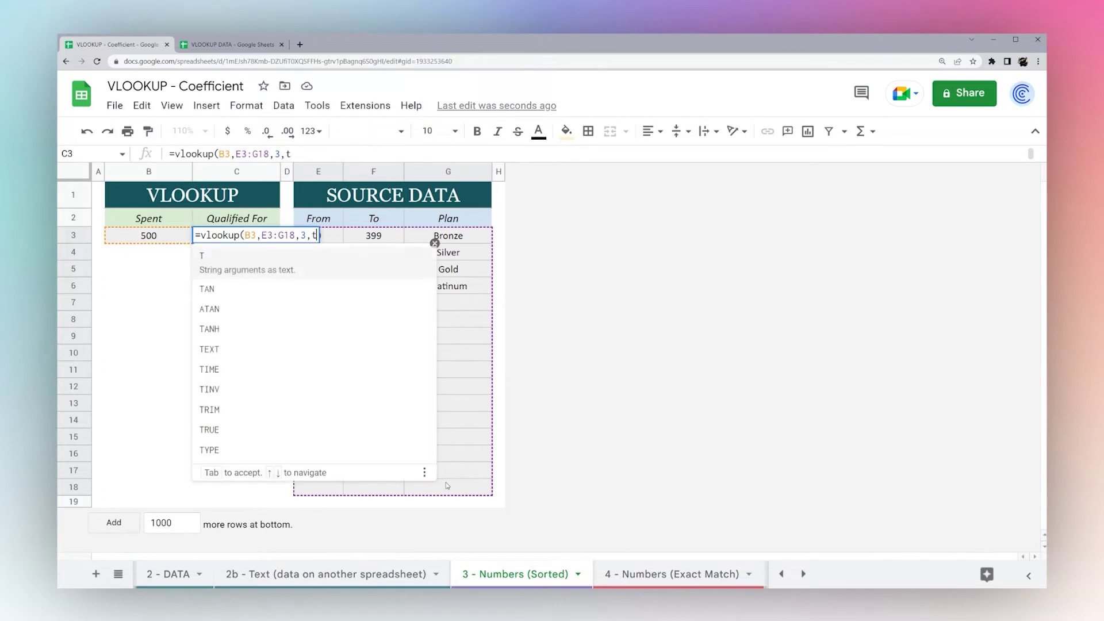
type("rue)")
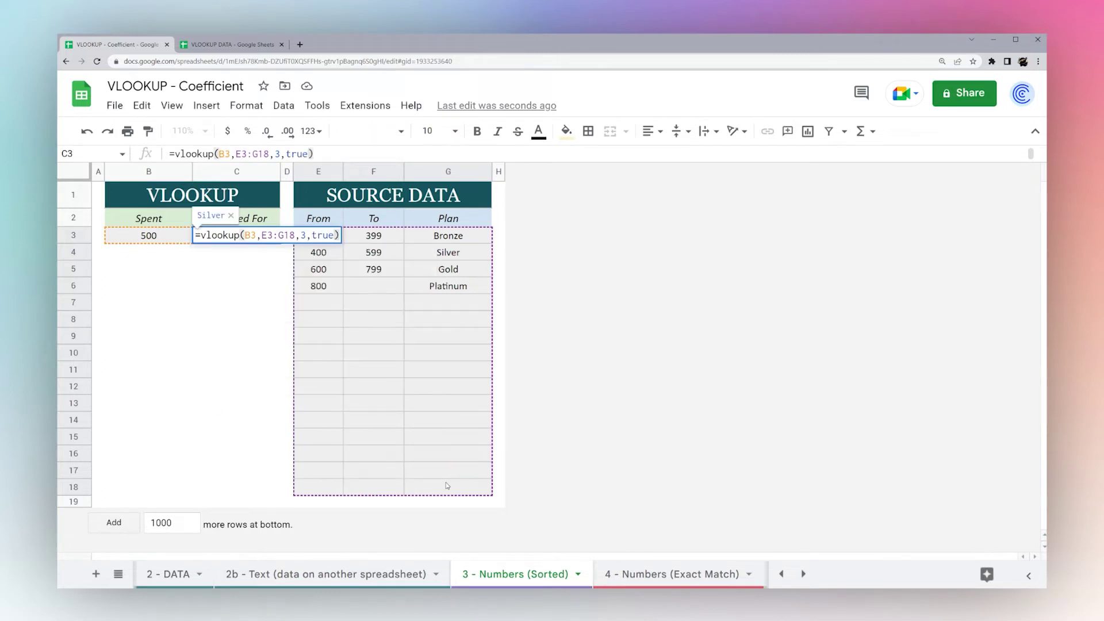
key("Return")
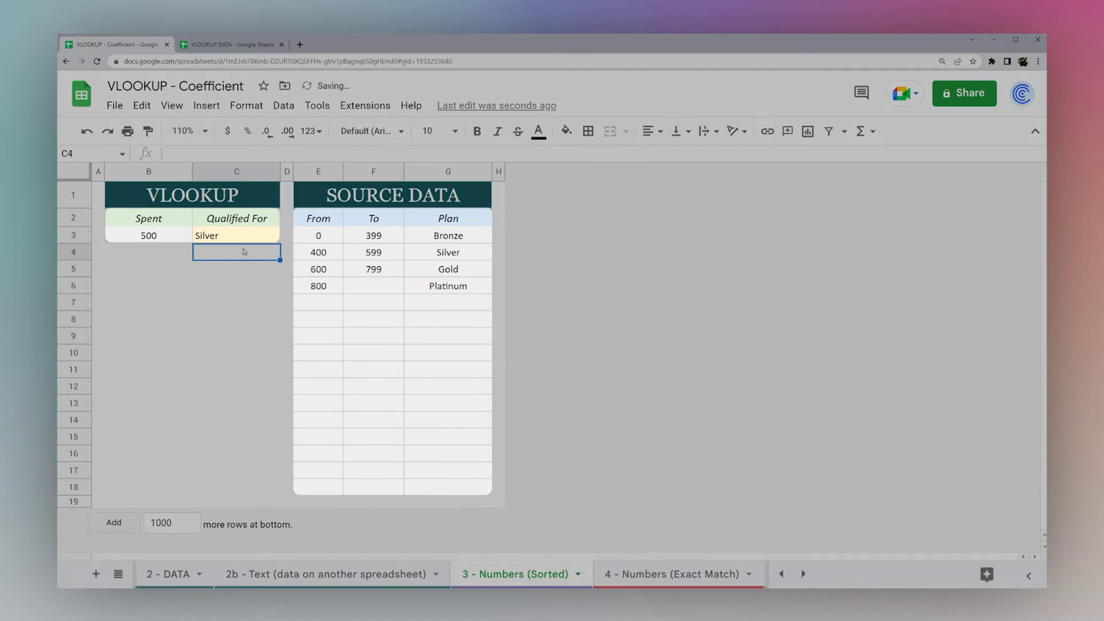
Show that 500 falls in Silver's 400–599 range in the tier table
left_click(244, 237)
left_click(323, 251)
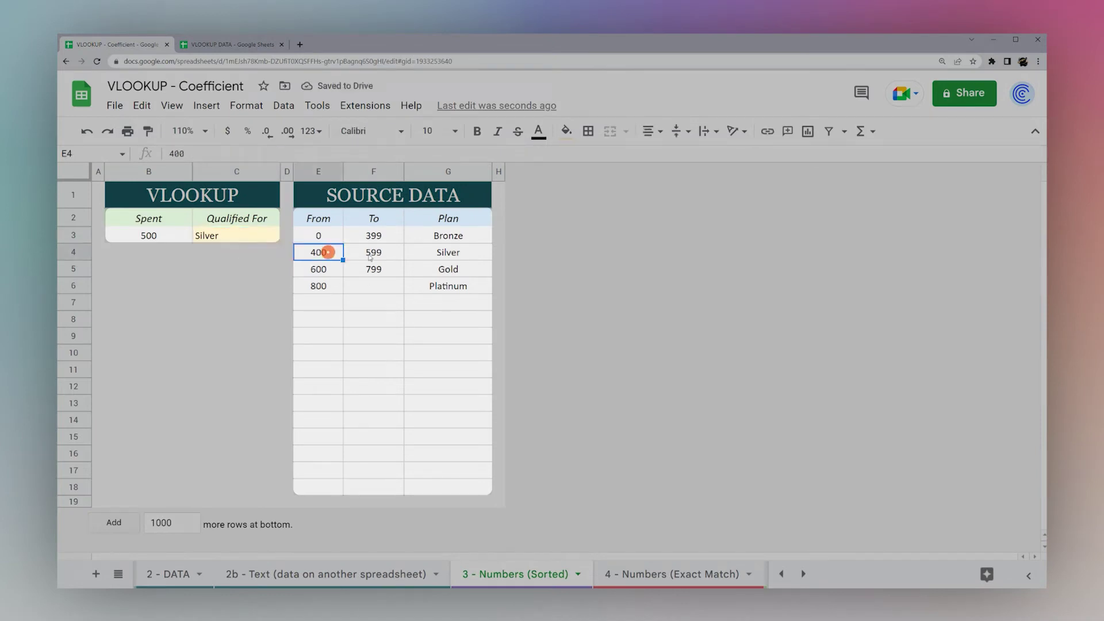
left_click(367, 249)
left_click(335, 256)
left_click(359, 251)
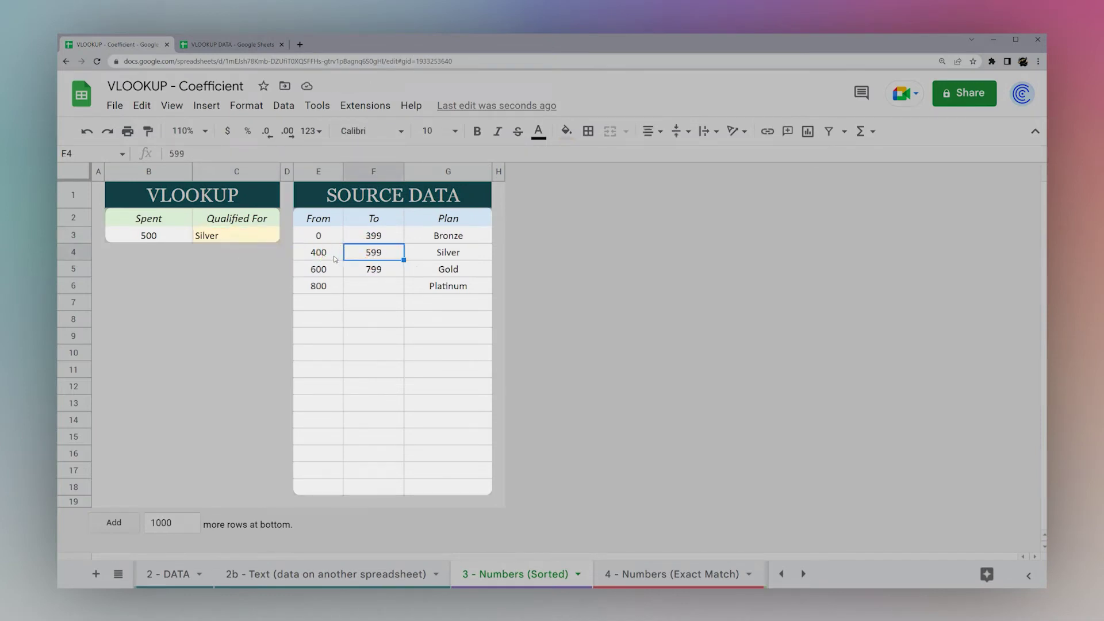
left_click(430, 253)
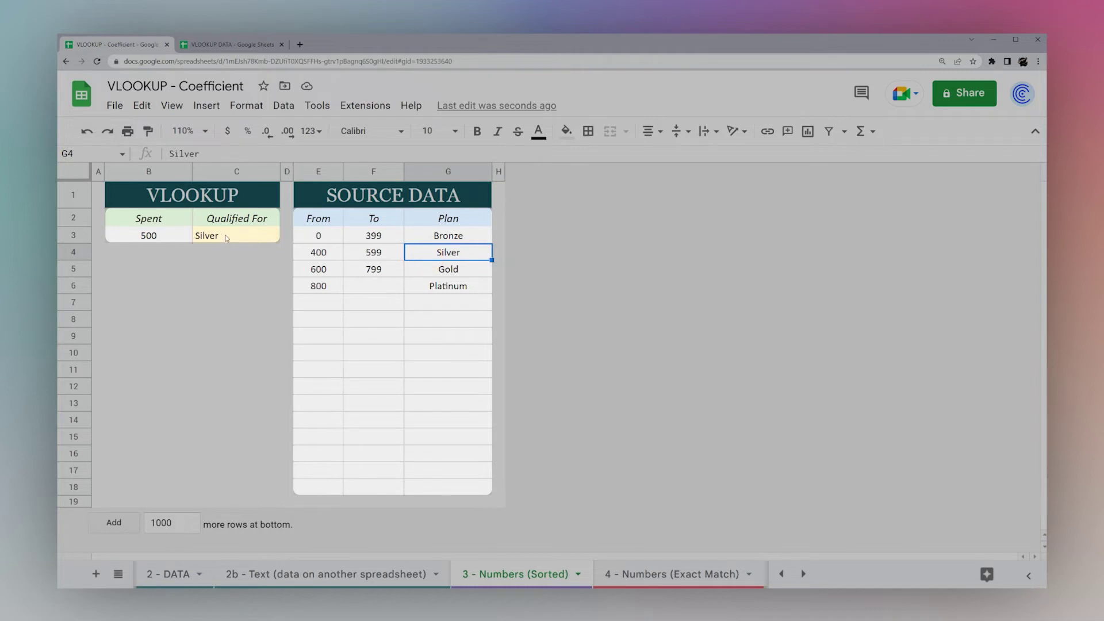
Change Spent to 601 so C3 returns Gold, and center-align C3
left_click(170, 239)
type("601")
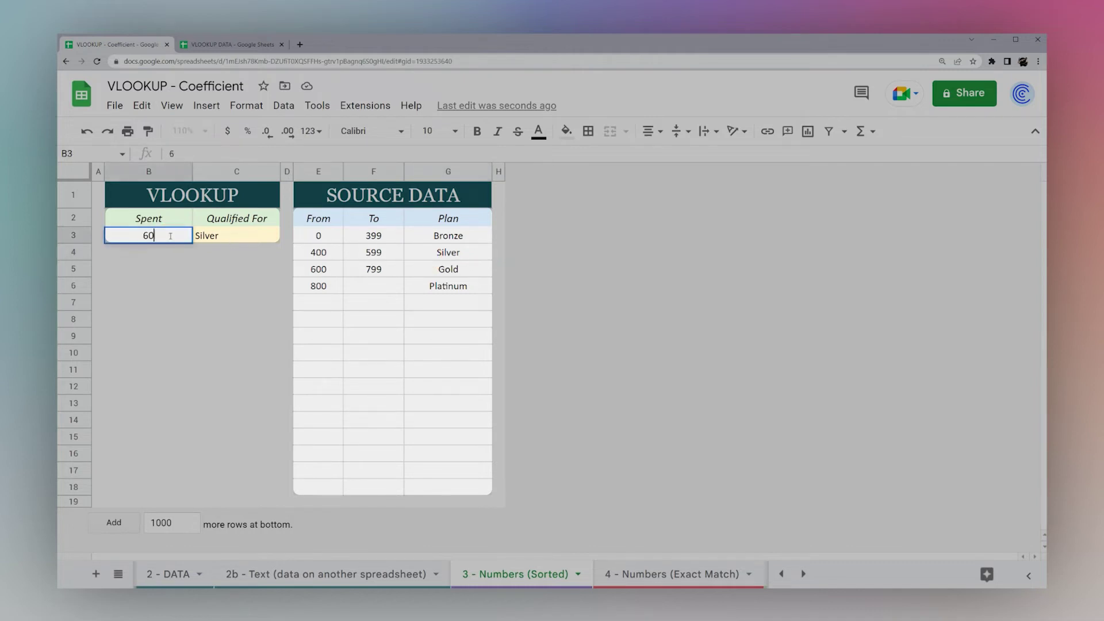
key("Return")
left_click(233, 241)
left_click(648, 134)
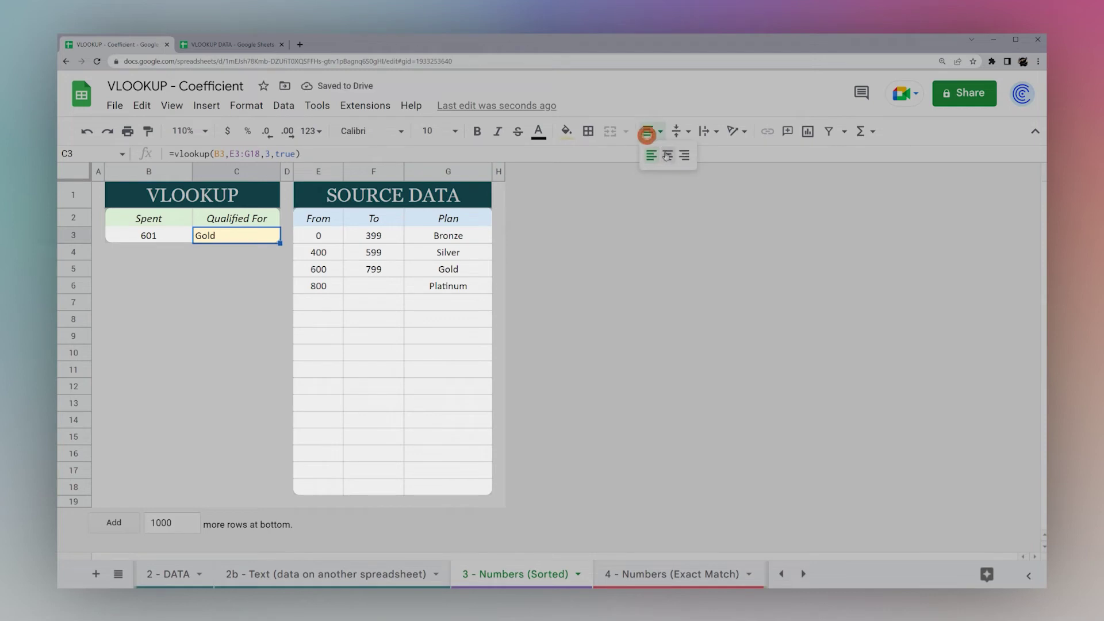
left_click(666, 153)
left_click(157, 240)
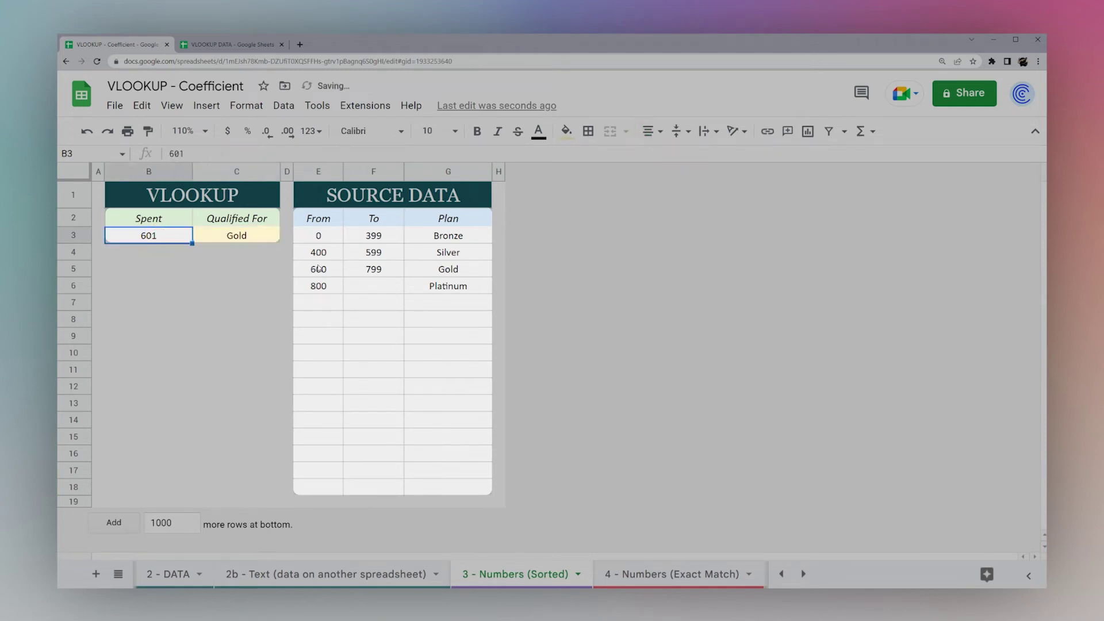
Clear the To values (399 to 799) from the source data, then review the From thresholds
left_click_drag(372, 235, 373, 285)
key("Delete")
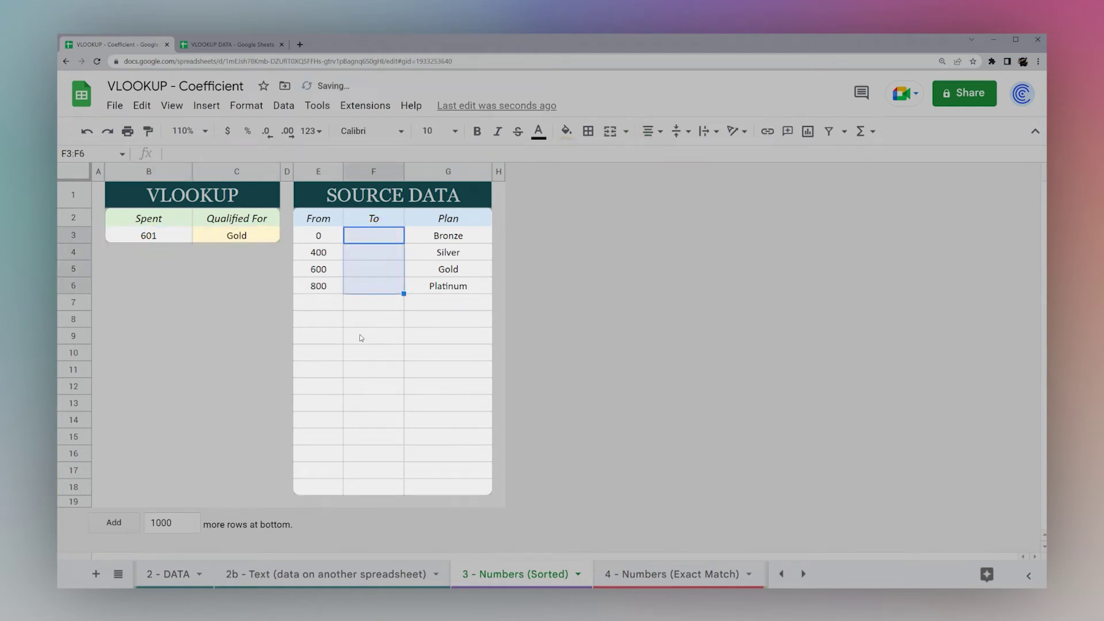
left_click(359, 335)
left_click(167, 236)
left_click(232, 237)
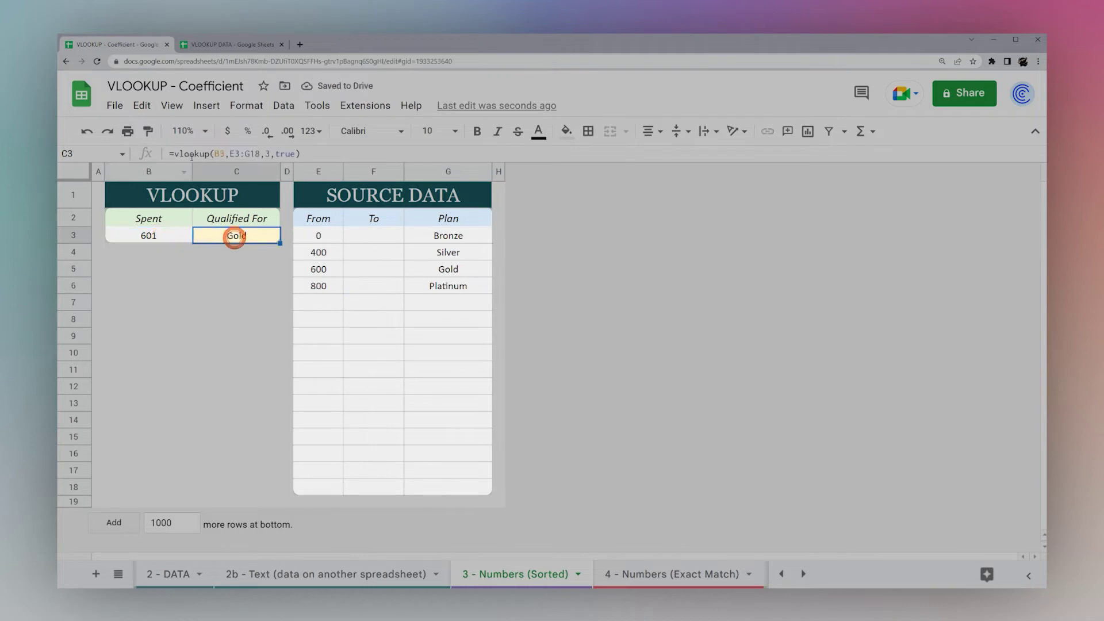
left_click(160, 237)
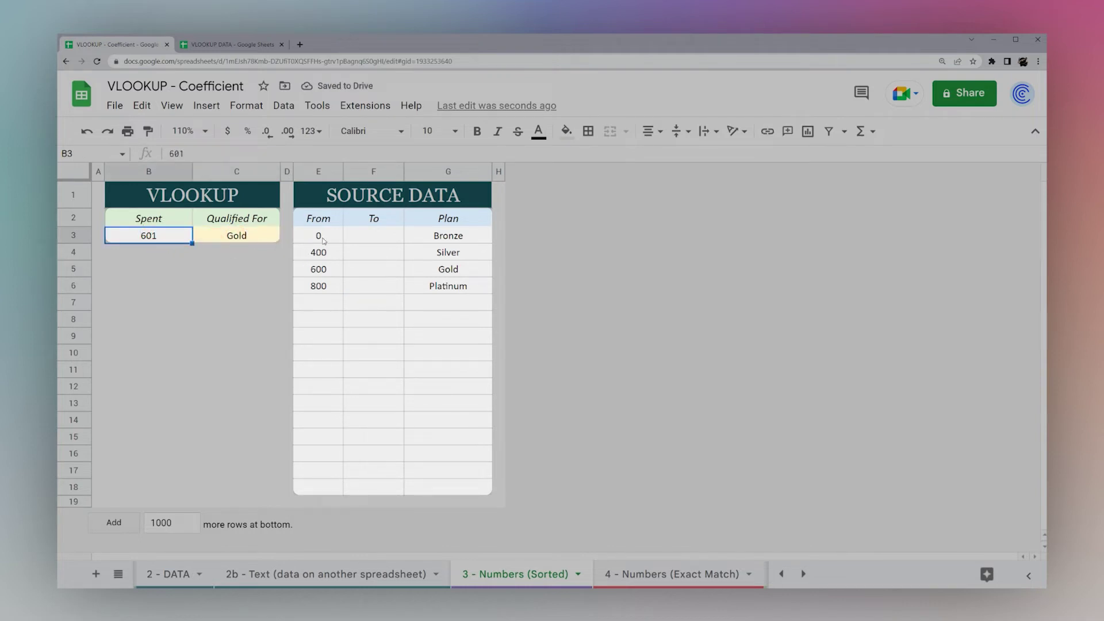
left_click_drag(323, 241, 319, 295)
left_click(316, 256)
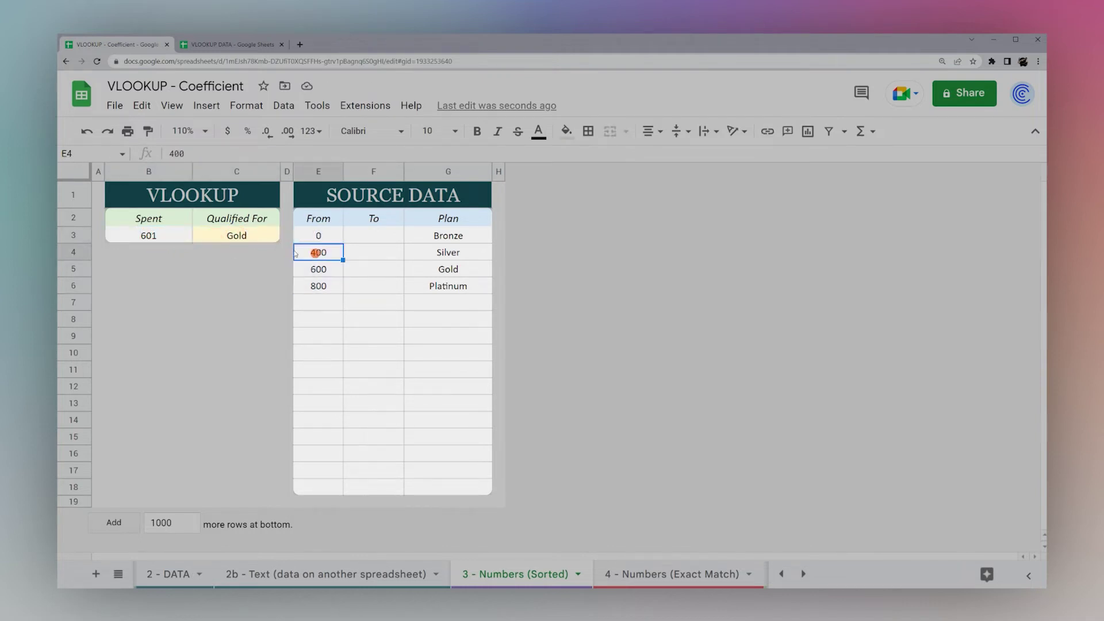
Try Spent values 400, 401 and 599 against the 400 From threshold
left_click(161, 234)
type("400")
key("Return")
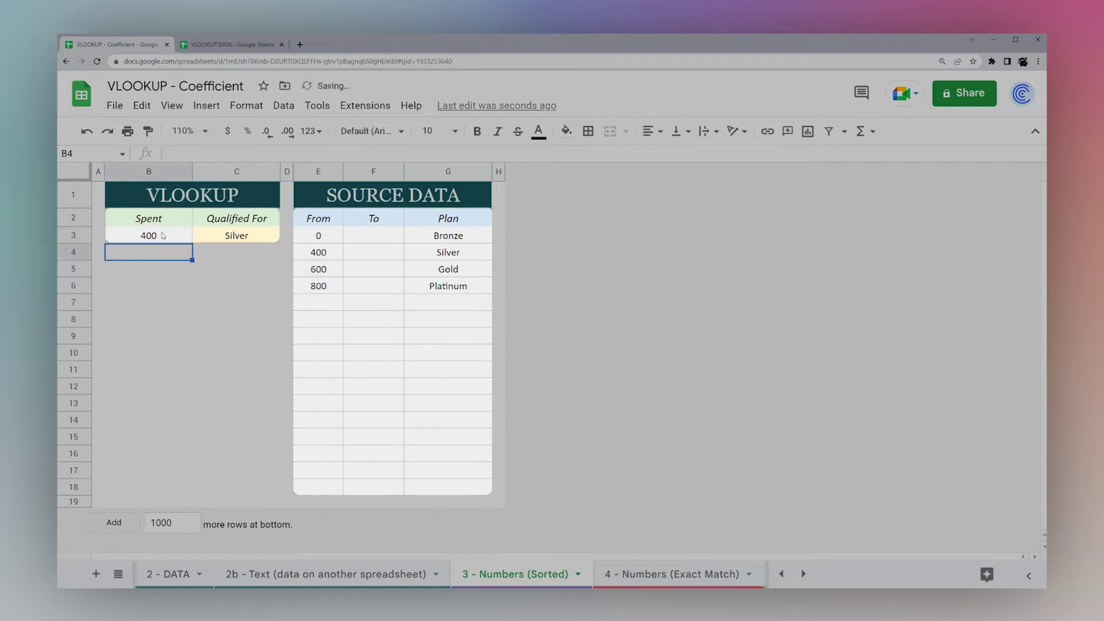
left_click(320, 254)
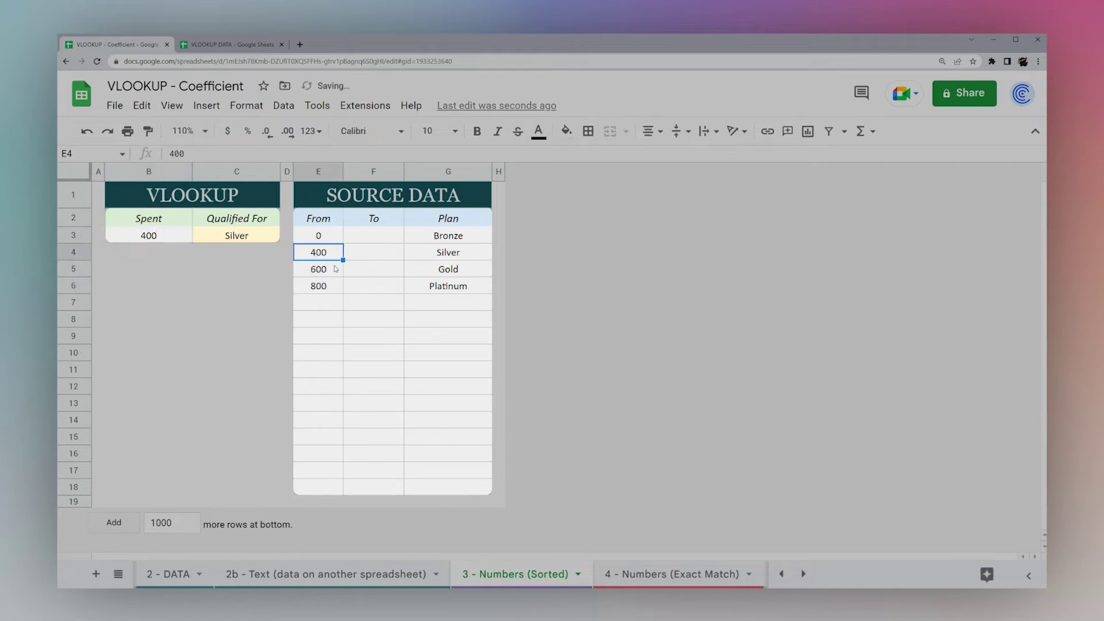
double_click(155, 236)
key("BackSpace")
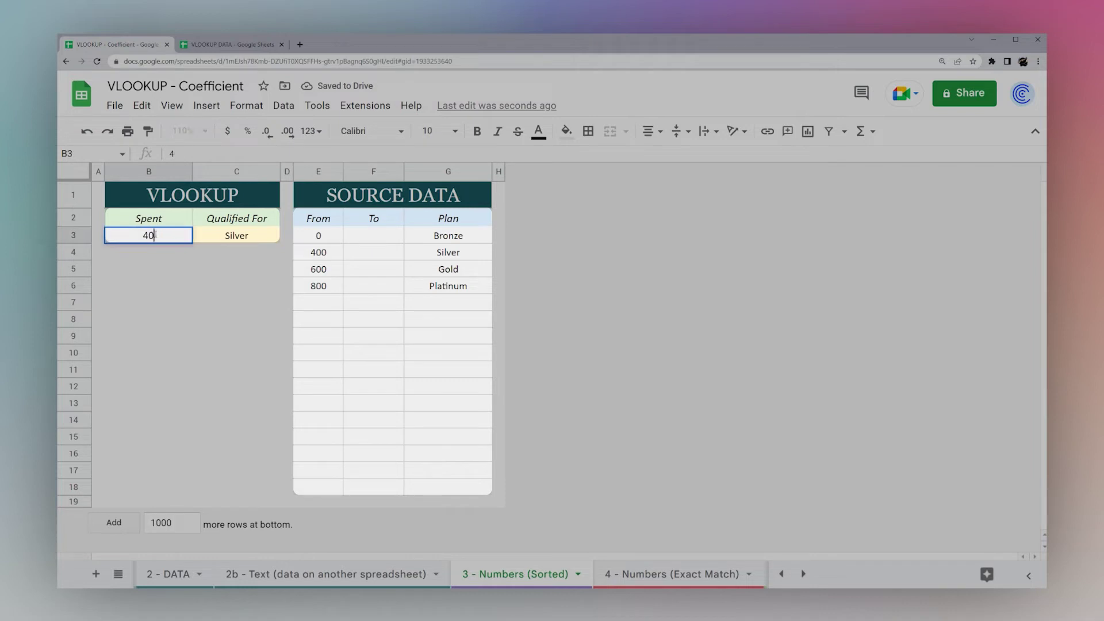
type("1")
key("Return")
left_click(155, 235)
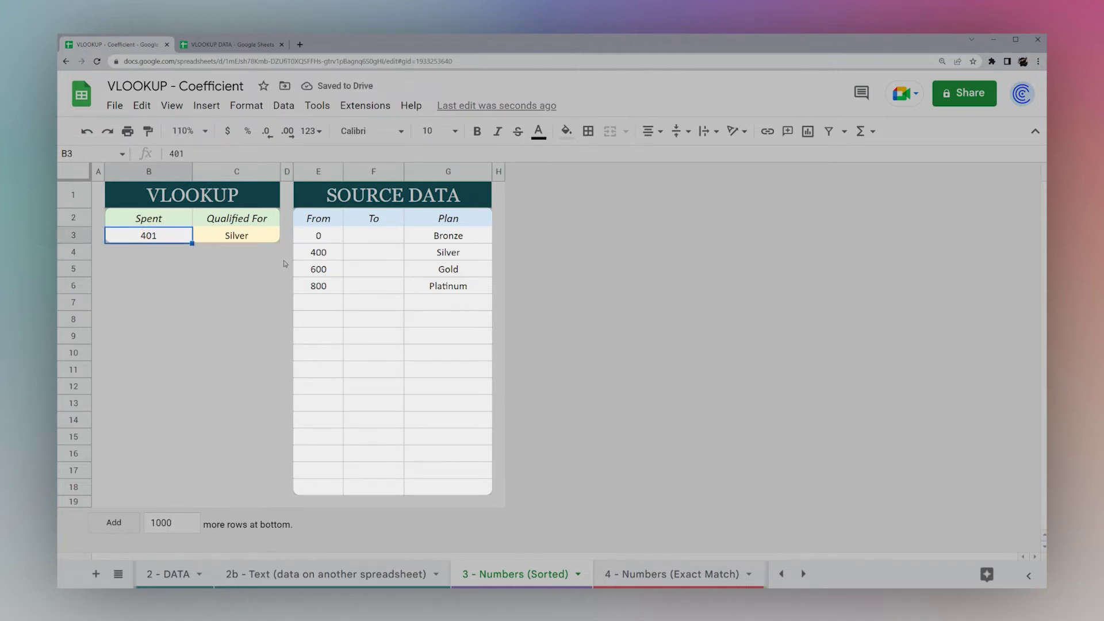
type("599")
key("Return")
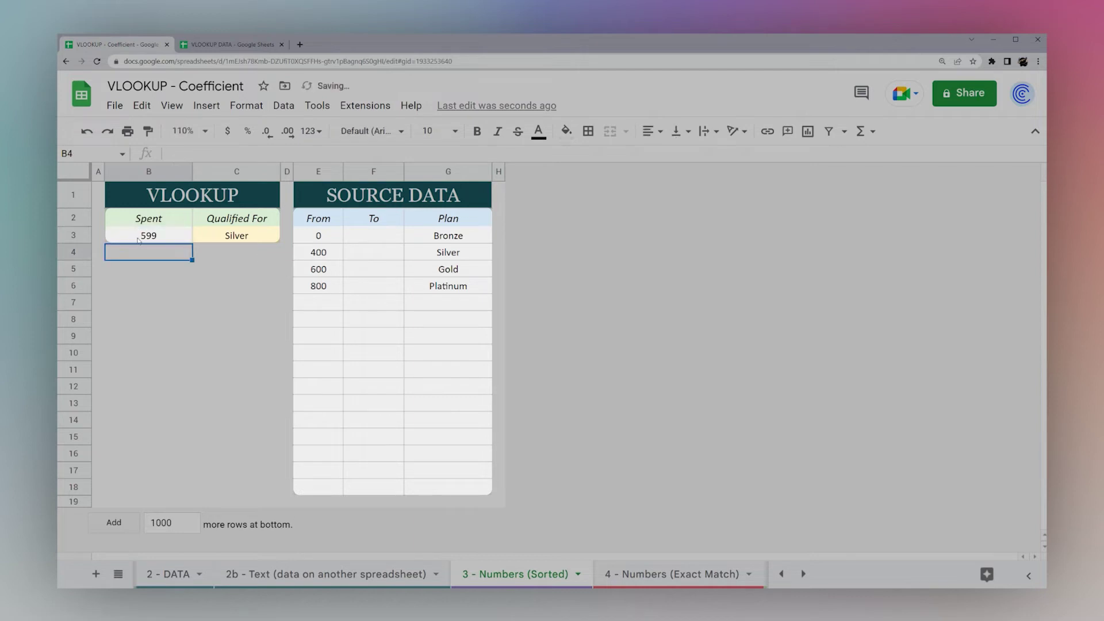
Set Spent to 600 and compare with the Gold and Bronze thresholds
left_click(138, 240)
type("600")
key("Return")
left_click(232, 241)
left_click(323, 271)
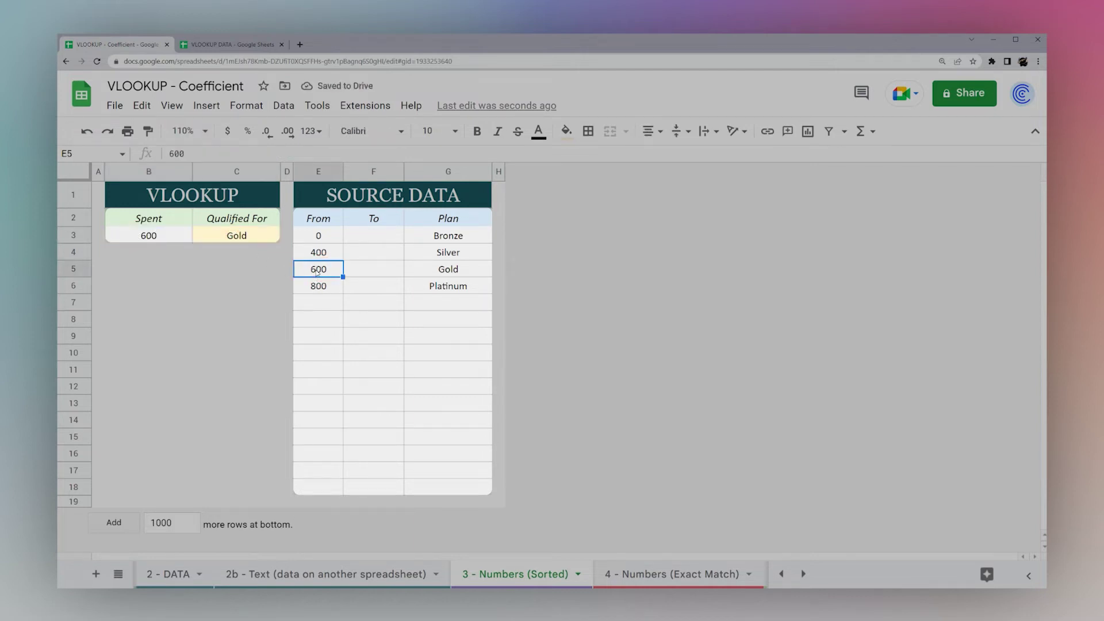
left_click(436, 272)
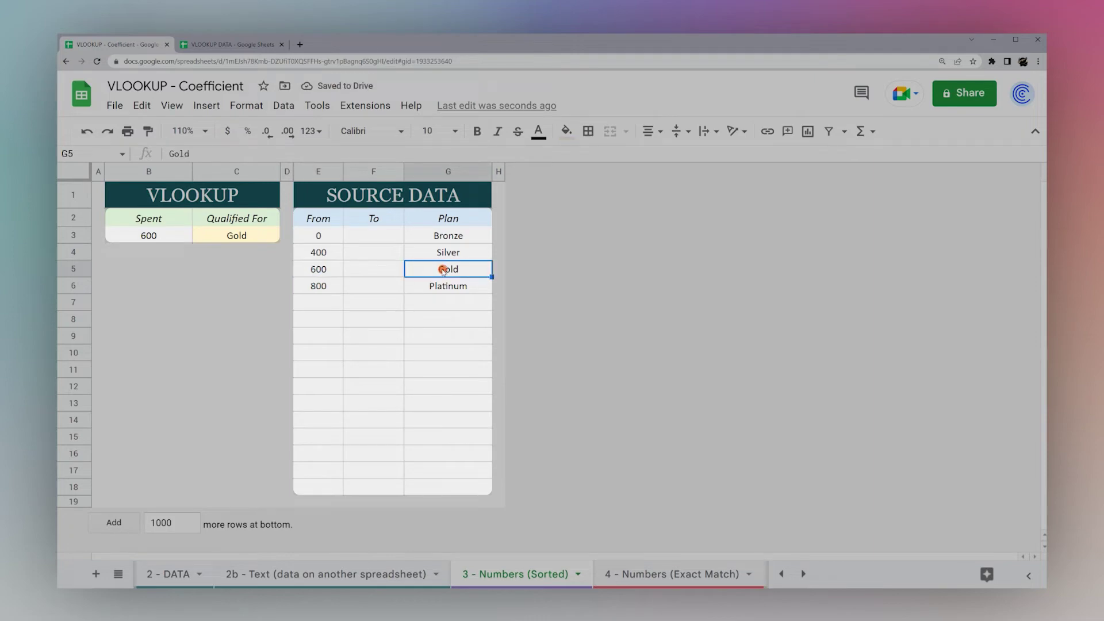
left_click(321, 236)
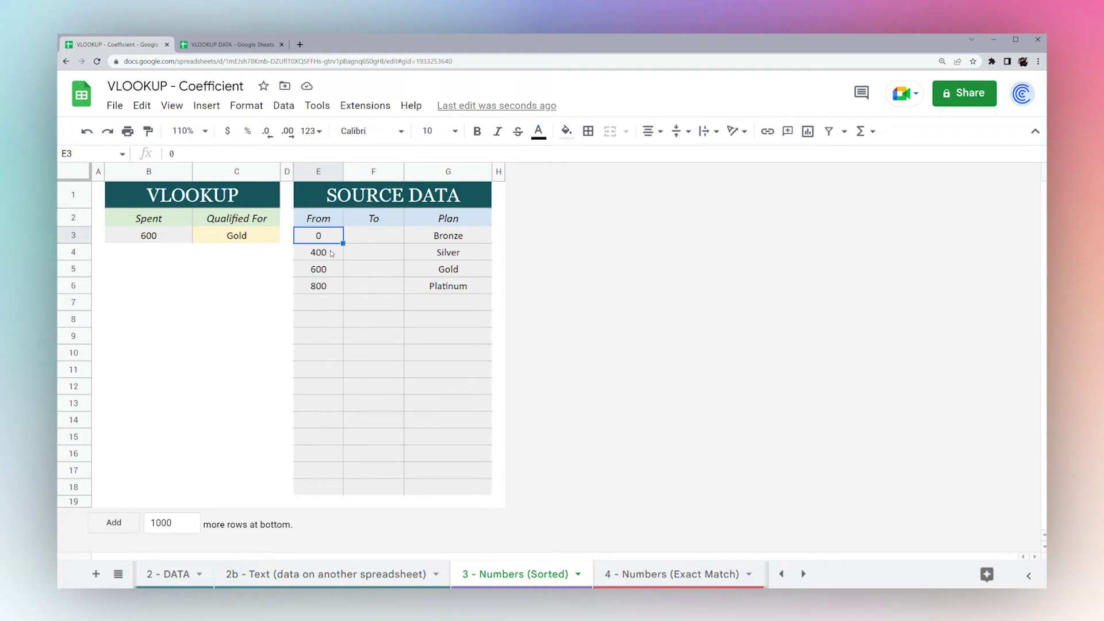
left_click(441, 241)
left_click(319, 259)
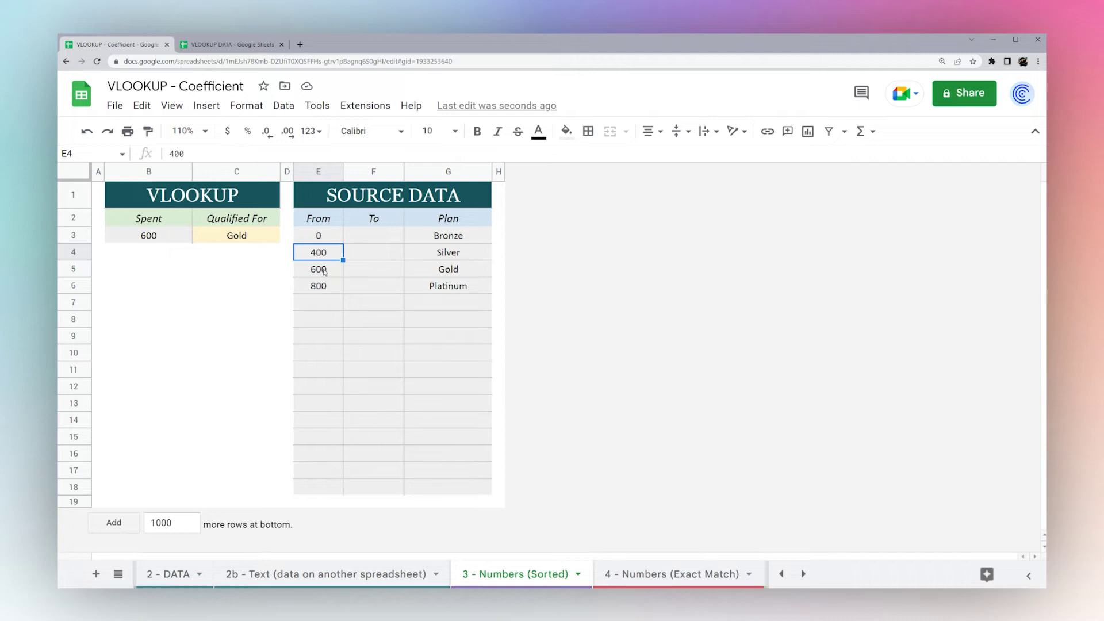
Raise Spent to 1000, then 10000000, confirming the lookup still returns Platinum
left_click(172, 237)
type("1000")
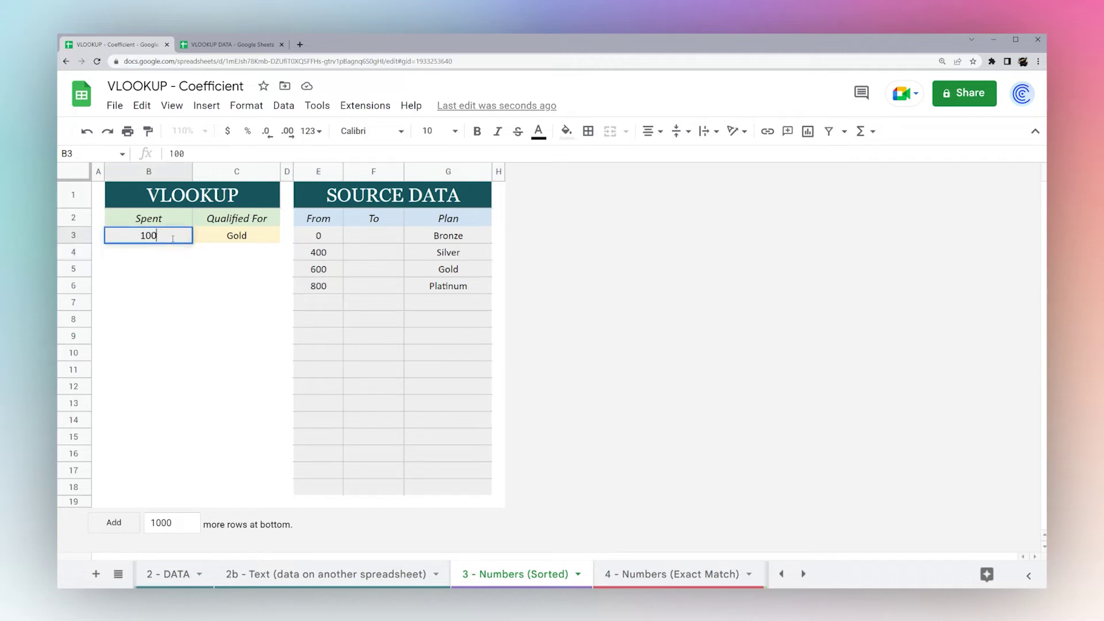
key("Return")
left_click(236, 235)
double_click(148, 236)
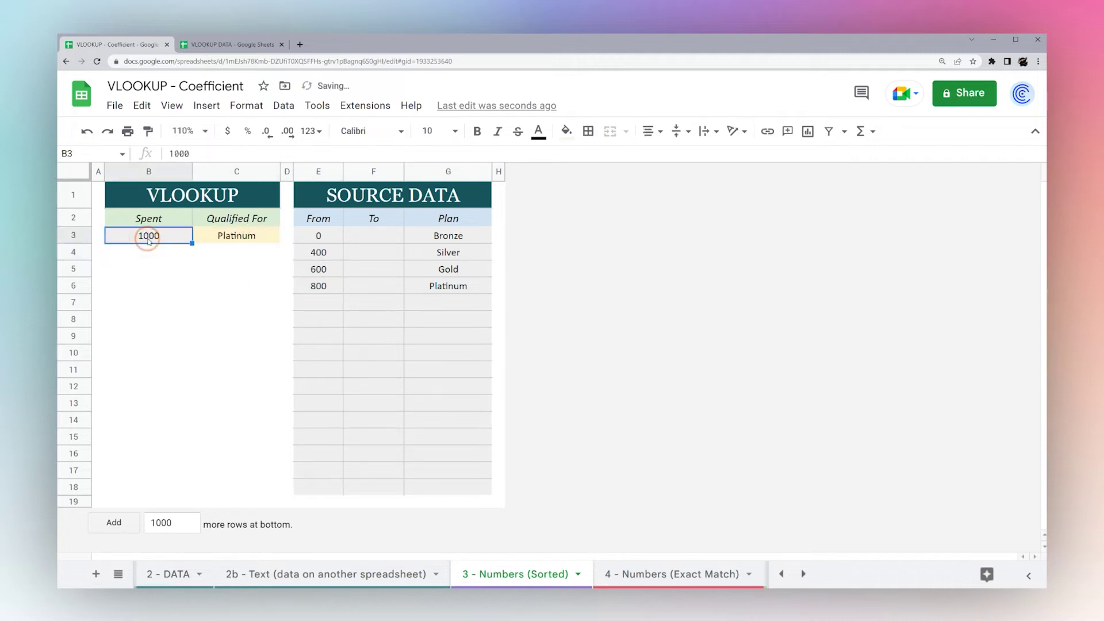
type("000000")
key("Return")
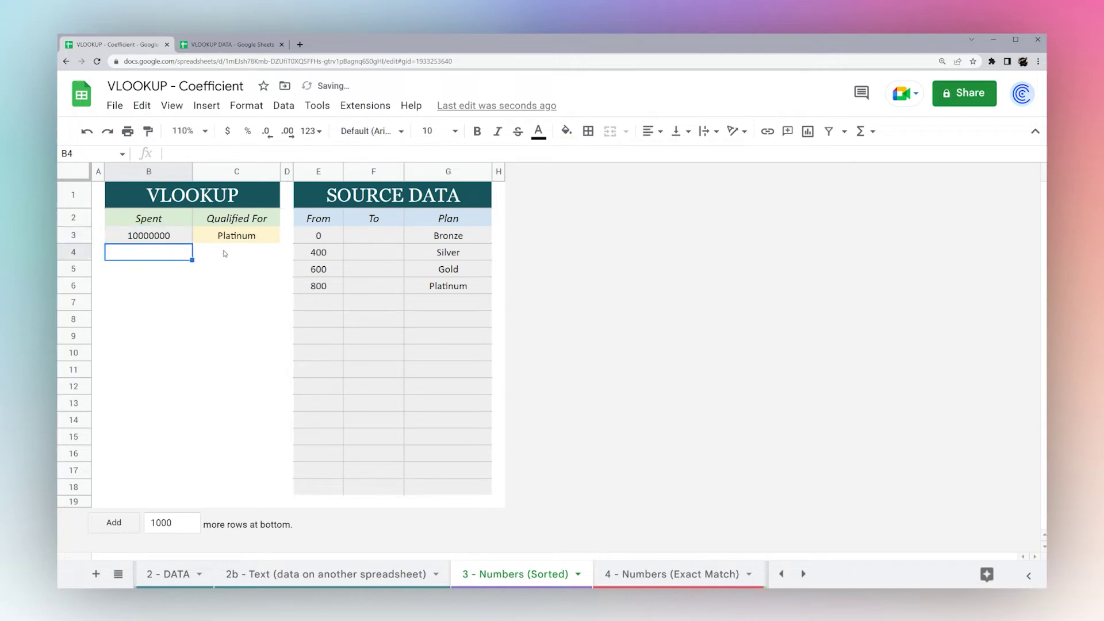
left_click(144, 238)
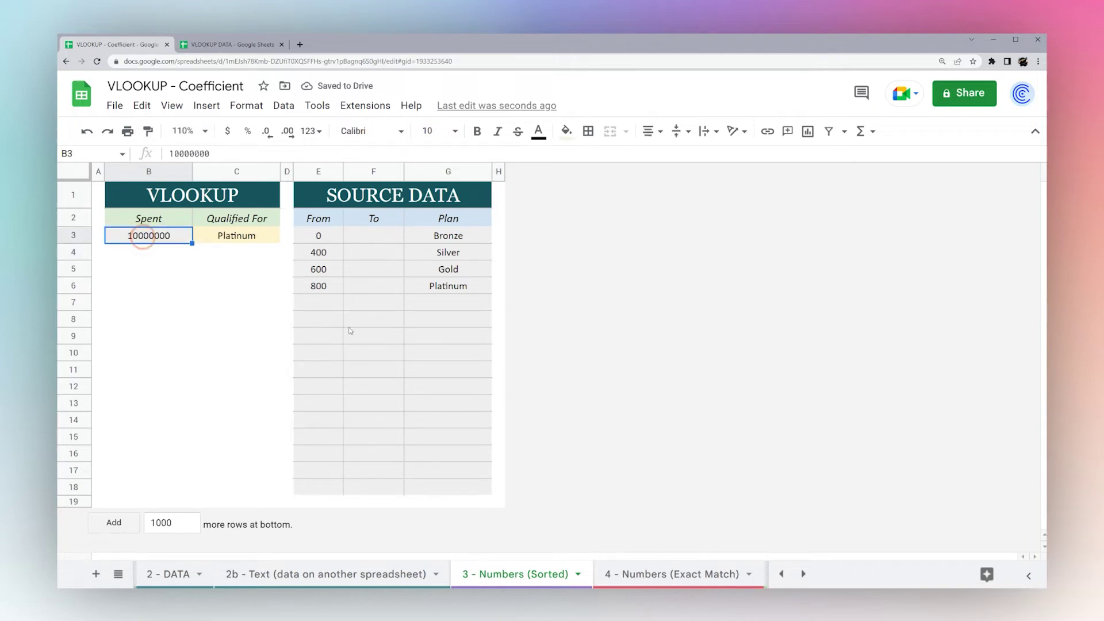
left_click(215, 233)
double_click(277, 153)
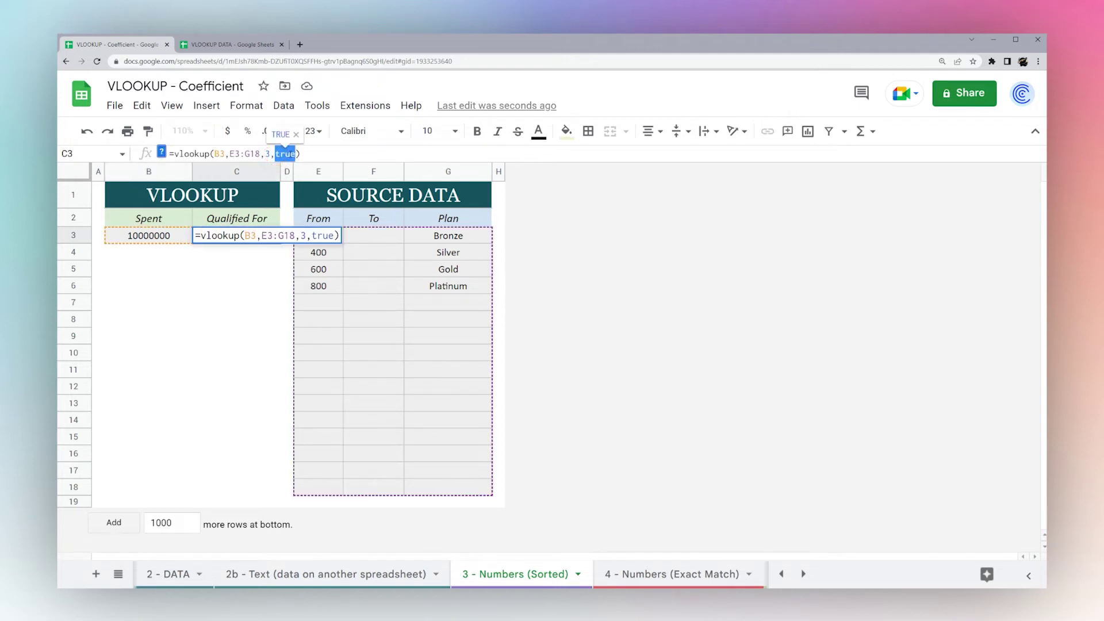
key("Return")
left_click_drag(322, 237, 449, 454)
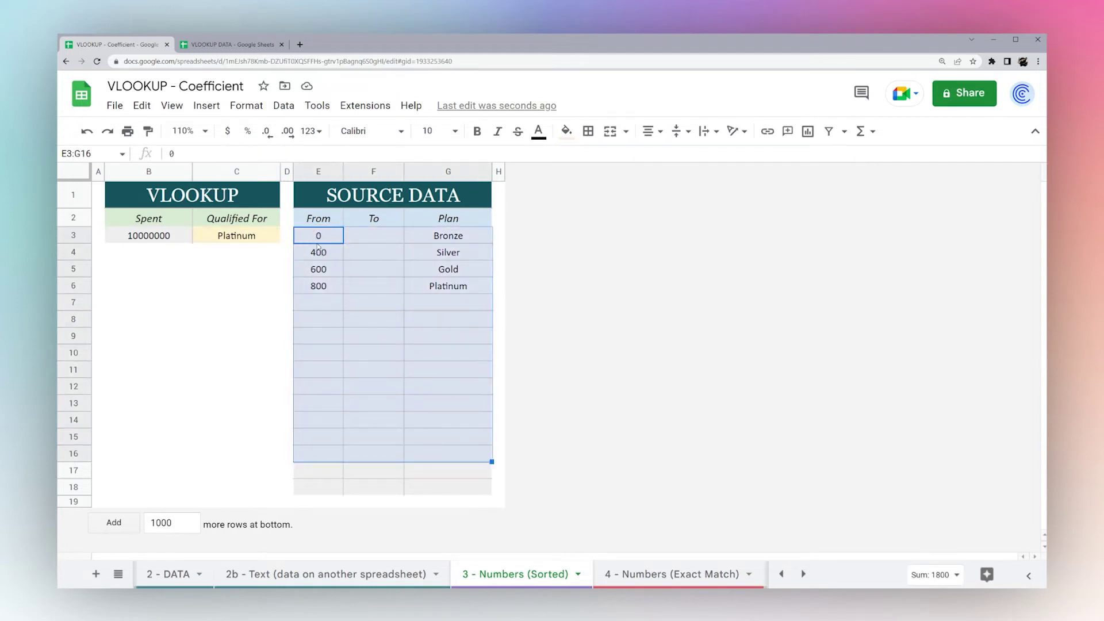
On the 4 - Numbers (Exact Match) sheet, enter Product ID 1001 in B3
left_click(629, 574)
left_click_drag(380, 240, 377, 352)
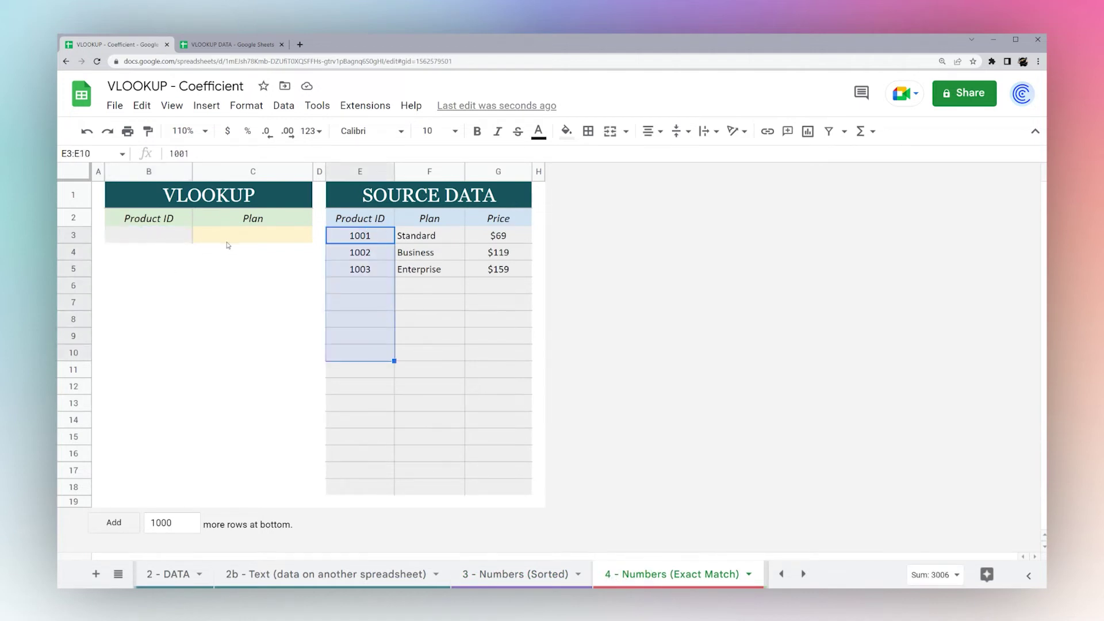
left_click(161, 239)
type("1001")
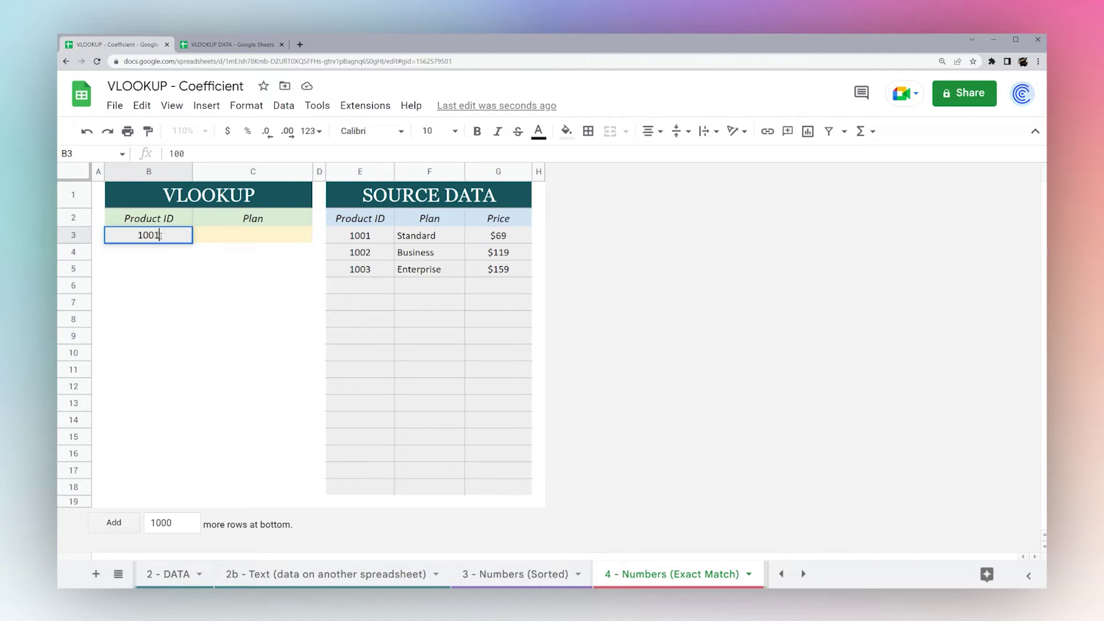
key("Return")
Enter =vlookup(B3,E3:G18,3,false) in C3 and centre its $69 result
left_click(284, 233)
type("=")
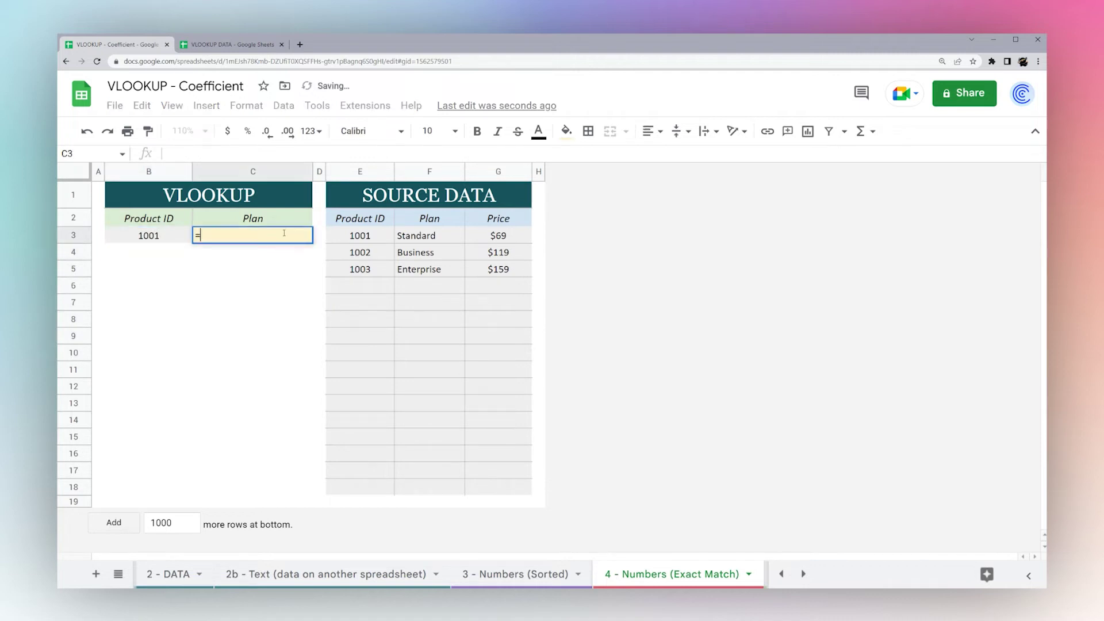
type("vlookup(")
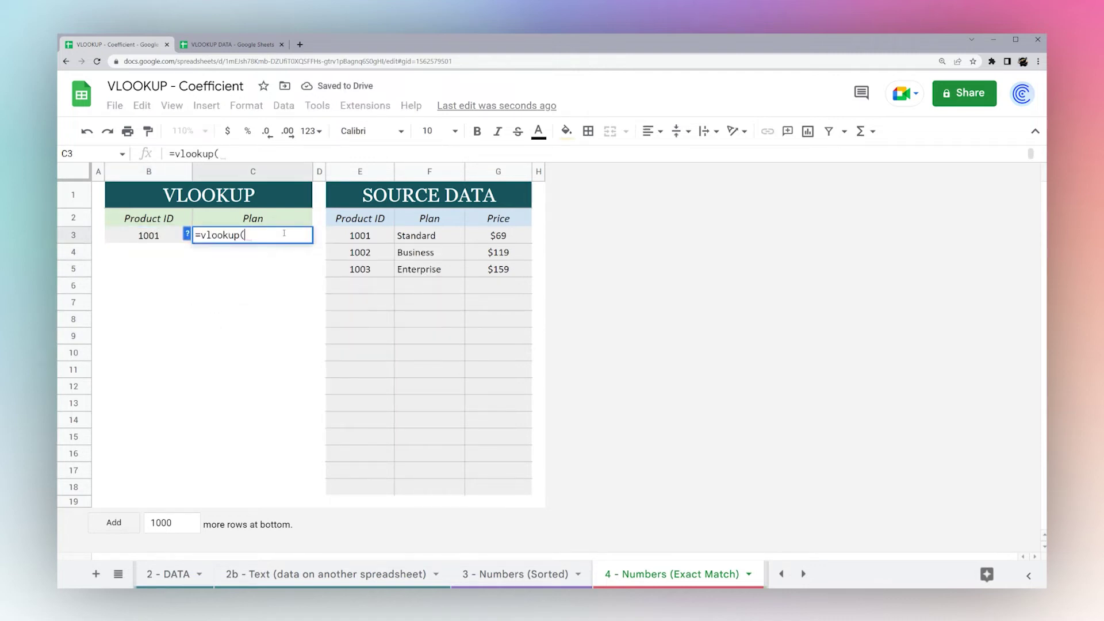
left_click(138, 236)
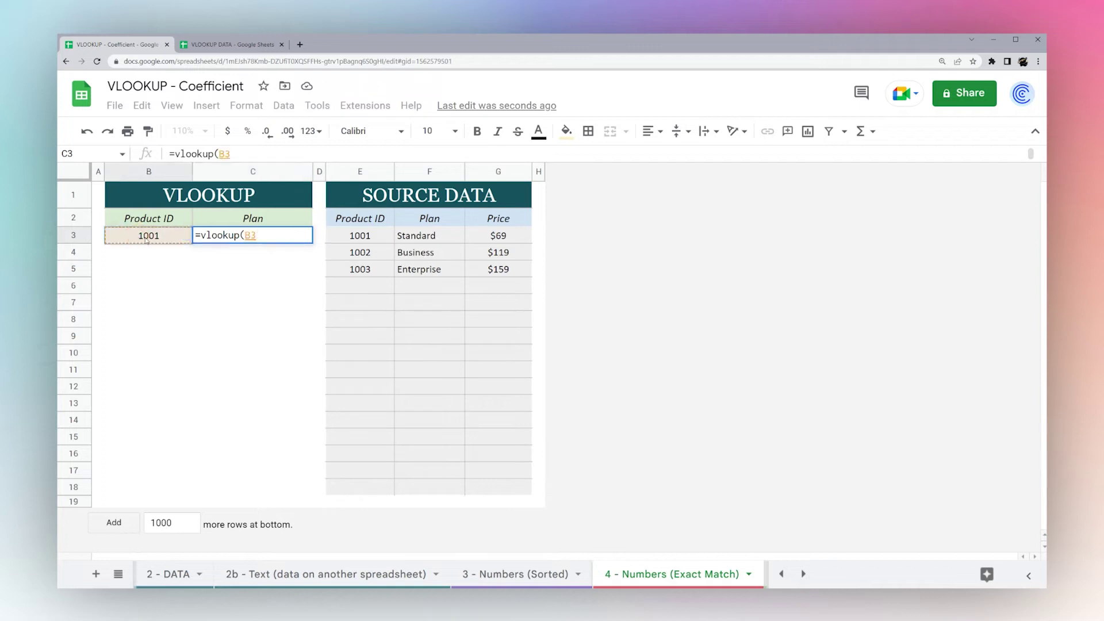
type(",")
left_click_drag(345, 236, 486, 484)
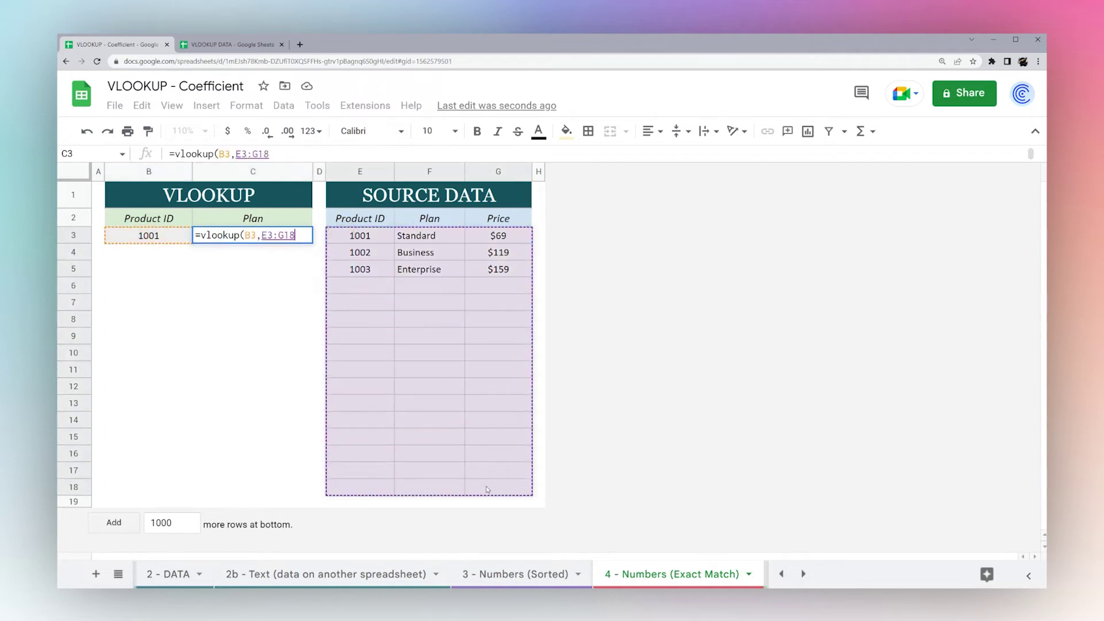
type(",3,f")
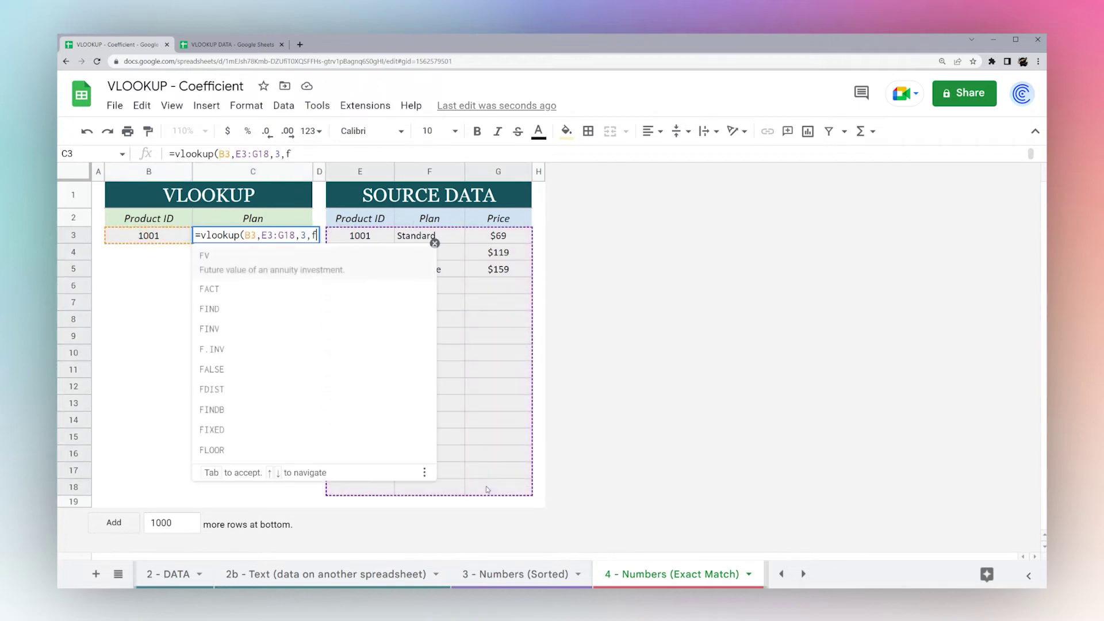
type("alse)")
key("Return")
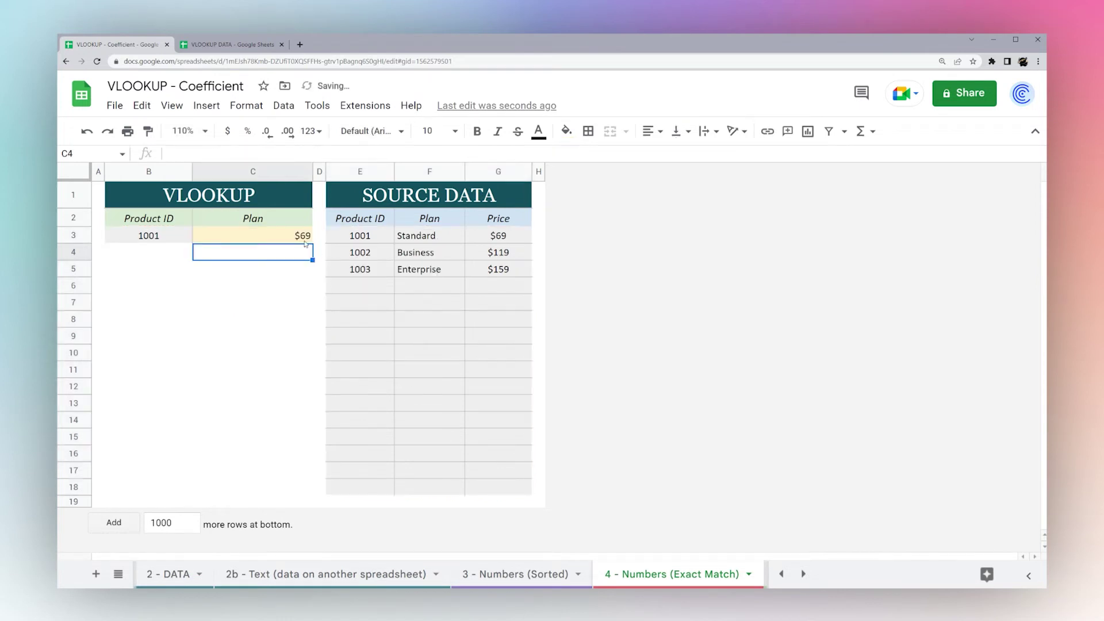
left_click(298, 235)
left_click(652, 131)
left_click(667, 159)
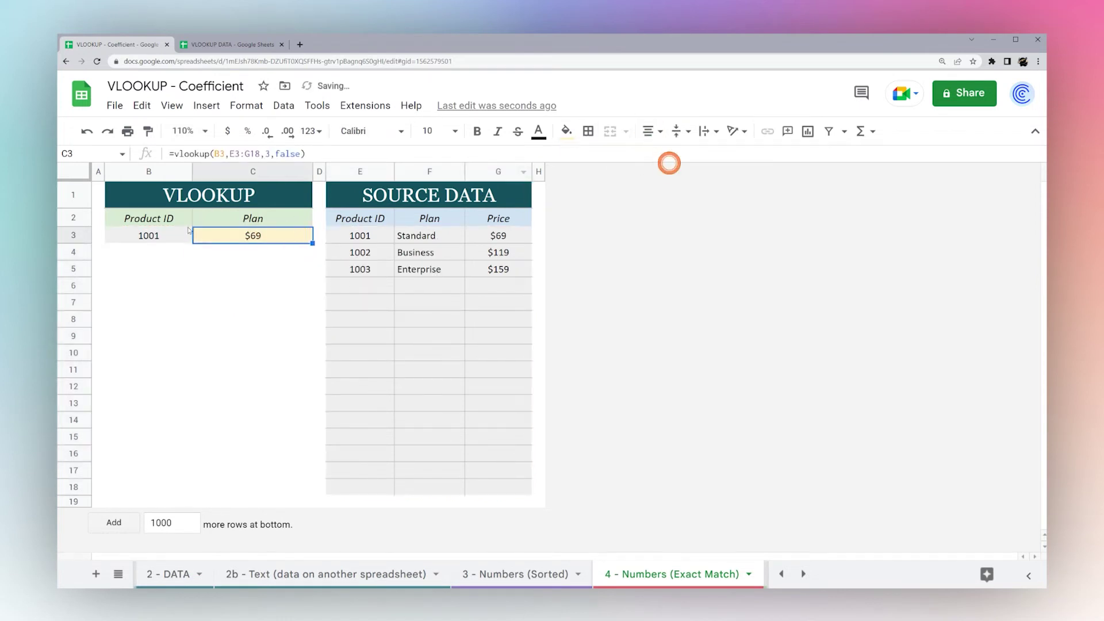
Change the Product ID to 1002, then 1003, so C3 returns $159
left_click(168, 231)
type("1002")
key("Return")
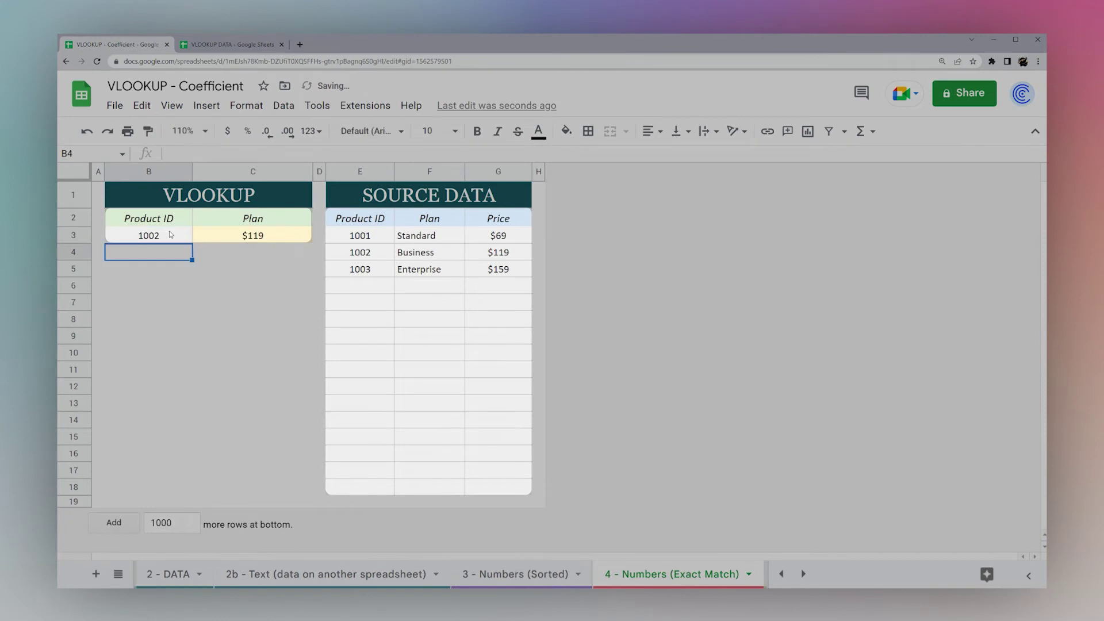
left_click(285, 236)
left_click(144, 235)
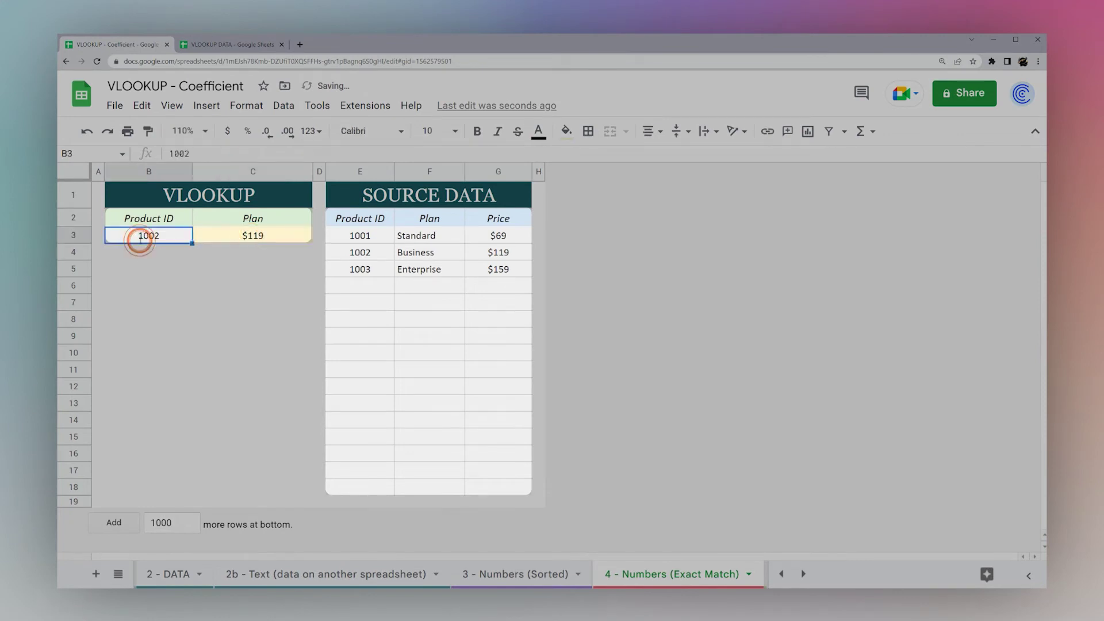
type("1003")
key("Return")
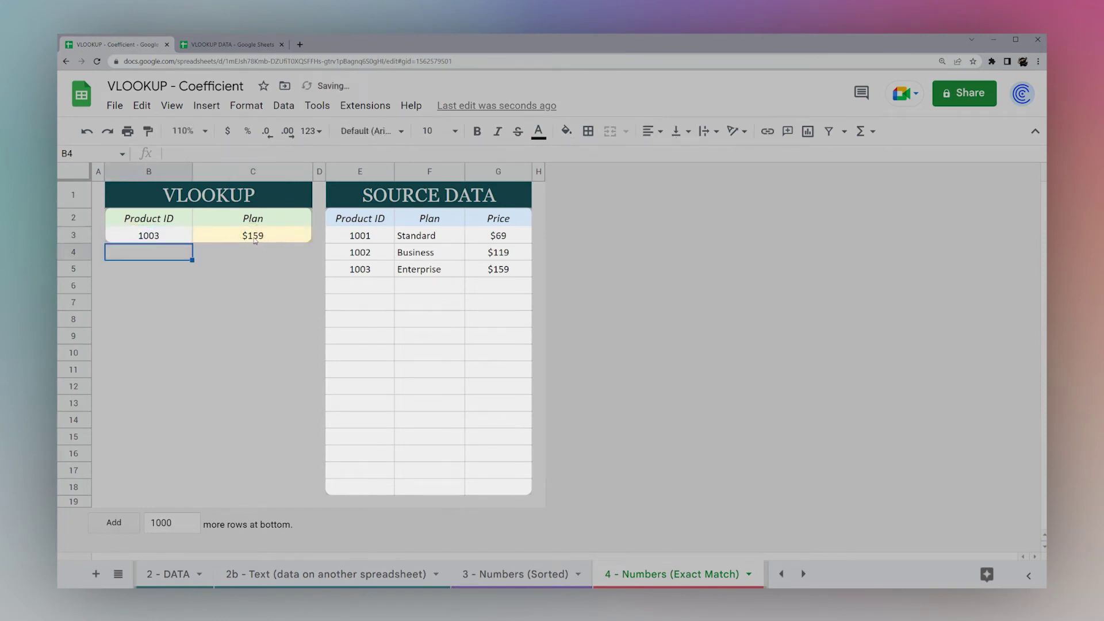
Retype the source Product IDs in E3:E5 as 1003, 1002 and 1001
left_click(366, 236)
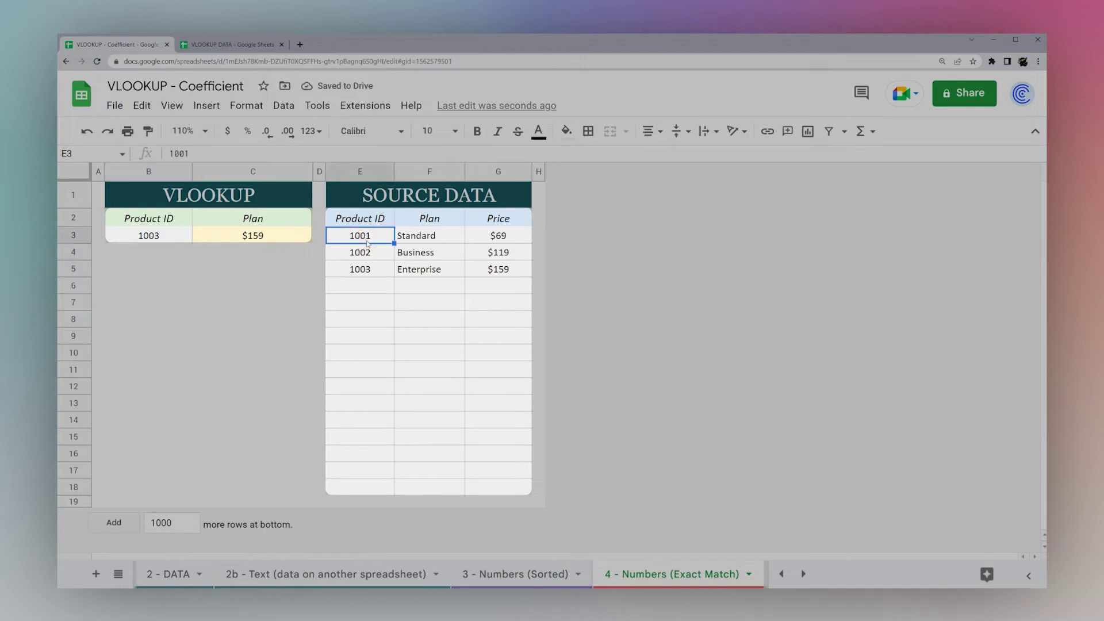
type("1003")
key("Return")
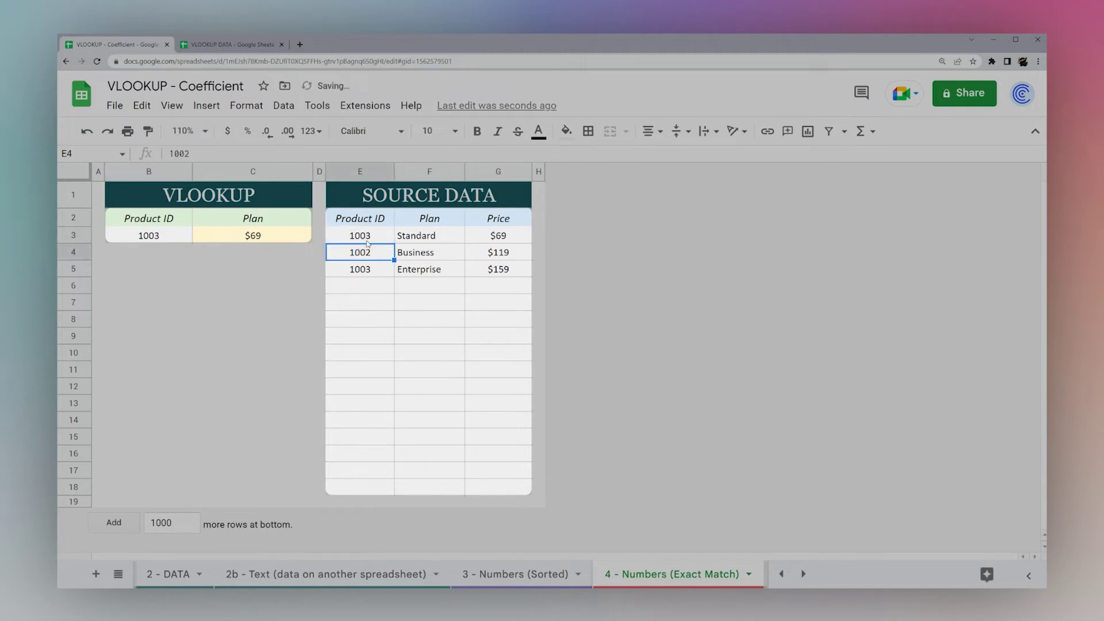
type("1002")
key("Return")
type("100")
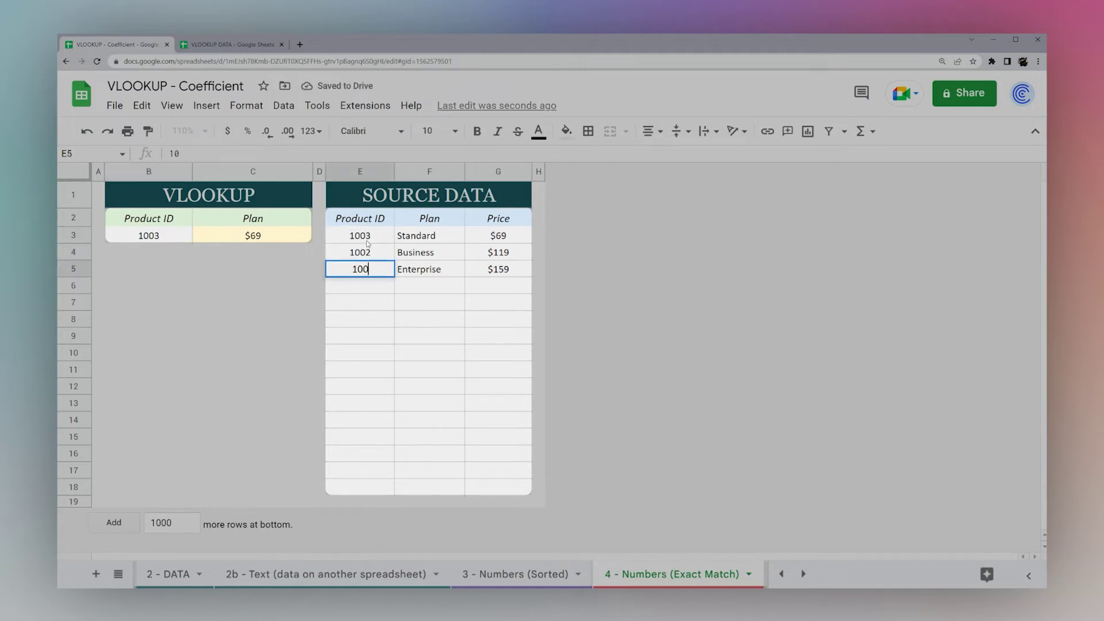
type("1")
key("Return")
Set lookup ID 1001, check C3's false argument, then return to 3 - Numbers (Sorted)
left_click(149, 235)
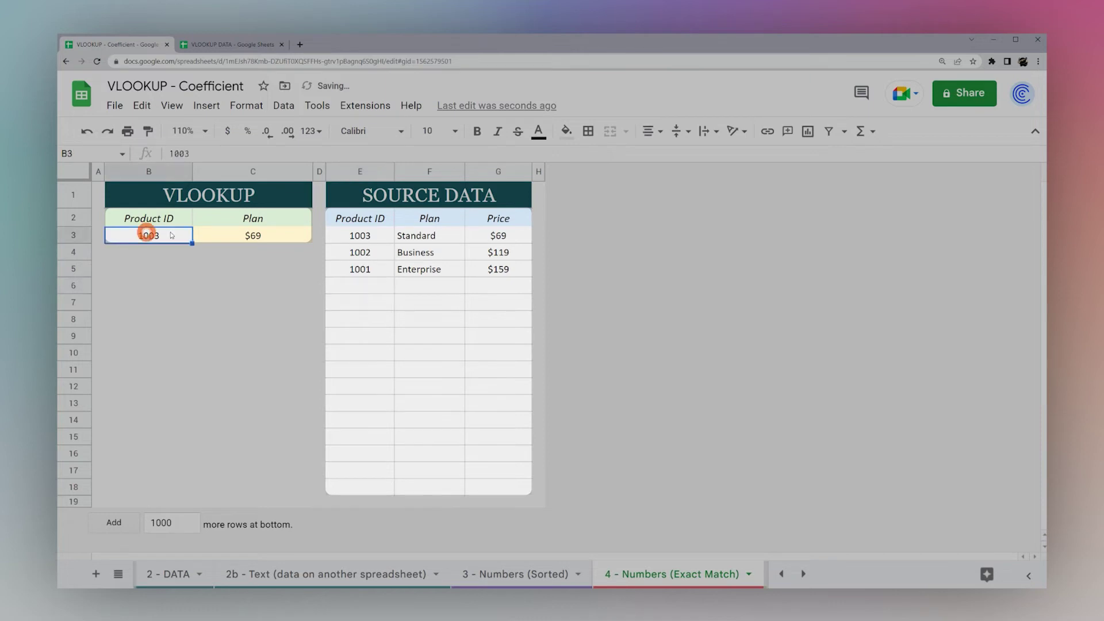
left_click(370, 235)
left_click(155, 236)
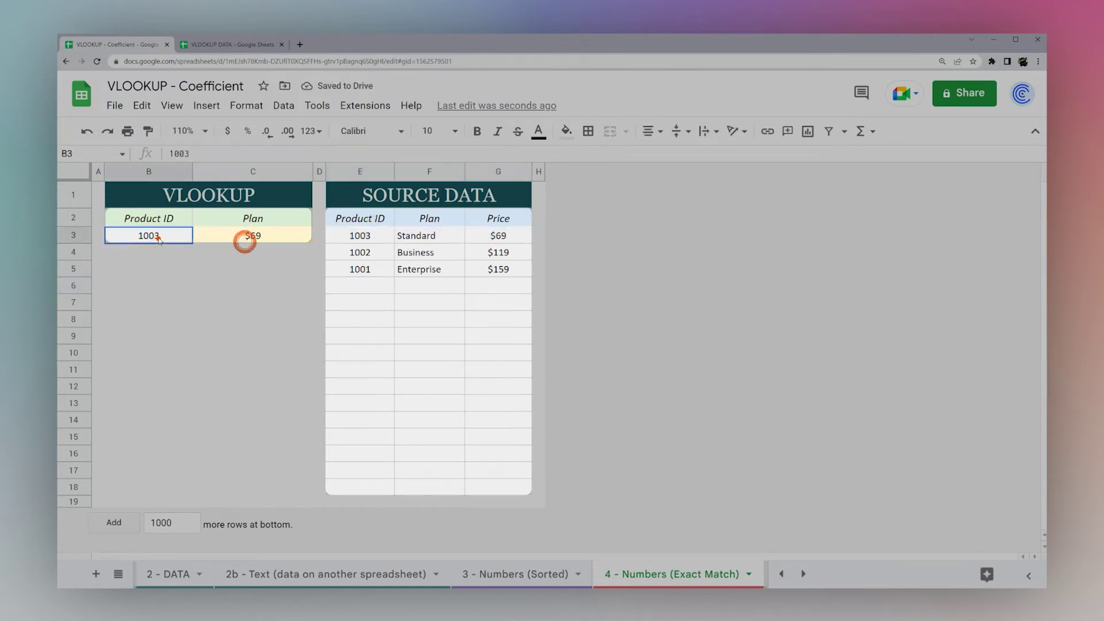
type("1001")
key("Return")
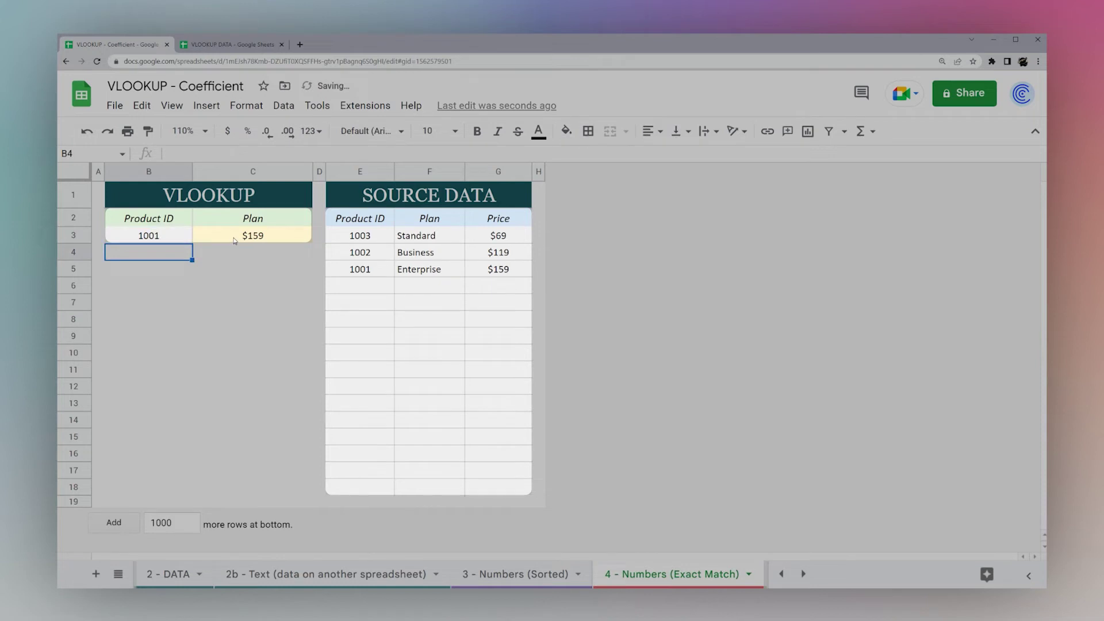
left_click(229, 236)
left_click_drag(373, 269, 521, 270)
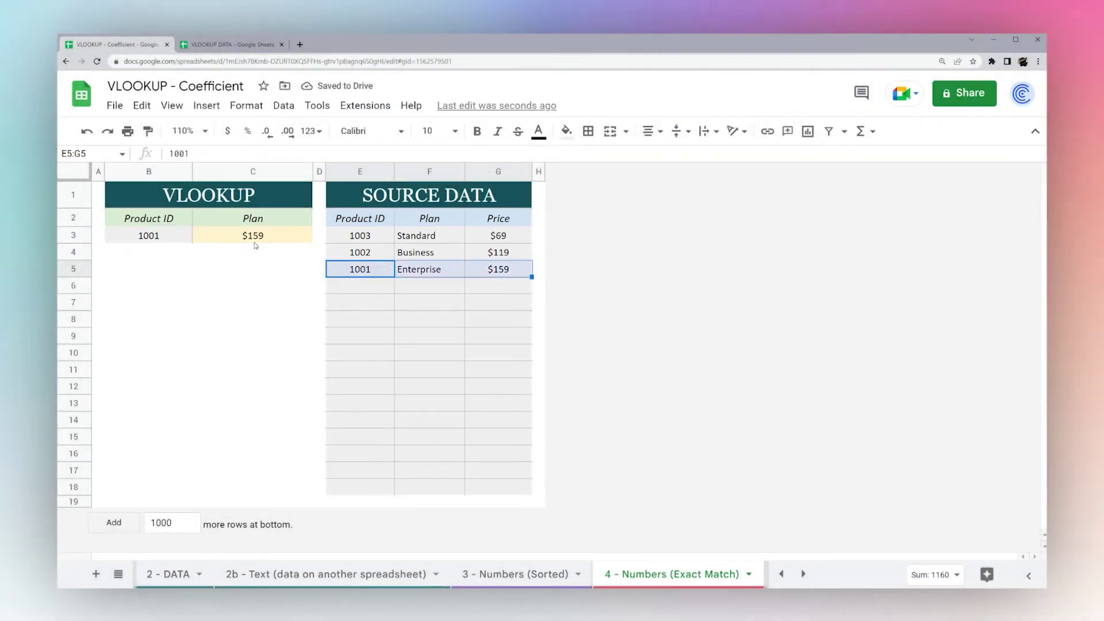
left_click(253, 239)
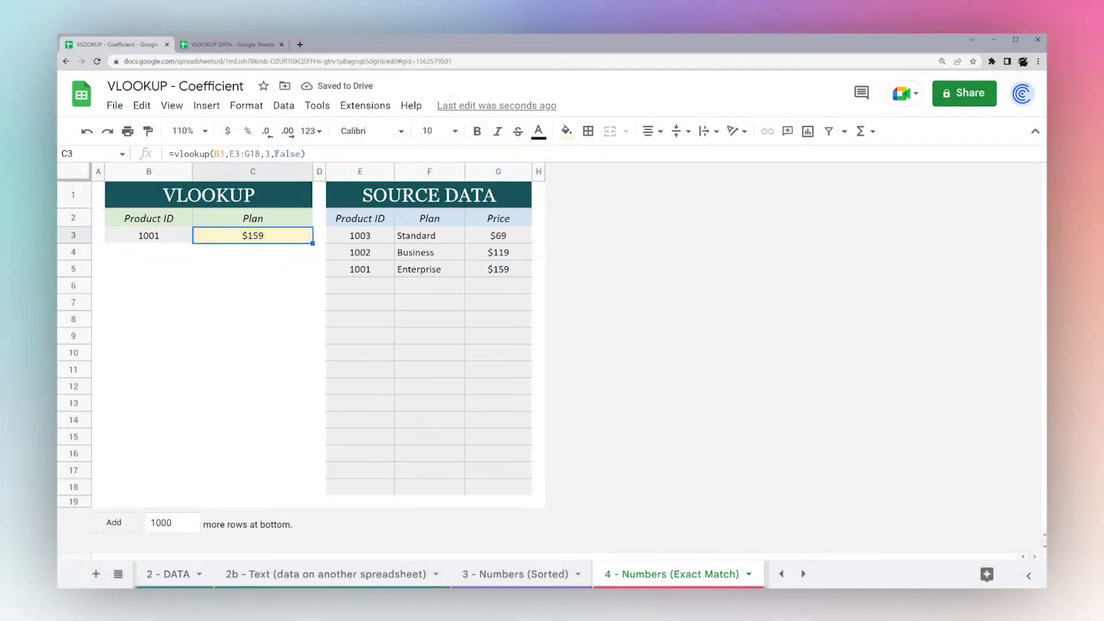
double_click(288, 153)
key("Escape")
left_click(502, 576)
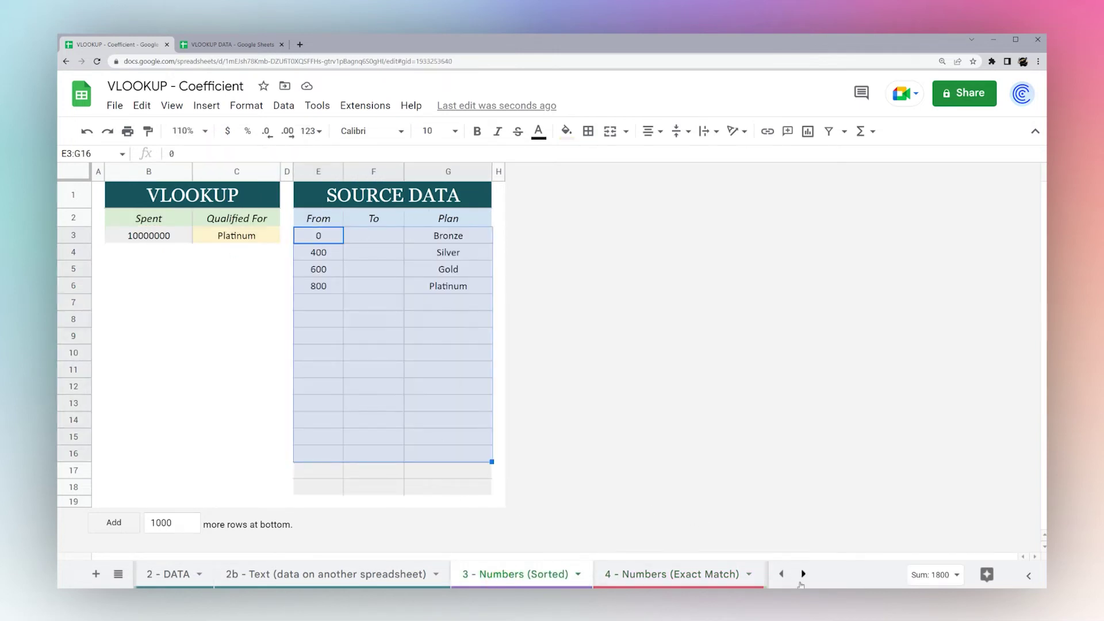
Go to the 5 - Wildcard Match sheet and enter A as the Product ID in B3
left_click(118, 573)
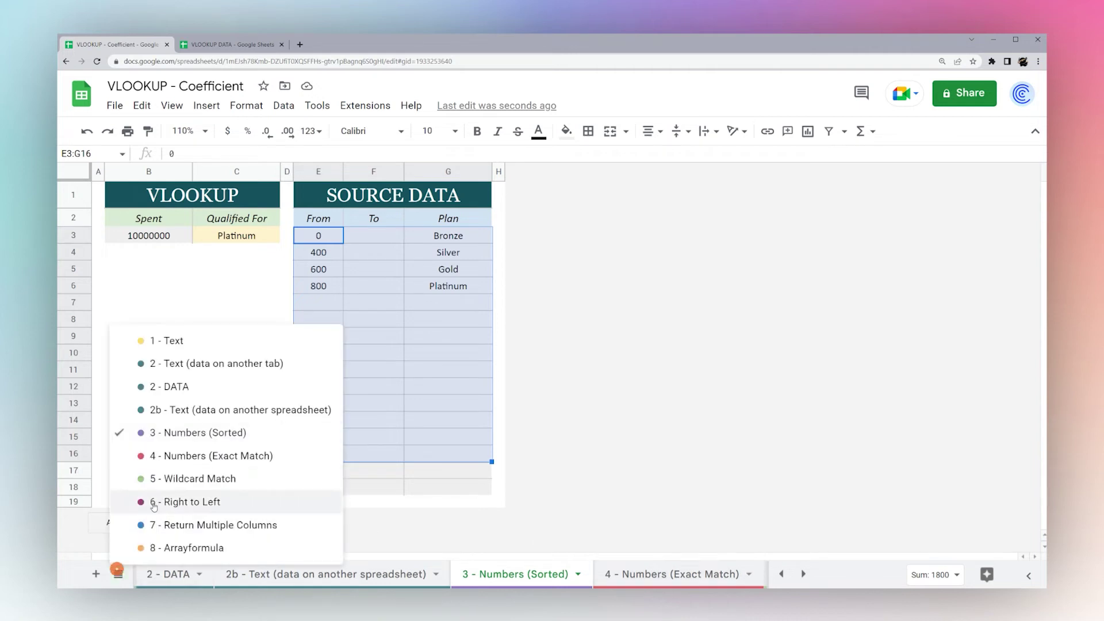
left_click(192, 477)
left_click(232, 239)
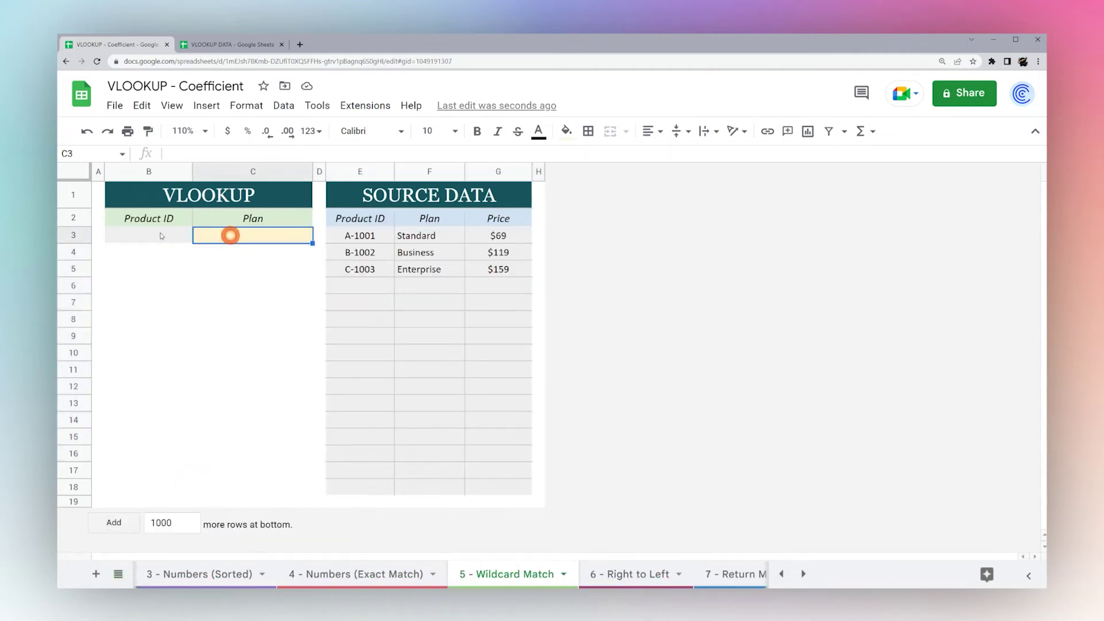
left_click(159, 239)
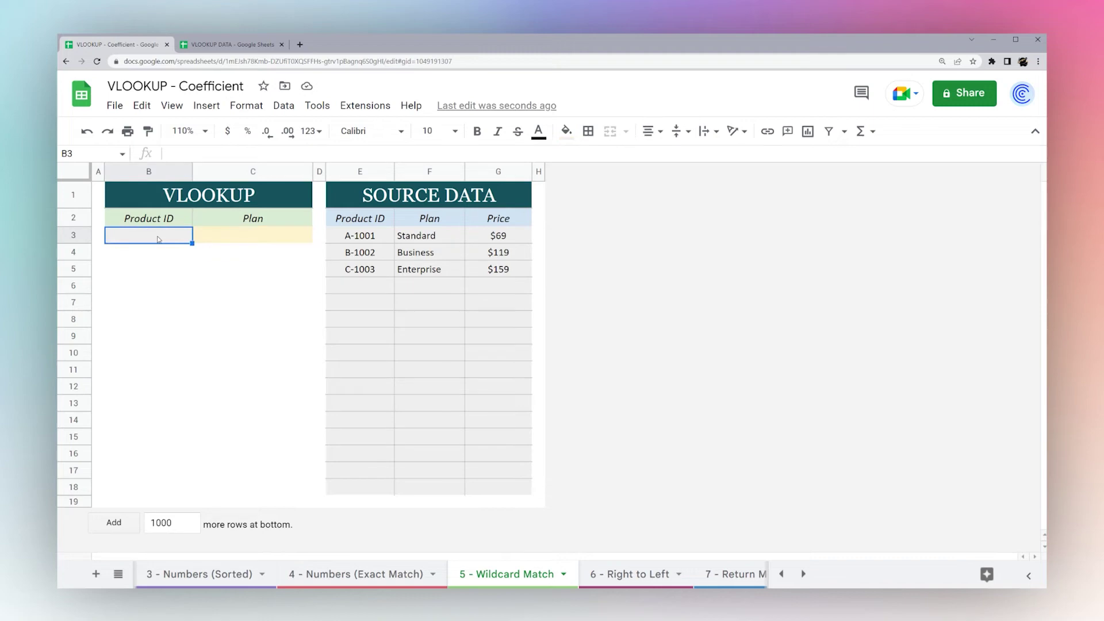
type("A")
key("Return")
Enter =vlookup(B3&"*",E3:G18,3,false) in C3, returning $69
left_click(233, 241)
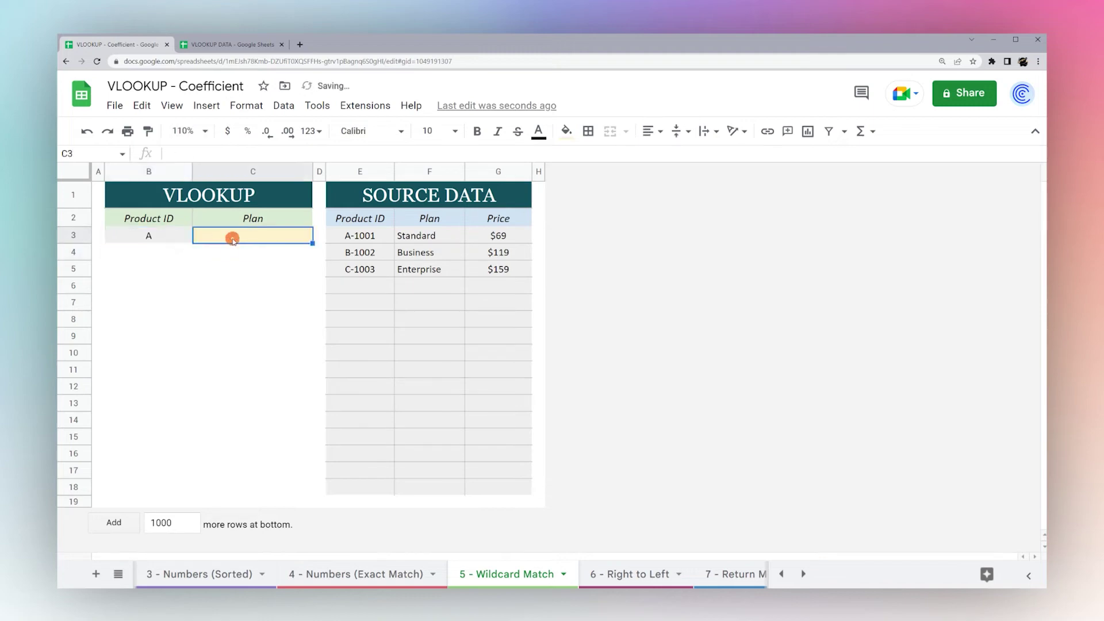
type("=vlookup(")
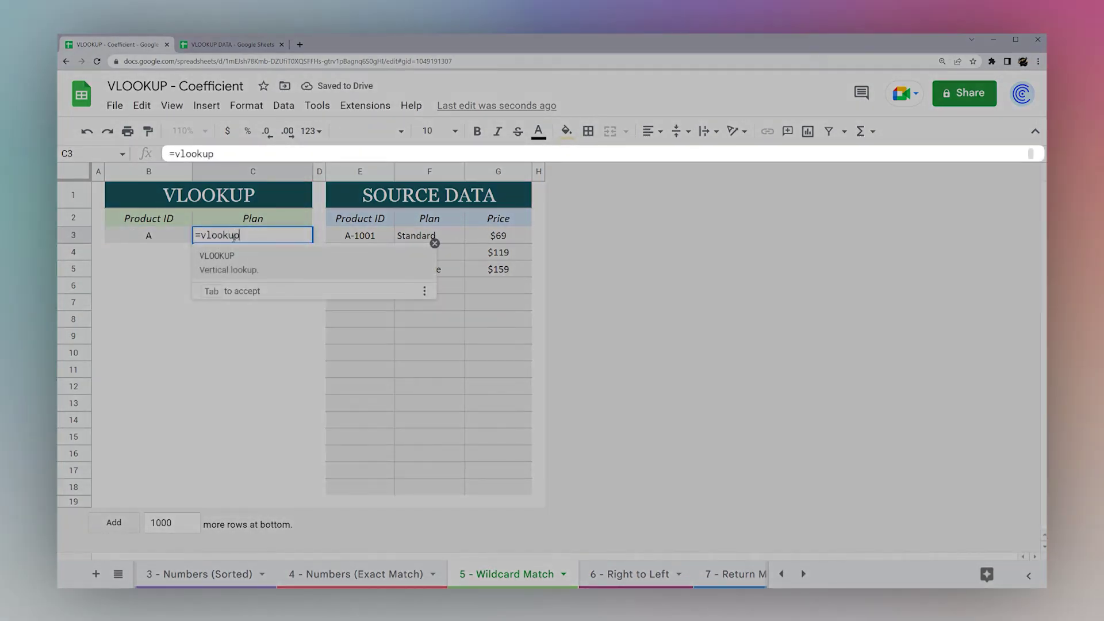
left_click(148, 236)
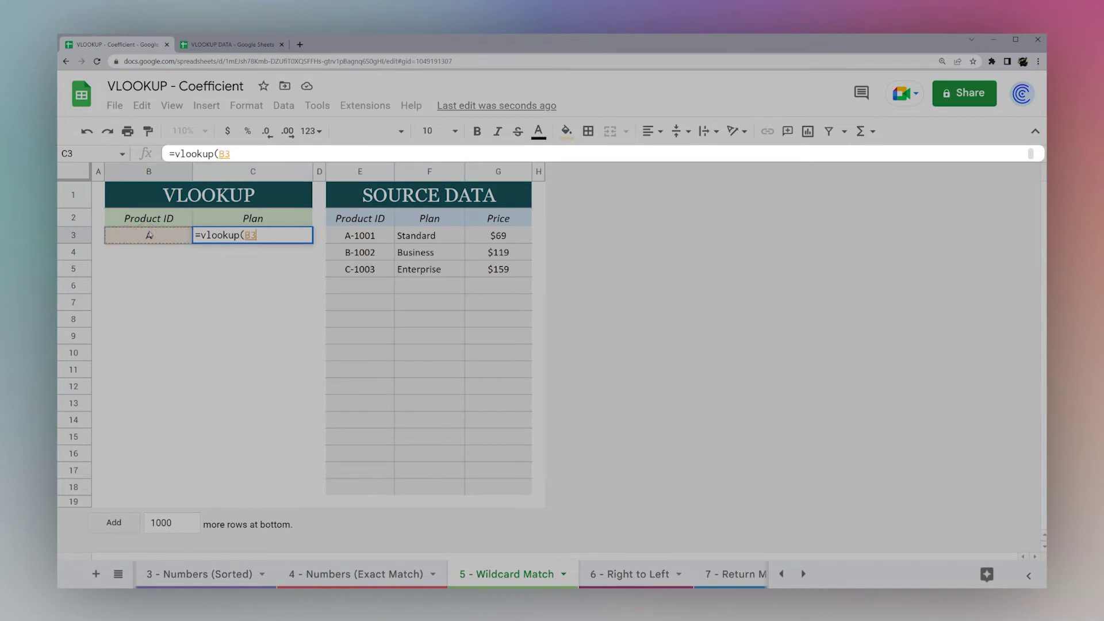
type("&\"*")
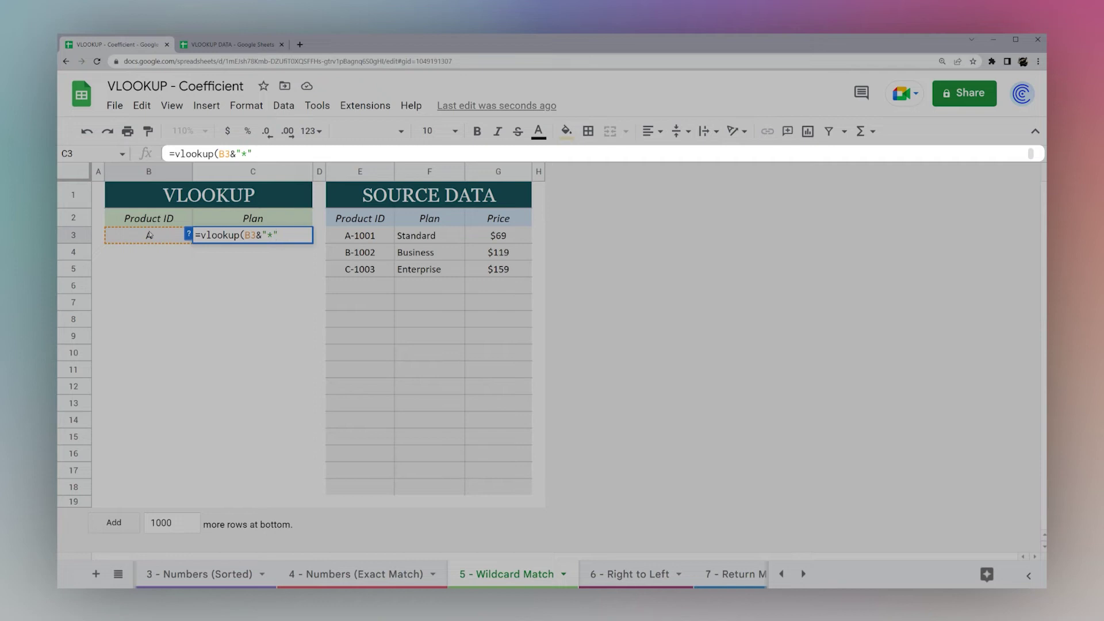
type(",")
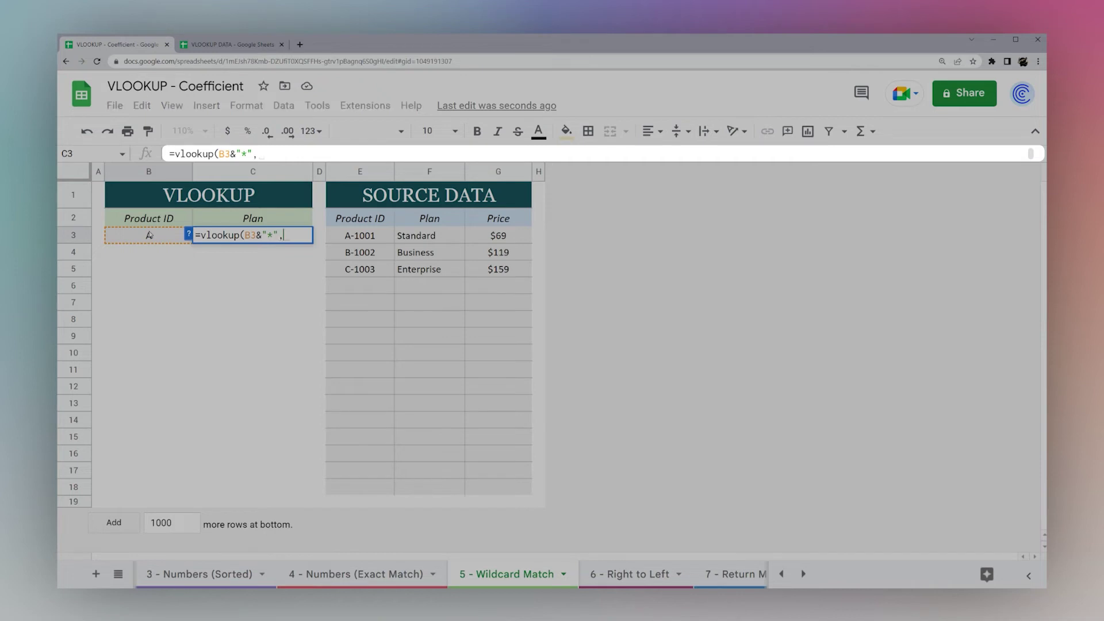
left_click_drag(372, 243, 507, 493)
type(",3,false)")
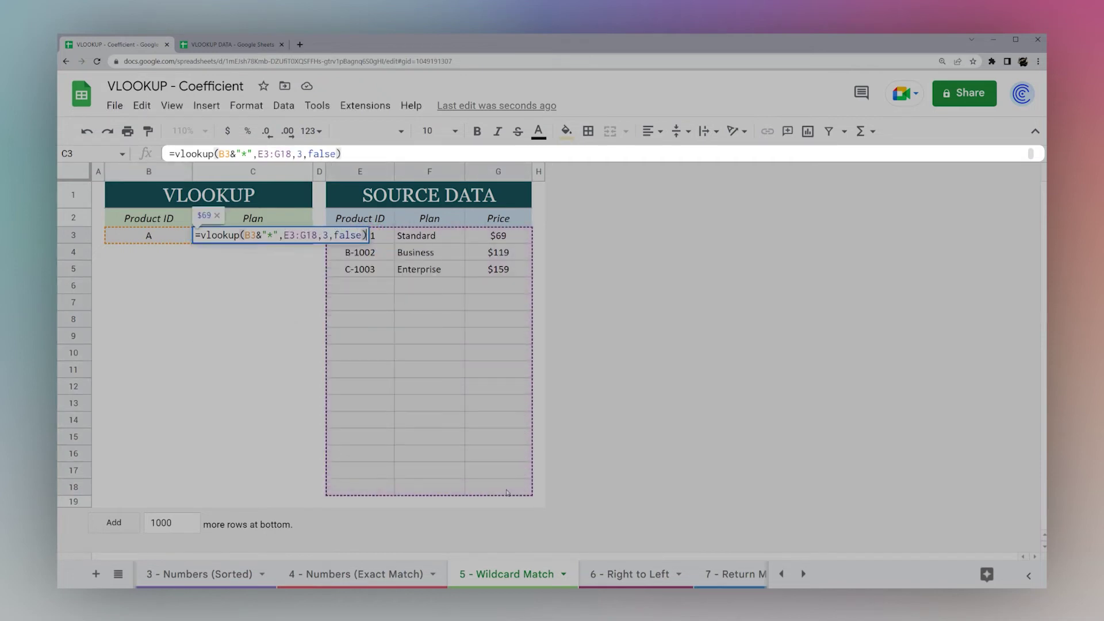
key("Return")
Change the lookup letter to B ($119 from B-1002), then C ($159 from C-1003)
left_click(270, 235)
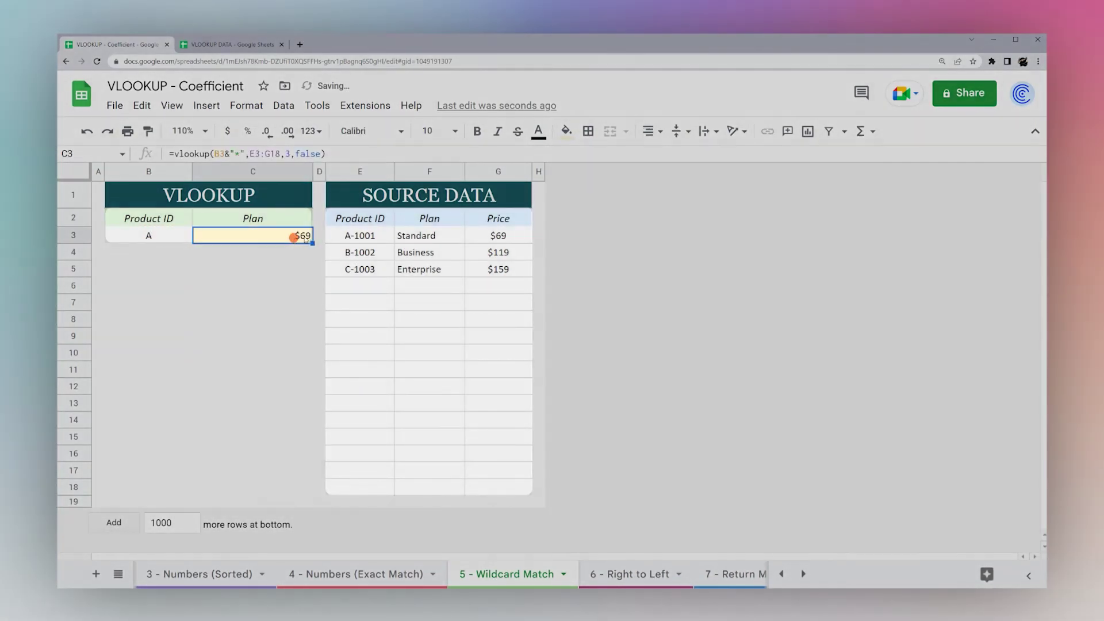
left_click(161, 230)
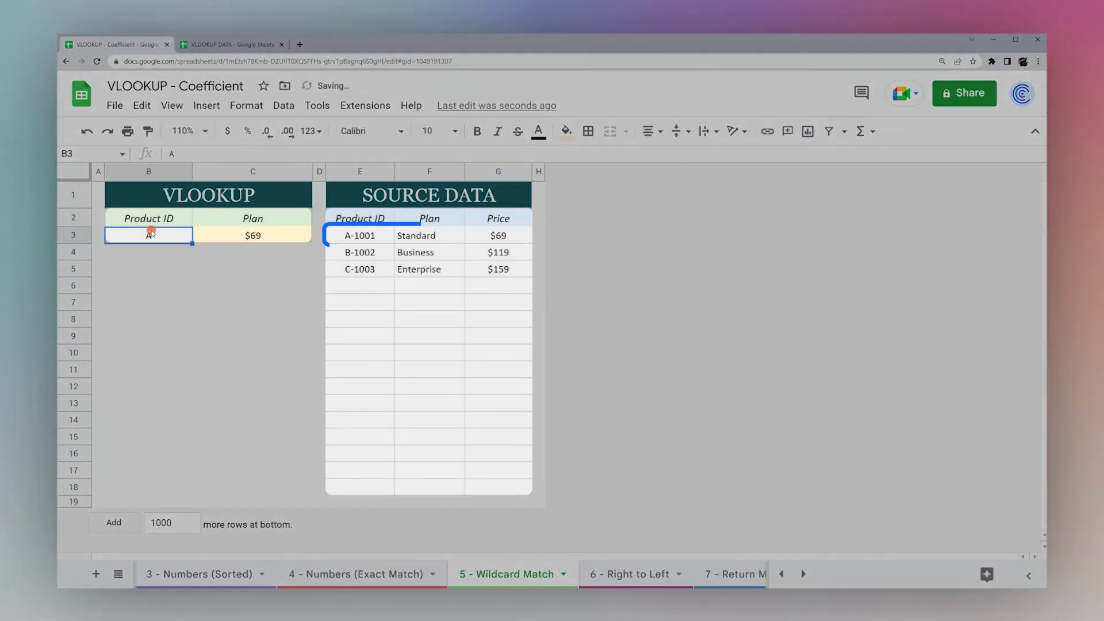
type("B")
key("Return")
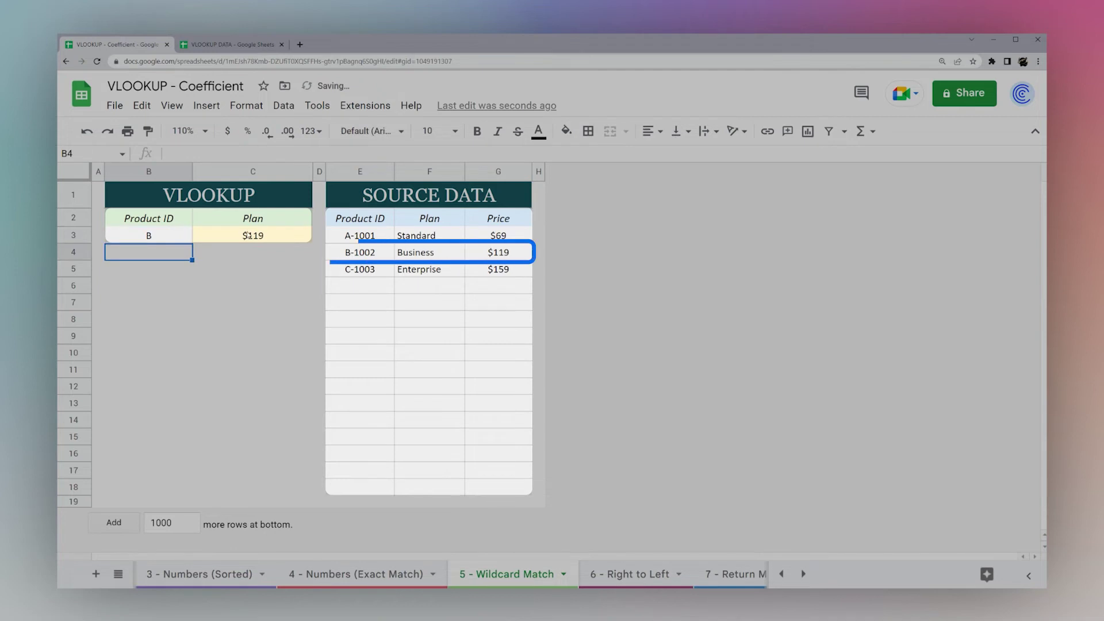
left_click(244, 235)
left_click(360, 253)
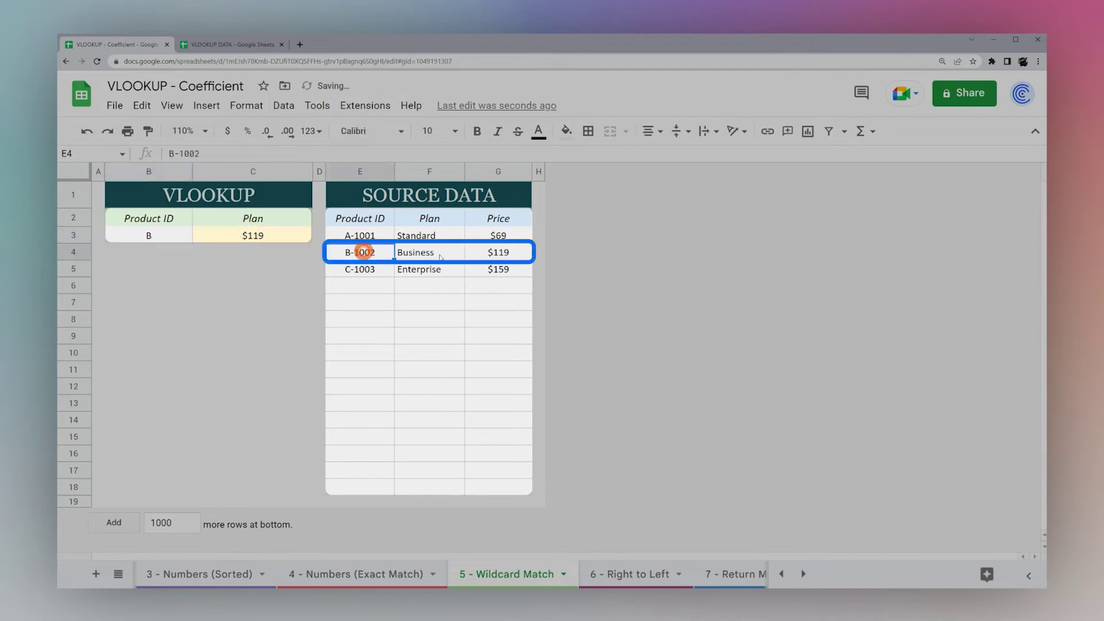
left_click(154, 237)
type("C")
key("Return")
left_click(279, 234)
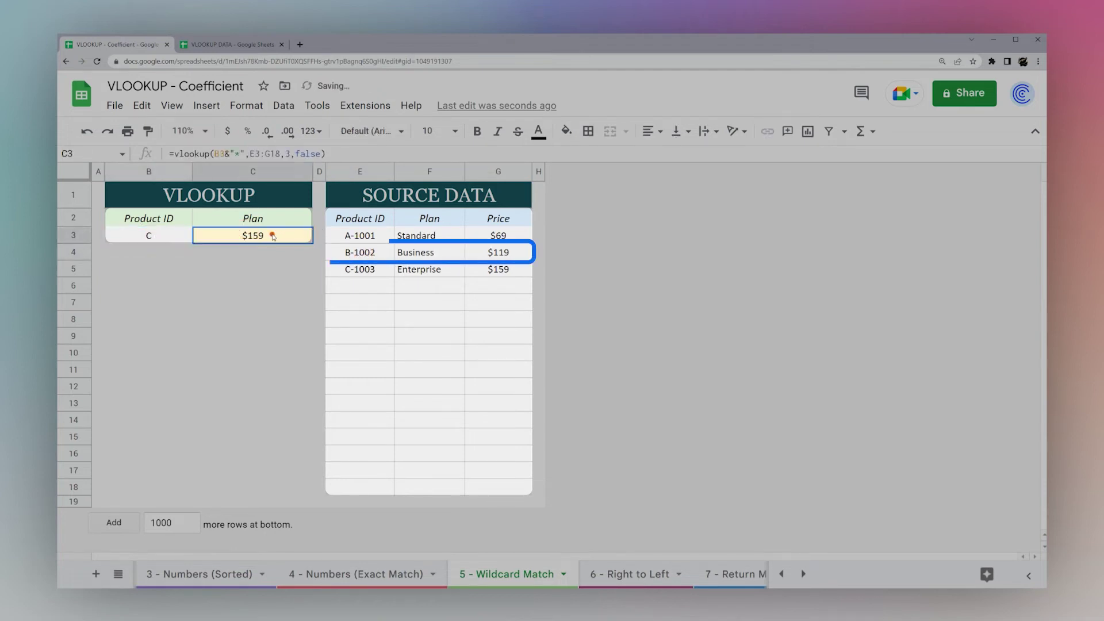
left_click(348, 271)
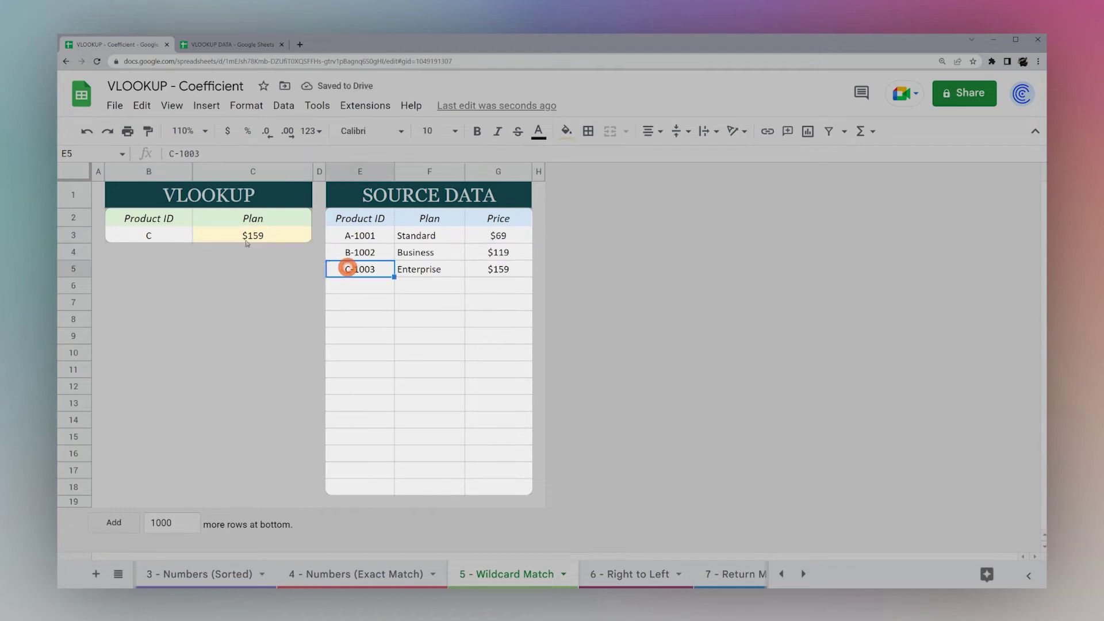
left_click(244, 236)
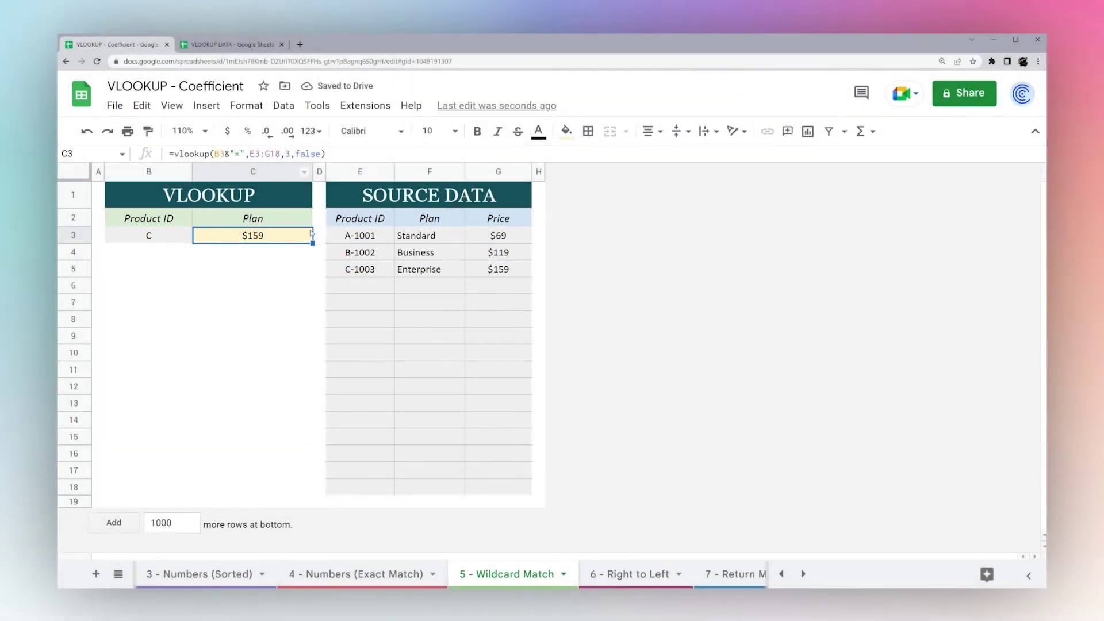
Rewrite the source IDs as 1001A, 1002B and 1003C with the letter at the end
left_click(347, 236)
double_click(347, 236)
key("BackSpace")
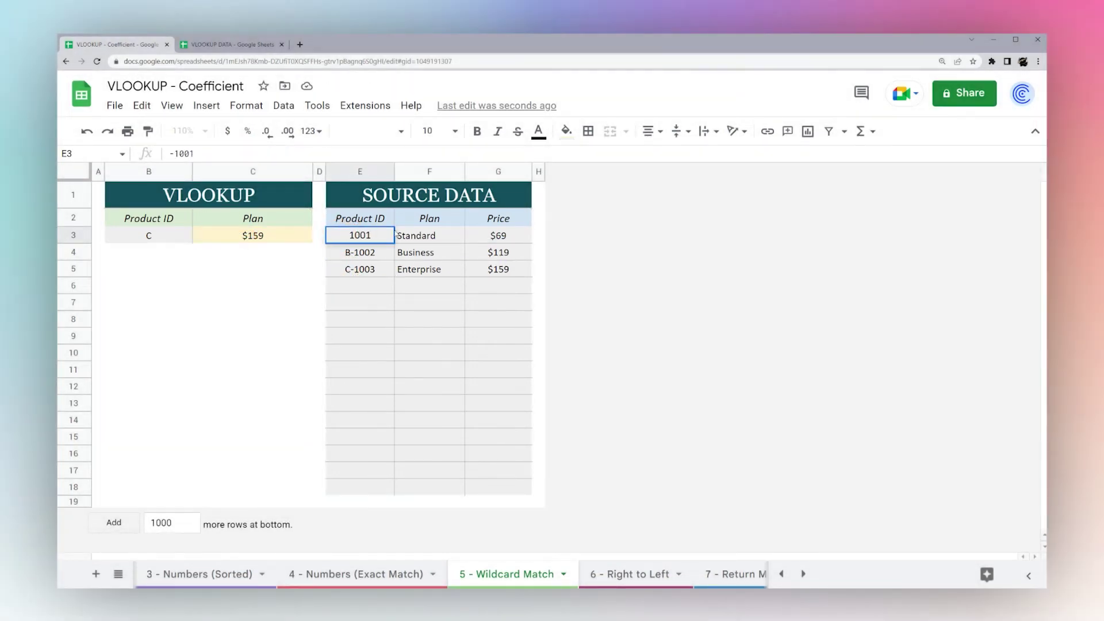
key("Delete")
key("End")
type("A")
key("Return")
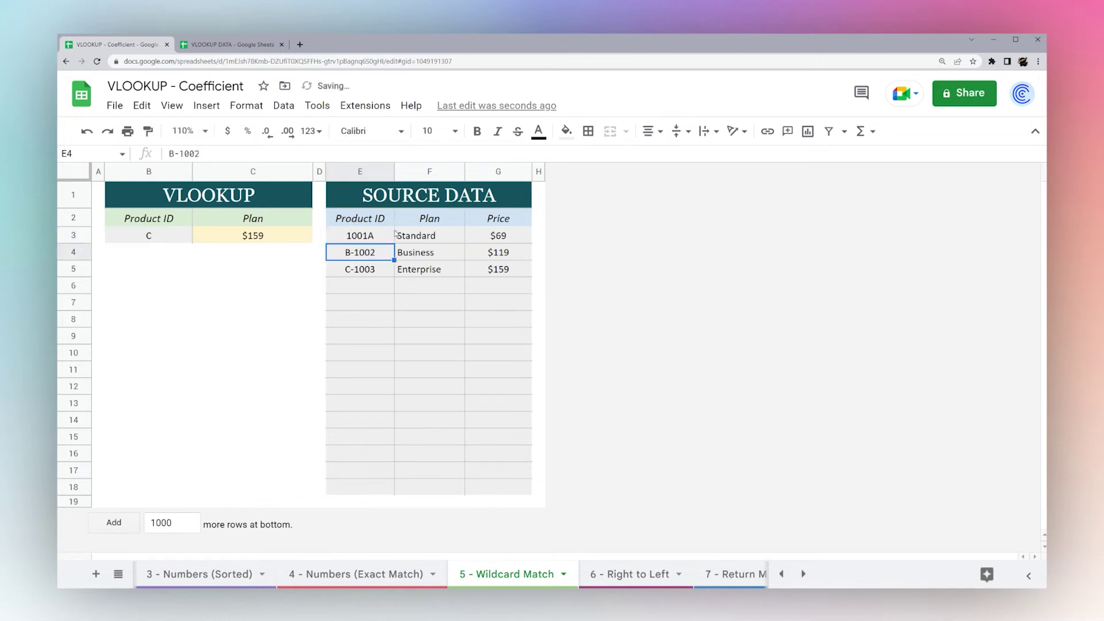
double_click(358, 254)
key("BackSpace")
key("BackSpace")
key("End")
type("B")
key("Return")
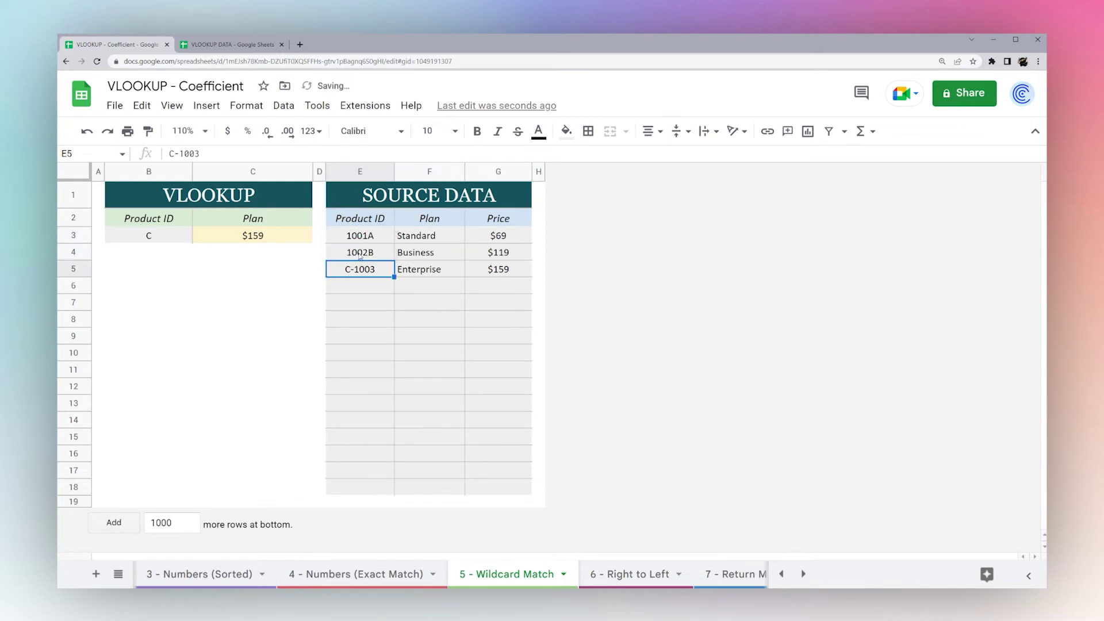
double_click(355, 269)
key("BackSpace")
key("BackSpace")
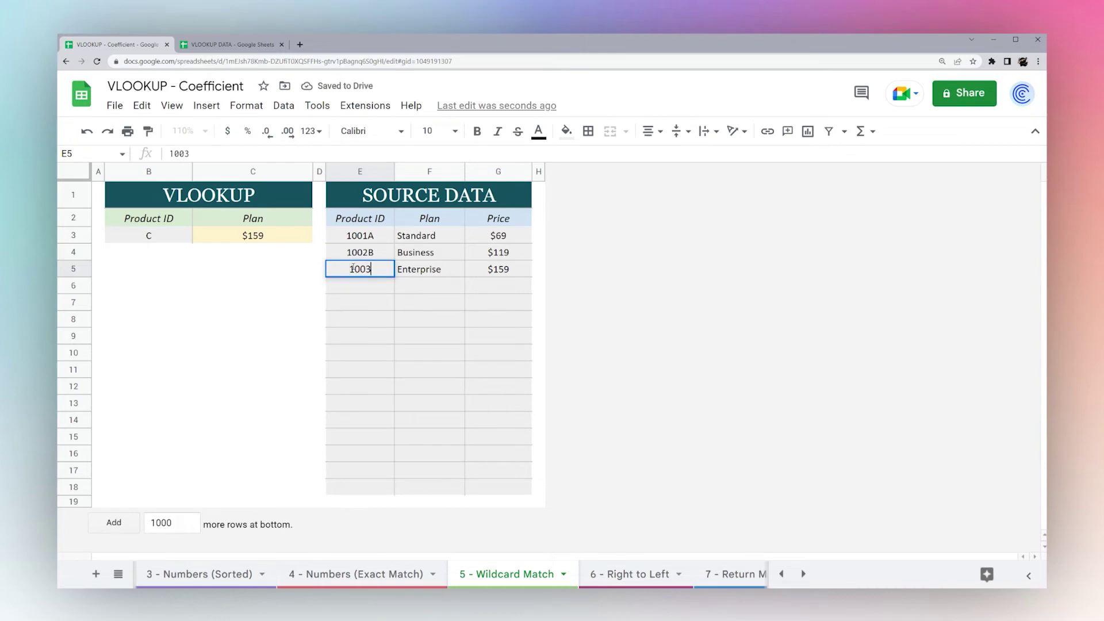
key("End")
type("C")
key("Return")
Change C3 to =vlookup("*"&B3,E3:G18,3,false) and set B3 to B, returning $119
left_click(155, 234)
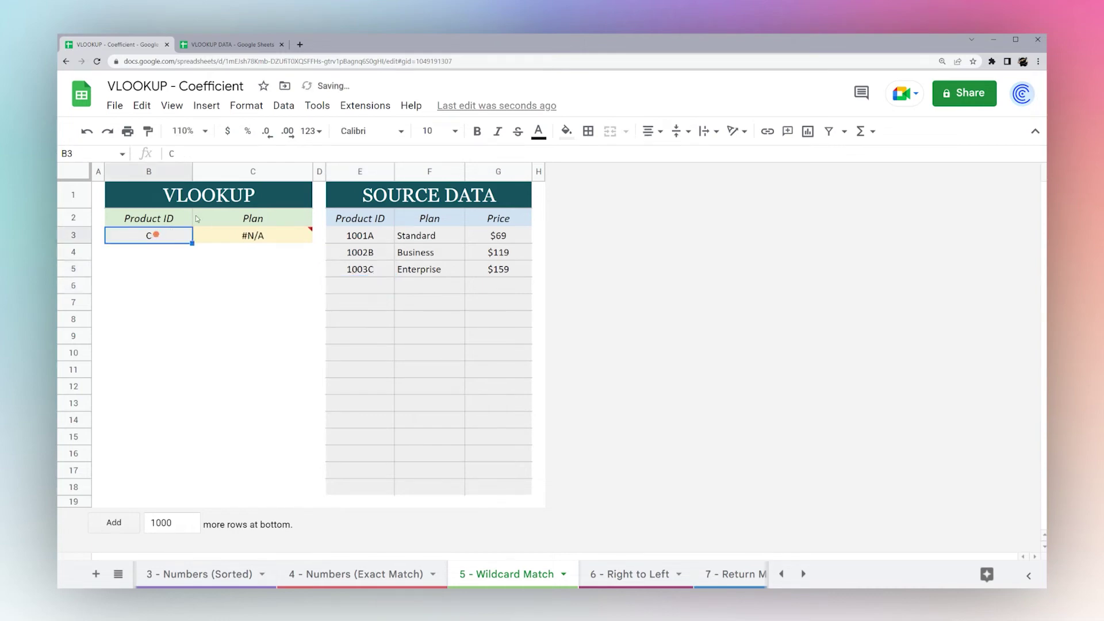
left_click(242, 237)
left_click(214, 154)
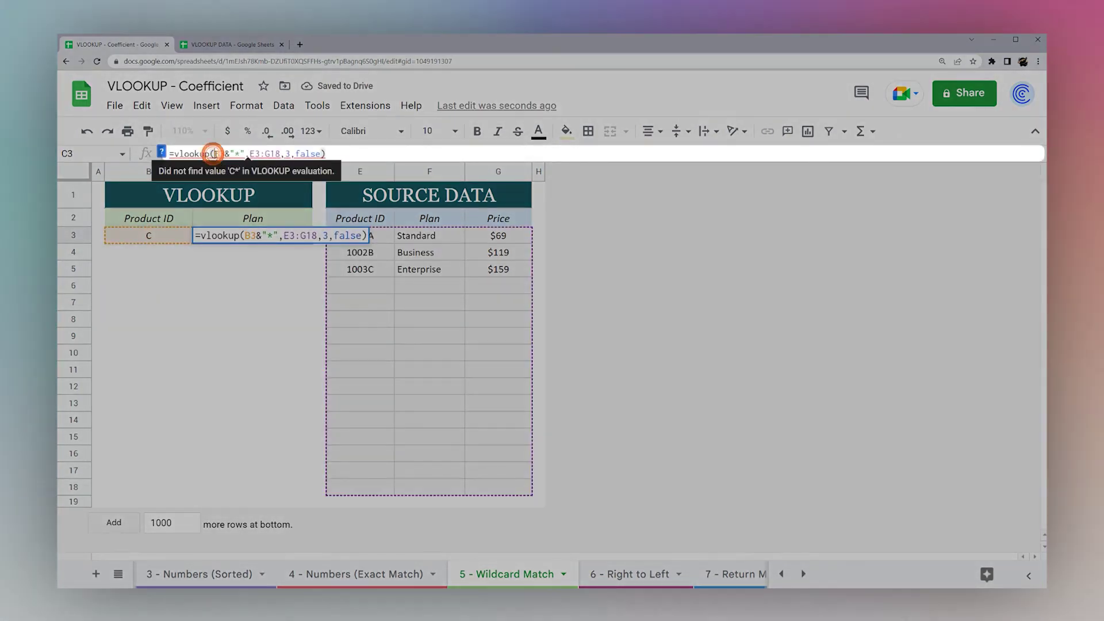
type("\"*\"")
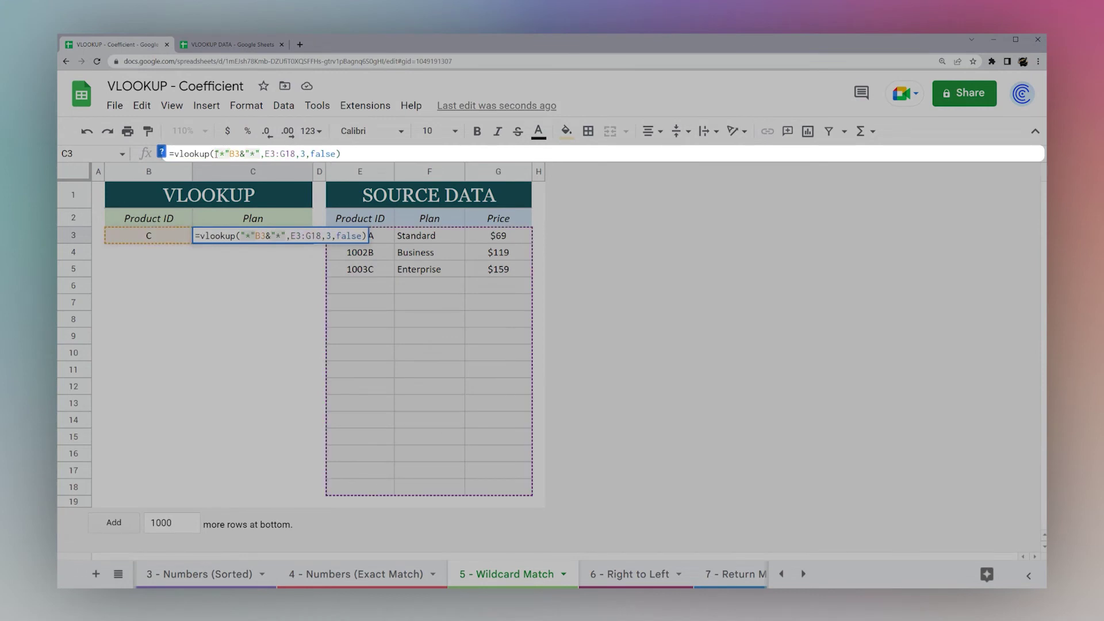
type("&")
key("BackSpace")
key("BackSpace")
key("BackSpace")
key("BackSpace")
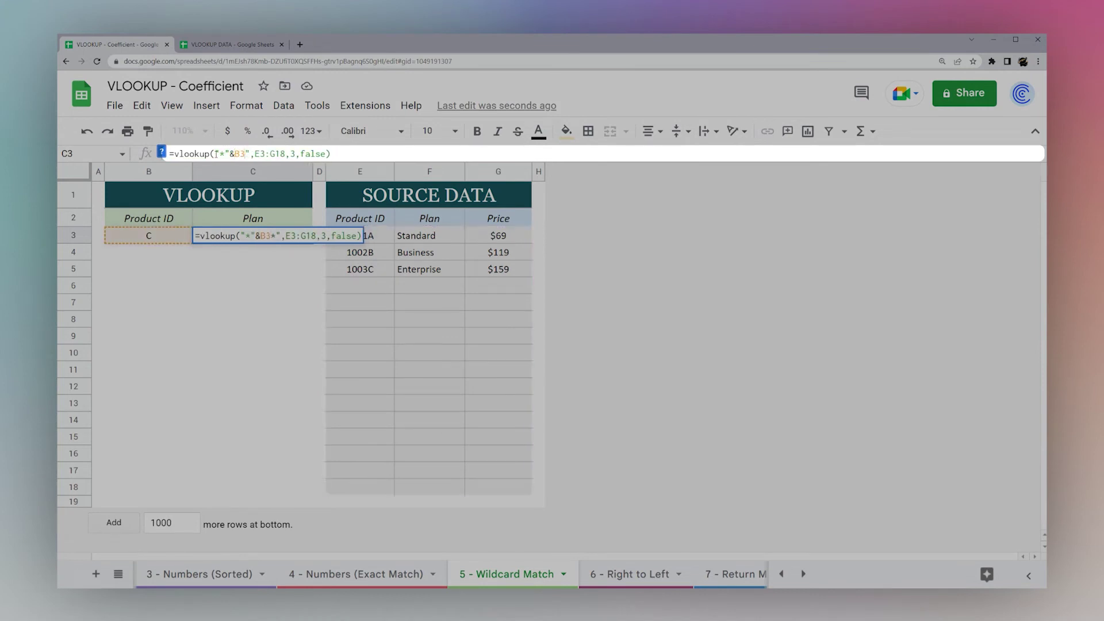
key("Return")
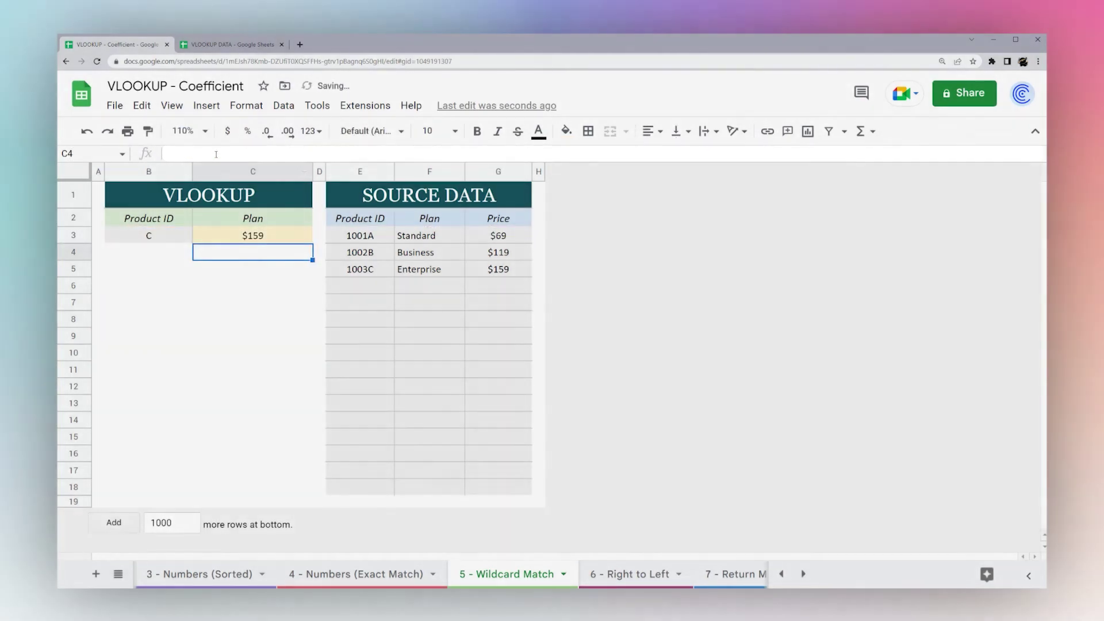
left_click(250, 235)
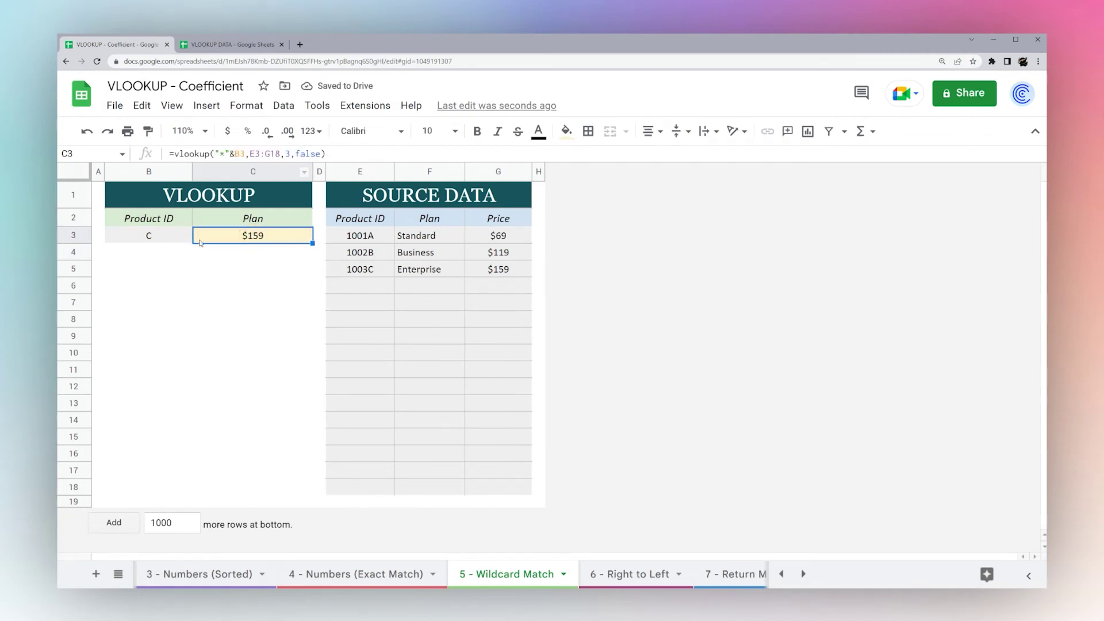
left_click(176, 237)
type("B")
key("Return")
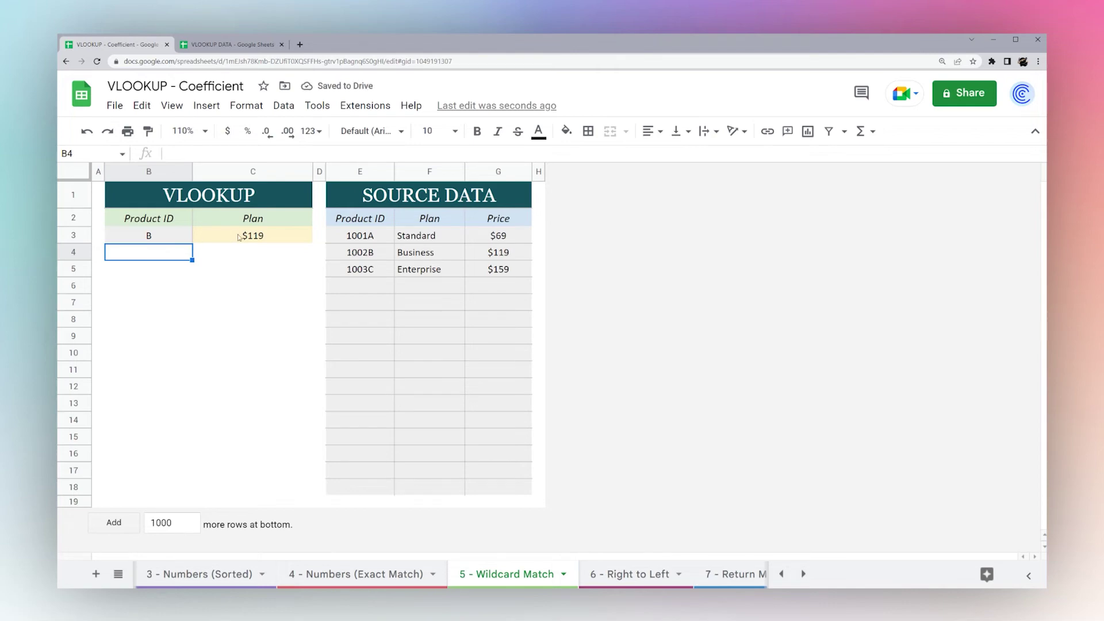
left_click(272, 241)
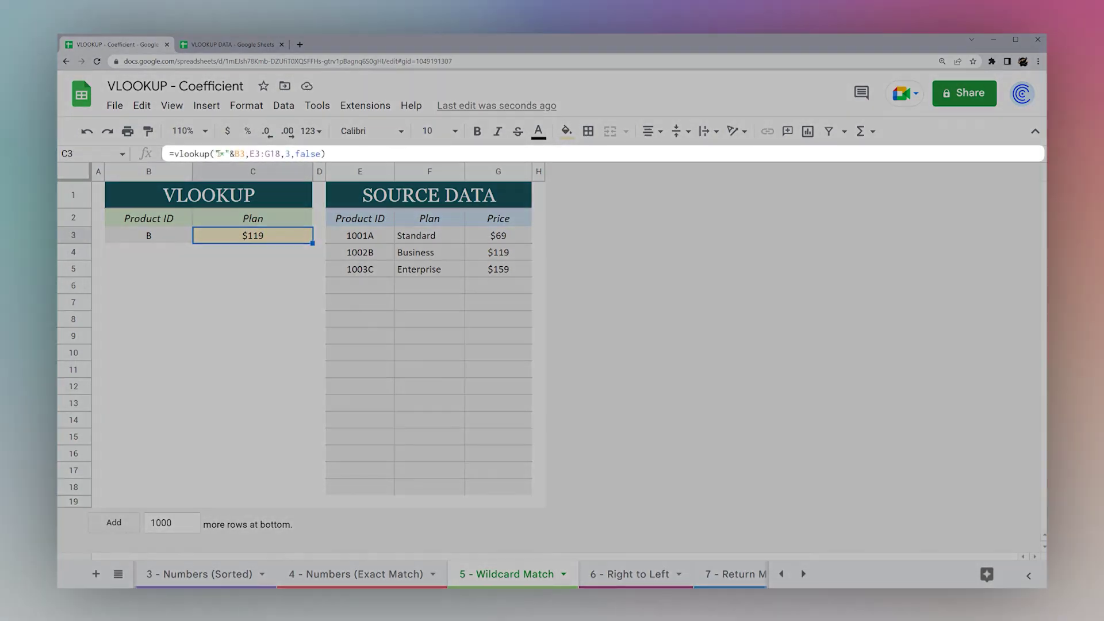
left_click(217, 154)
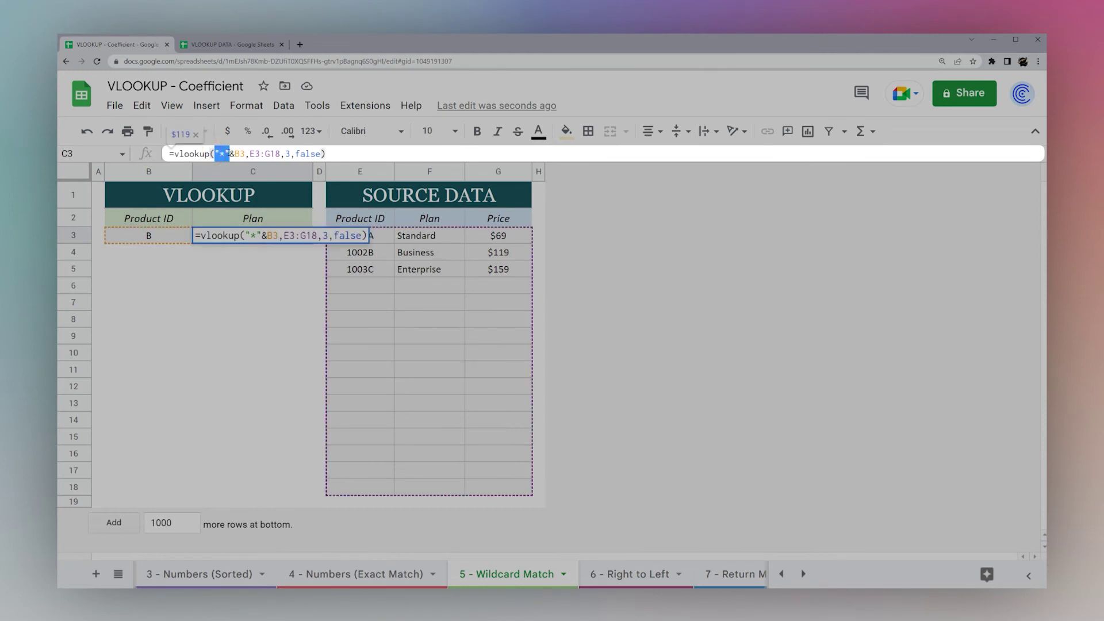
left_click_drag(226, 154, 233, 153)
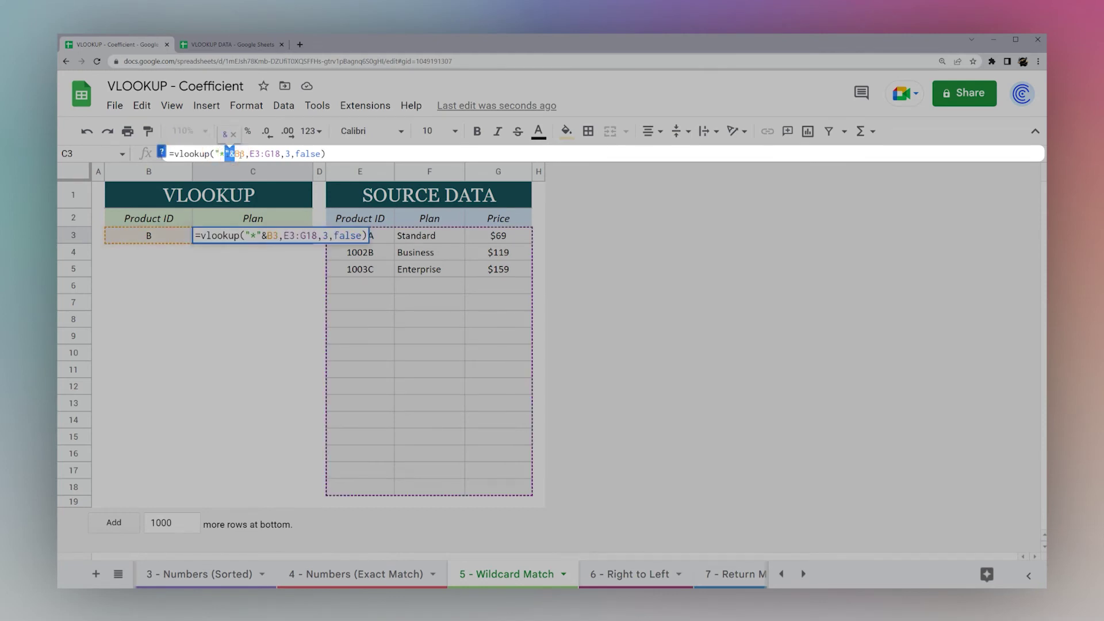
left_click(226, 153)
type("B")
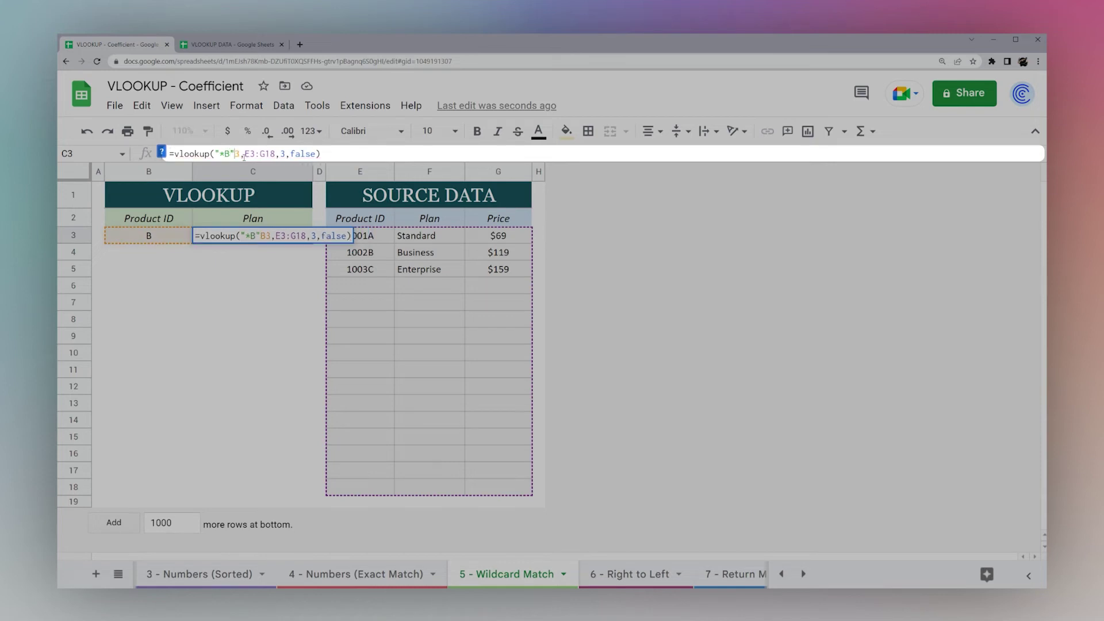
key("BackSpace")
key("BackSpace")
key("BackSpace")
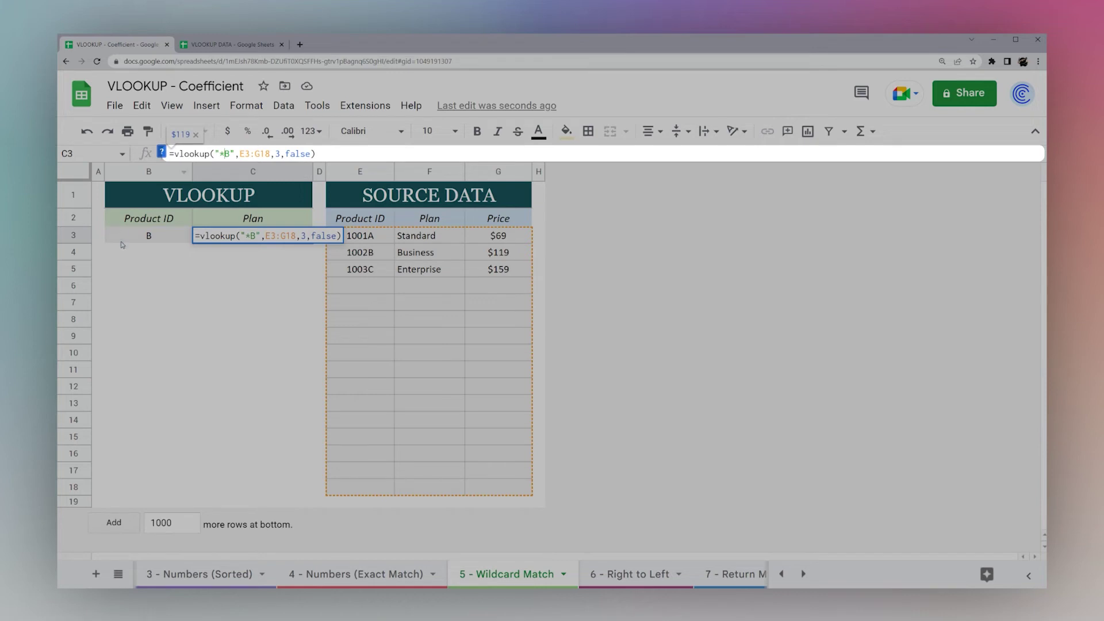
key("Return")
left_click(144, 234)
key("Delete")
key("Right")
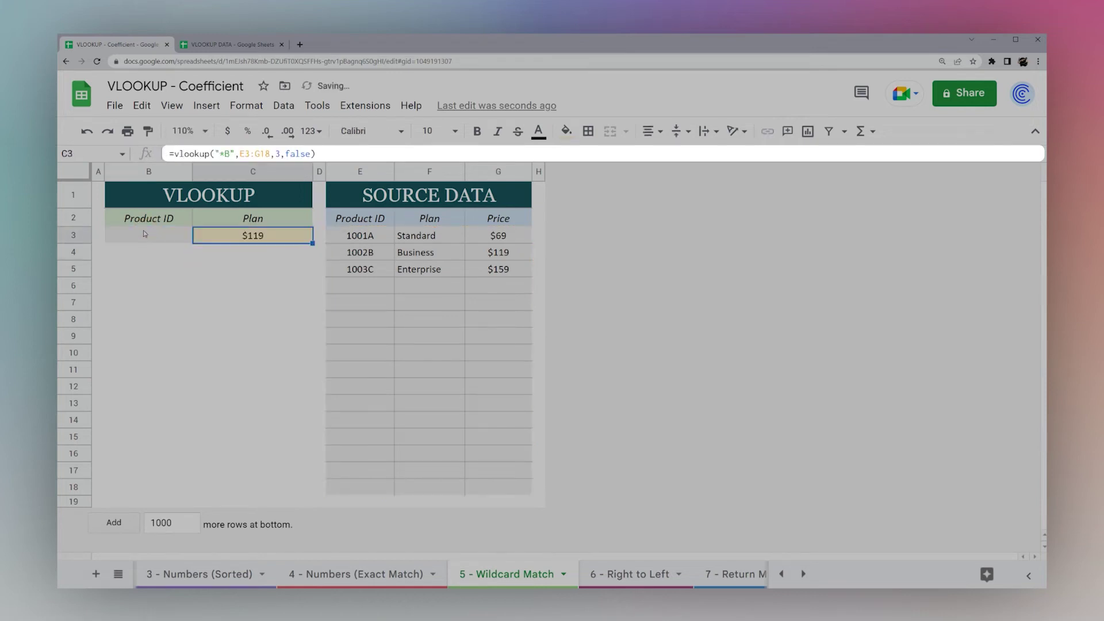
key("Return")
key("BackSpace")
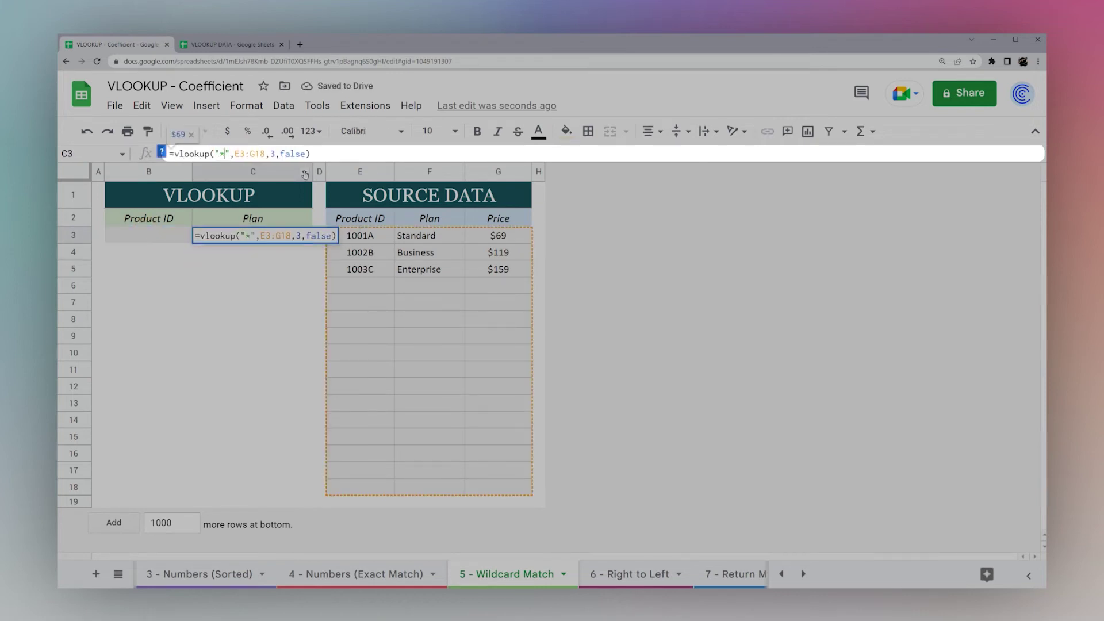
type("&")
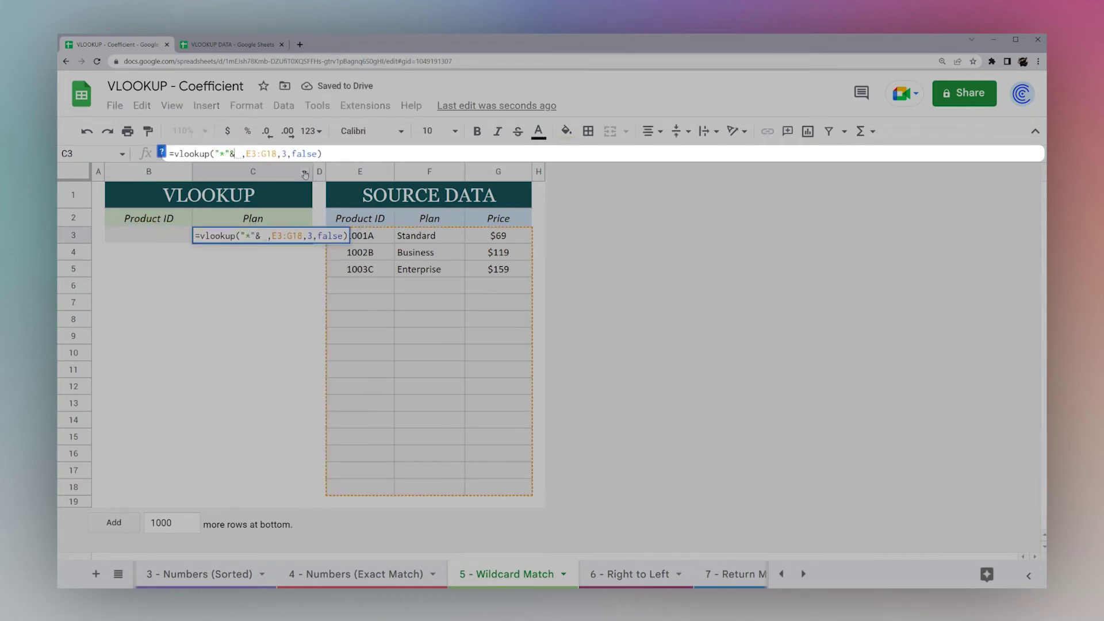
left_click(150, 235)
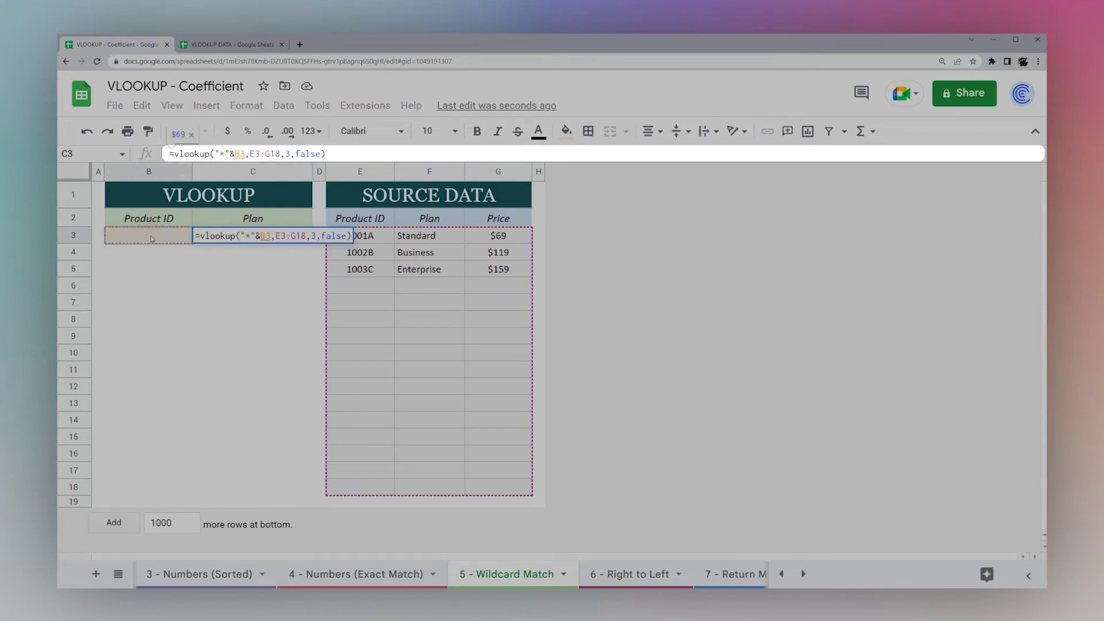
key("Return")
left_click(151, 236)
type("A")
key("Return")
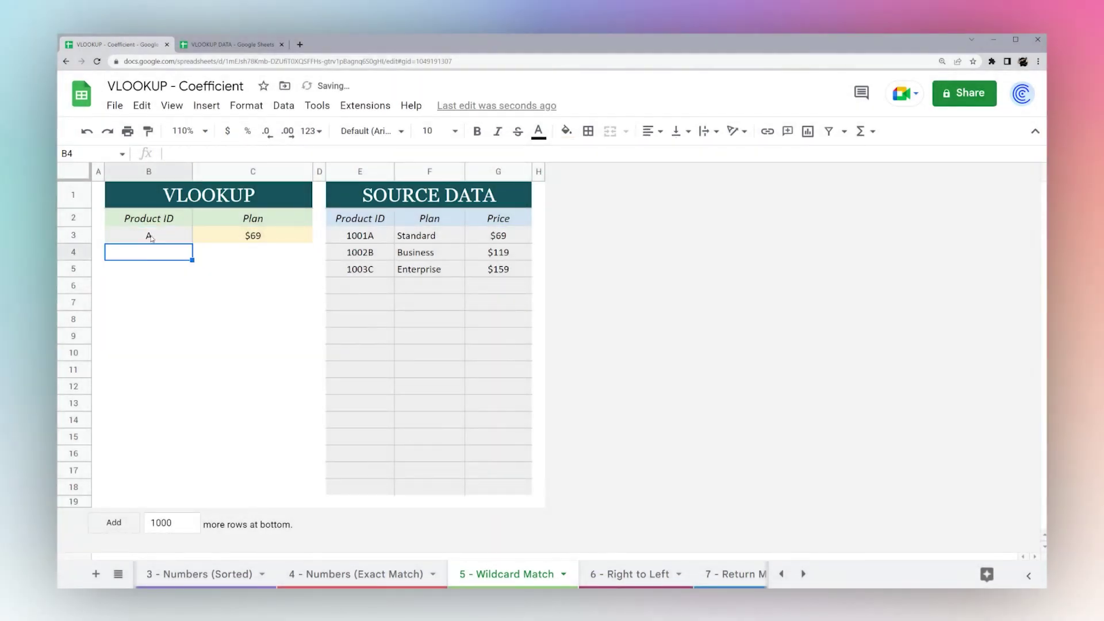
left_click(150, 236)
type("B")
key("Return")
left_click(232, 237)
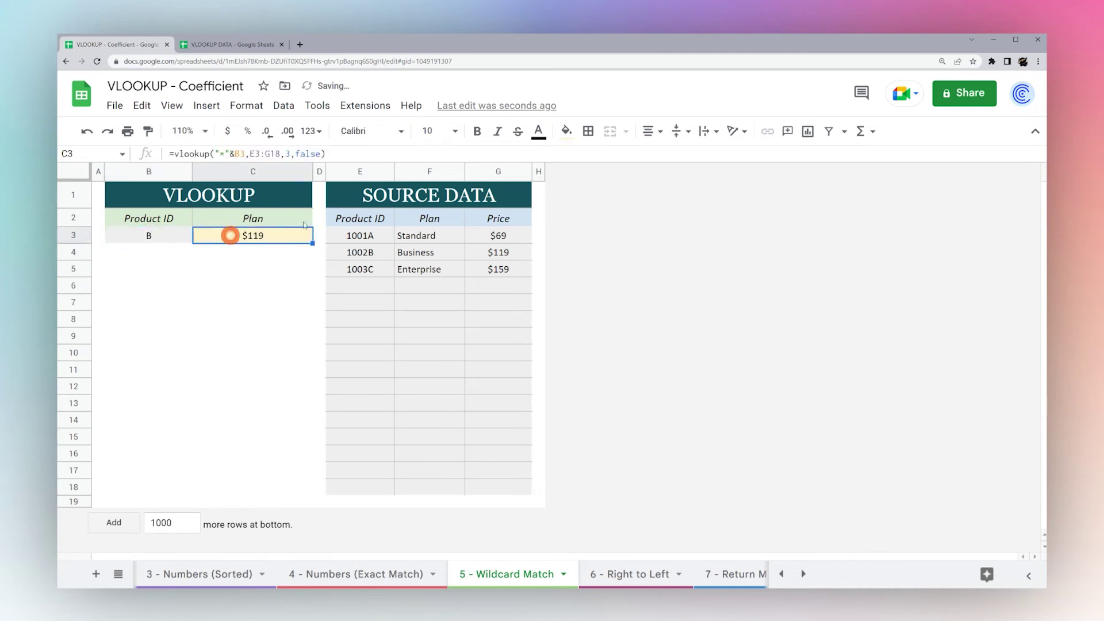
Go to the '6 - Right to Left' sheet and choose Standard as B3's plan
left_click(227, 153)
left_click(633, 573)
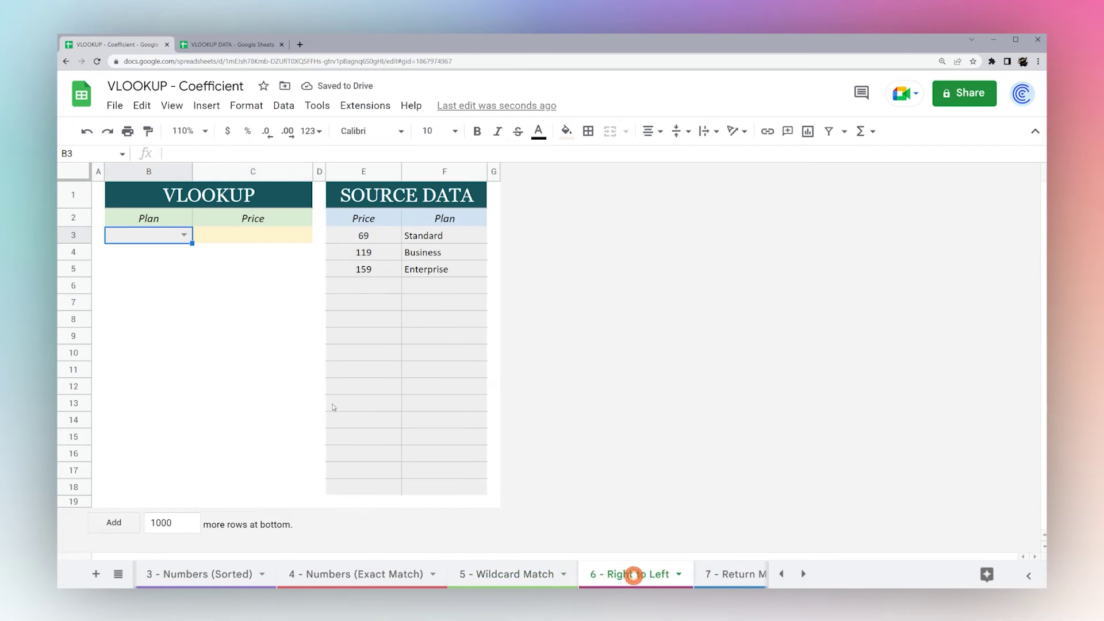
left_click(183, 234)
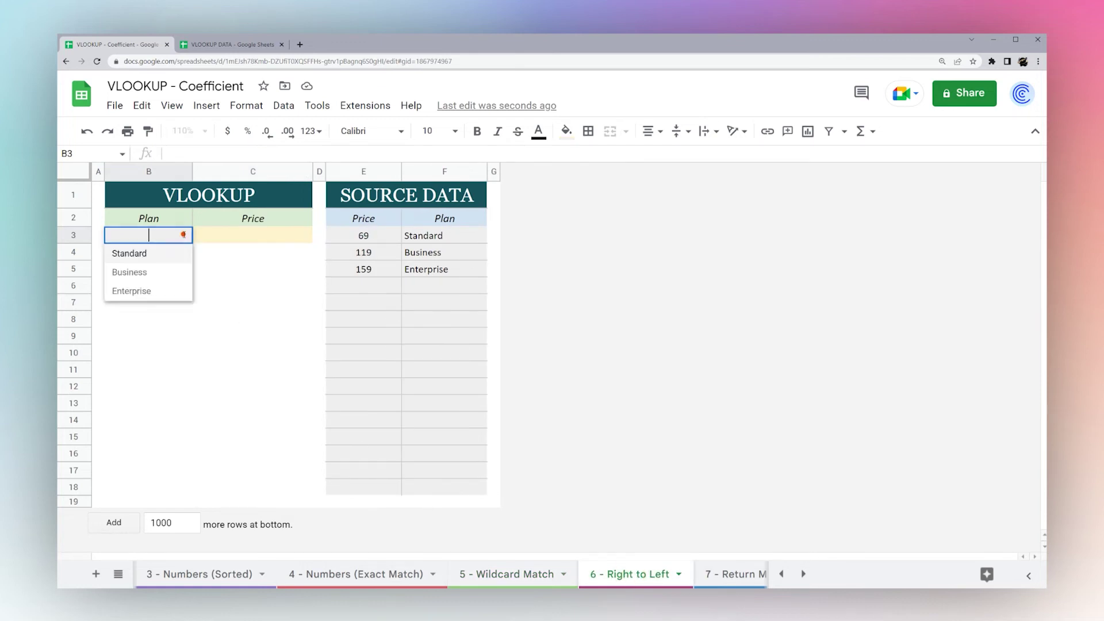
left_click(116, 251)
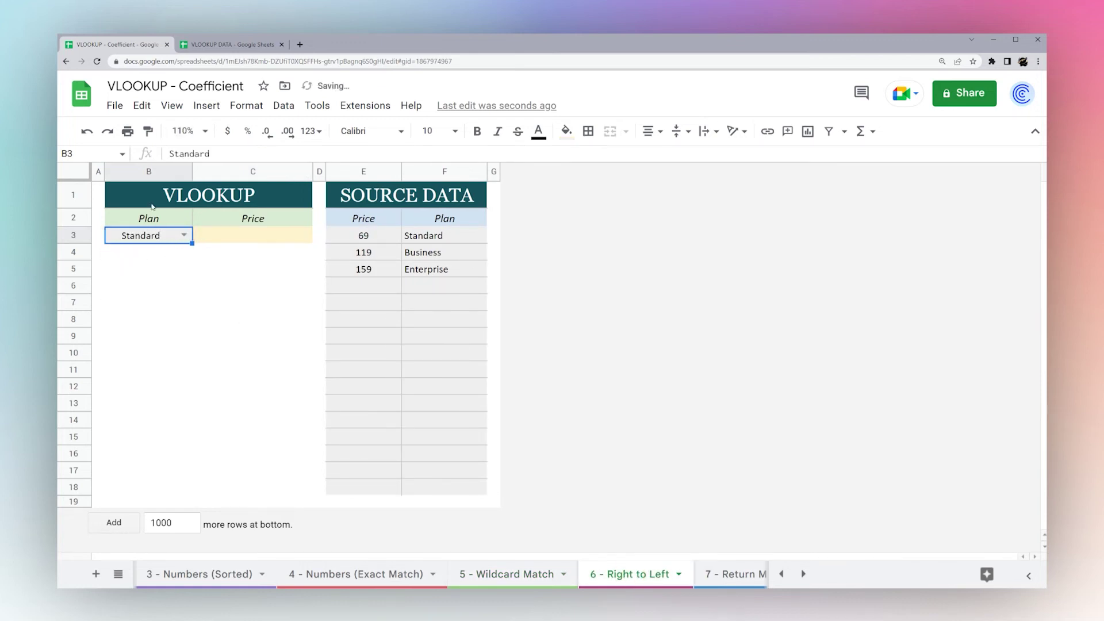
Enter =vlookup(B3,E:F,2,false) in C3, which returns #N/A
left_click(263, 235)
type("=vlookup")
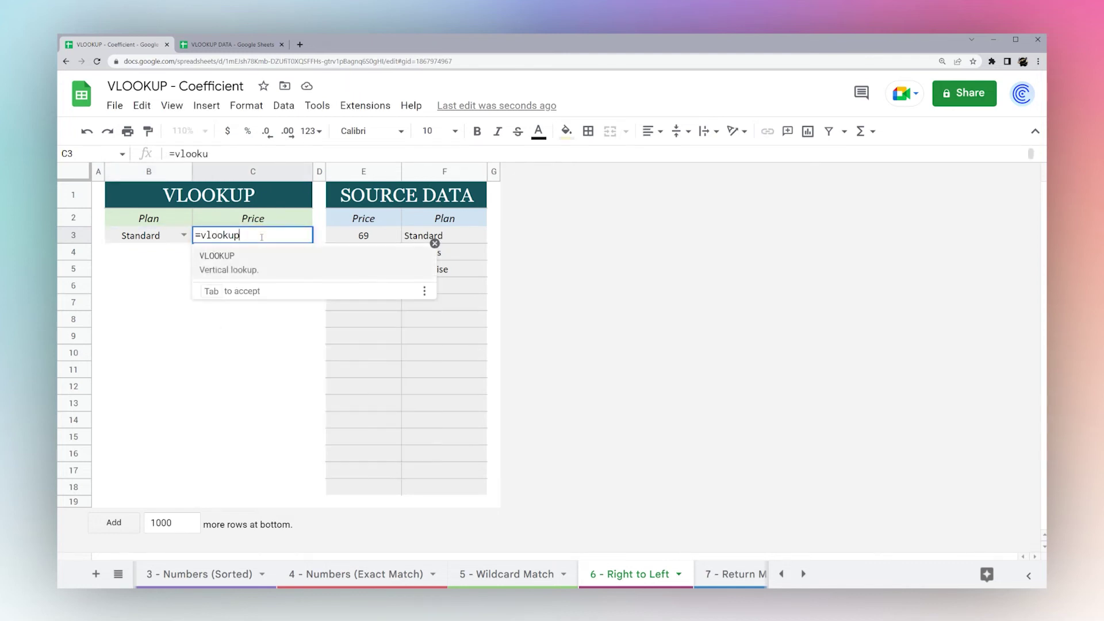
type("(")
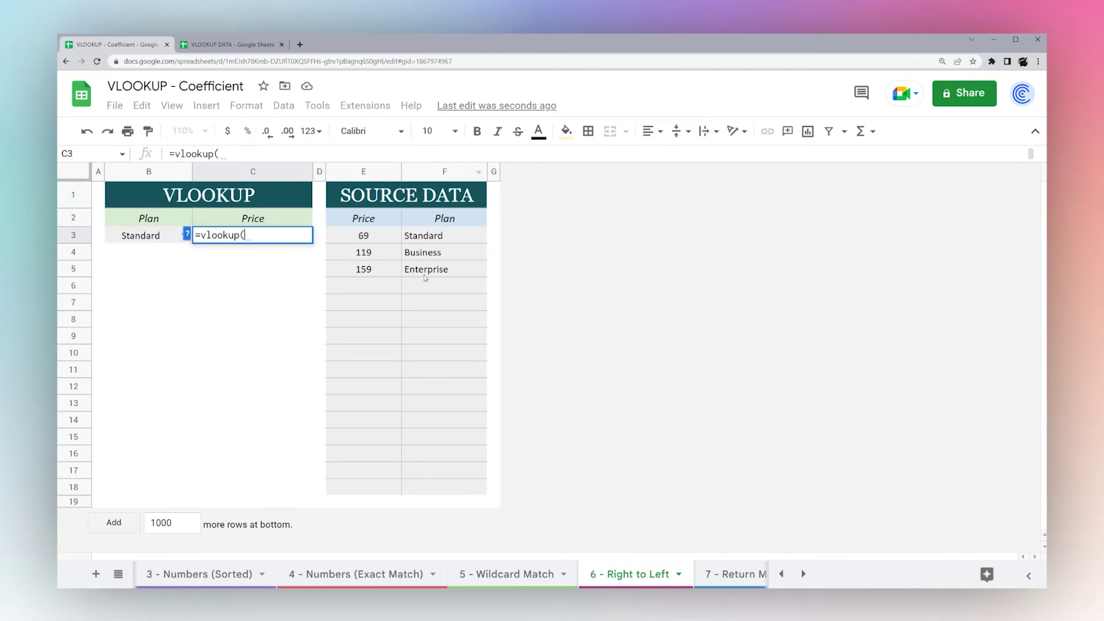
left_click(154, 237)
type(",")
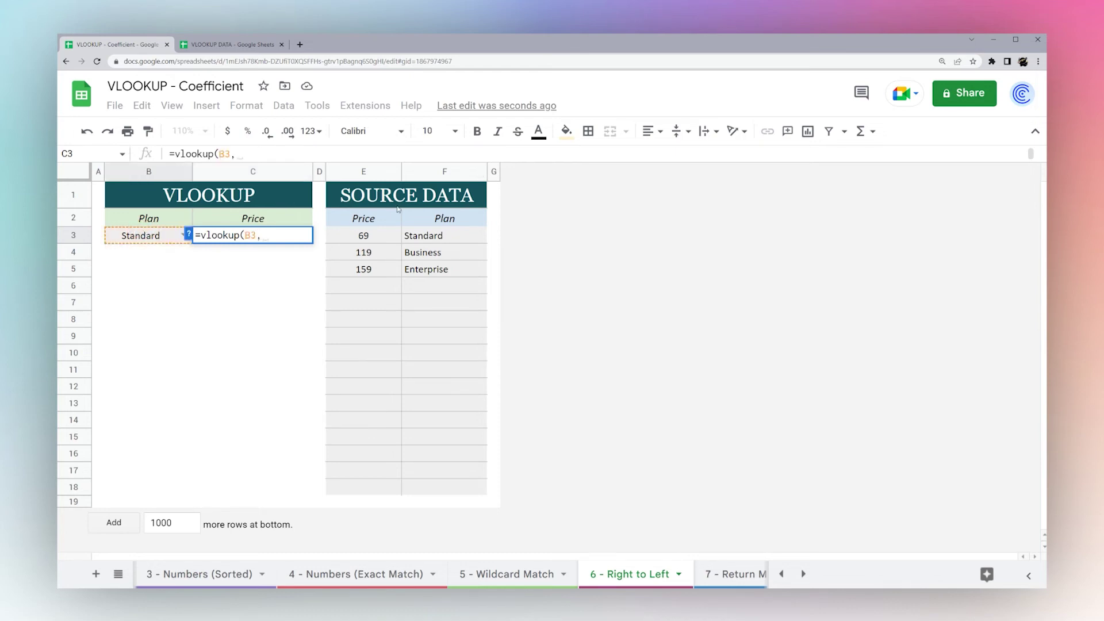
left_click_drag(374, 178, 431, 178)
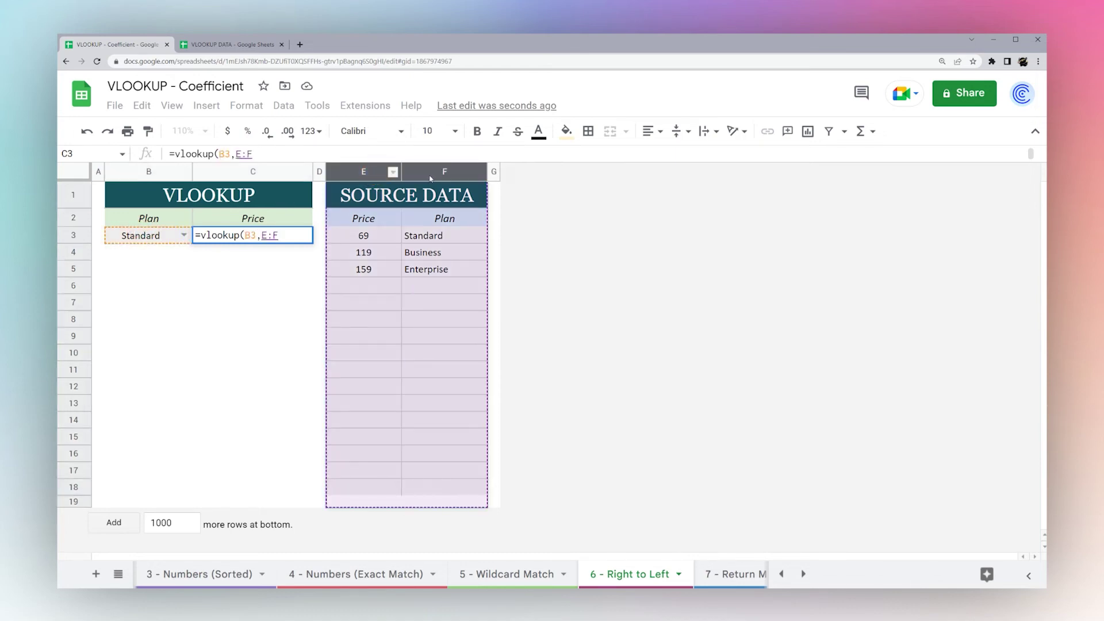
type(",2,false)")
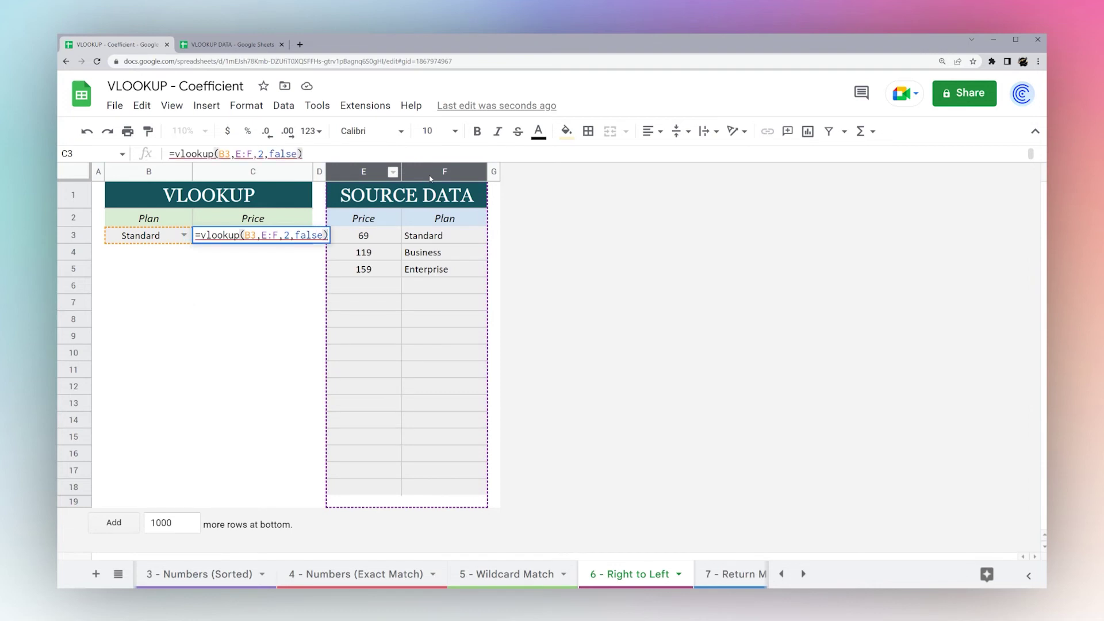
key("Return")
left_click(278, 234)
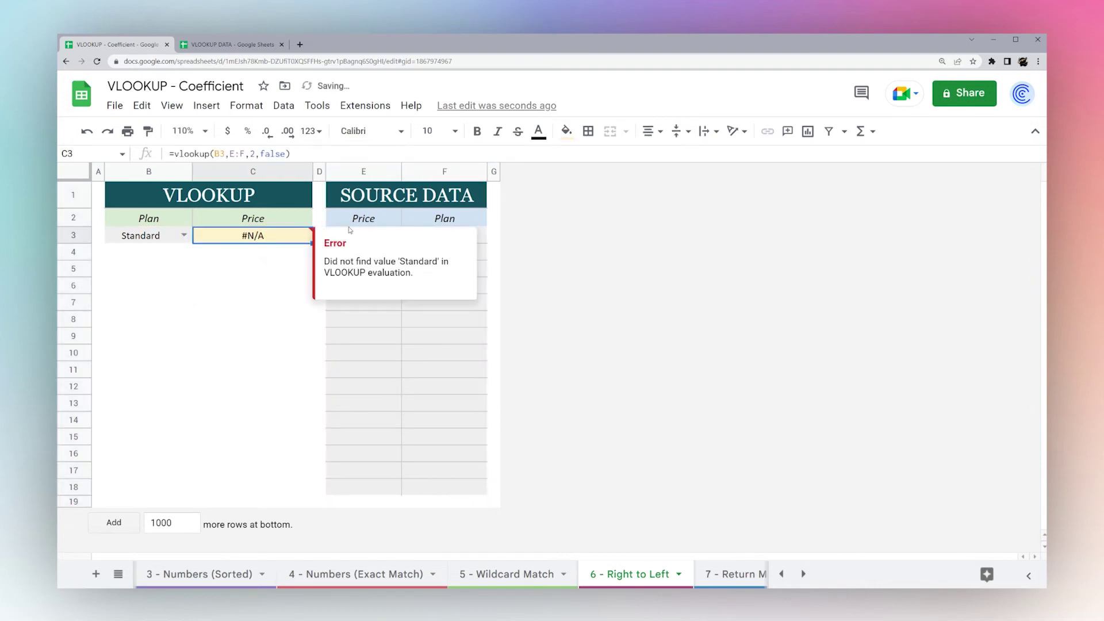
In C3's formula, replace E:F with an opening curly brace and delete the trailing ,2,false)
left_click_drag(376, 242, 368, 305)
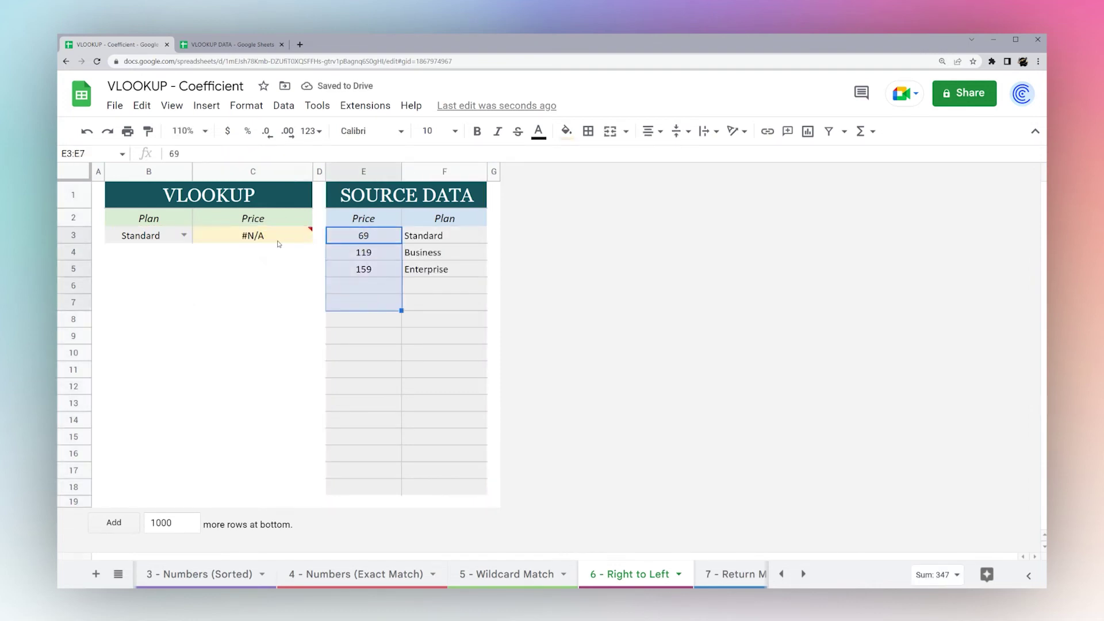
left_click(276, 237)
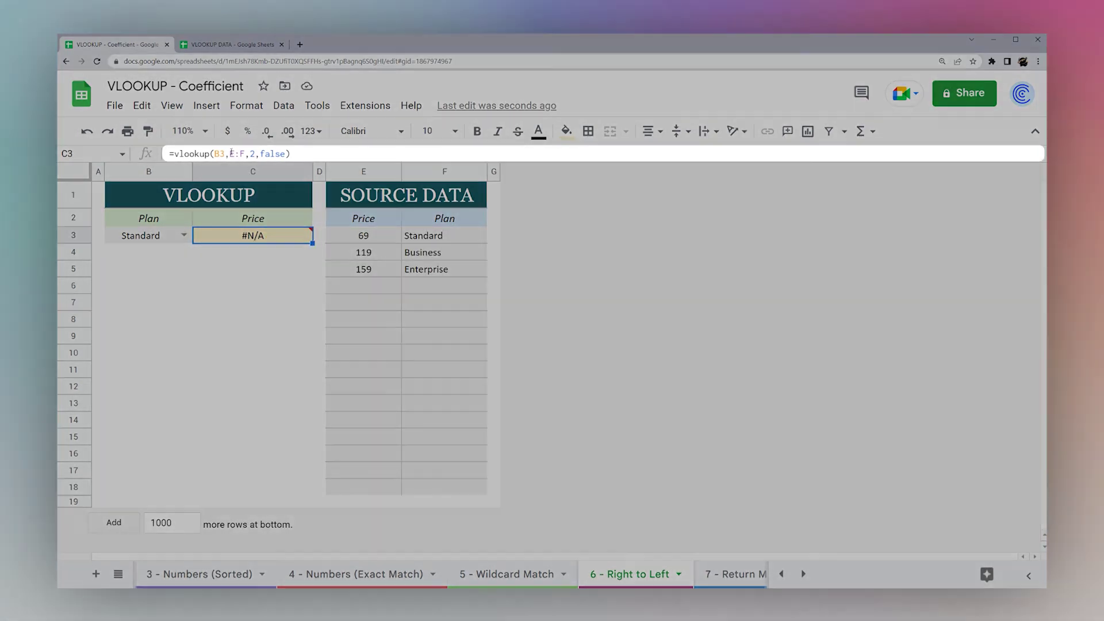
left_click_drag(230, 154, 245, 154)
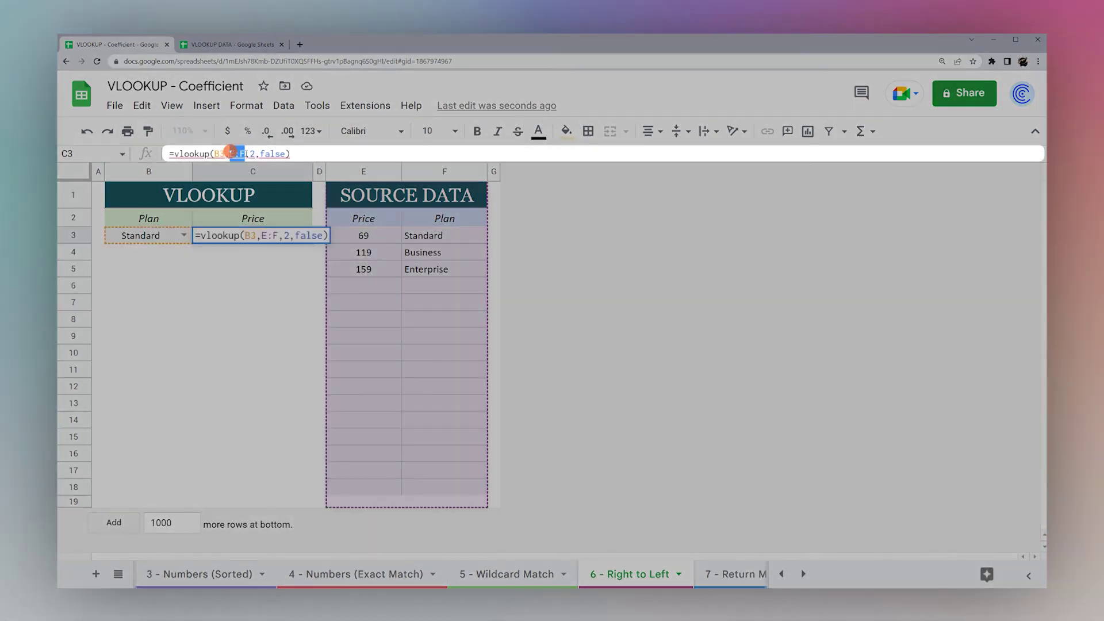
type("{}")
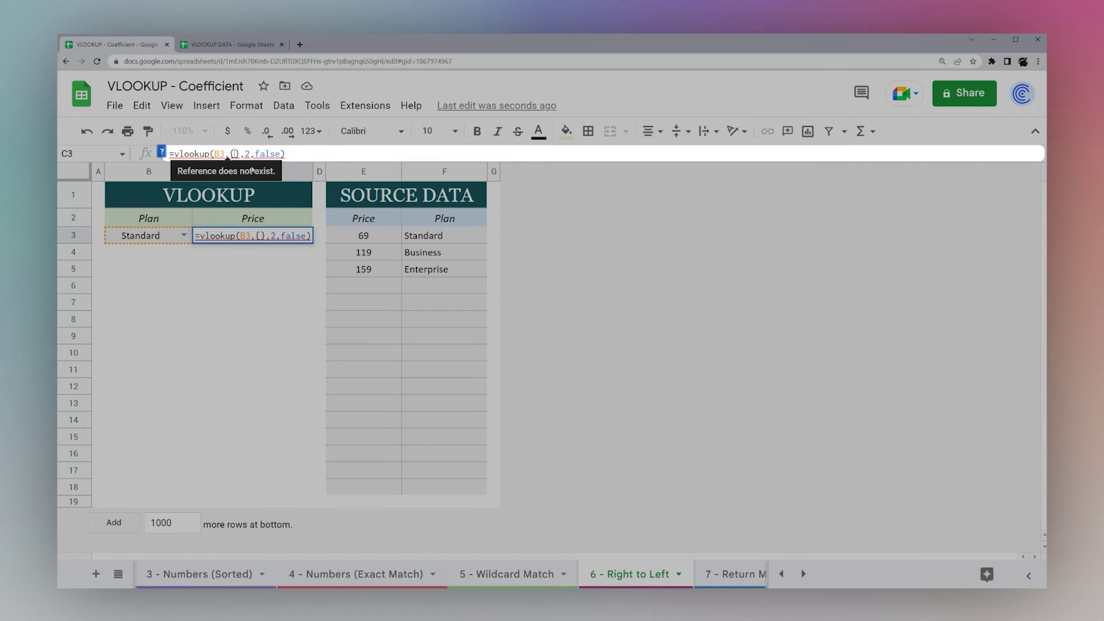
key("Left")
key("Delete")
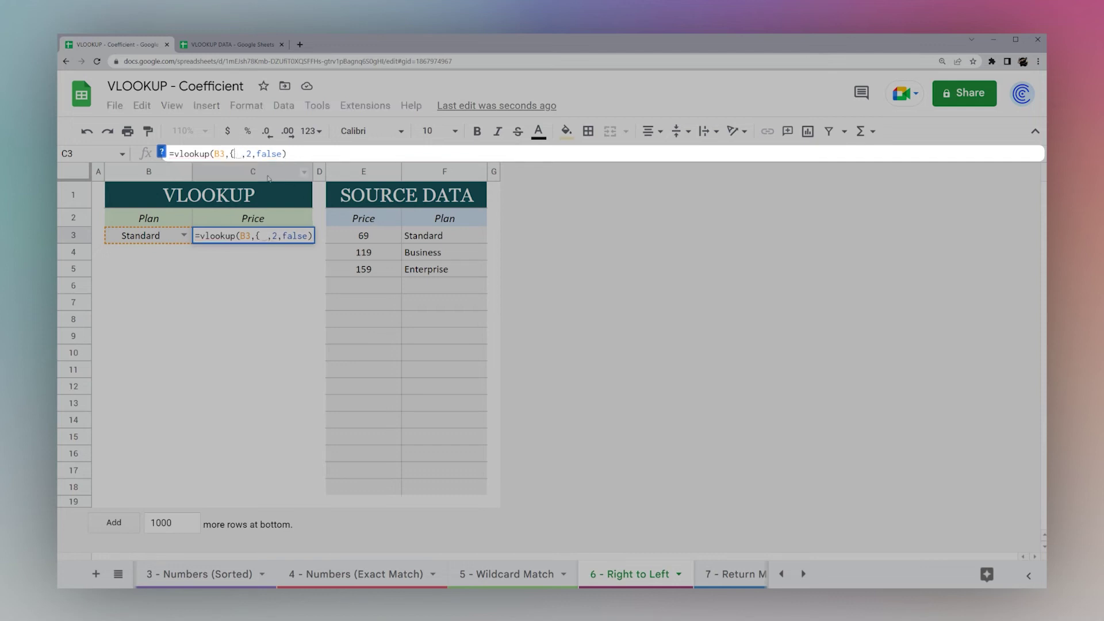
key("Delete")
key("Delete")
key("Delete")
key("Delete")
key("Delete")
key("Delete")
key("Delete")
key("Delete")
key("Delete")
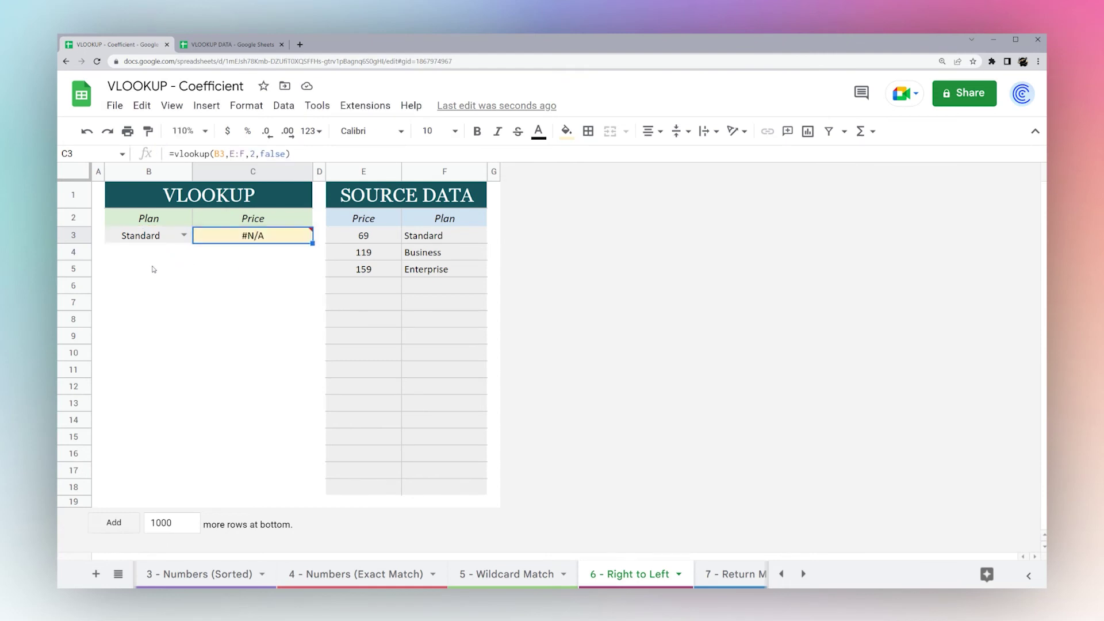
Enter ={F3:F18,E3:E18} in B5 so plans spill beside their prices
left_click(152, 268)
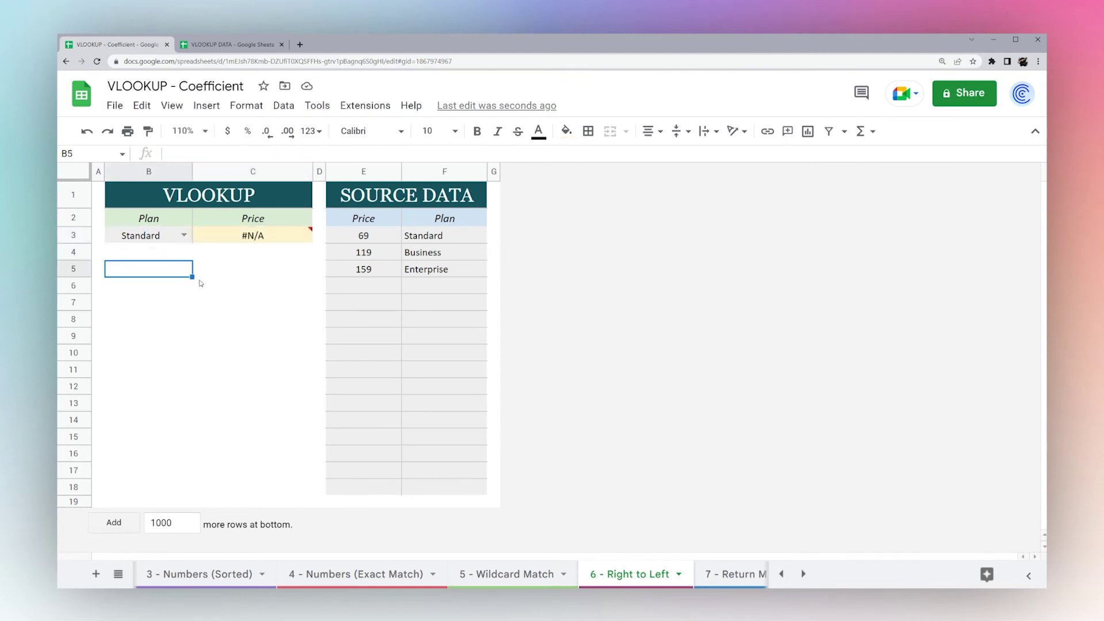
type("={")
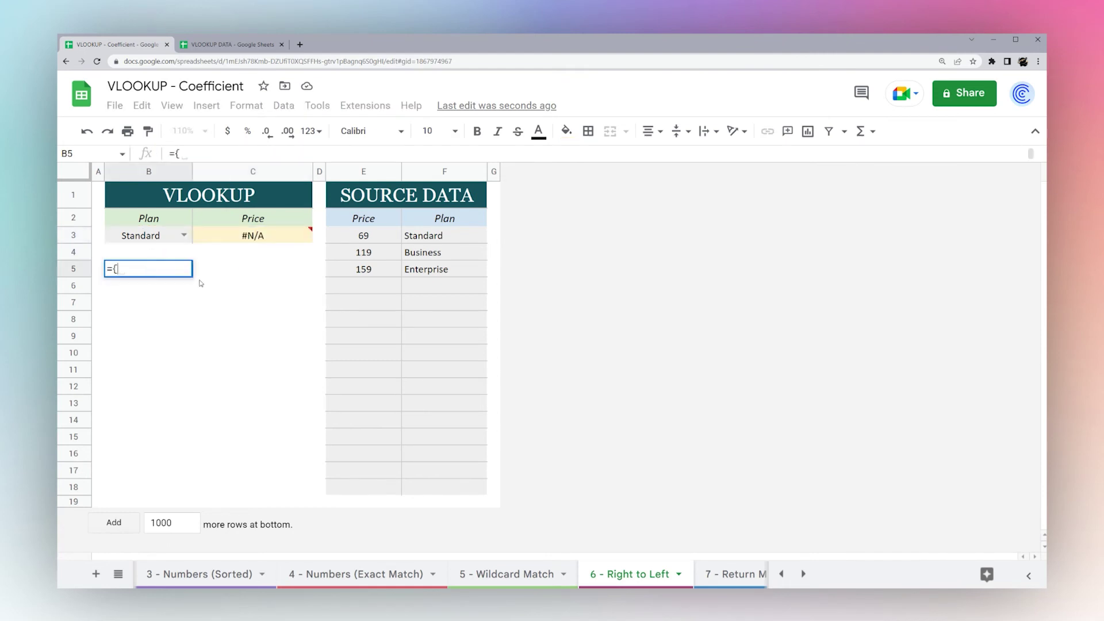
left_click_drag(433, 243, 436, 490)
type(",")
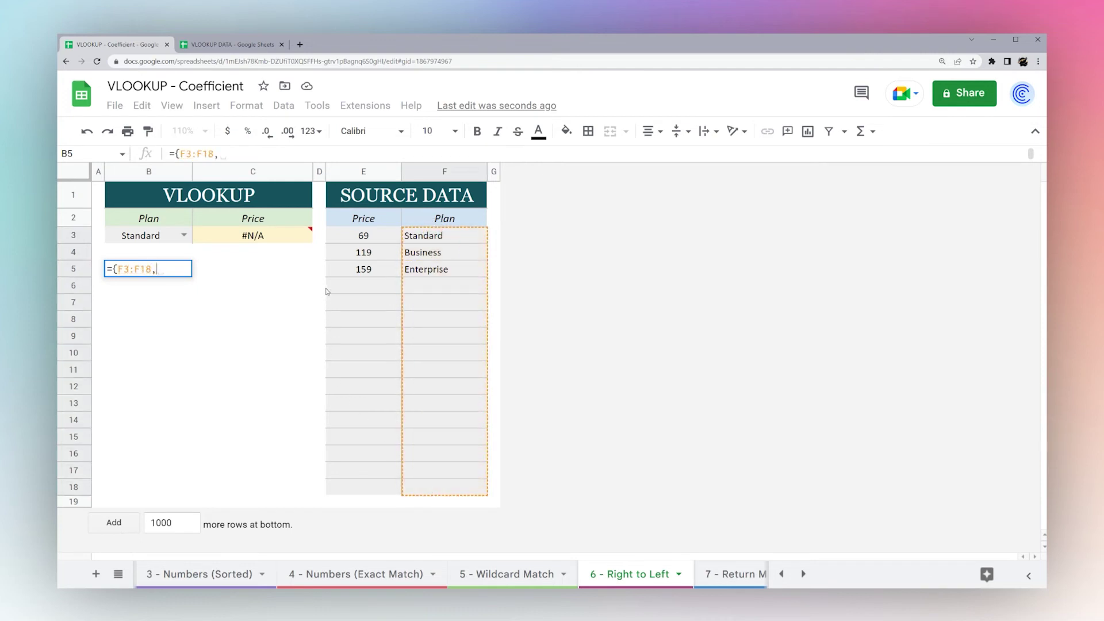
left_click_drag(369, 241, 355, 491)
type("}")
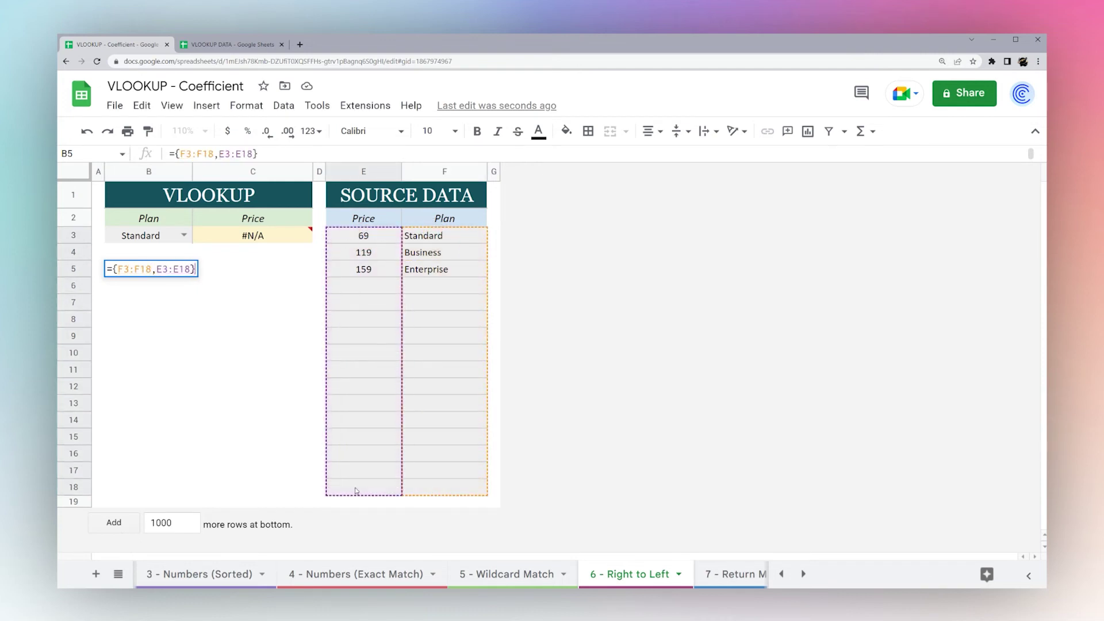
key("Return")
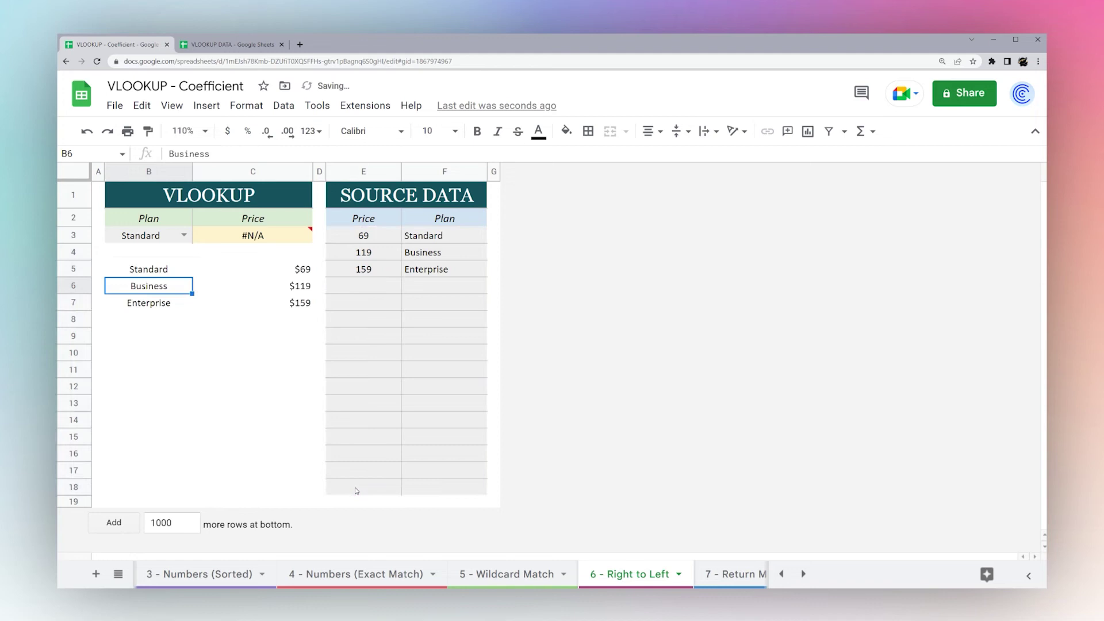
Review B5's array formula and its F3:F18 part, then select the failing C3 lookup
left_click(155, 271)
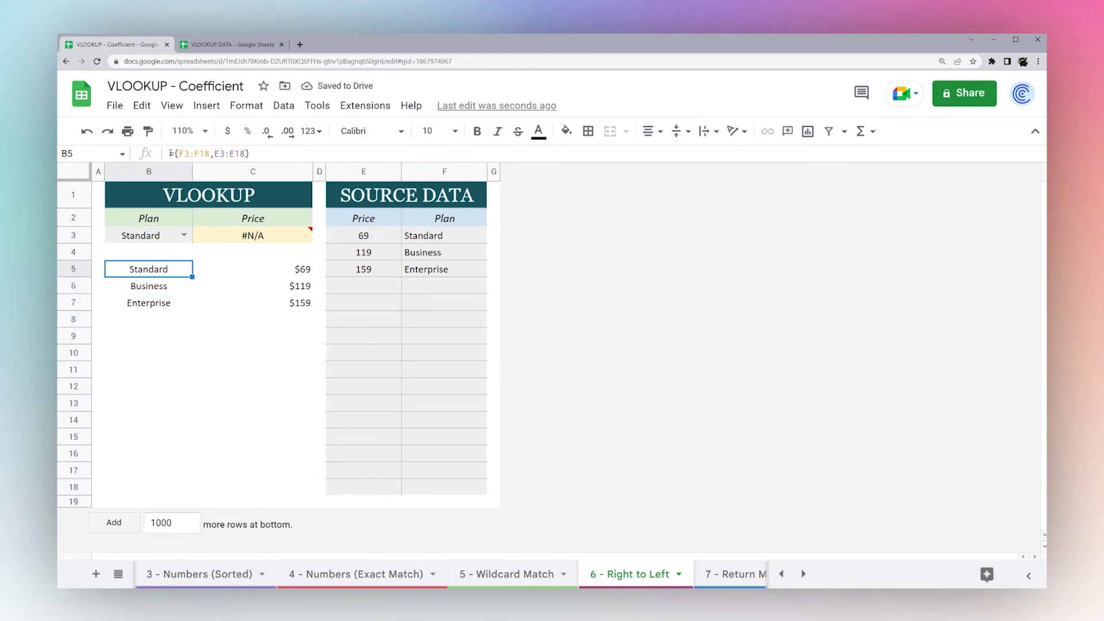
triple_click(171, 154)
key("Escape")
left_click_drag(180, 153, 206, 154)
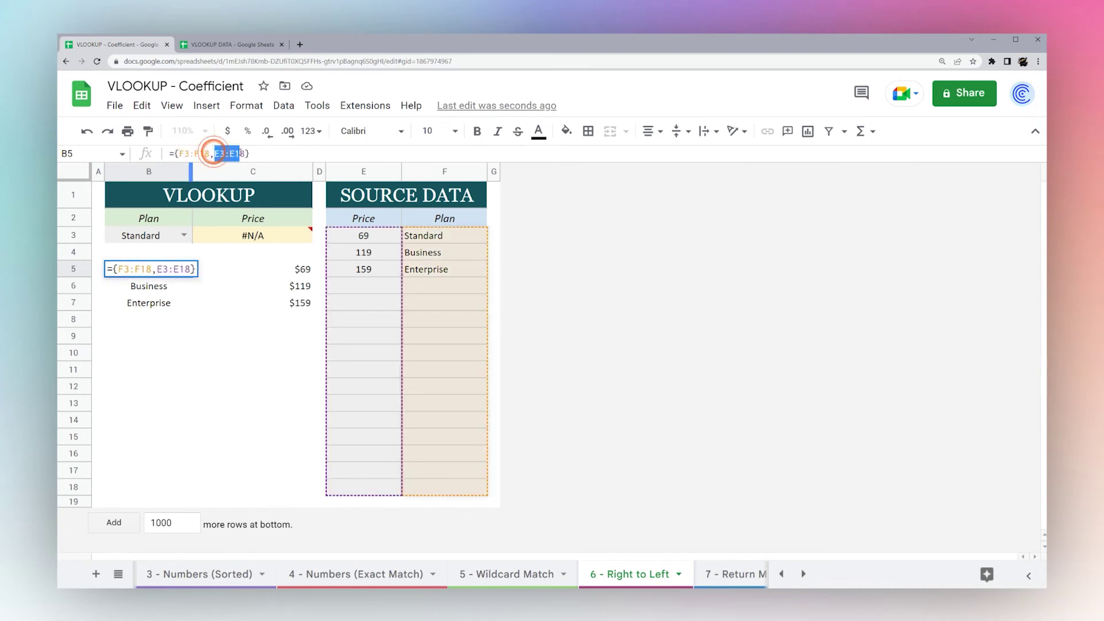
key("Escape")
left_click(264, 237)
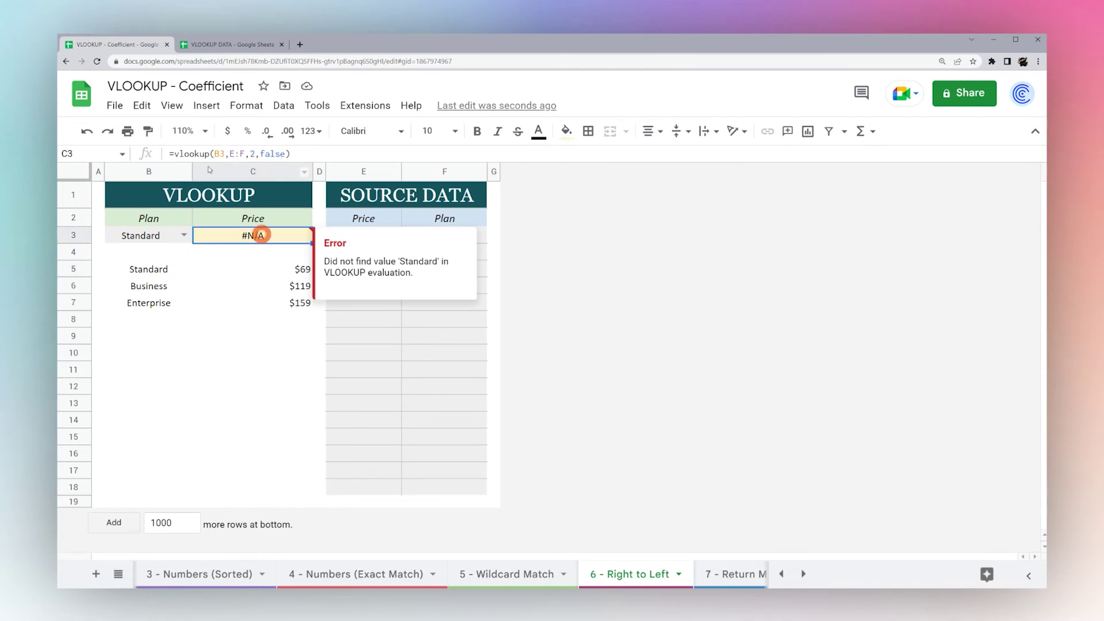
Replace E:F in C3's lookup with the {F3:F18,E3:E18} array from B5, returning $69
left_click(155, 266)
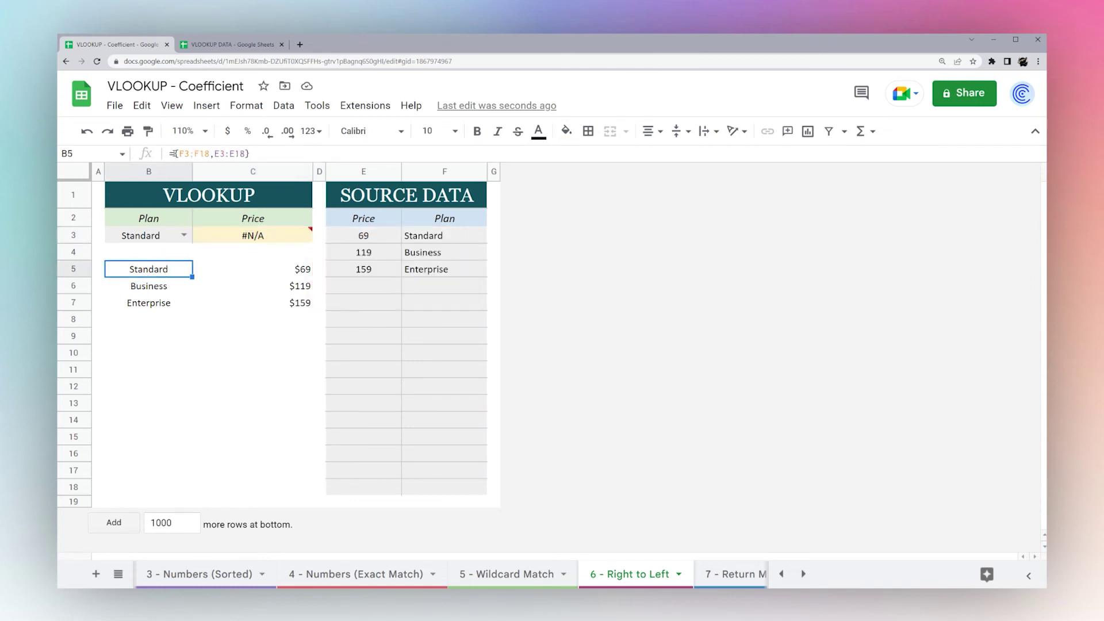
left_click_drag(174, 154, 267, 156)
key("ctrl+c")
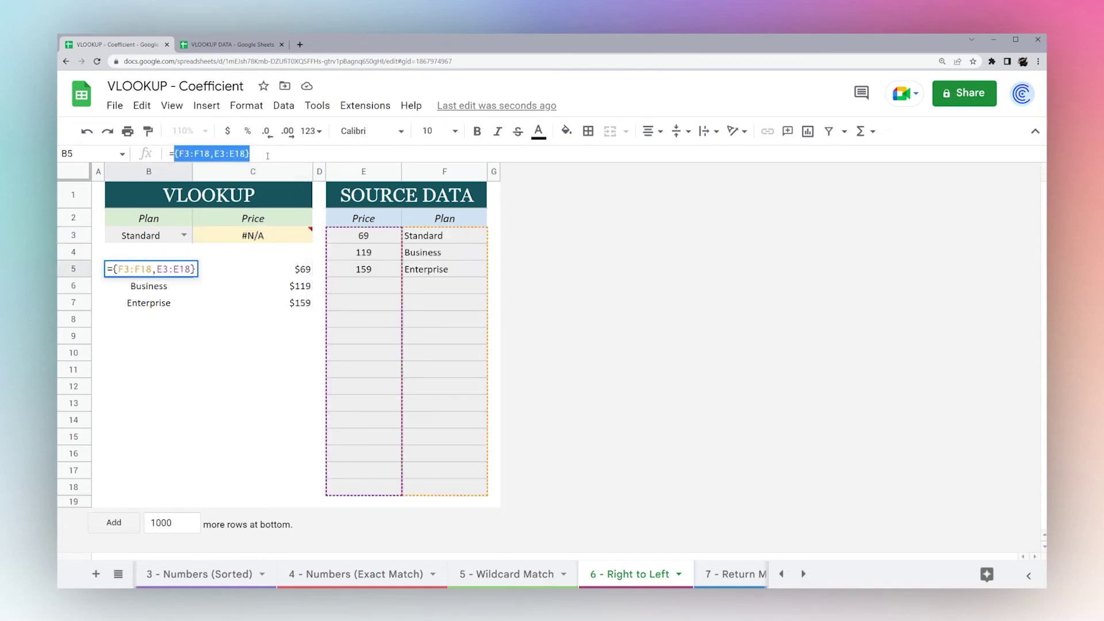
key("Escape")
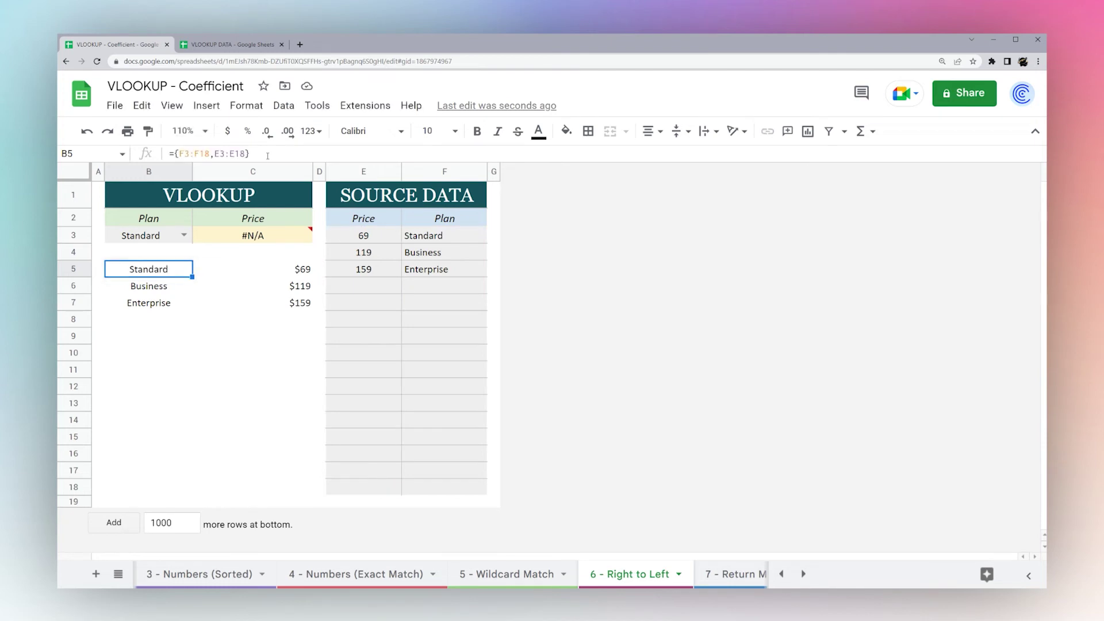
left_click(247, 235)
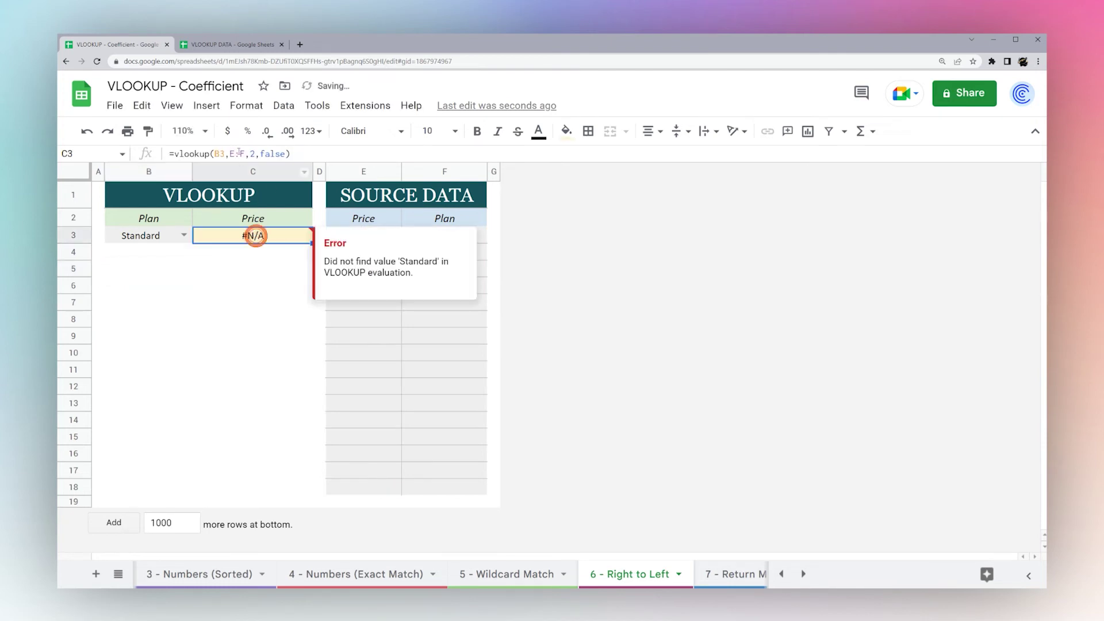
left_click_drag(230, 153, 245, 154)
key("ctrl+v")
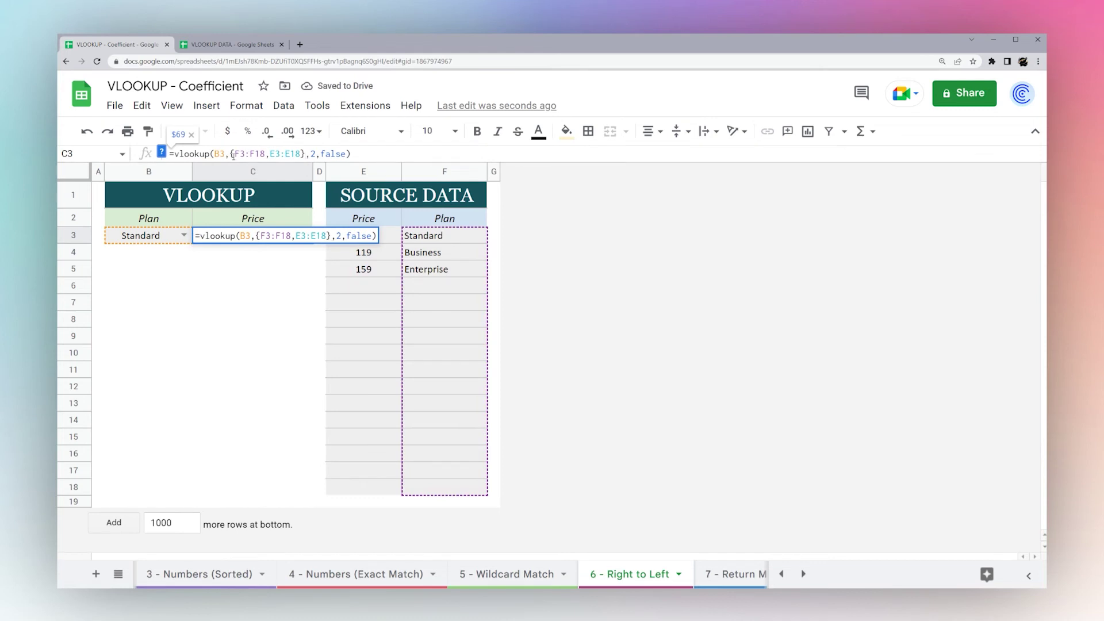
key("Return")
left_click(233, 234)
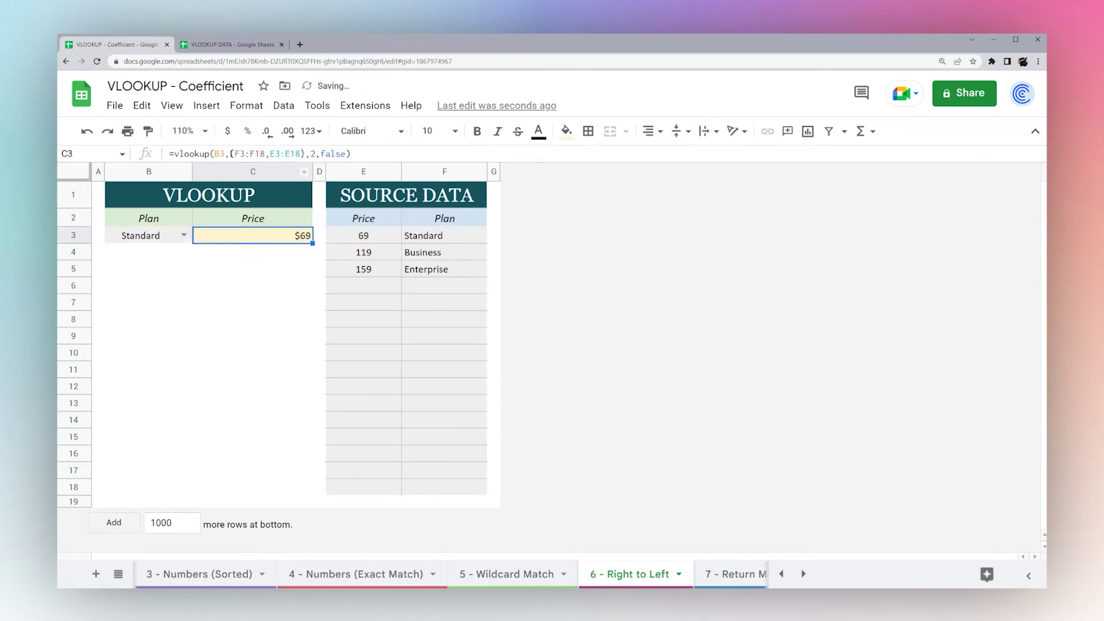
left_click_drag(229, 154, 305, 153)
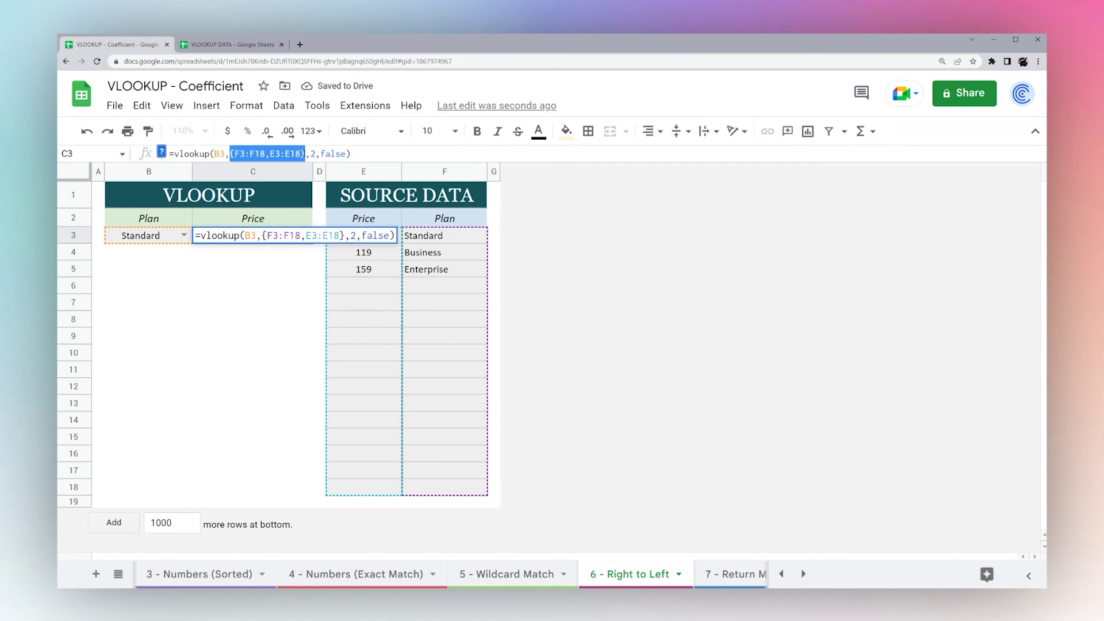
key("Escape")
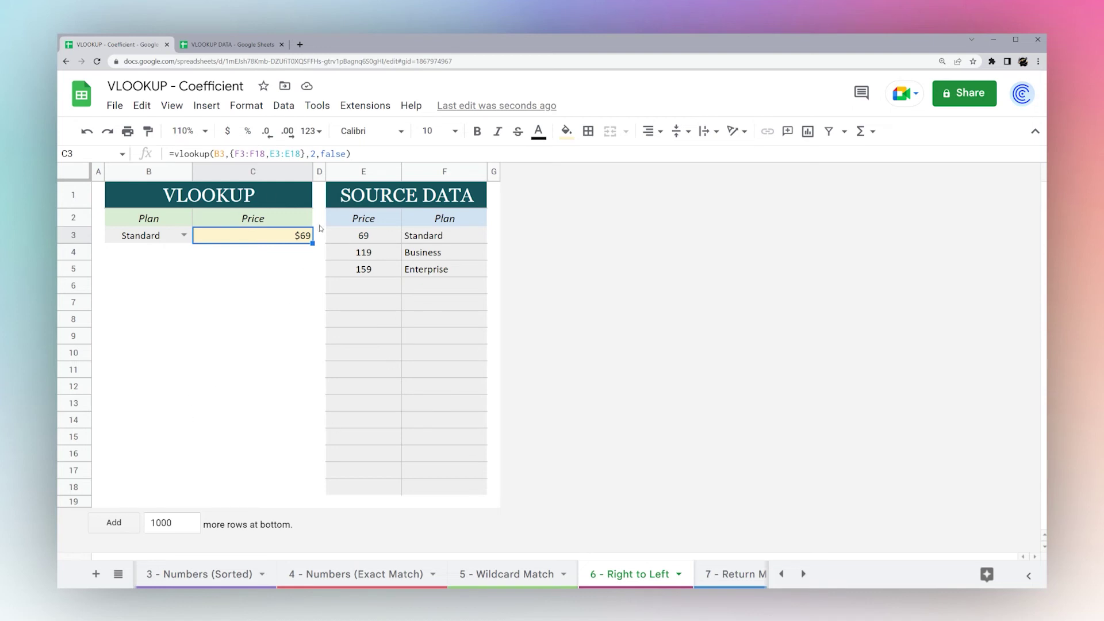
Inspect the column index 2 argument and the Price, Plan and empty G columns
double_click(313, 154)
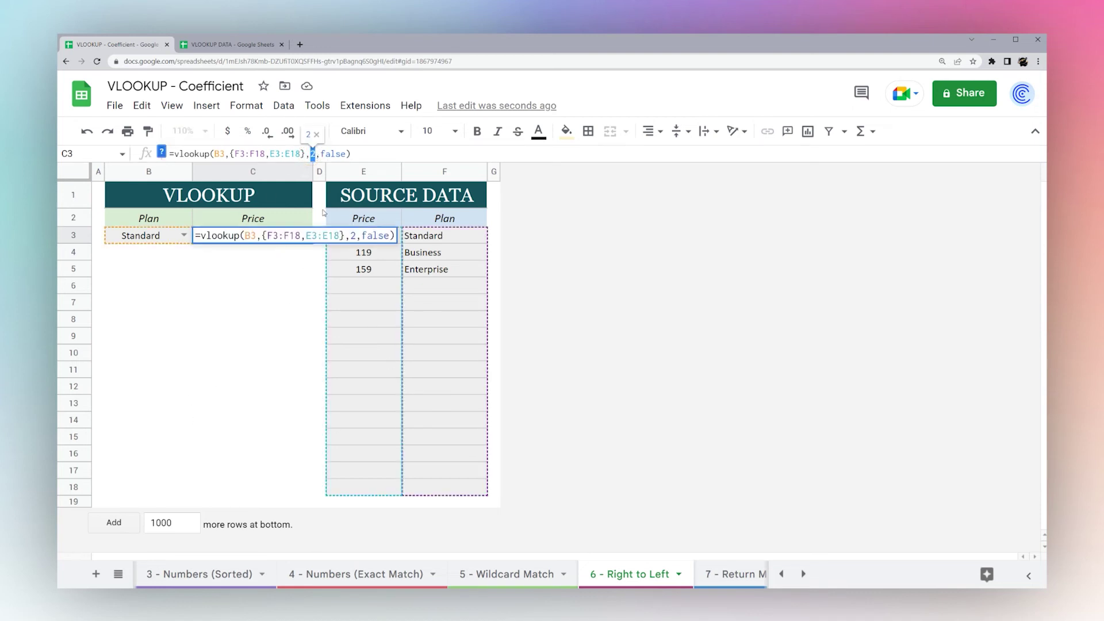
key("Escape")
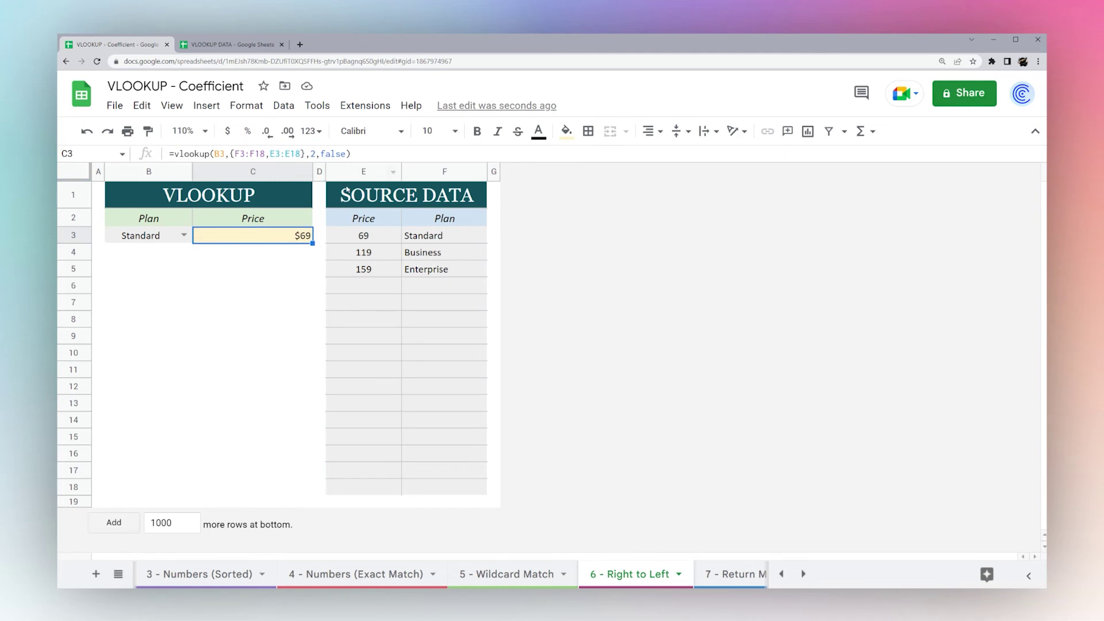
left_click(363, 171)
left_click(445, 171)
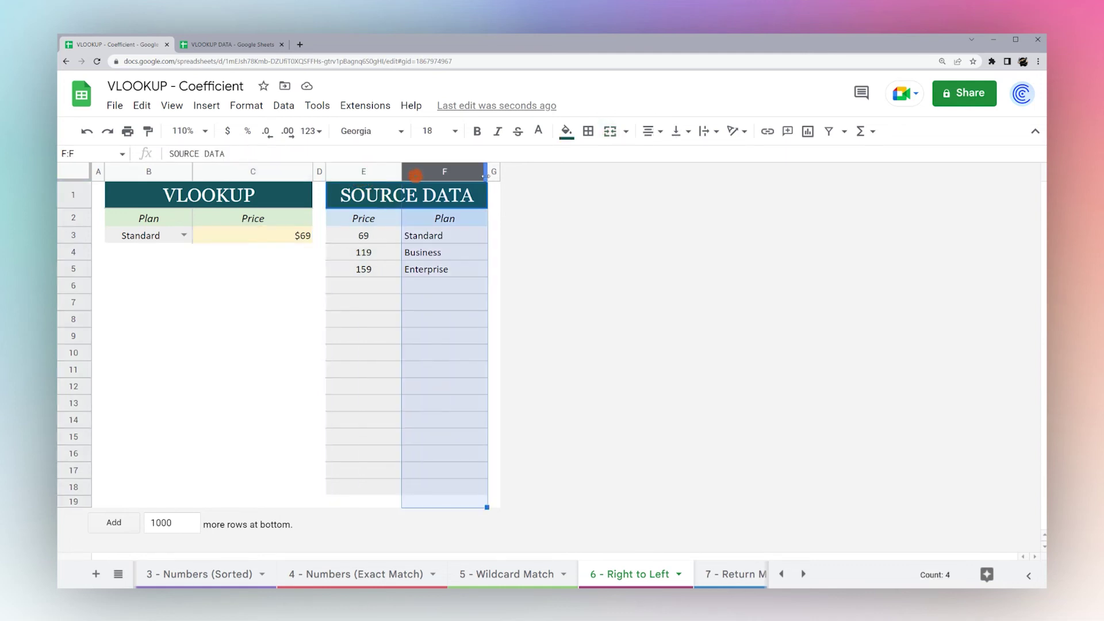
left_click(494, 171)
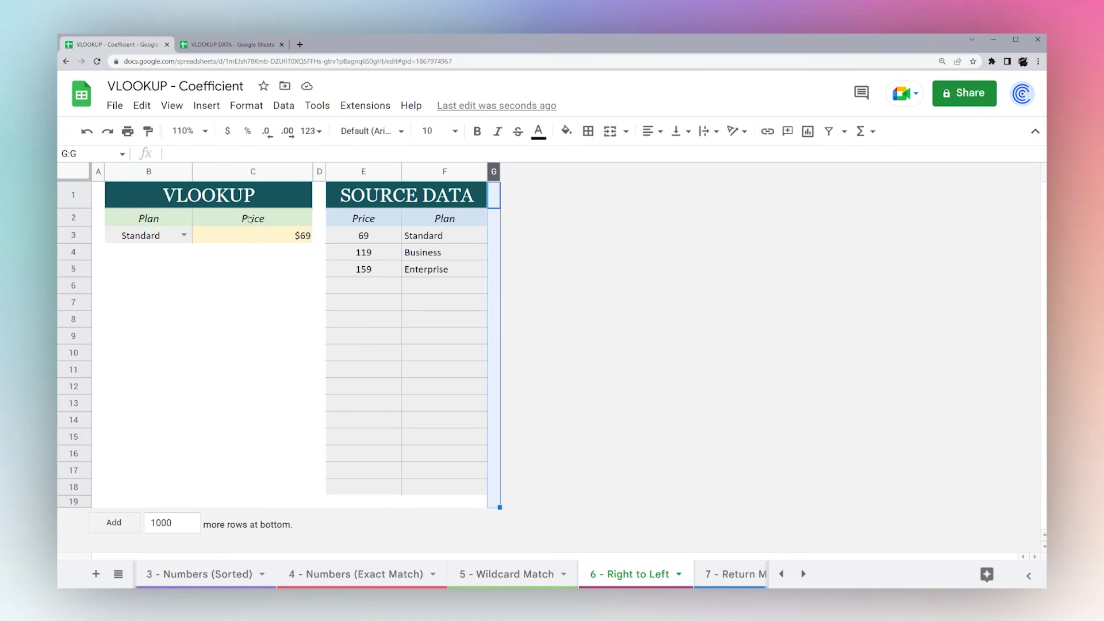
left_click(253, 239)
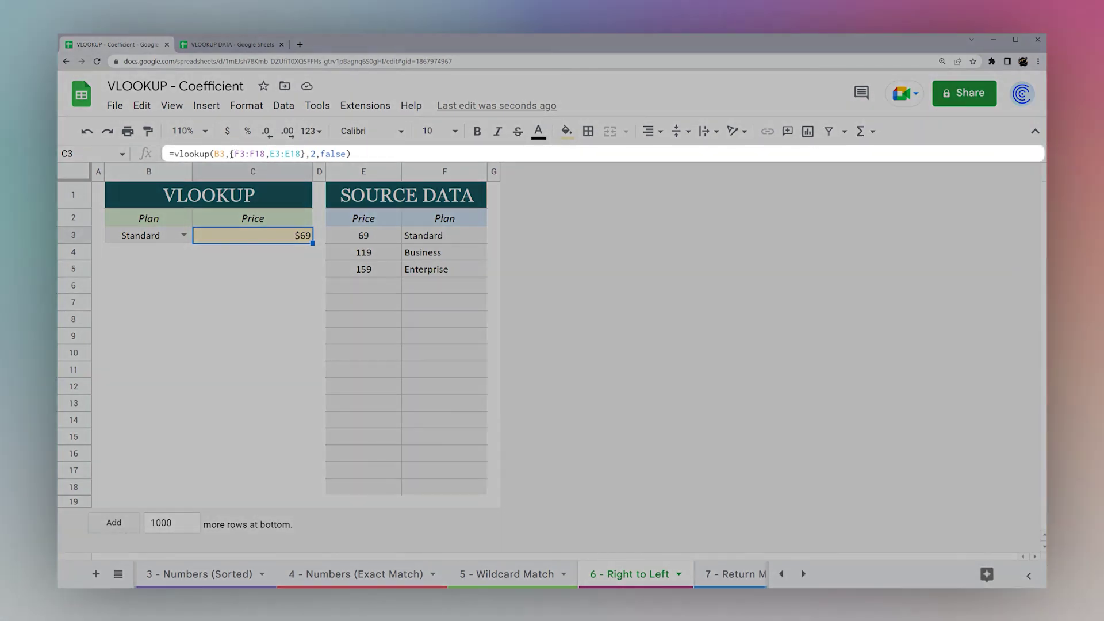
Reorder C3's lookup array to {E3:E18,F3:F18}, making it return #N/A
left_click_drag(230, 154, 304, 154)
left_click(256, 153)
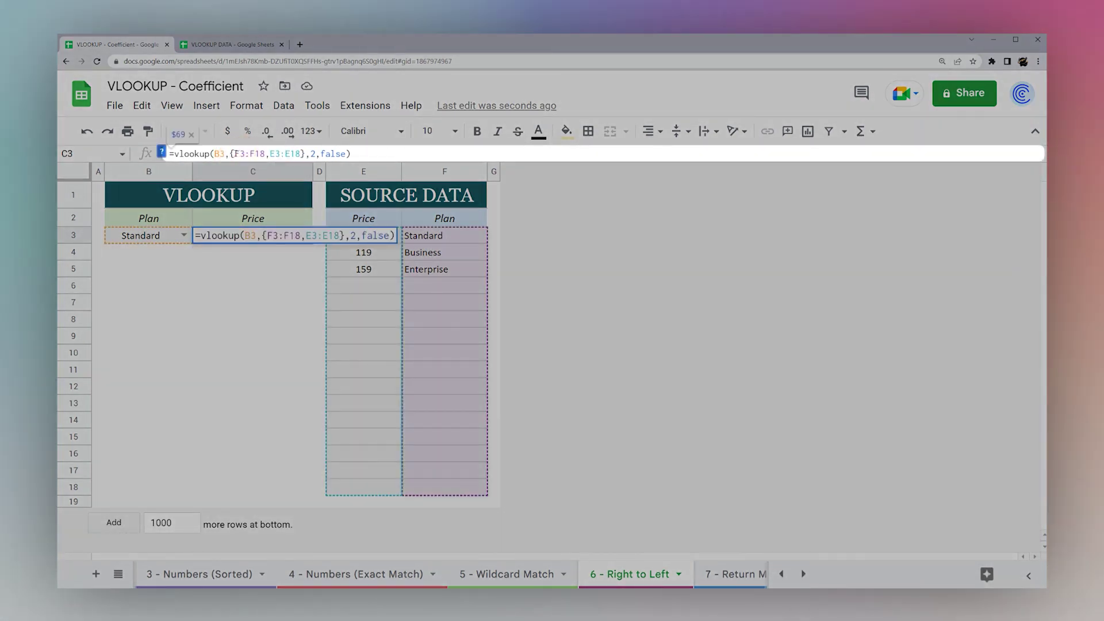
left_click_drag(235, 154, 270, 153)
key("BackSpace")
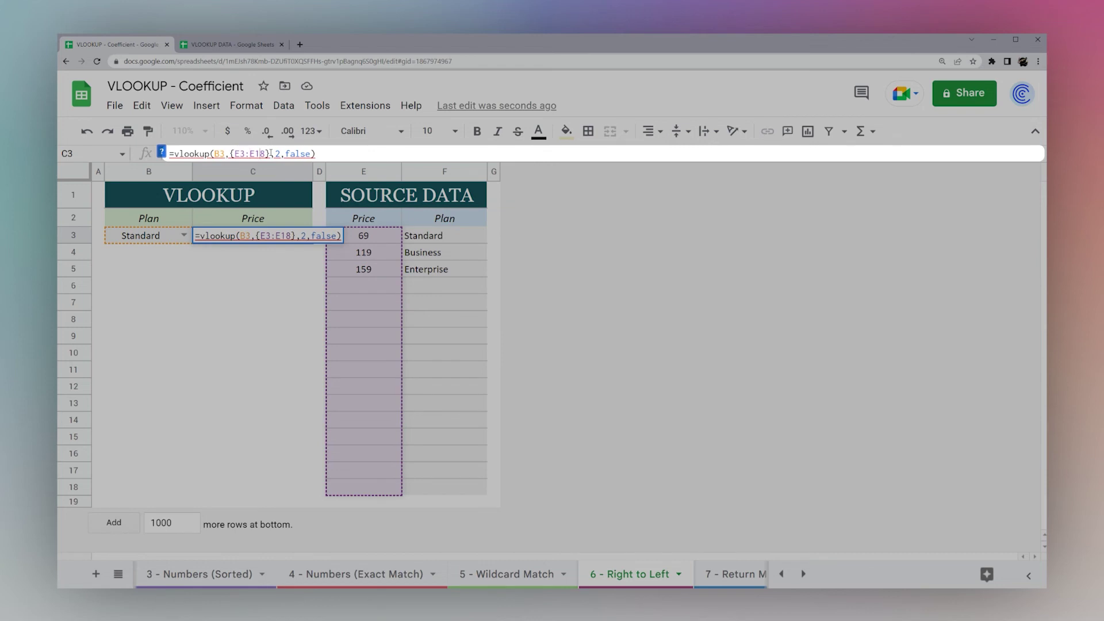
type(",F3:F18")
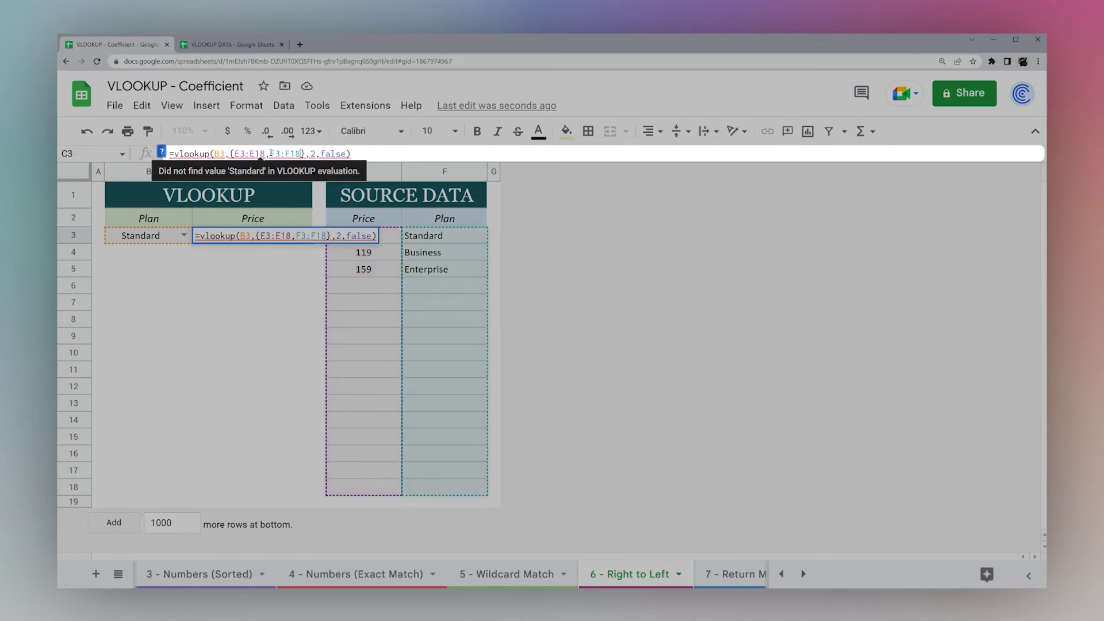
key("Return")
key("Up")
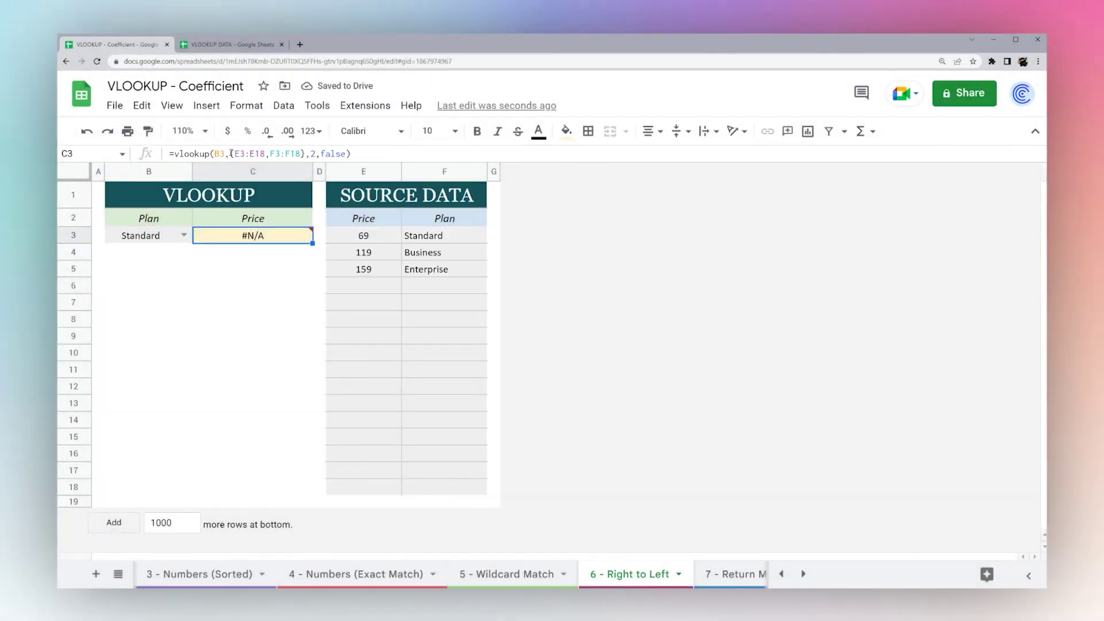
left_click_drag(363, 171, 443, 171)
left_click(406, 196)
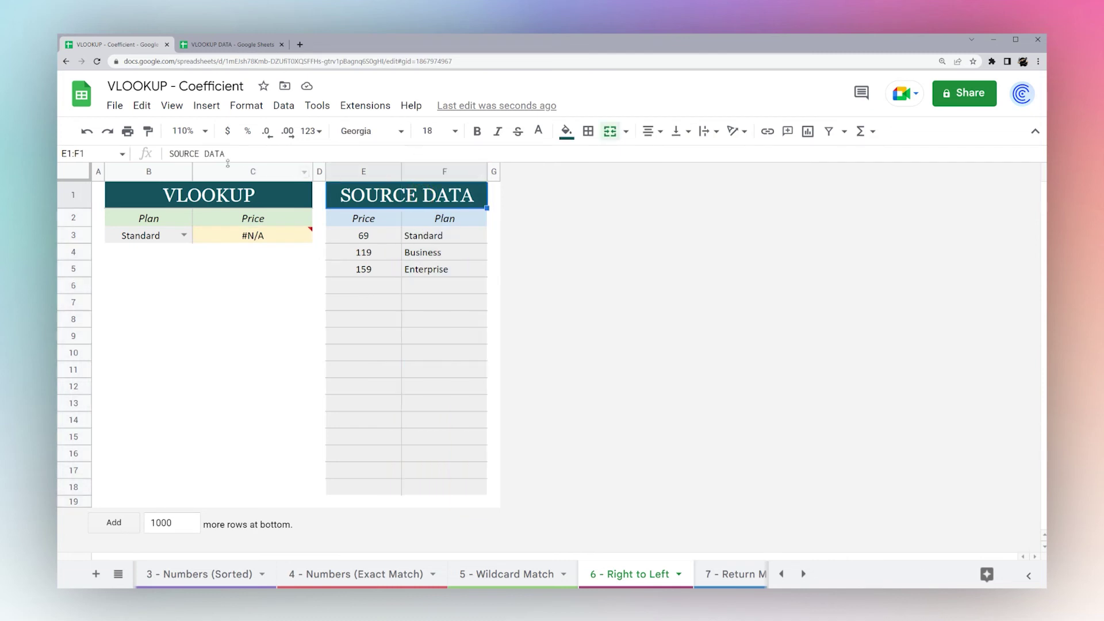
left_click(244, 240)
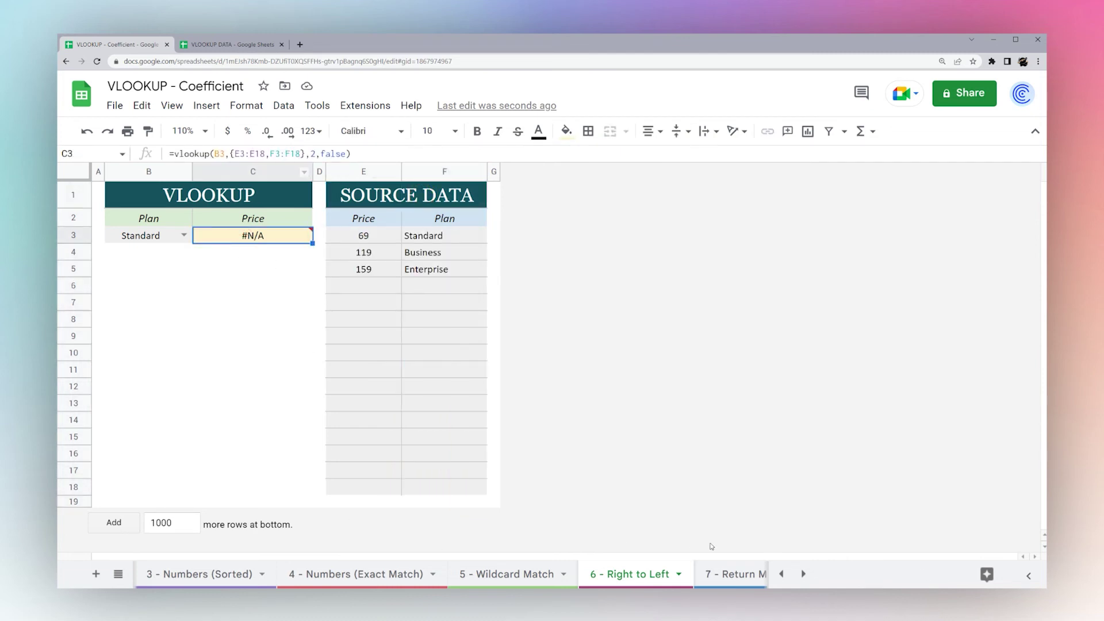
Go to the '1 - Text' sheet and select C3's IFERROR lookup
left_click(781, 573)
left_click(781, 574)
left_click(185, 579)
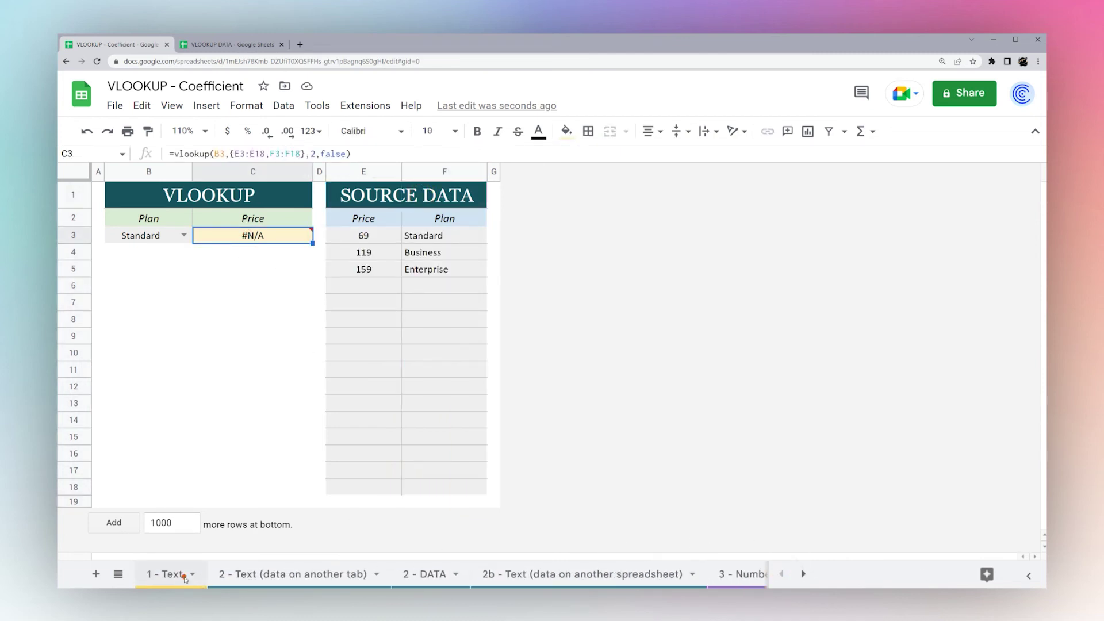
left_click(242, 237)
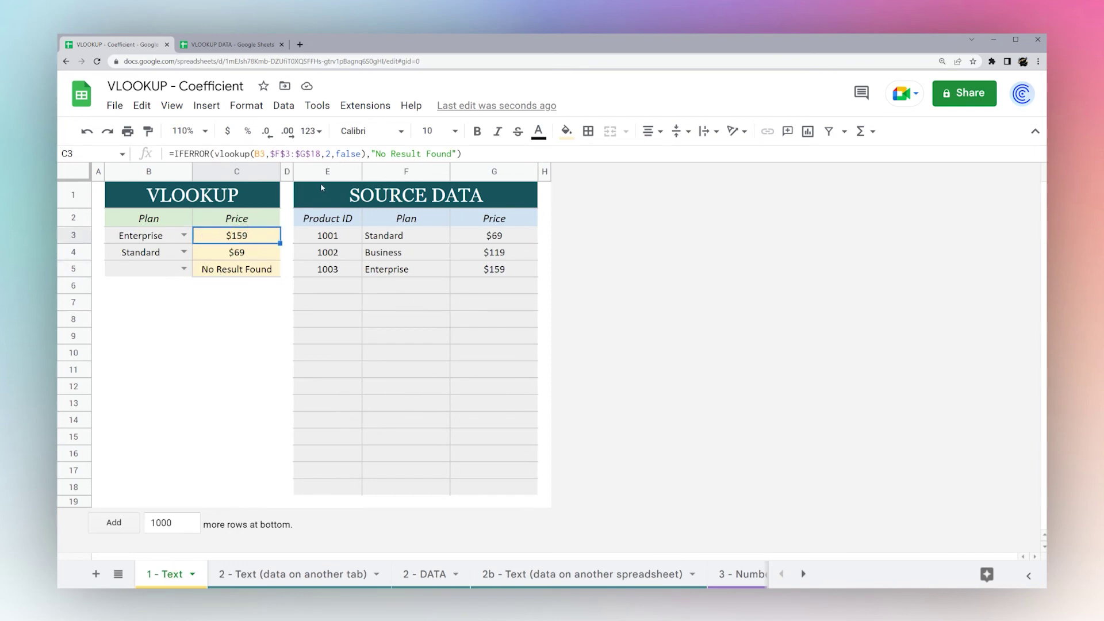
Change C3's lookup range to the whole-column array {F:F,G:G}
left_click(272, 154)
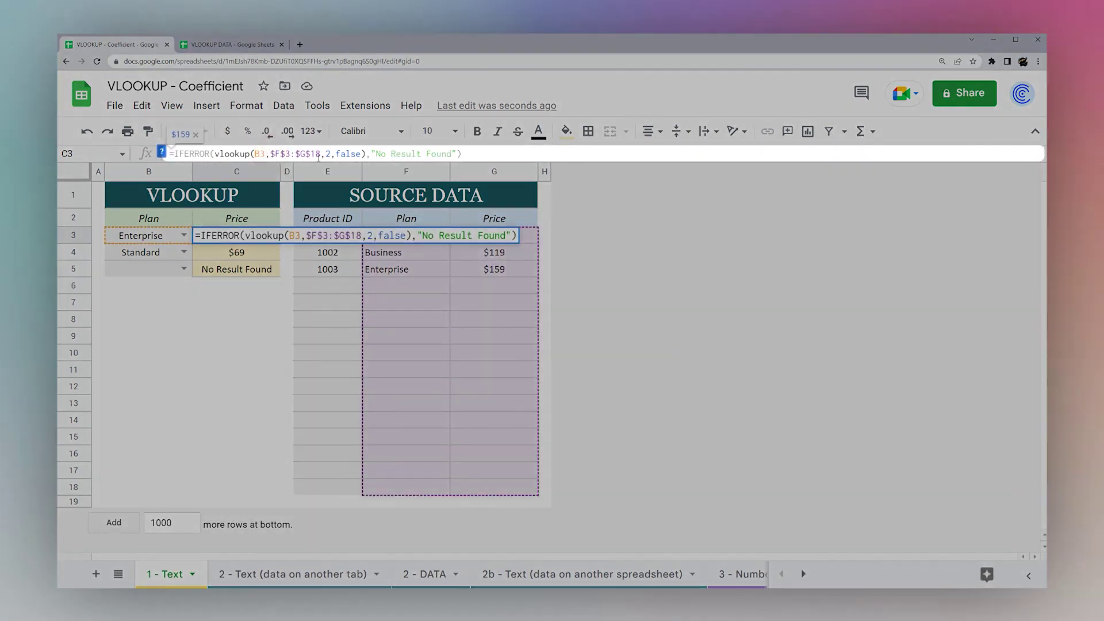
type("{")
key("BackSpace")
key("BackSpace")
key("BackSpace")
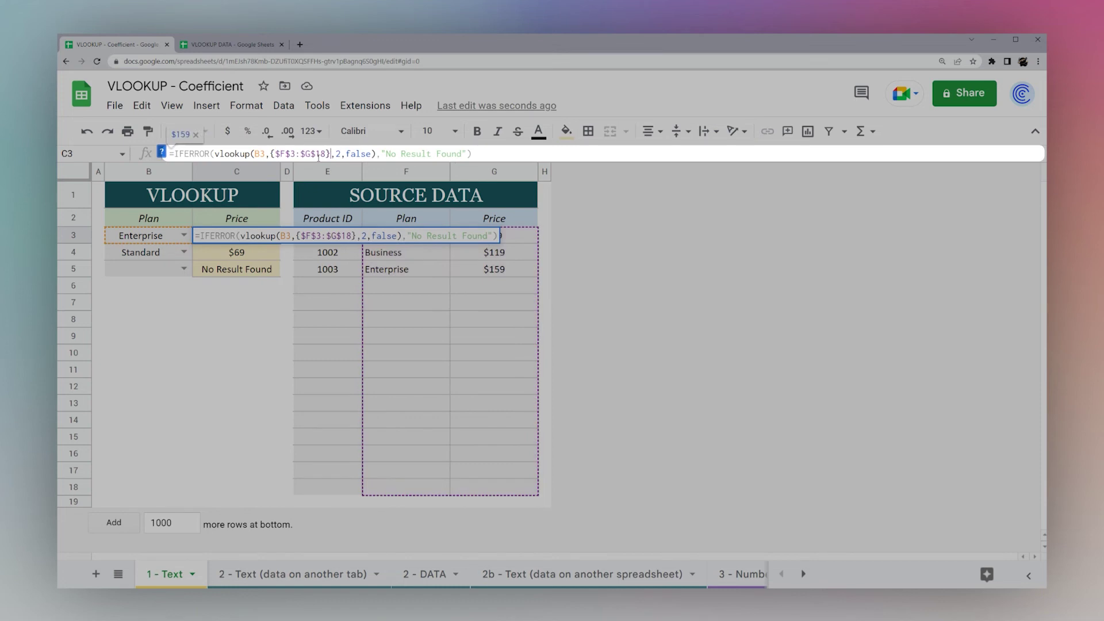
type("}")
key("BackSpace")
key("BackSpace")
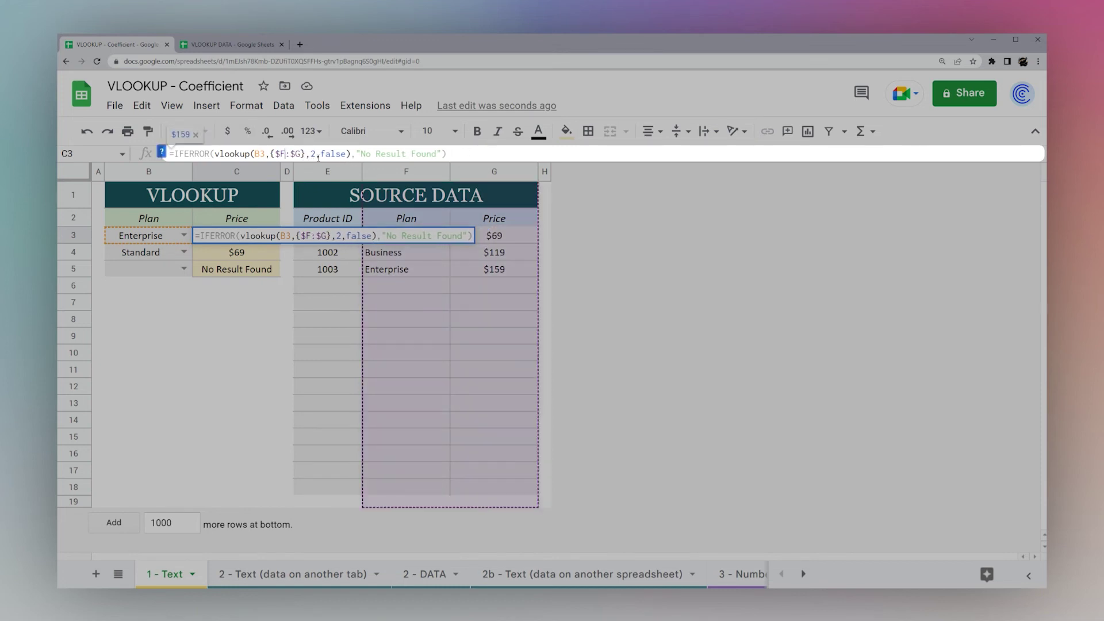
key("BackSpace")
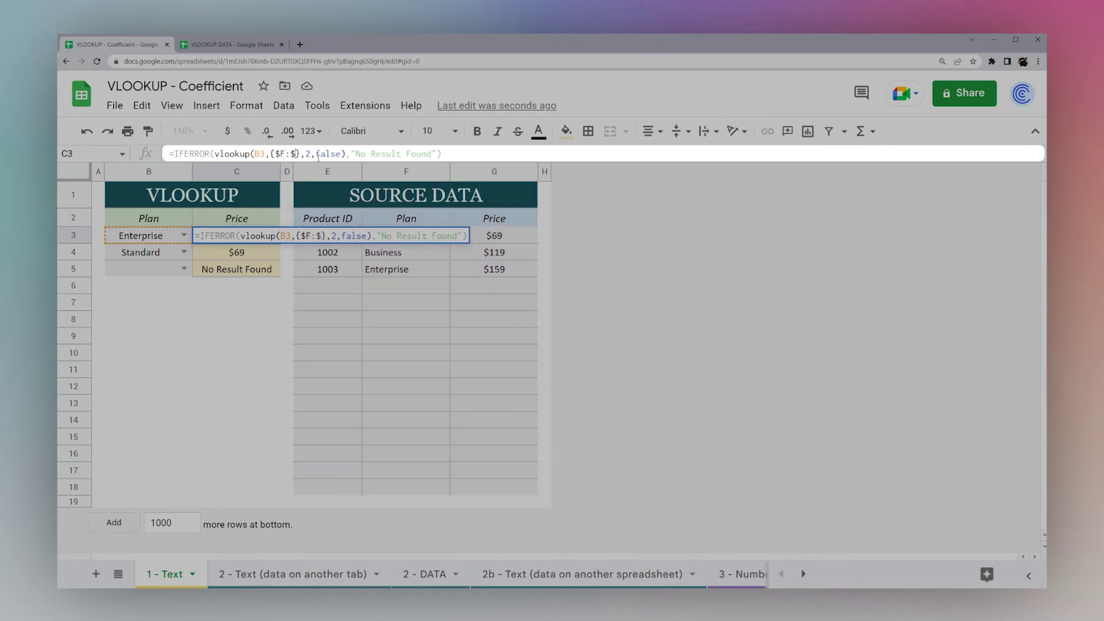
type("F")
key("Left")
key("BackSpace")
key("Left")
key("Left")
key("BackSpace")
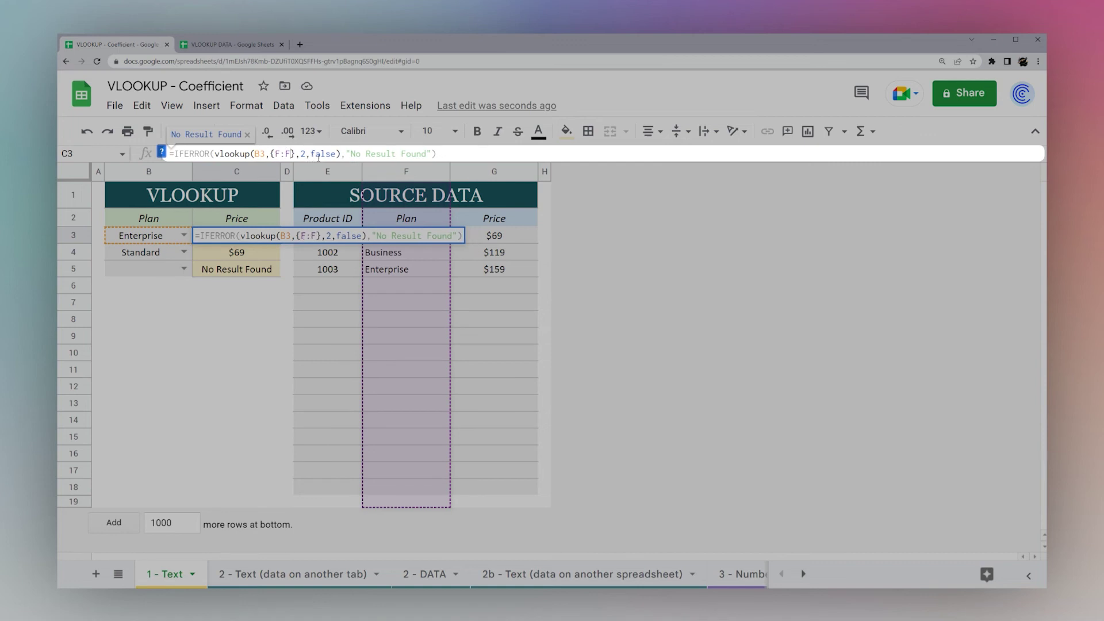
type(",G:G")
key("Return")
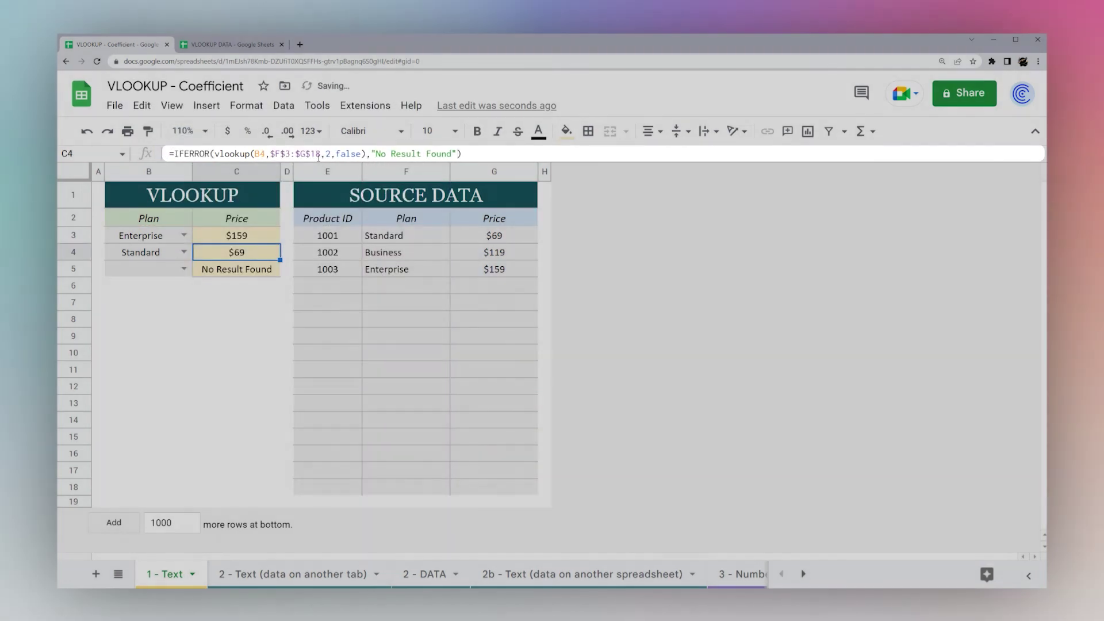
Fill the C3 formula down to C5, showing $159, $69 and No Result Found
left_click(246, 234)
left_click_drag(279, 244, 270, 273)
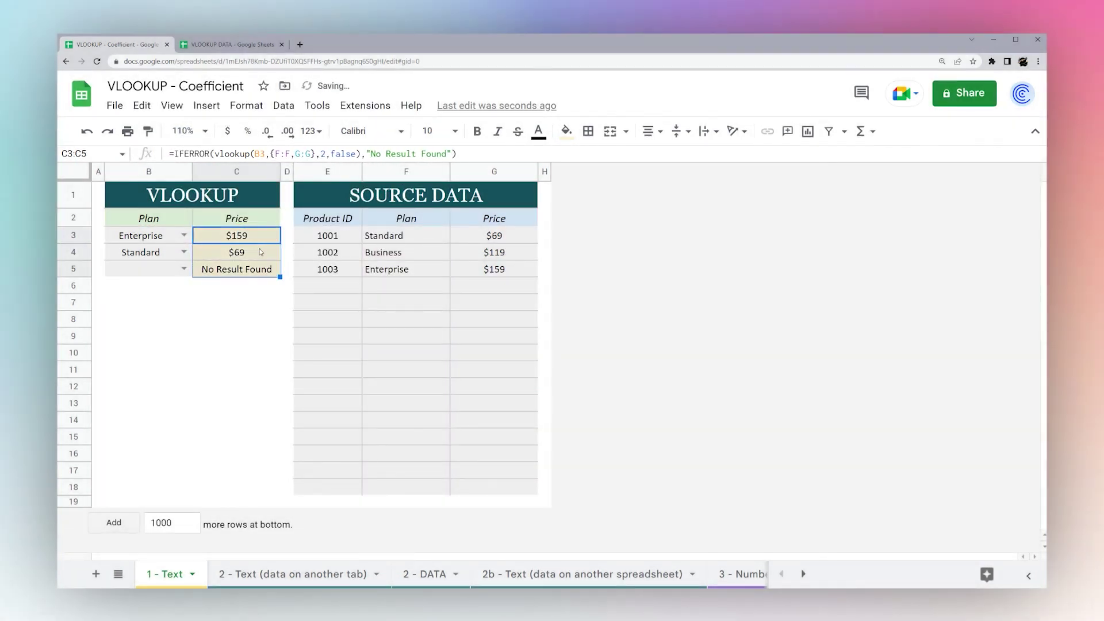
left_click(260, 237)
left_click(425, 235)
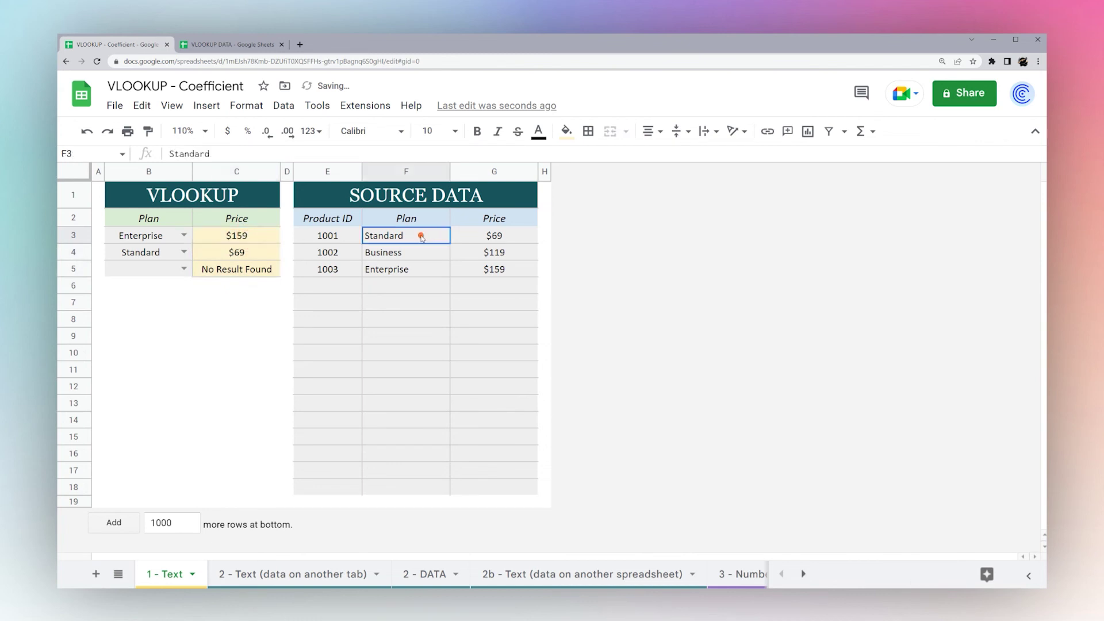
left_click(213, 238)
left_click(410, 172)
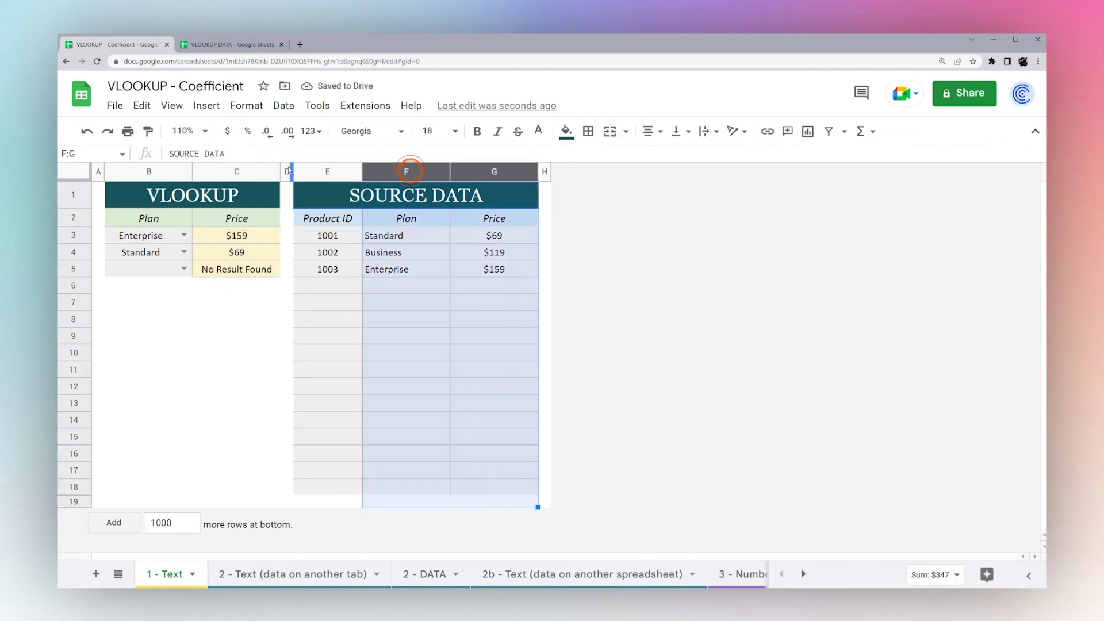
left_click(243, 233)
Try swapping G:G for BB:BB in C3's formula, then cancel to keep it unchanged
left_click_drag(270, 154, 316, 154)
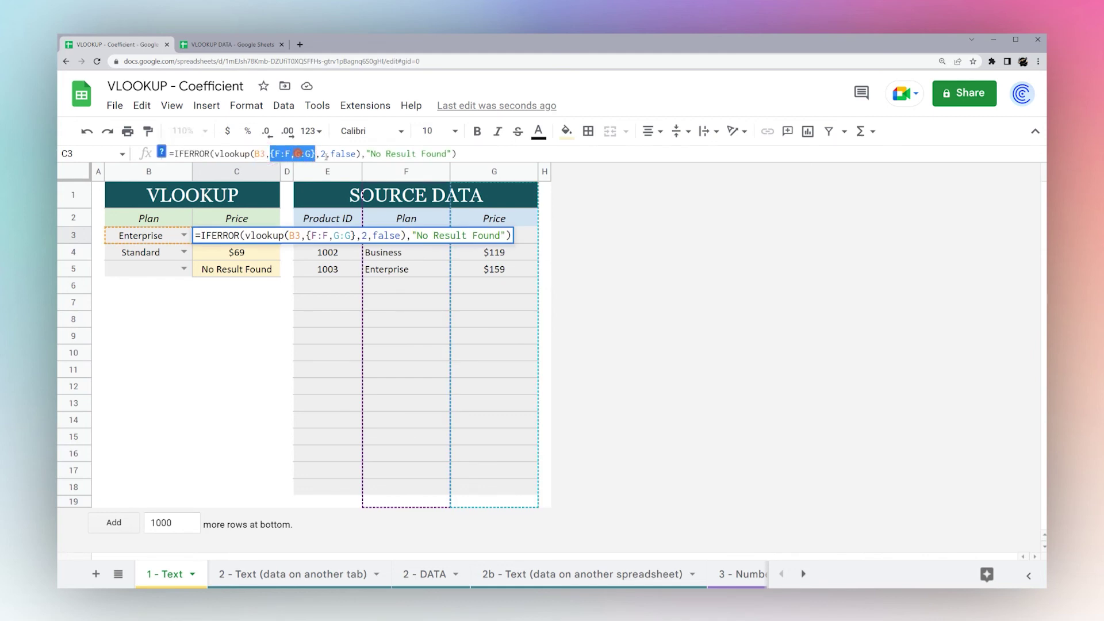
key("Left")
key("Right")
key("Right")
key("Right")
key("Right")
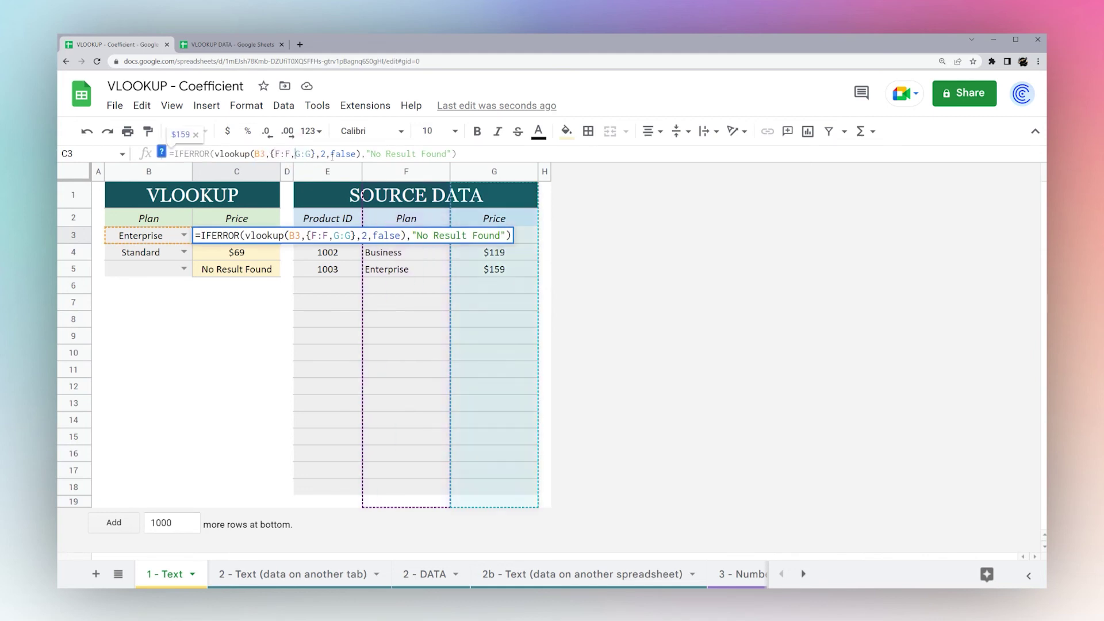
key("Delete")
key("Delete")
key("Delete")
type("BB:BB")
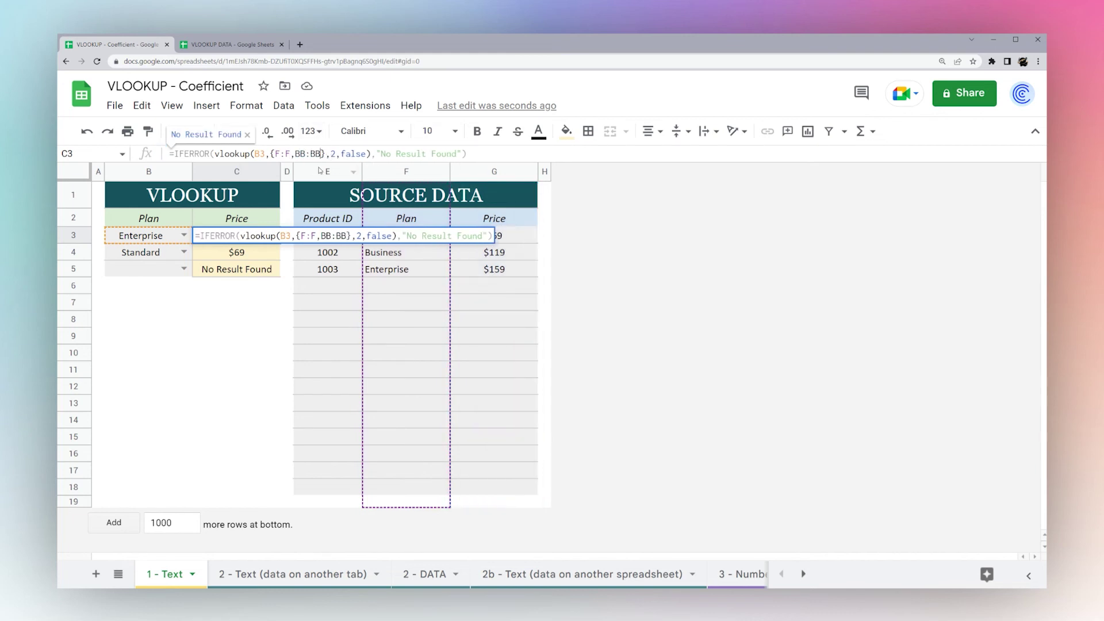
key("Escape")
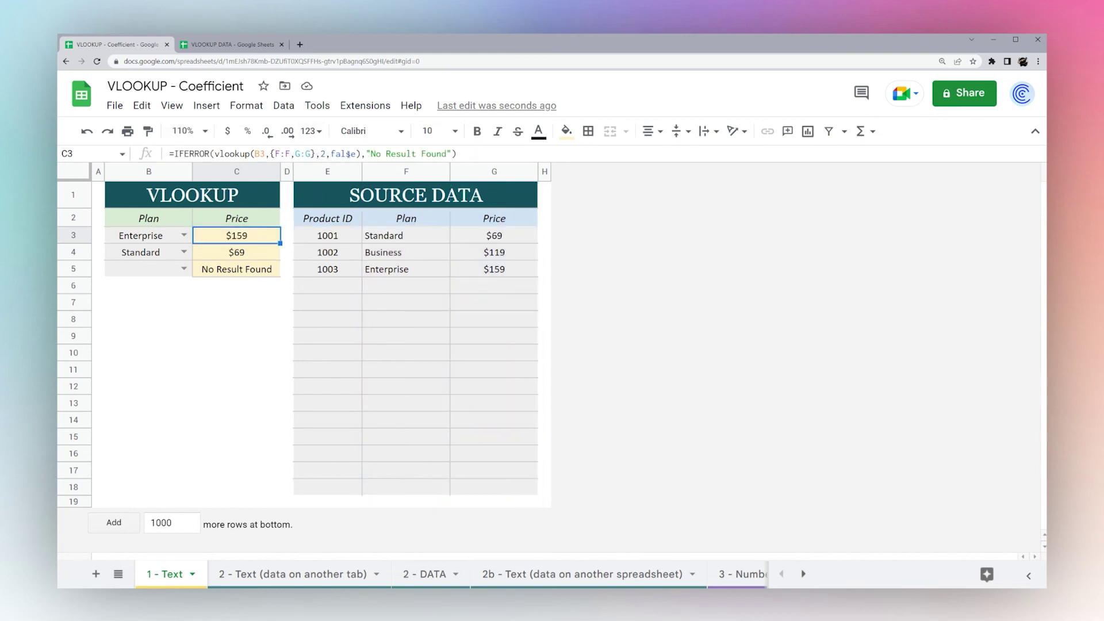
left_click(118, 573)
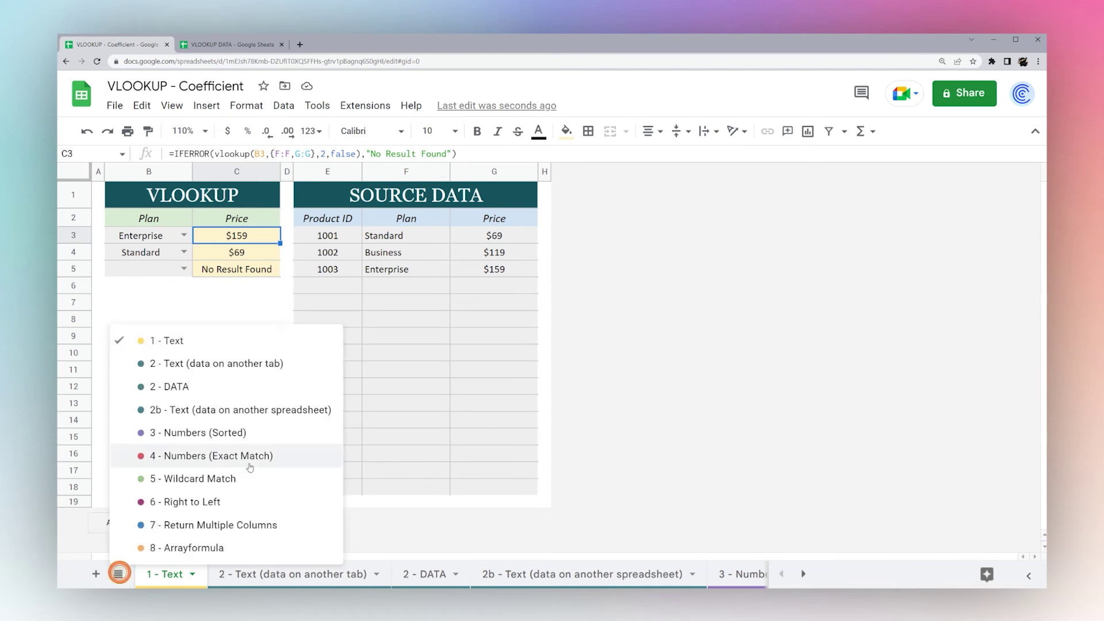
Go to the '7 - Return Multiple Columns' sheet and choose Standard in B3
left_click(200, 502)
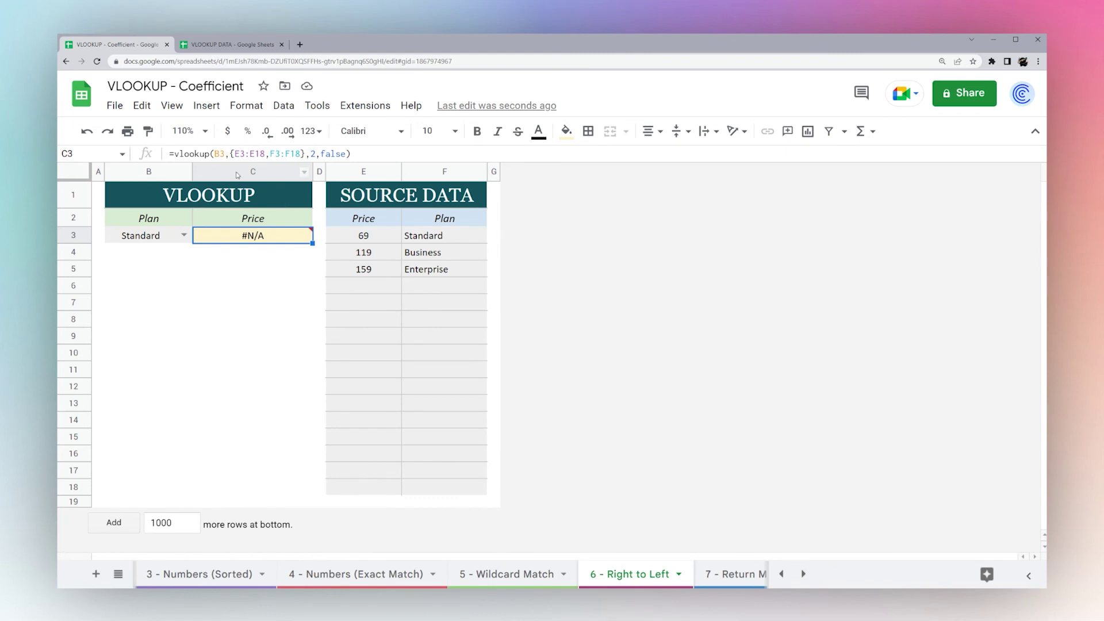
left_click(118, 574)
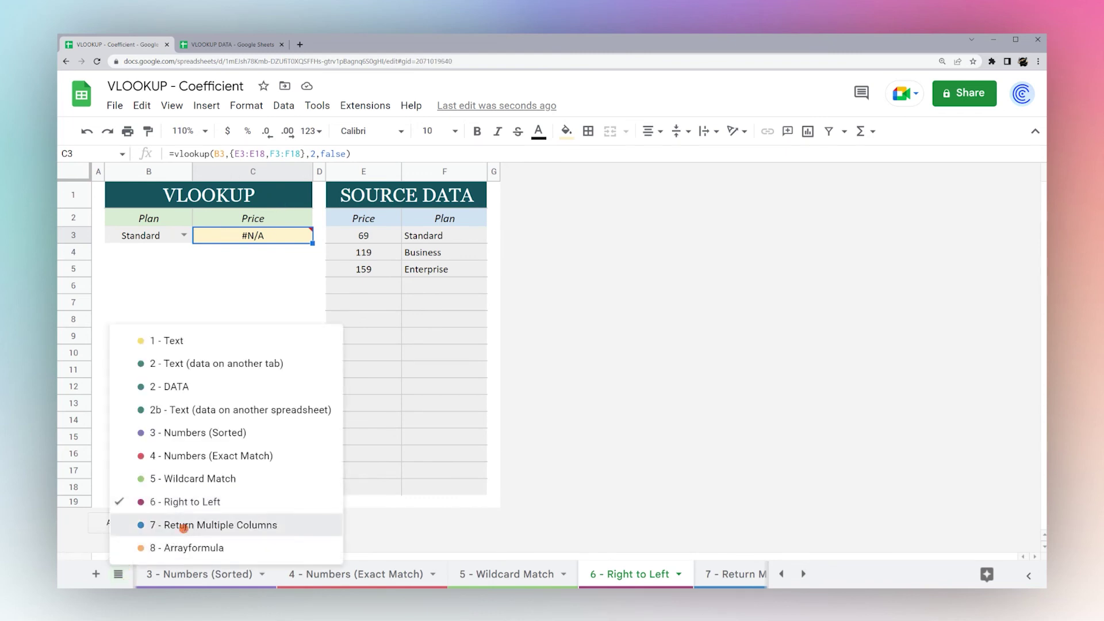
left_click(178, 523)
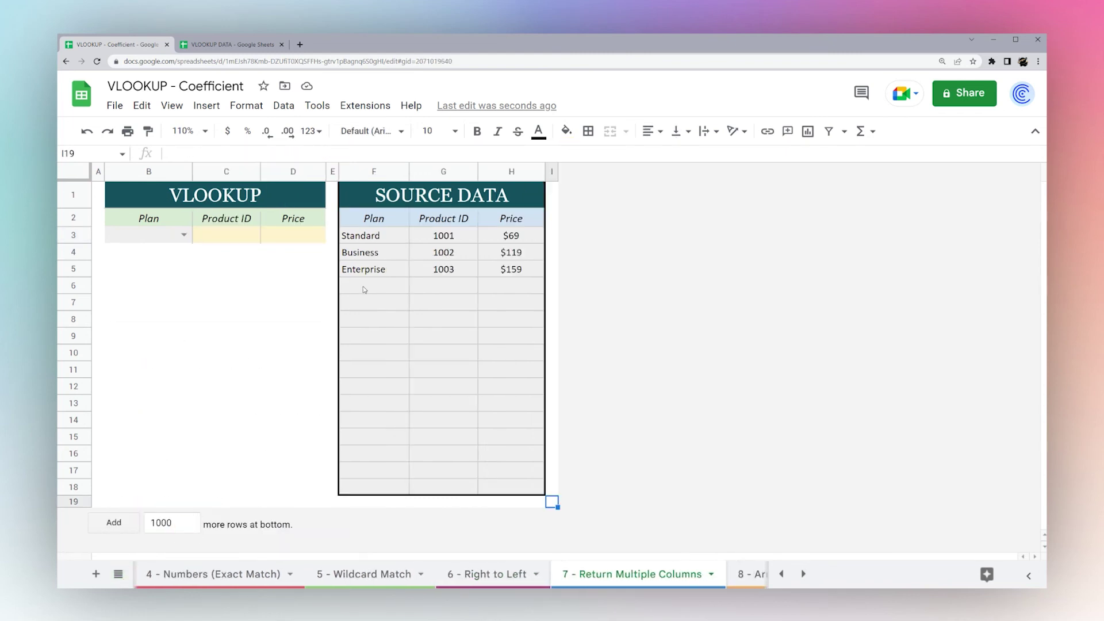
left_click(173, 236)
left_click(127, 252)
Enter =vlookup(B3,F3:H18,{2,3},false) in C3 to return two columns
left_click(233, 237)
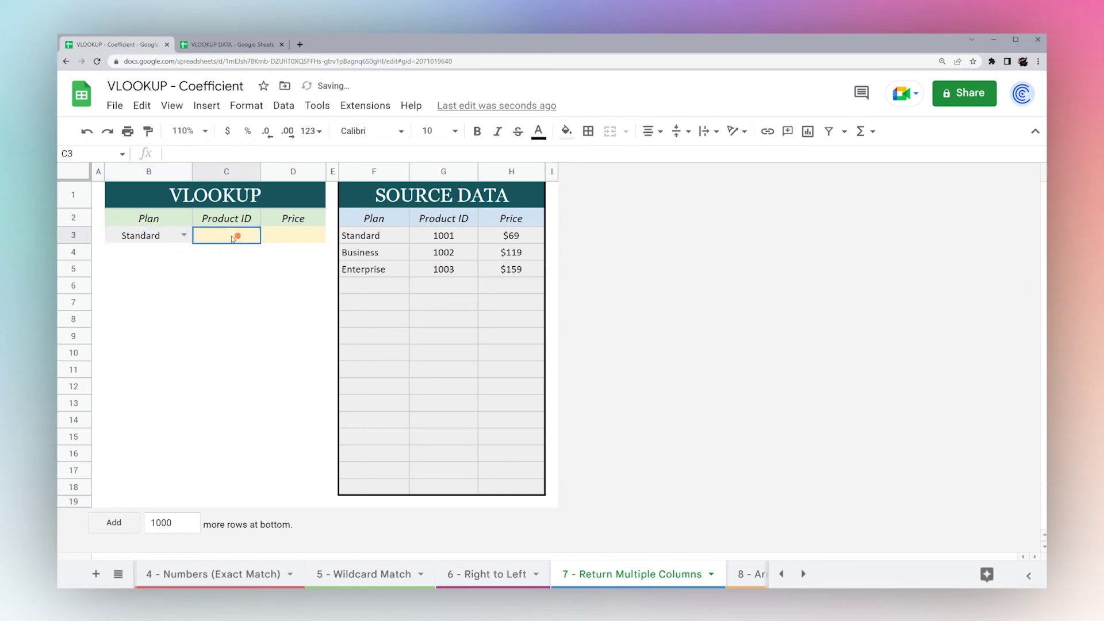
type("=")
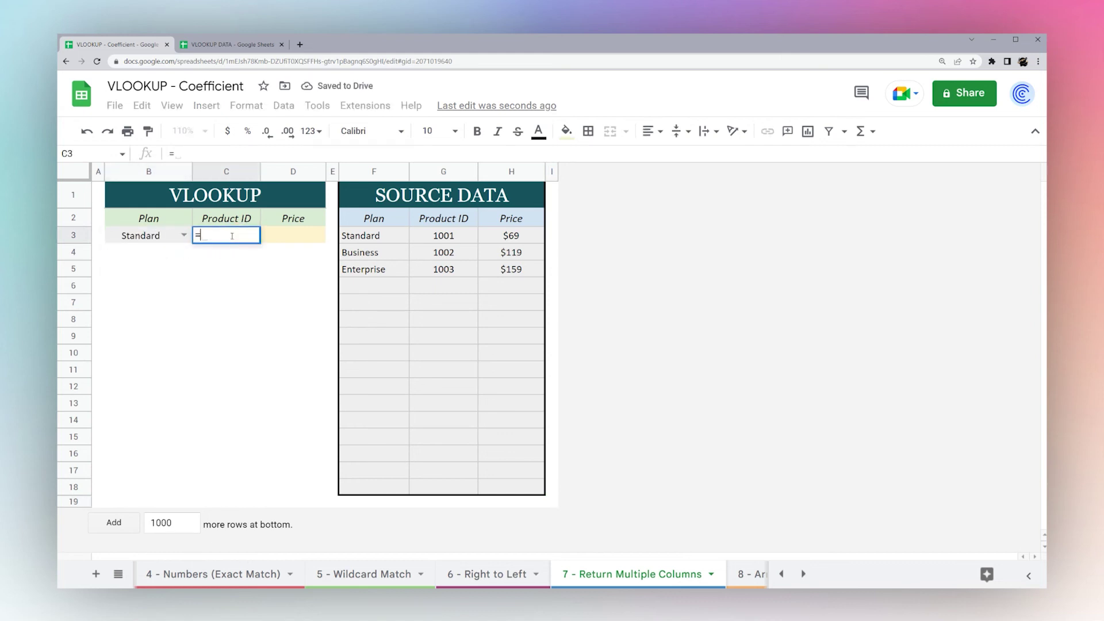
type("vlooku")
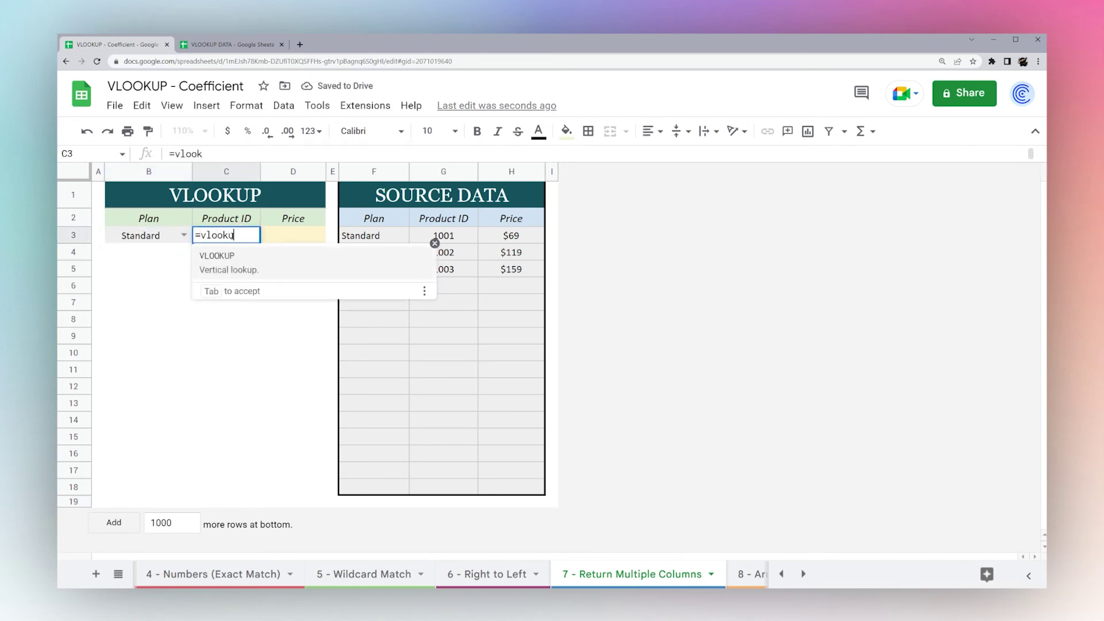
type("p(")
left_click(132, 236)
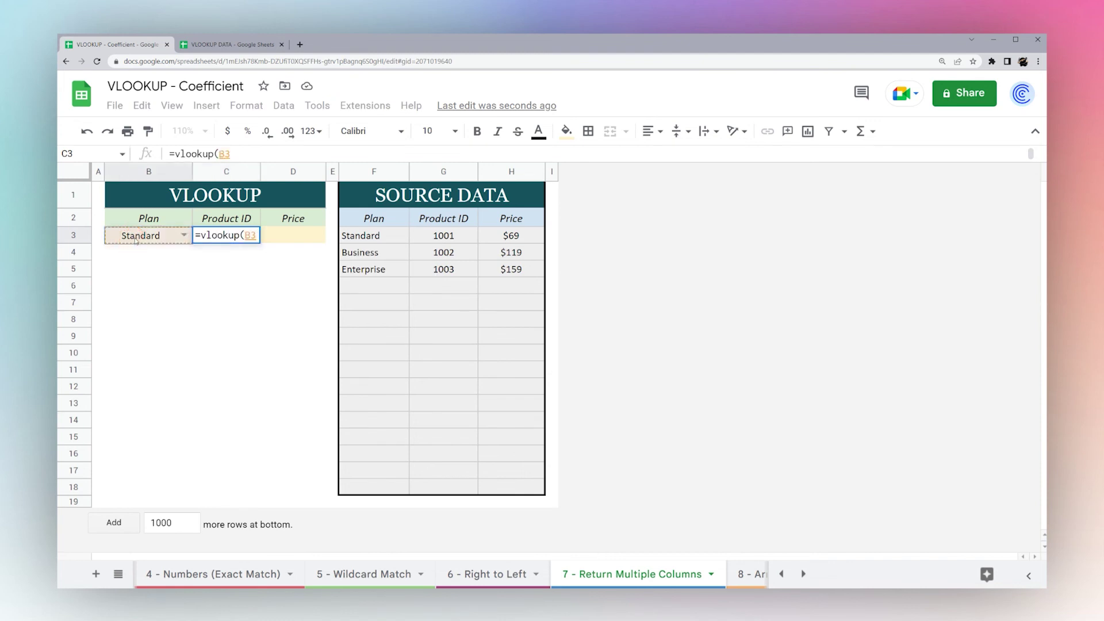
type(",")
left_click(377, 236)
left_click_drag(429, 253, 505, 491)
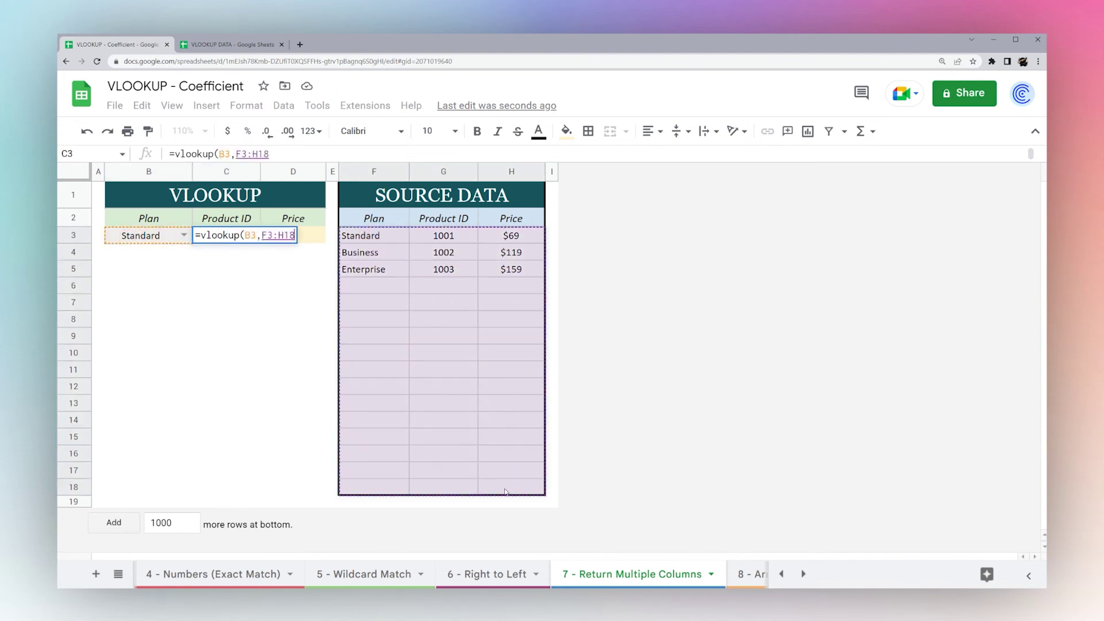
type(",")
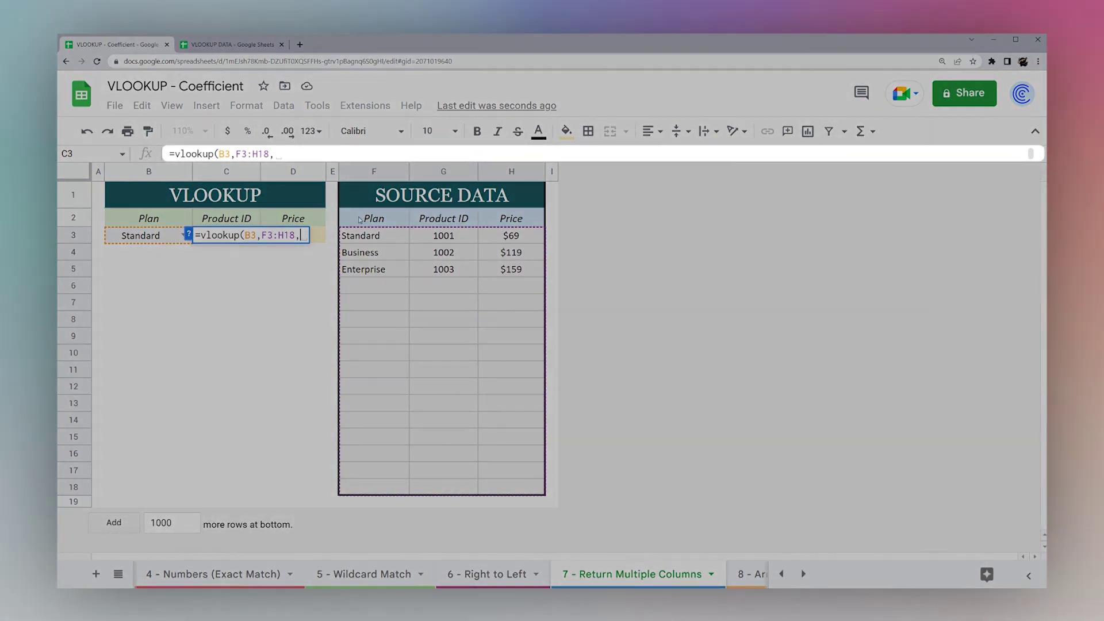
type("{2,3}")
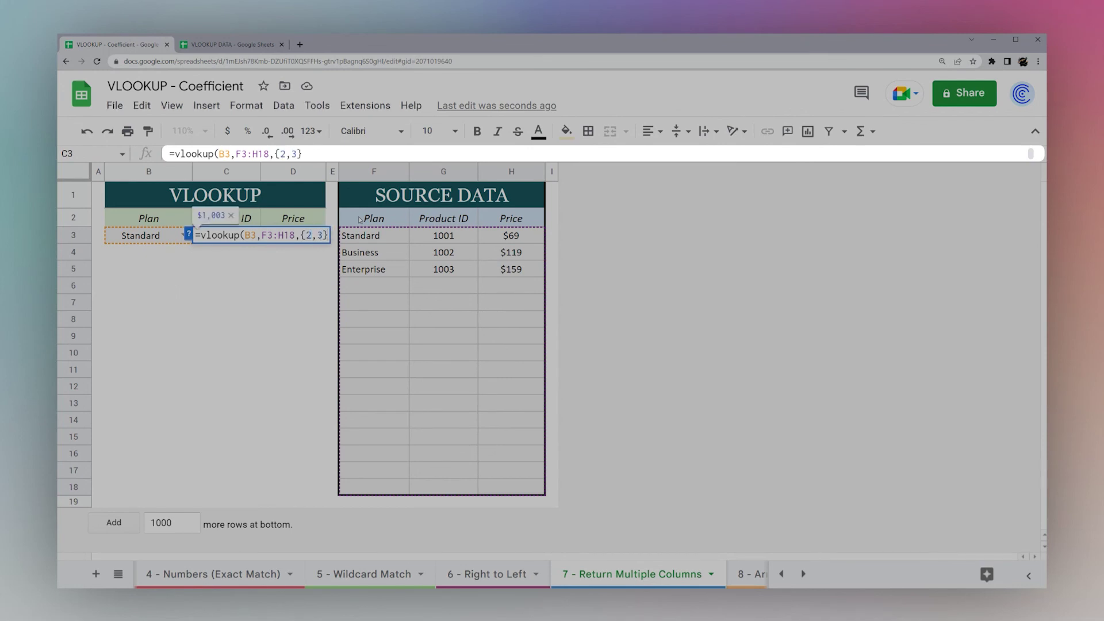
type(",false)")
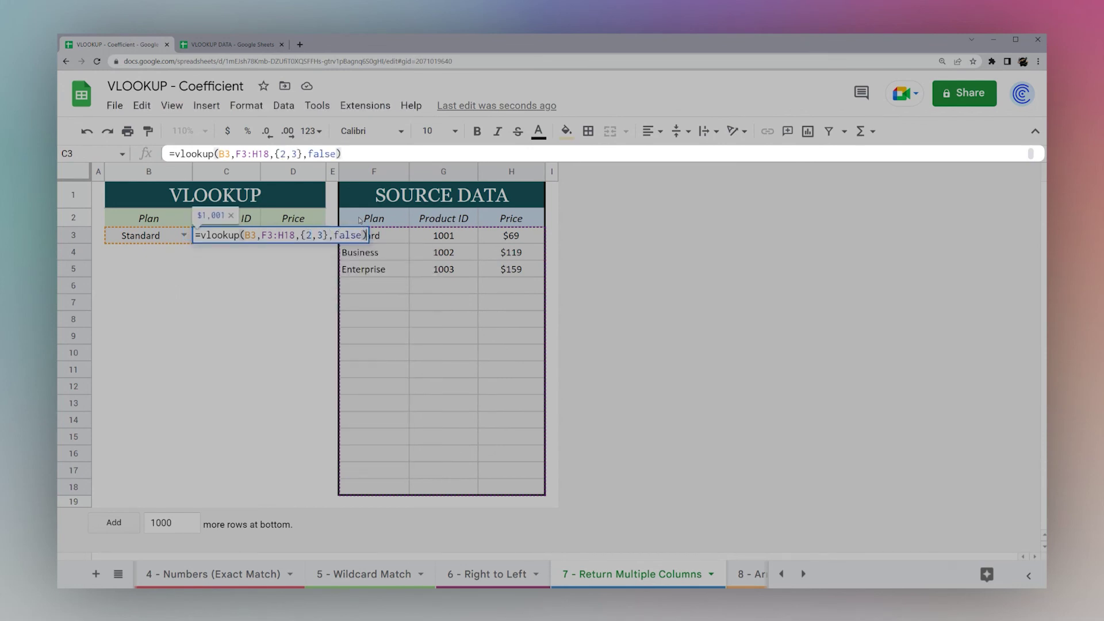
key("Return")
Format C3 as a plain Number so it shows 1001
left_click(254, 233)
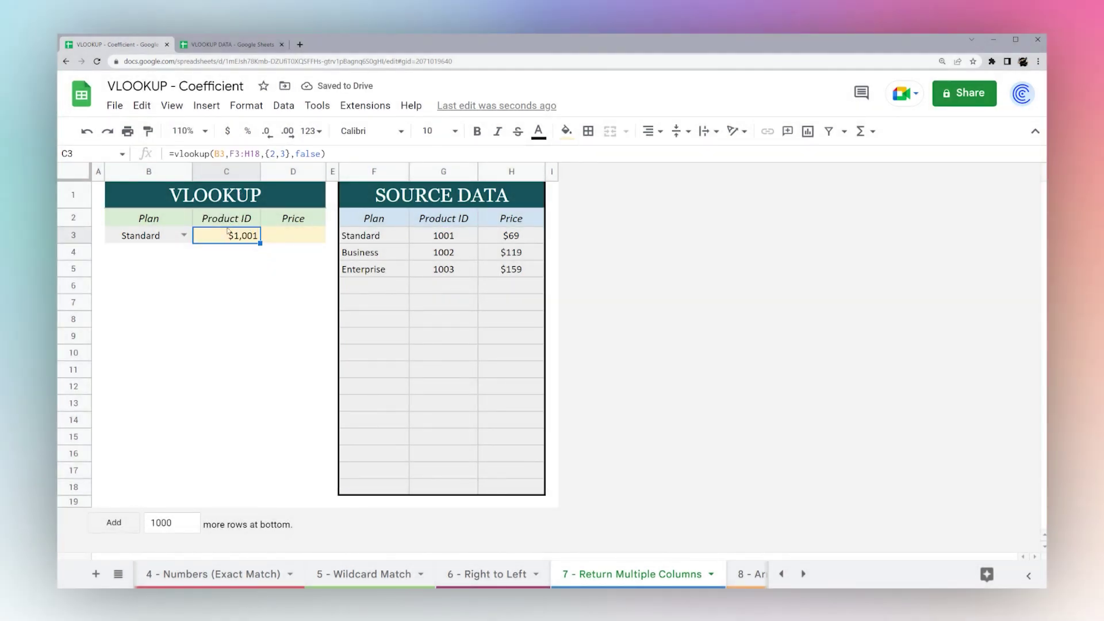
left_click(311, 132)
left_click(357, 507)
Wrap C3's lookup in ARRAYFORMULA: =arrayformula(vlookup(B3,F3:H18,{2,3},false))
left_click(295, 236)
left_click(246, 234)
left_click(172, 153)
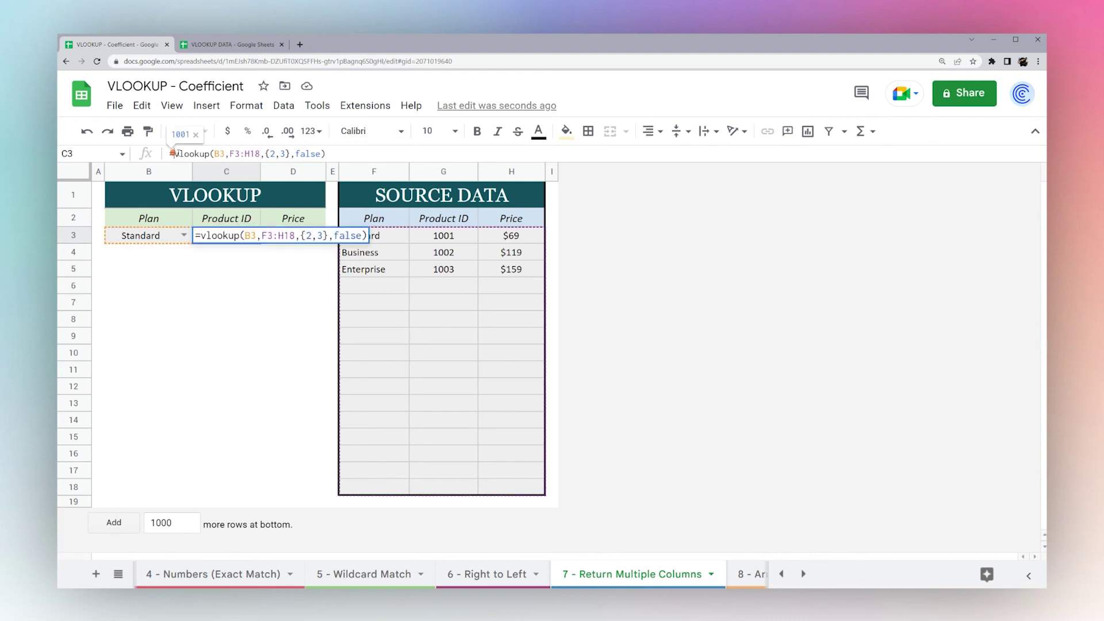
type("array")
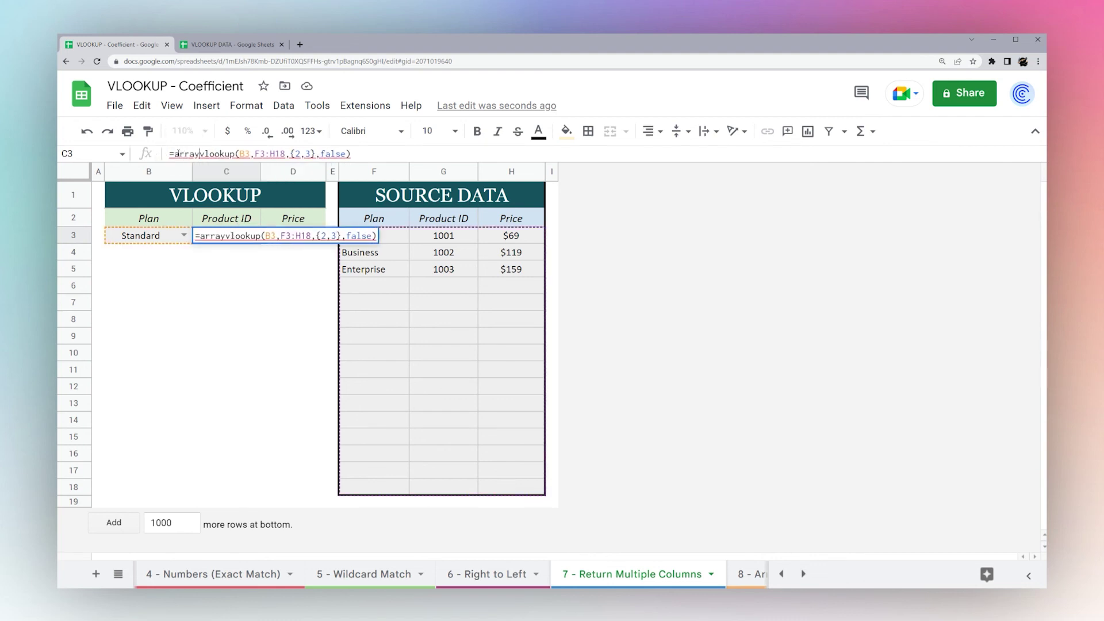
type("formula(")
key("End")
type(")")
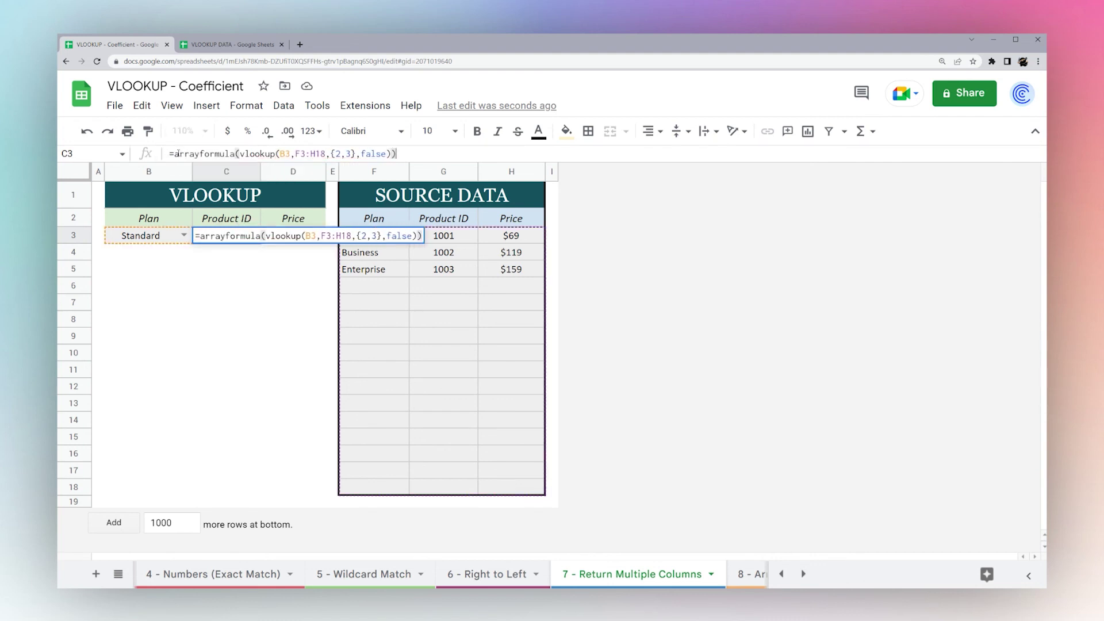
key("Return")
Switch B3's plan to Business and check the price returned in D3
left_click(246, 235)
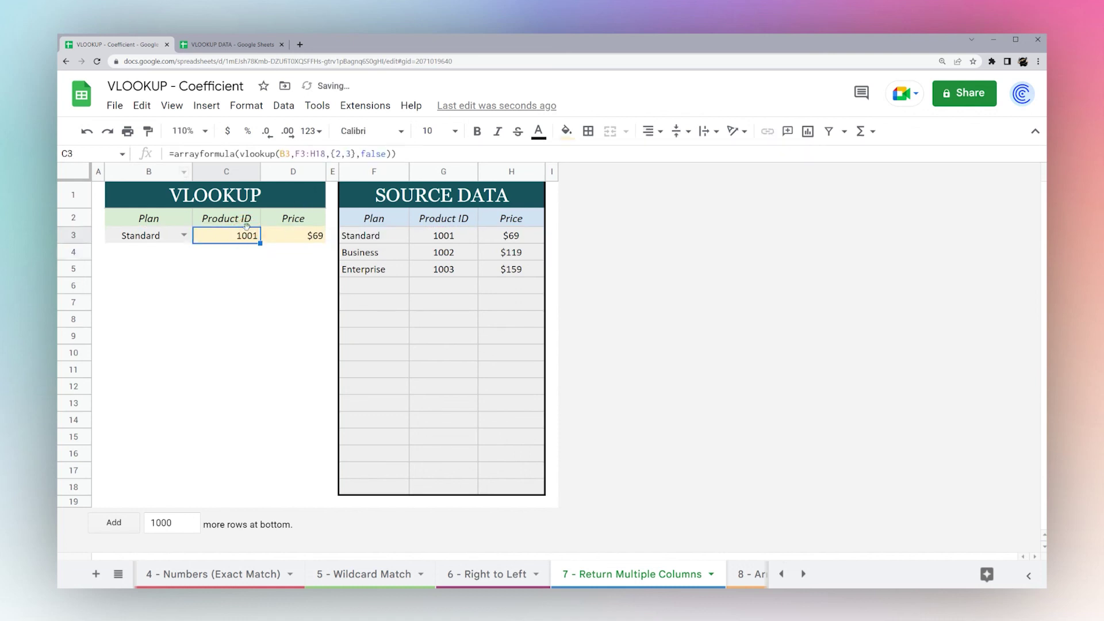
left_click(182, 236)
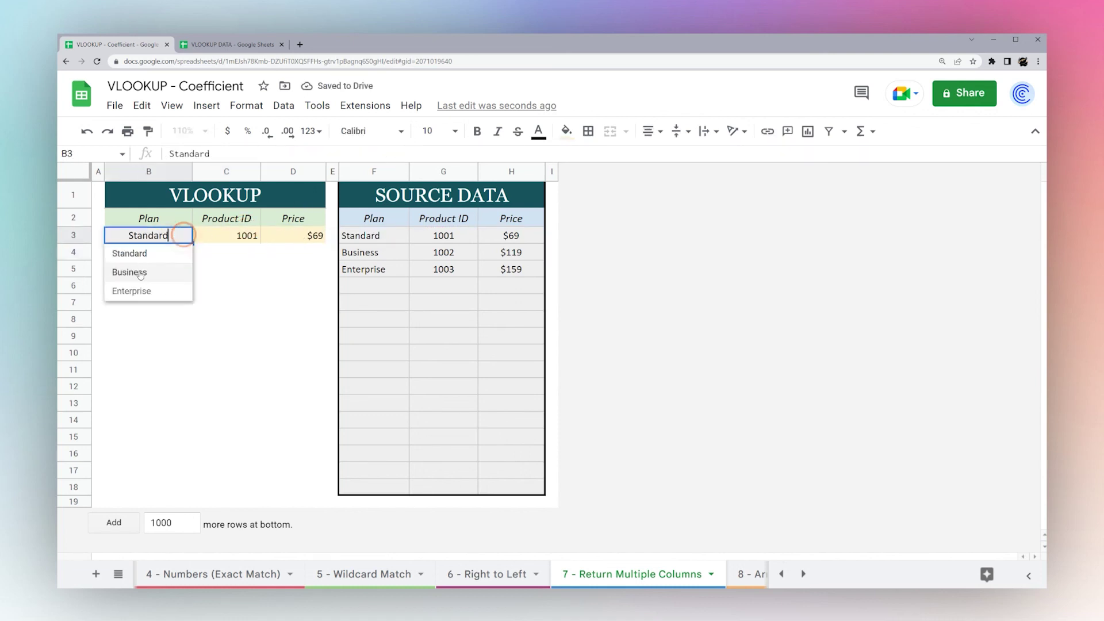
left_click(138, 271)
left_click(247, 234)
left_click(286, 236)
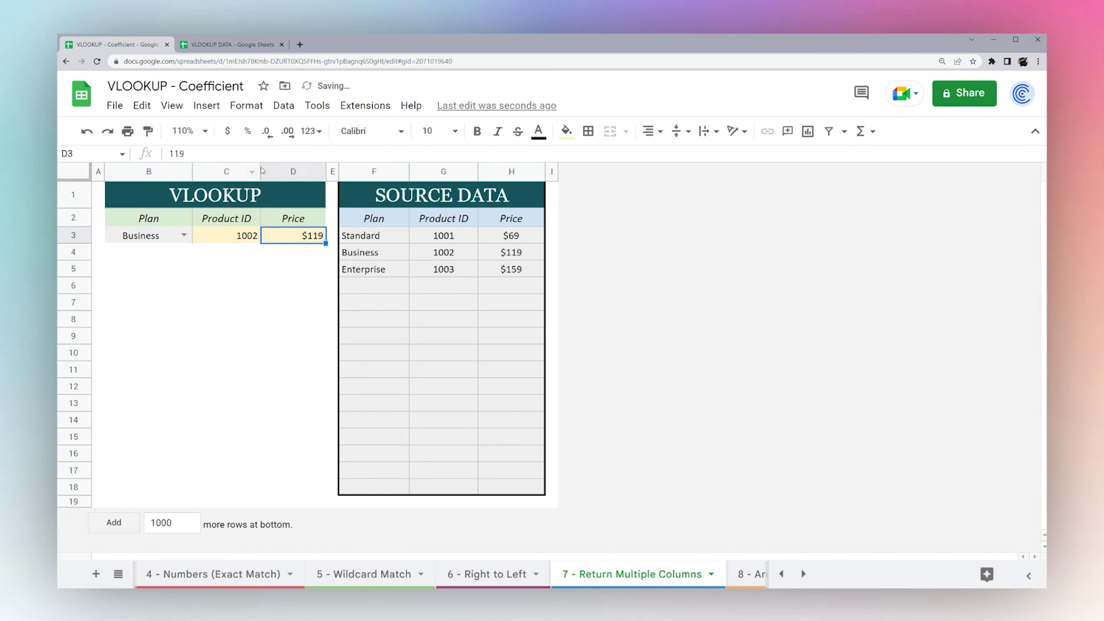
Clear C3's formula and paste the two-column lookup back in, returning 1002 and $119
left_click(230, 237)
left_click(217, 153)
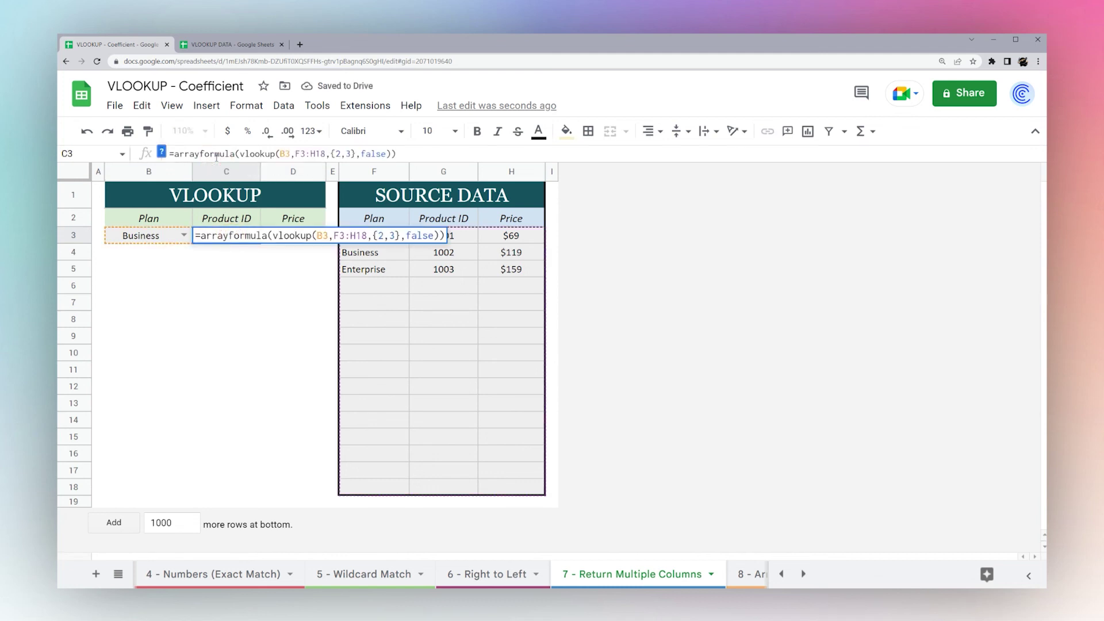
key("ctrl+a")
key("ctrl+c")
key("BackSpace")
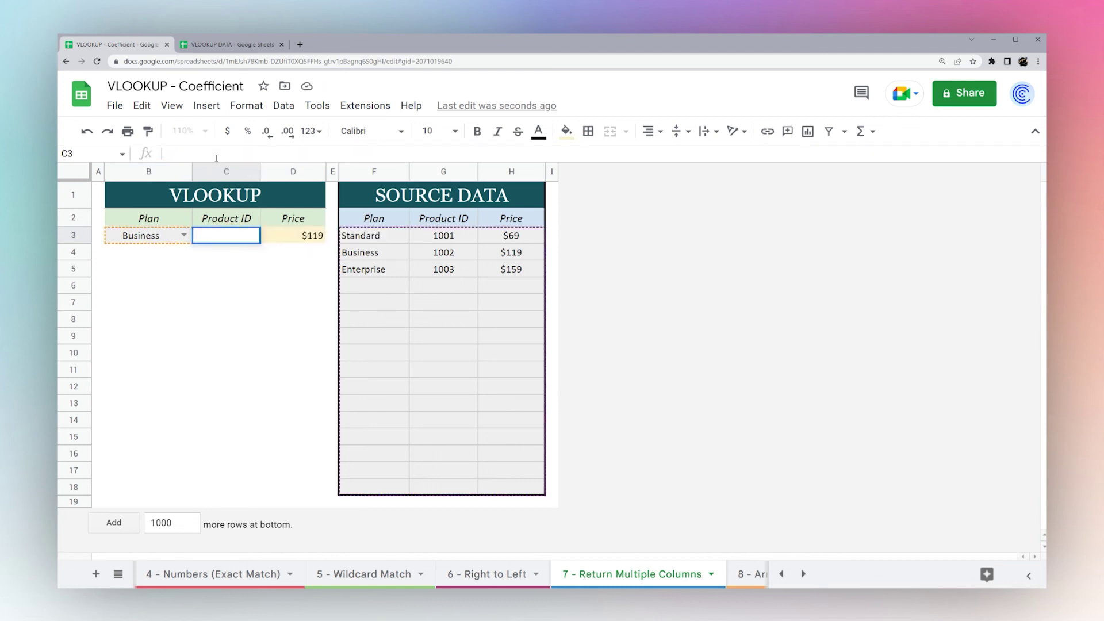
key("Return")
left_click(241, 236)
left_click(299, 236)
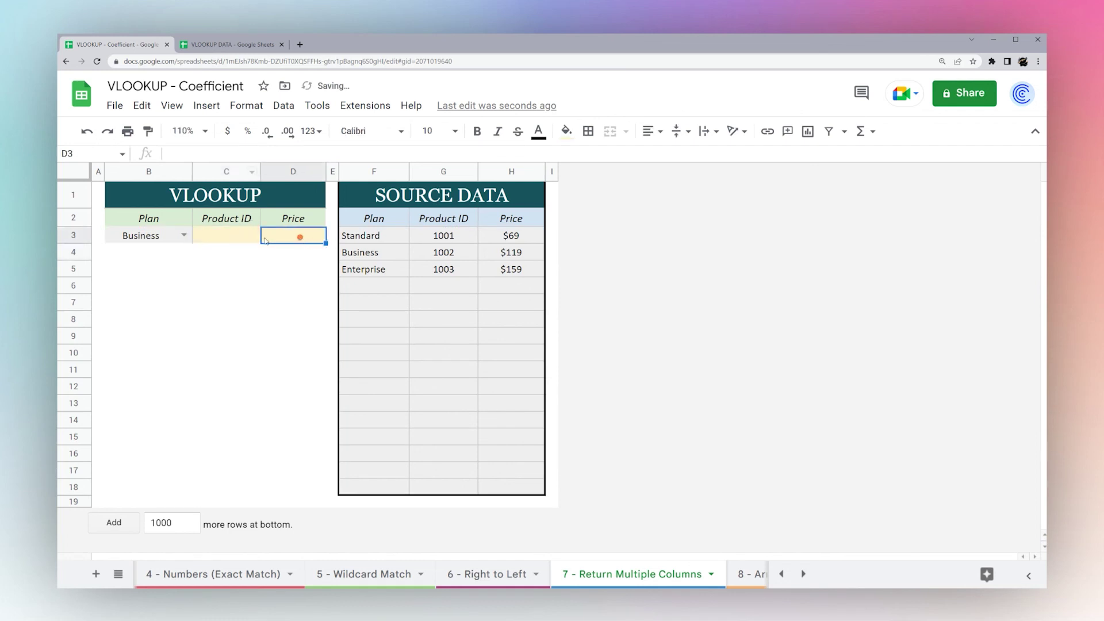
left_click(240, 237)
key("ctrl+v")
key("Return")
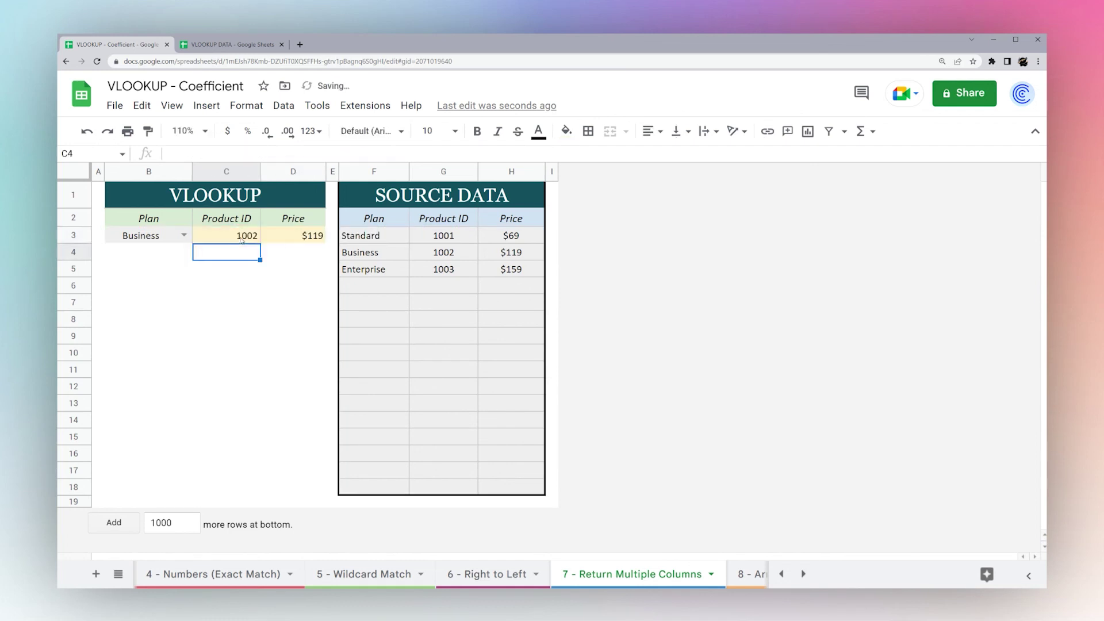
Review the {2,3} column list in C3's formula, then go to the '8 - Arrayformula' sheet
left_click(244, 236)
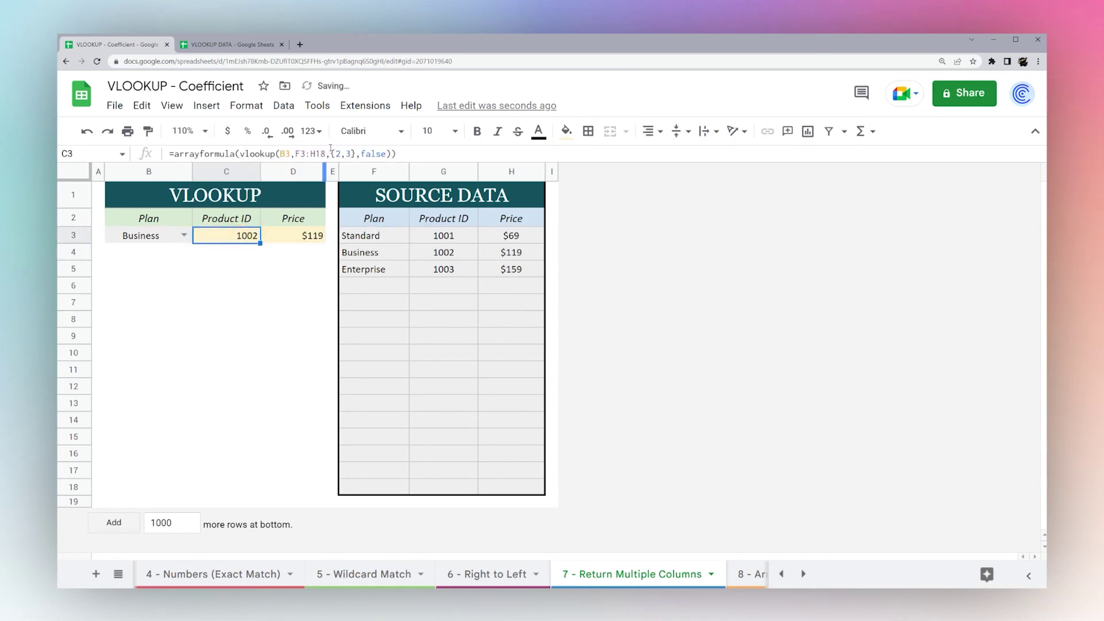
left_click_drag(331, 153, 356, 153)
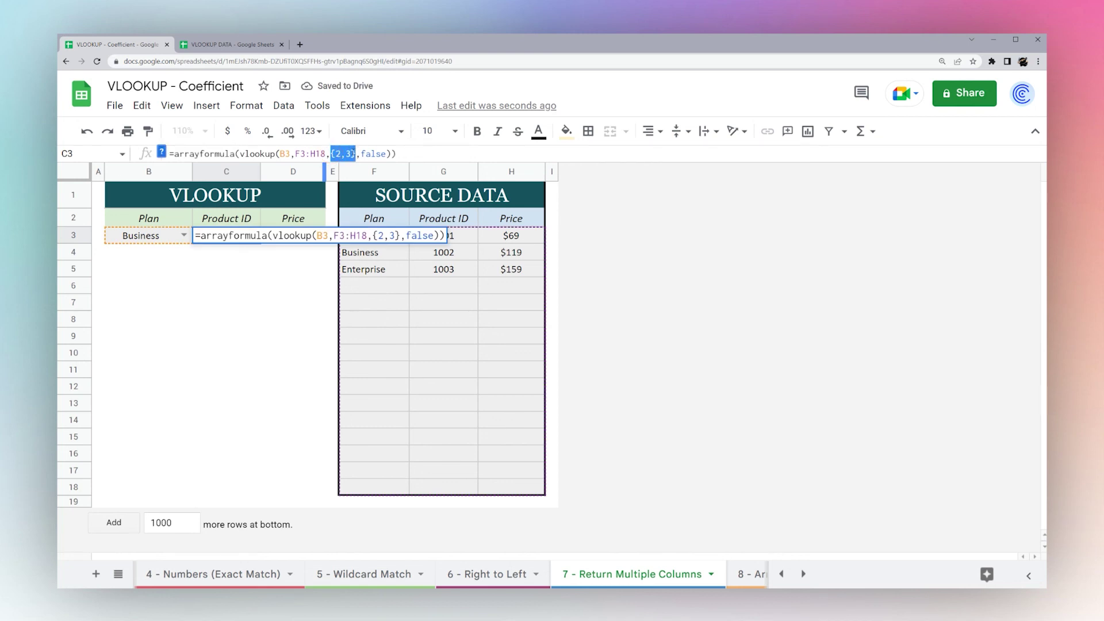
left_click(338, 153)
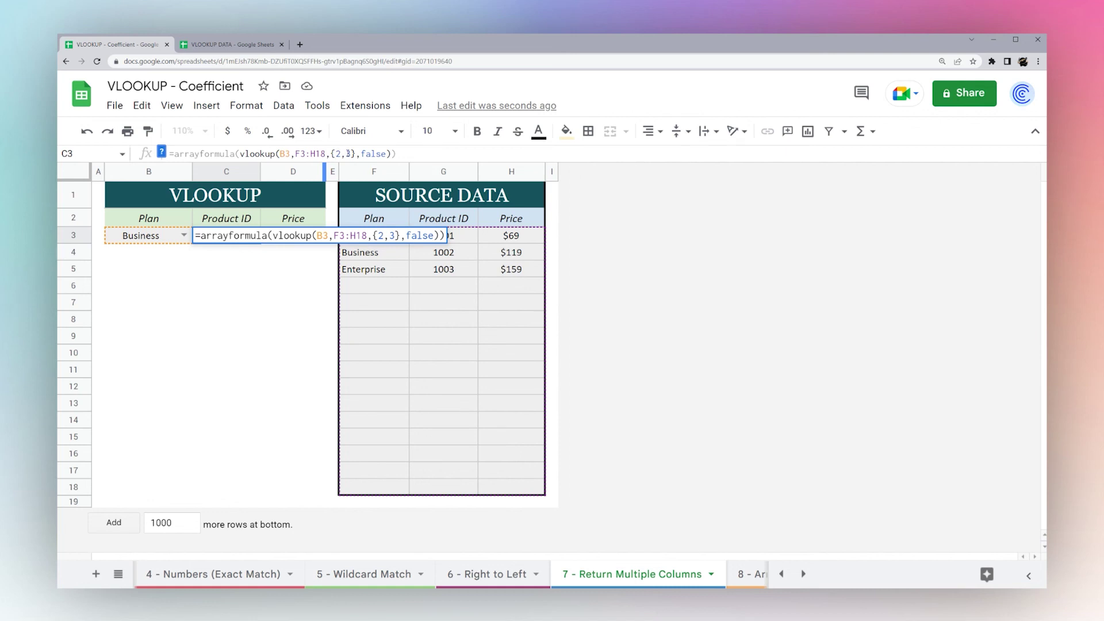
key("Escape")
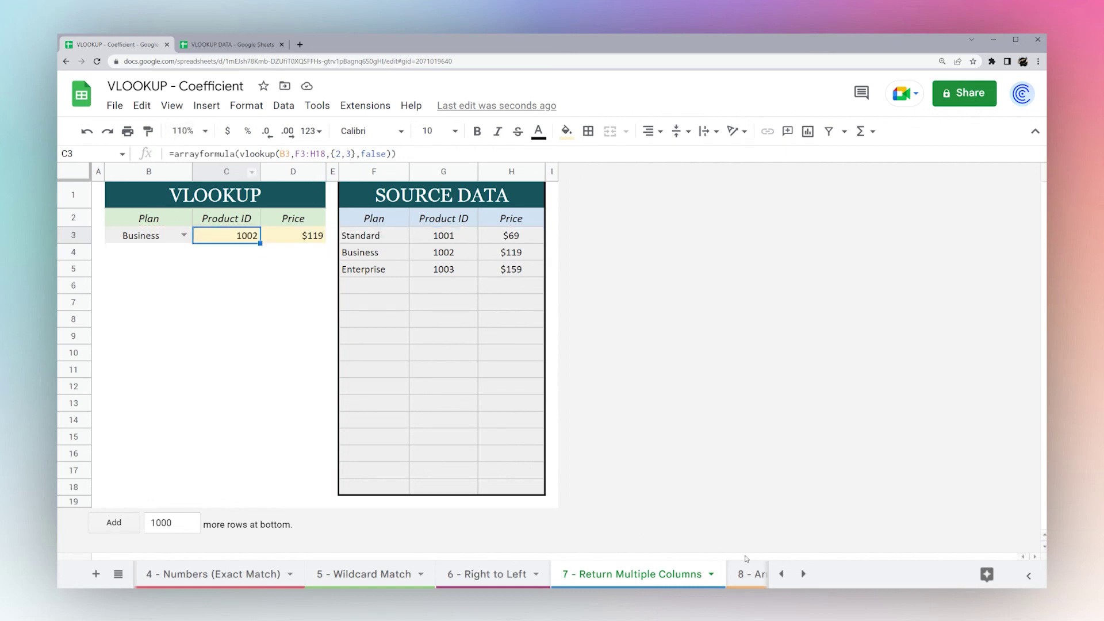
left_click(743, 574)
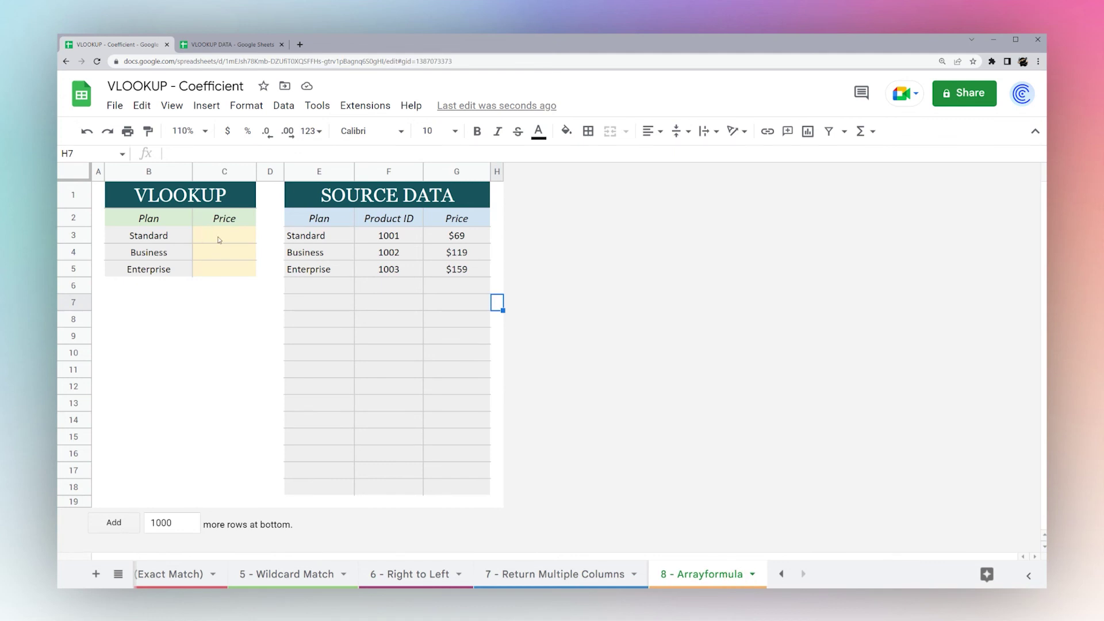
Enter =ARRAYFORMULA(VLOOKUP(B3:B5,E:G,3,FALSE)) in C3 to return $69, $119 and $159
left_click(219, 240)
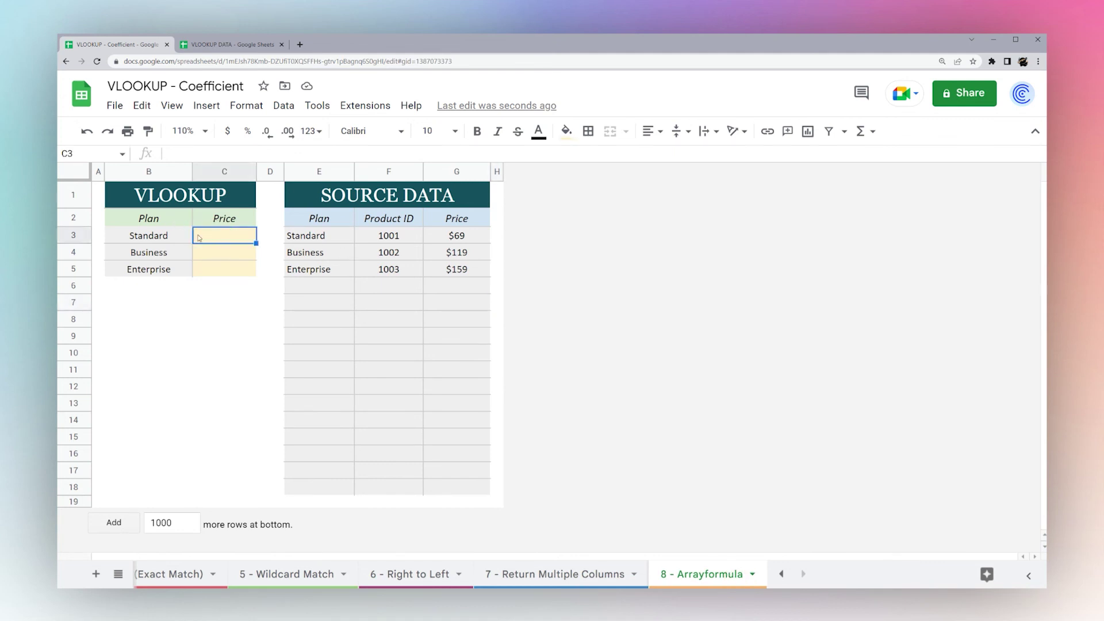
left_click_drag(225, 239, 223, 271)
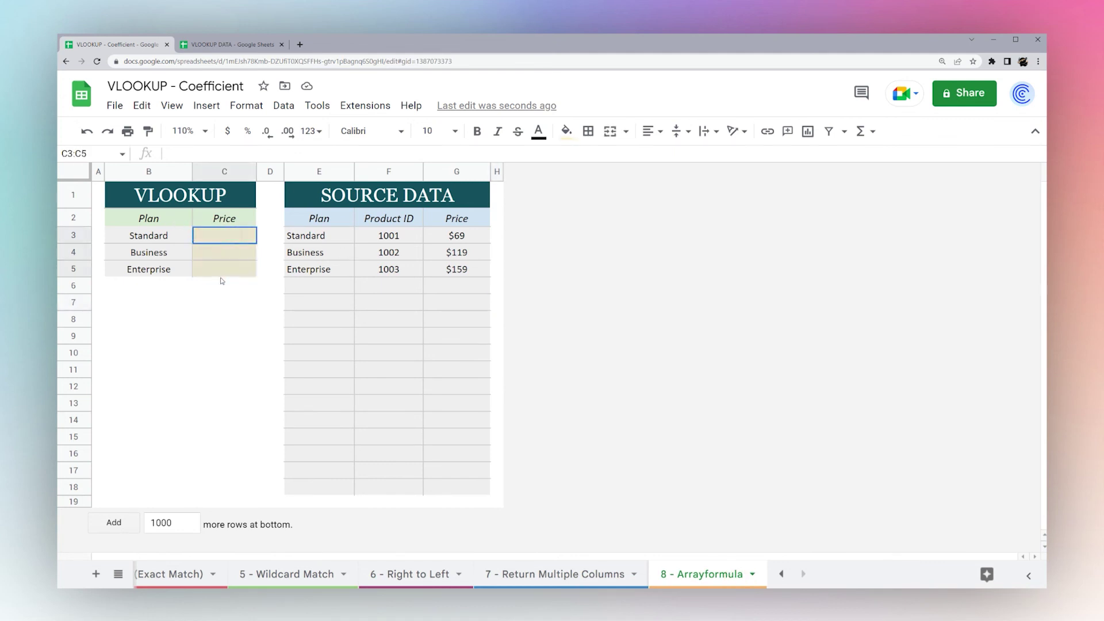
left_click(220, 239)
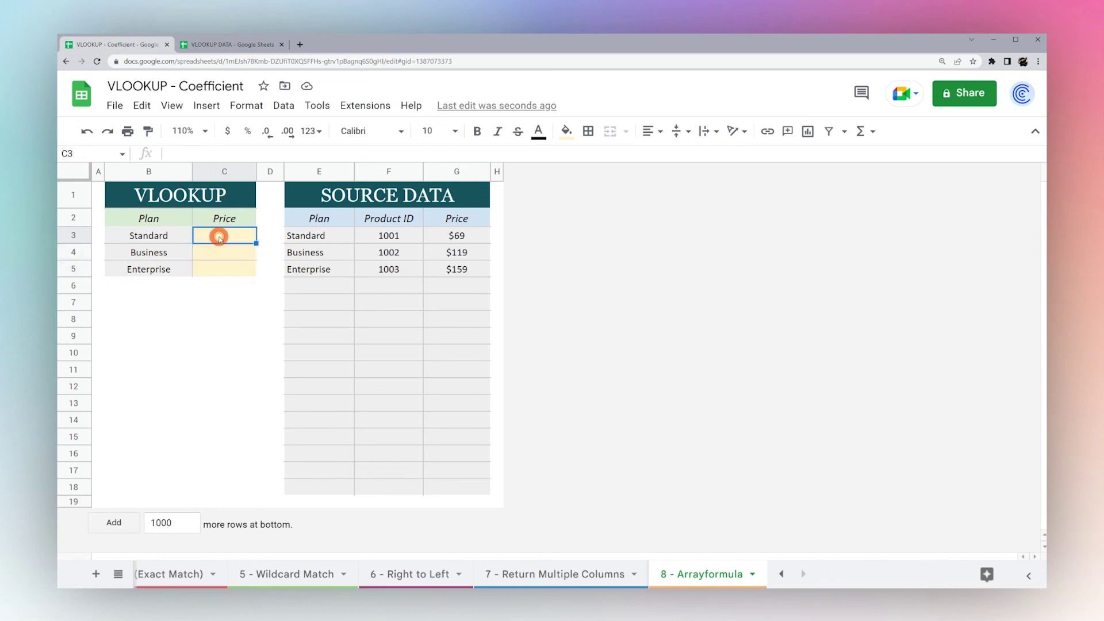
type("=arr")
type("ayformula(")
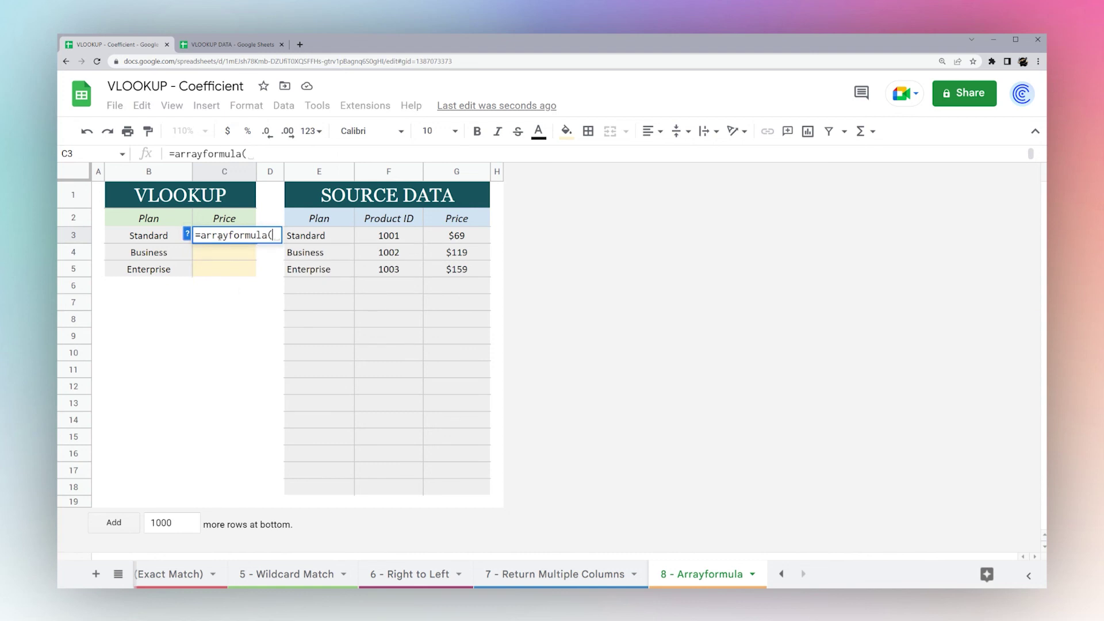
type("vlookup(")
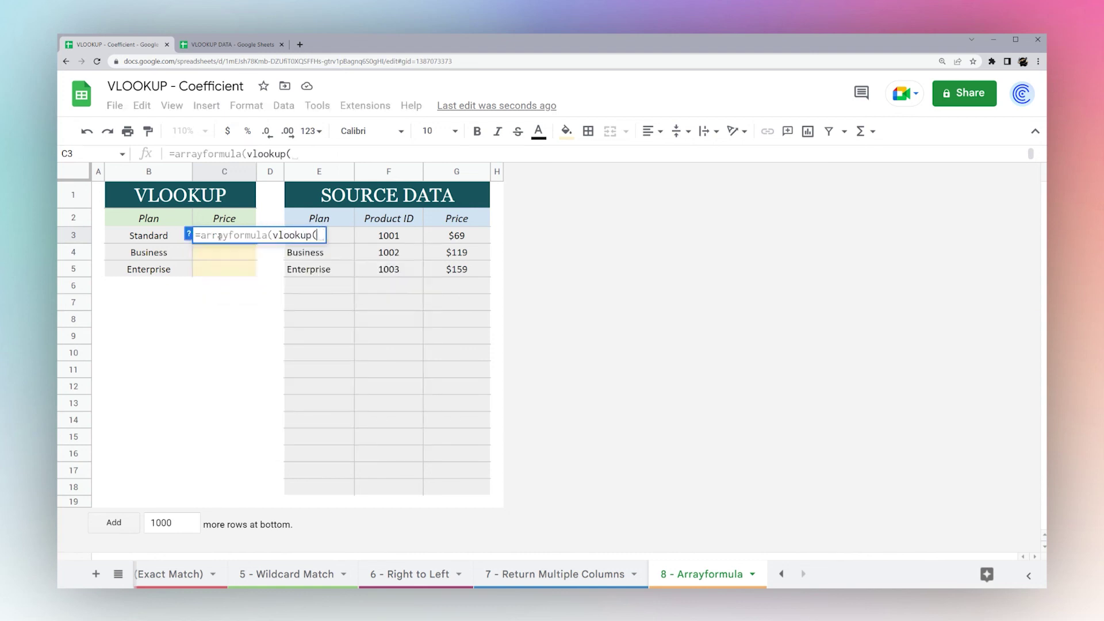
left_click_drag(156, 237, 159, 271)
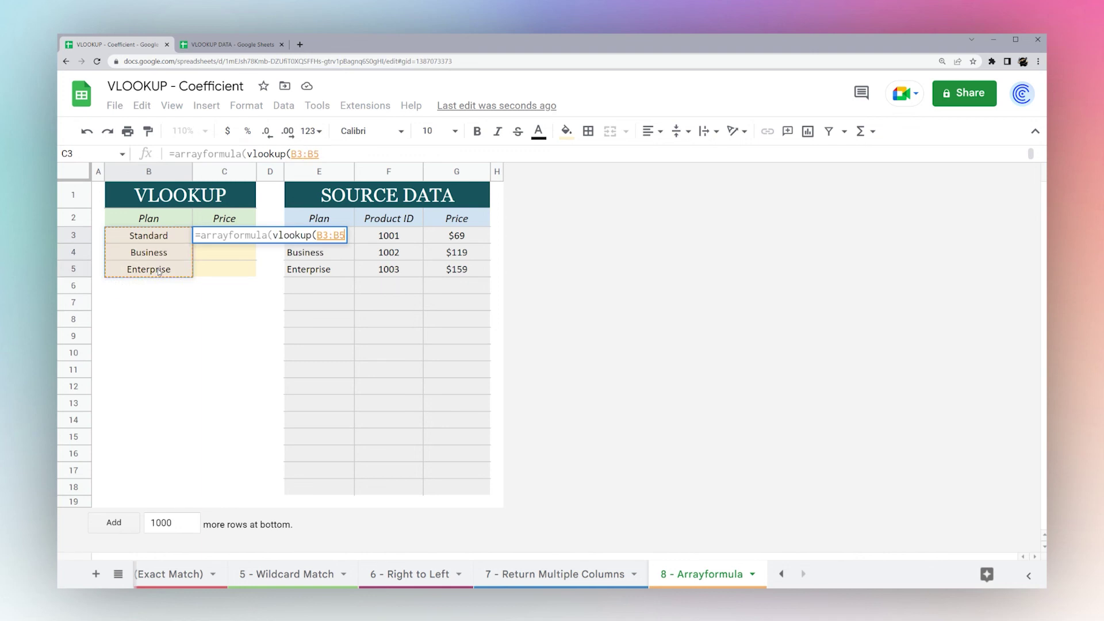
type(",")
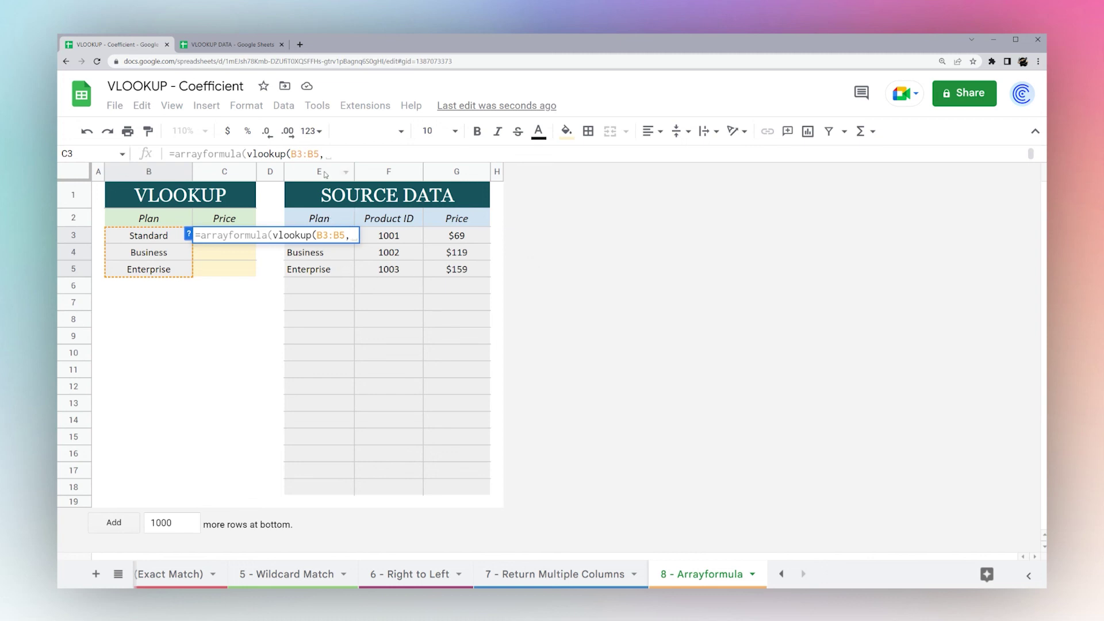
left_click_drag(325, 175, 460, 174)
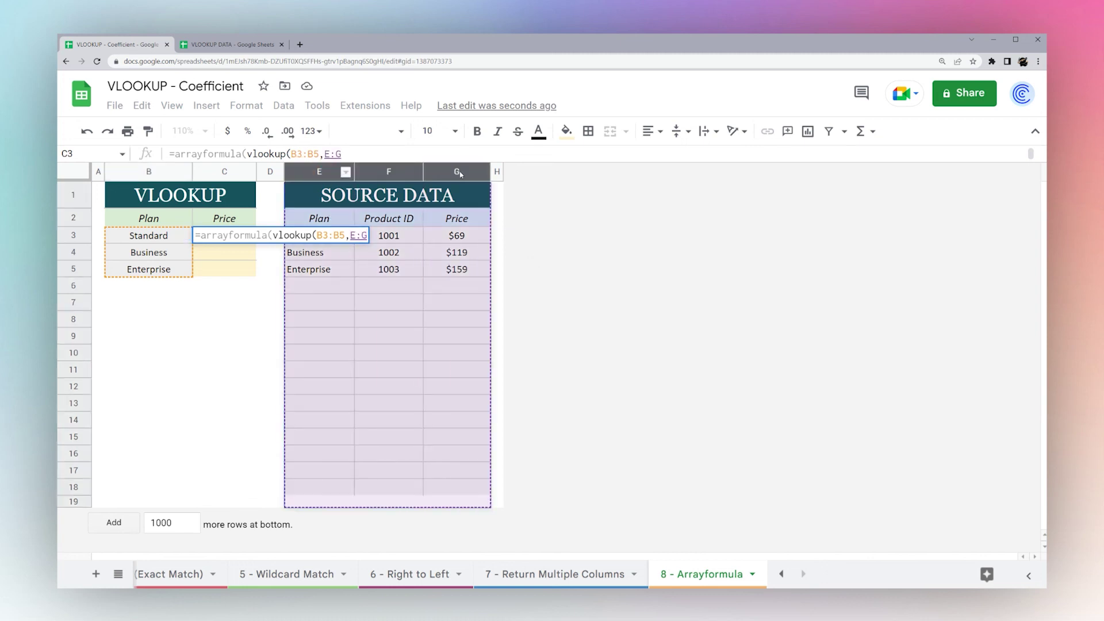
type(",")
type("3,false))")
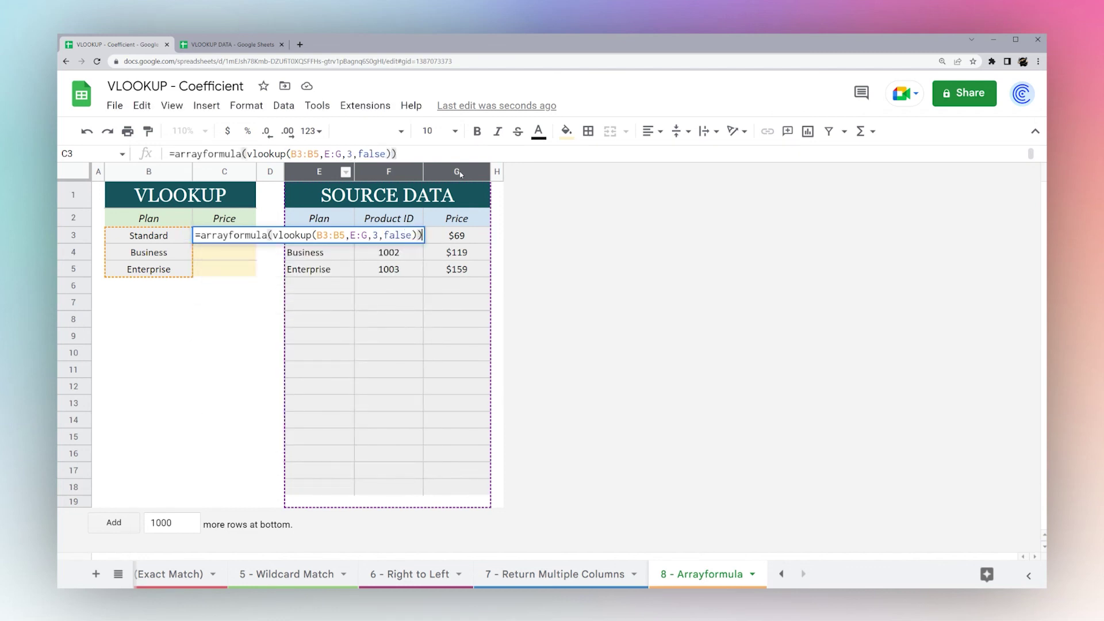
key("Return")
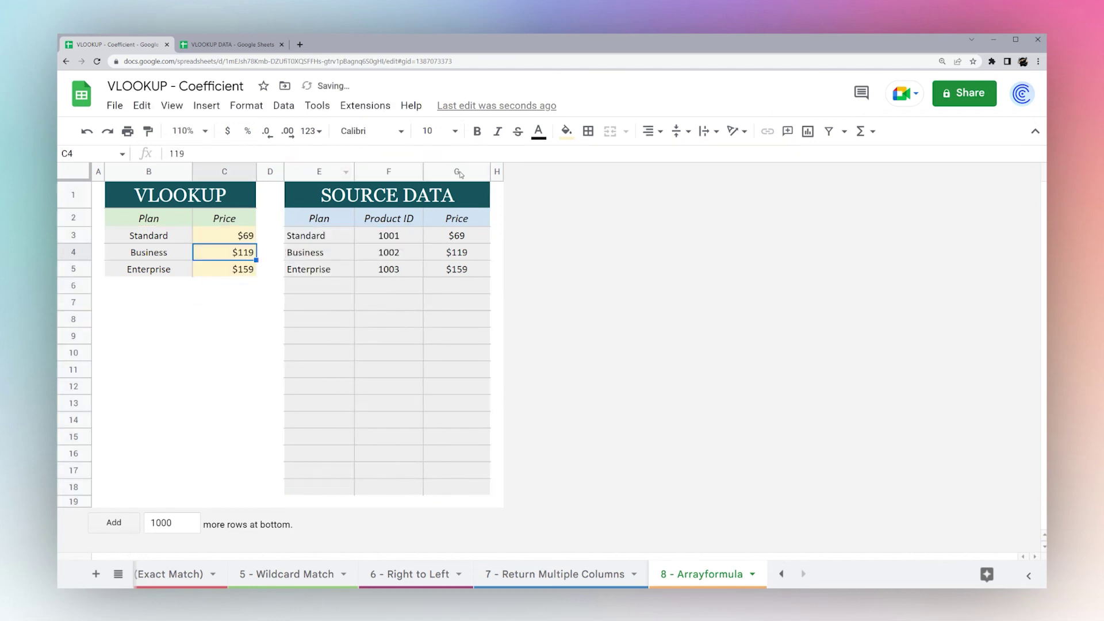
Change C3's lookup range to open-ended B3:B, which leaves #N/A in C6
left_click(246, 235)
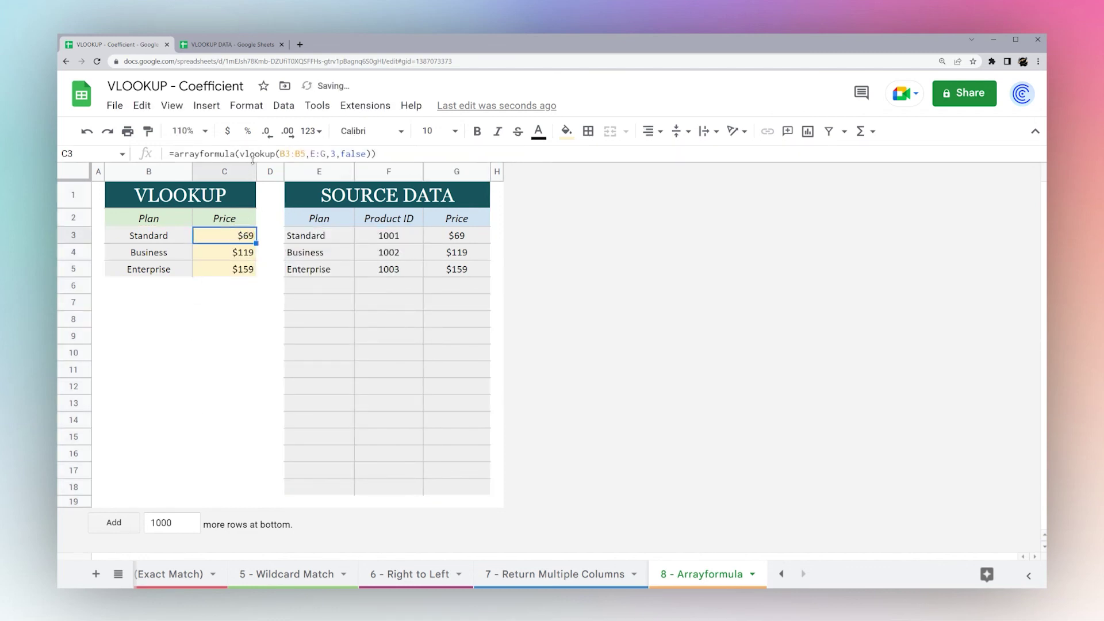
left_click(282, 153)
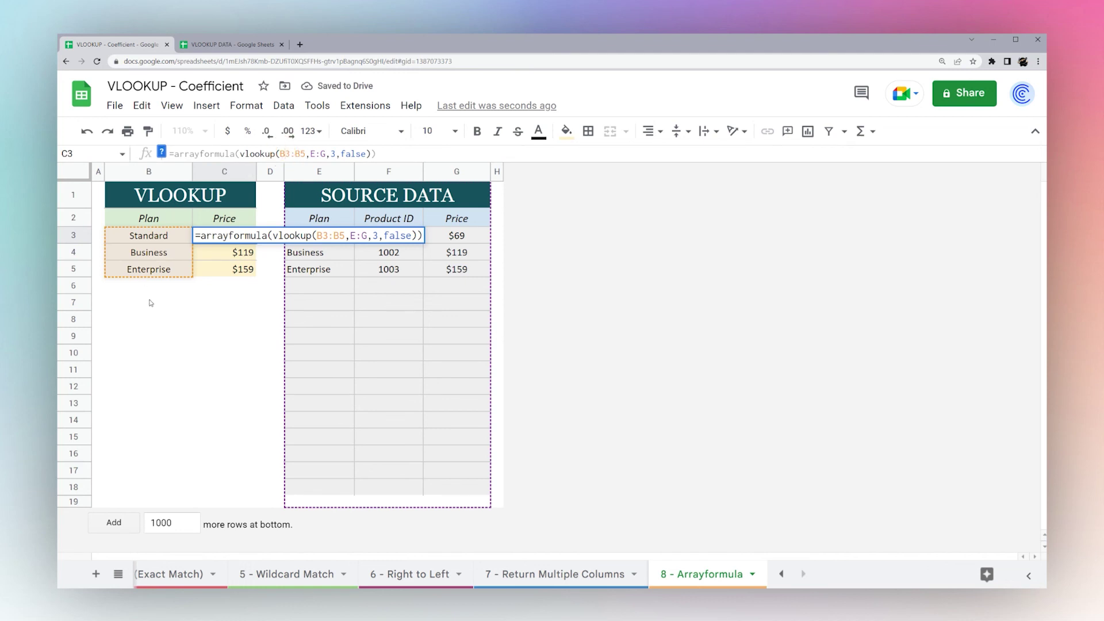
left_click(301, 152)
key("BackSpace")
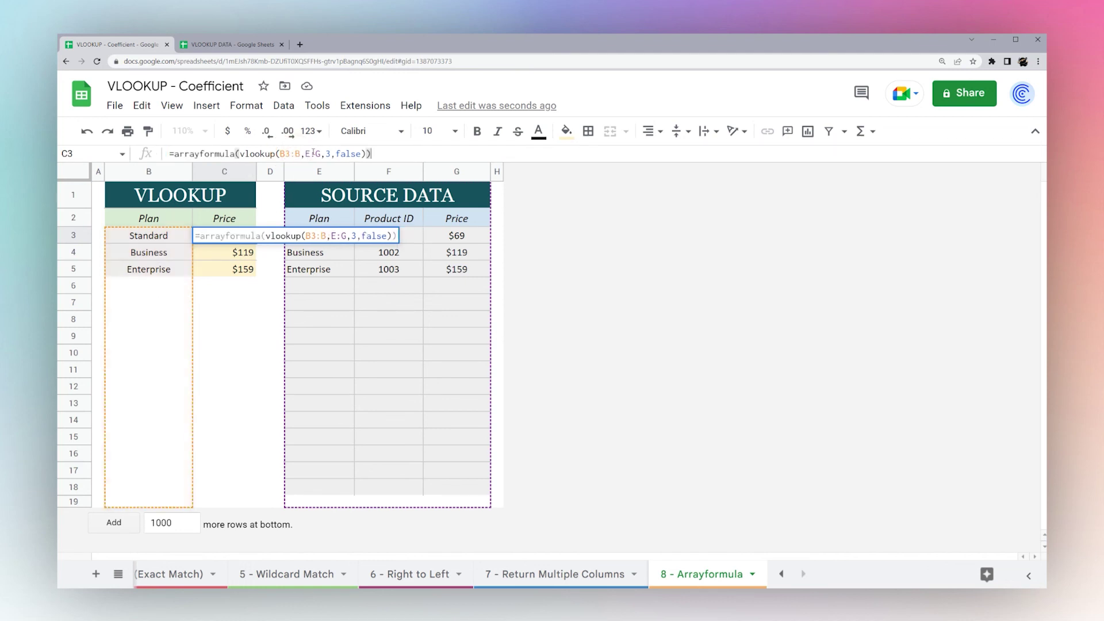
key("Return")
left_click(245, 289)
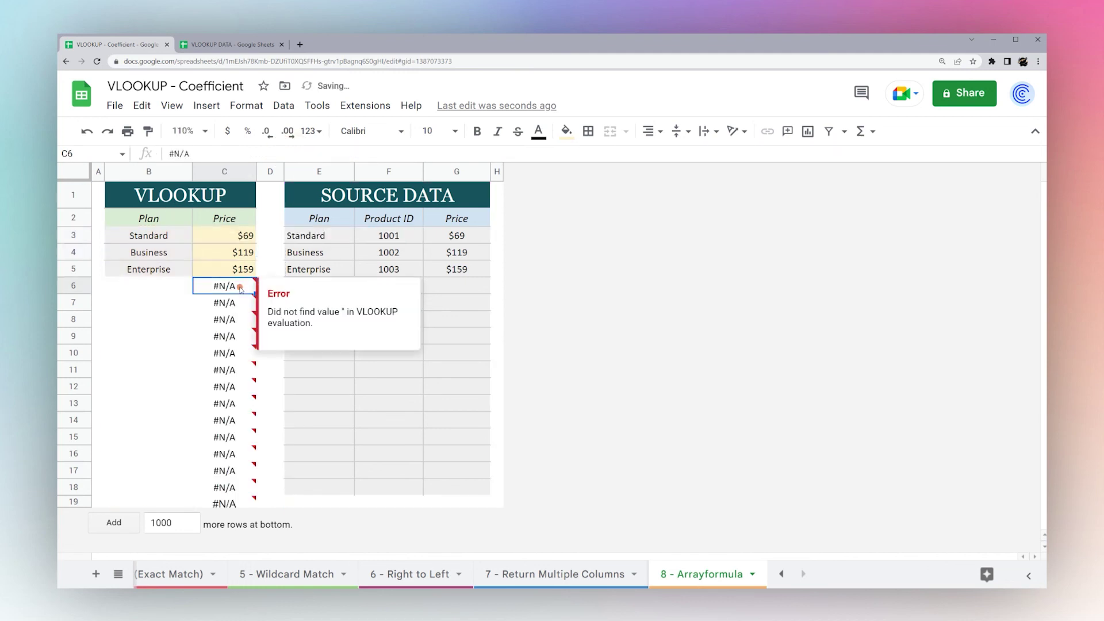
Wrap C3's array VLOOKUP in IFERROR(…,"") so empty rows show blank instead of errors
left_click(227, 235)
double_click(227, 235)
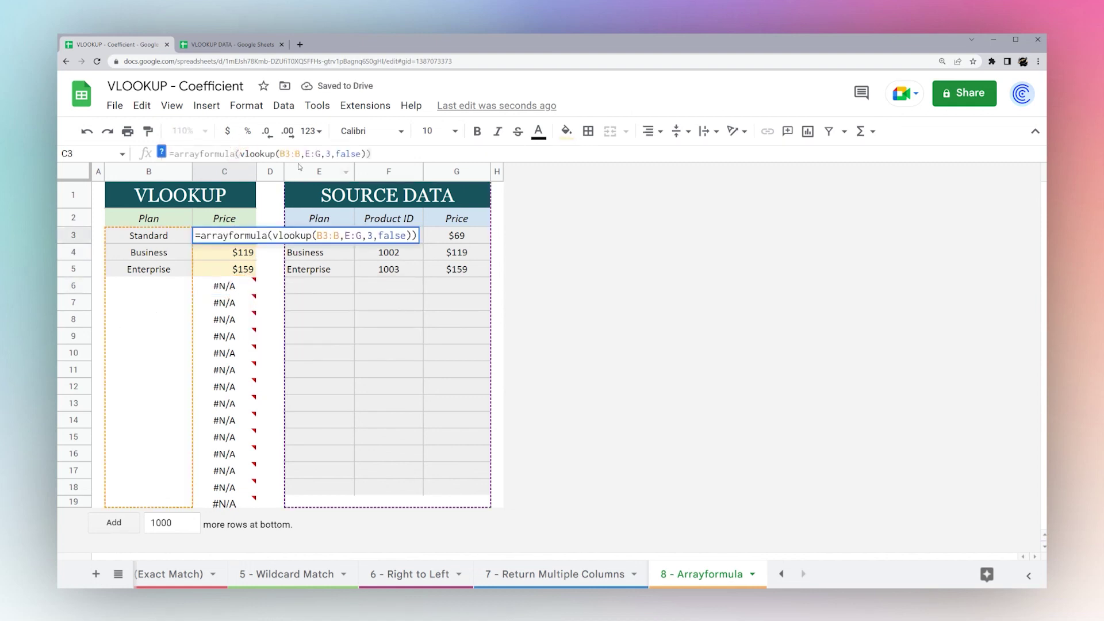
type("IFERROR(,\"\")")
key("Return")
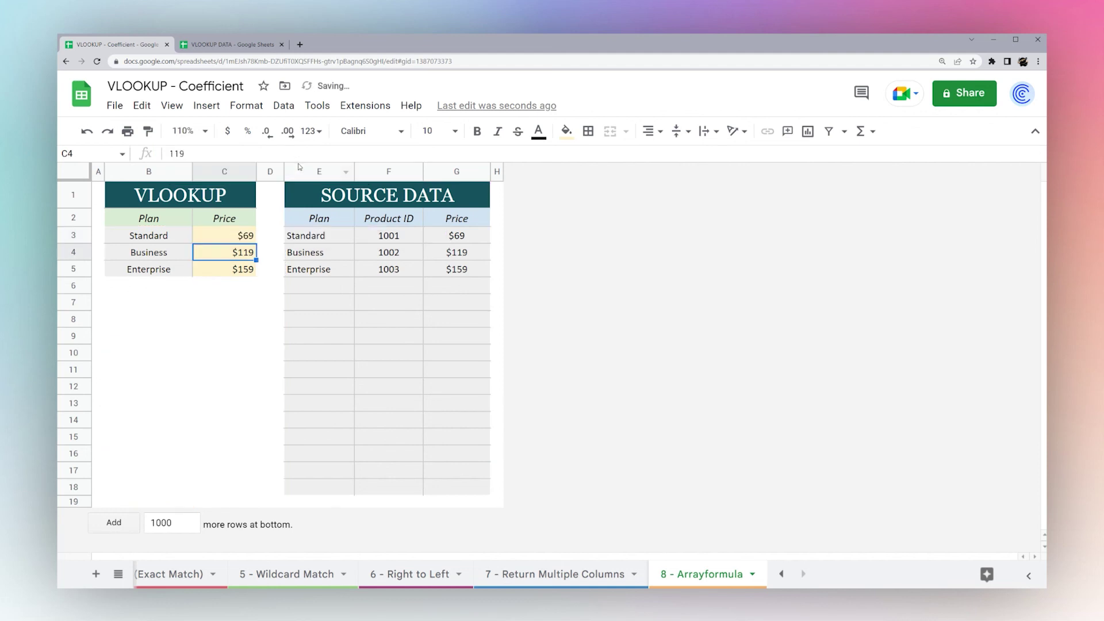
left_click(243, 237)
Add Standard in B6 and confirm C6 automatically shows $69
left_click(170, 284)
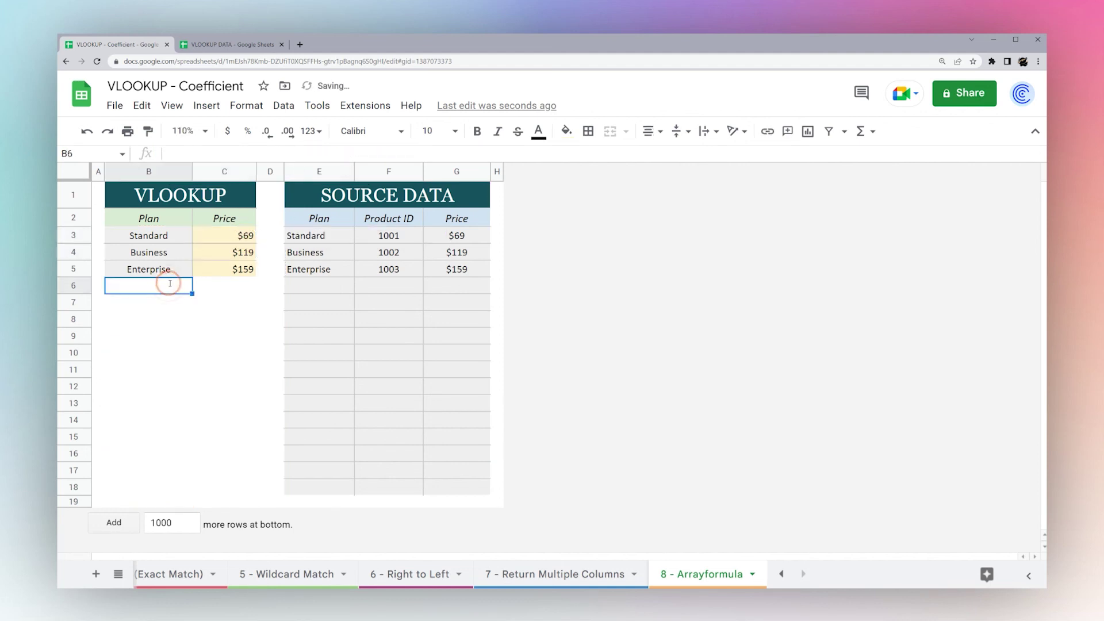
type("Standard")
key("Return")
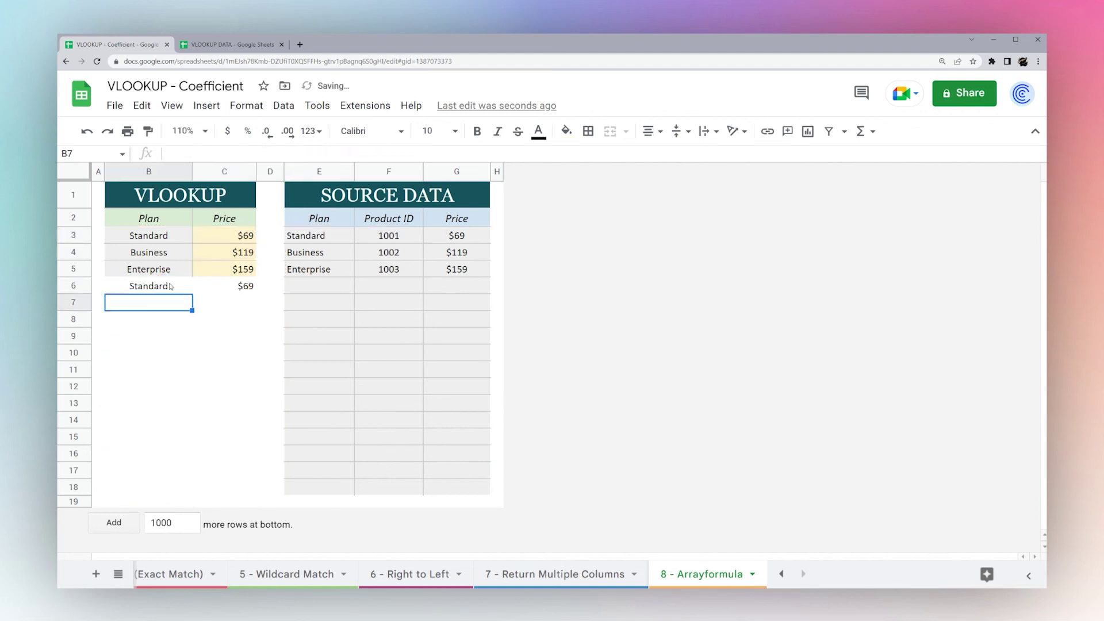
left_click(230, 287)
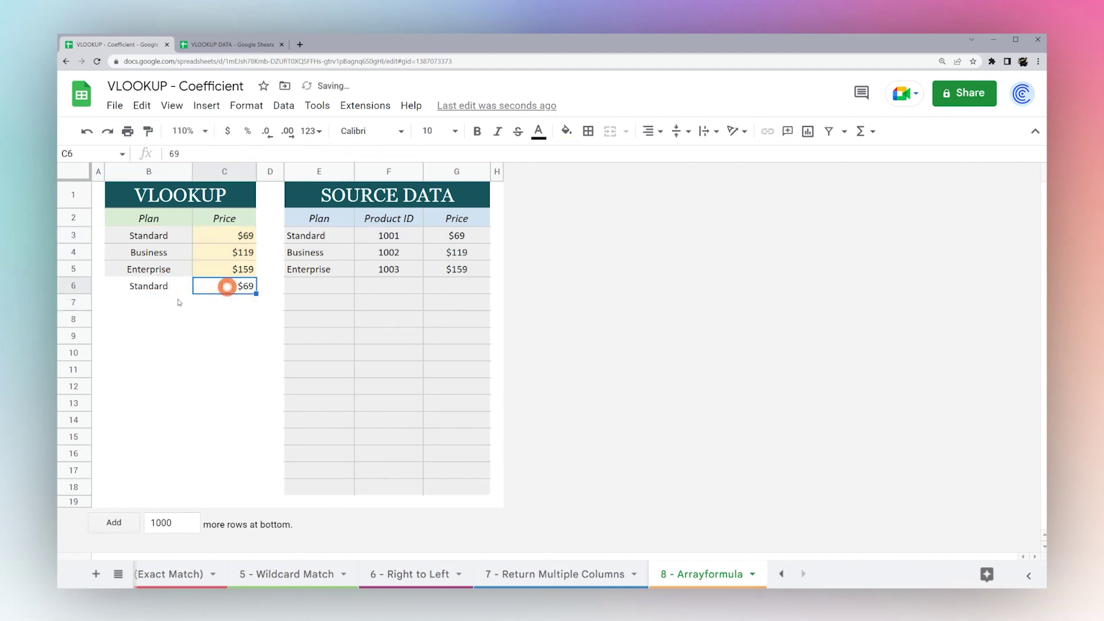
Delete C3's array formula so the prices vanish, then paste it back to restore them
left_click(231, 237)
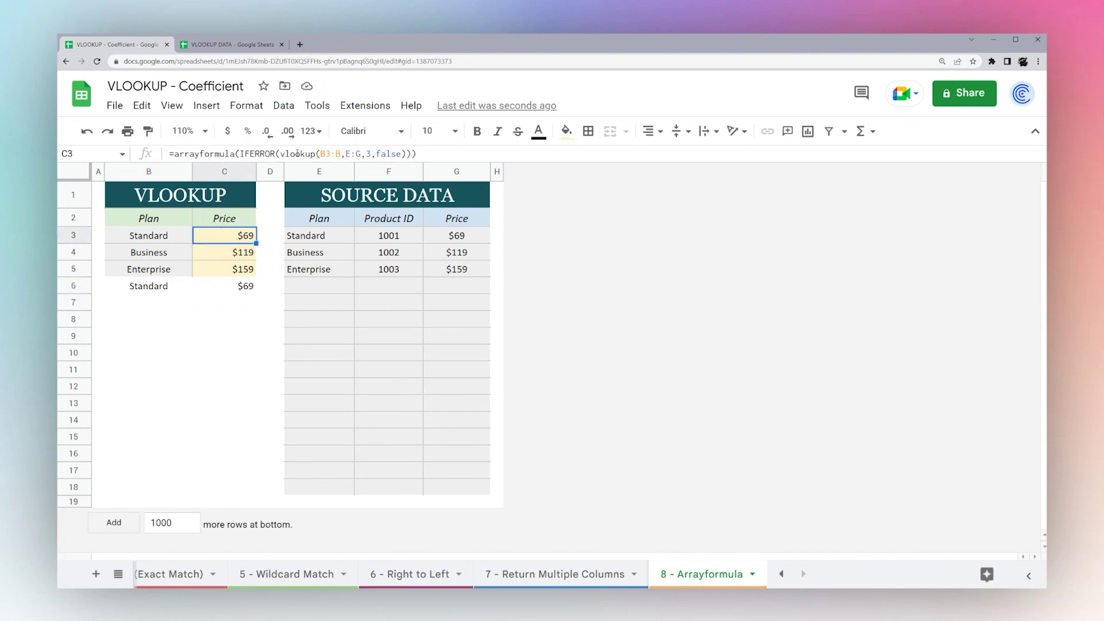
left_click_drag(238, 242, 229, 403)
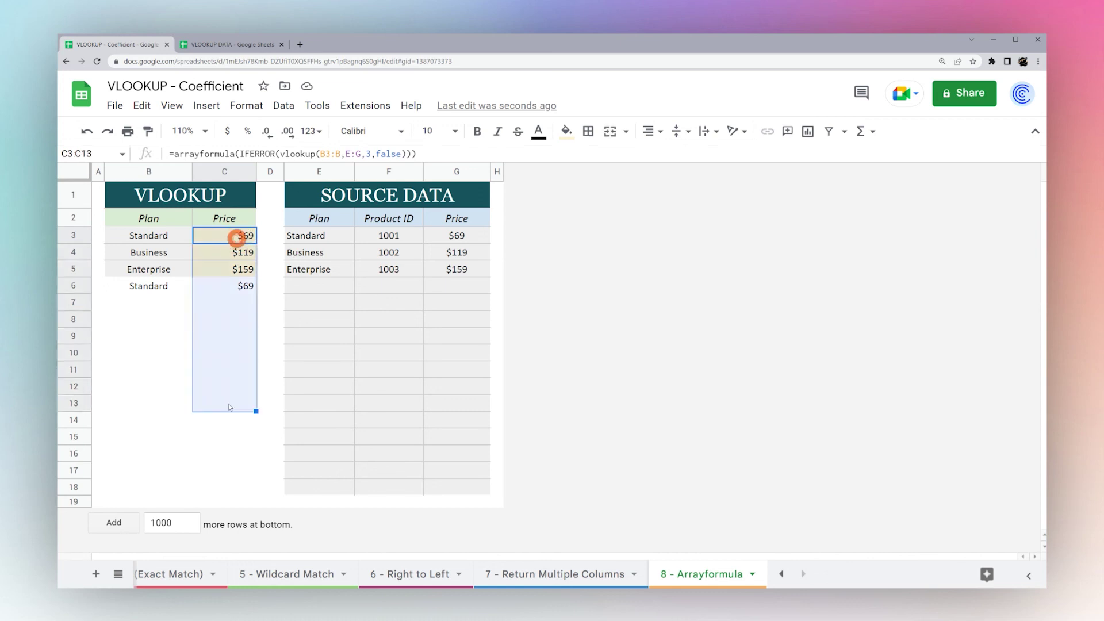
left_click(233, 241)
left_click(252, 154)
key("ctrl+a")
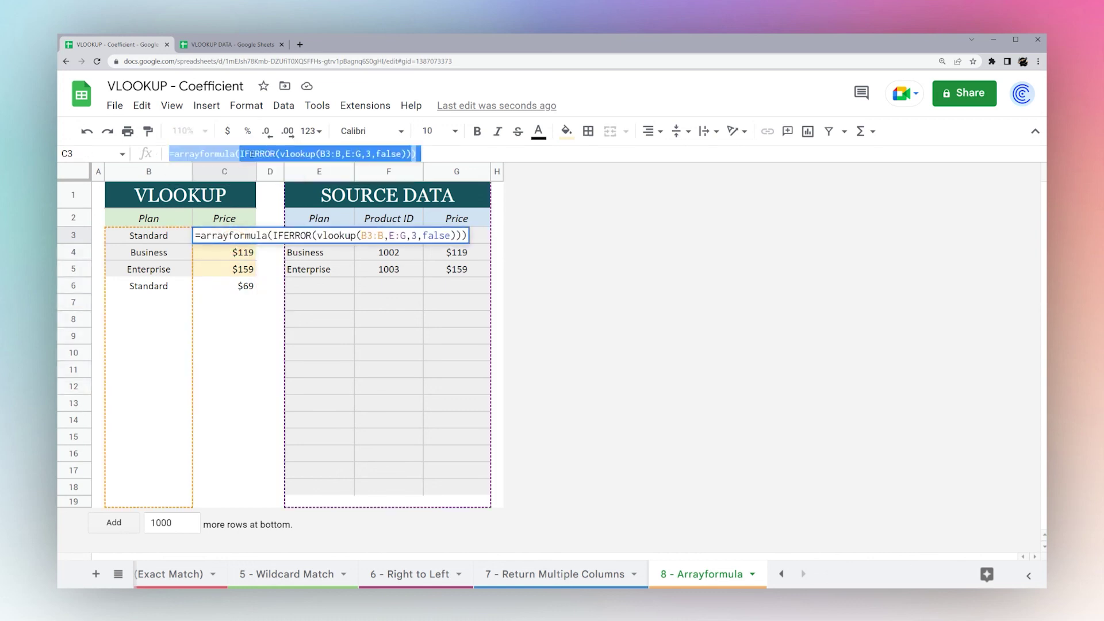
key("BackSpace")
key("Return")
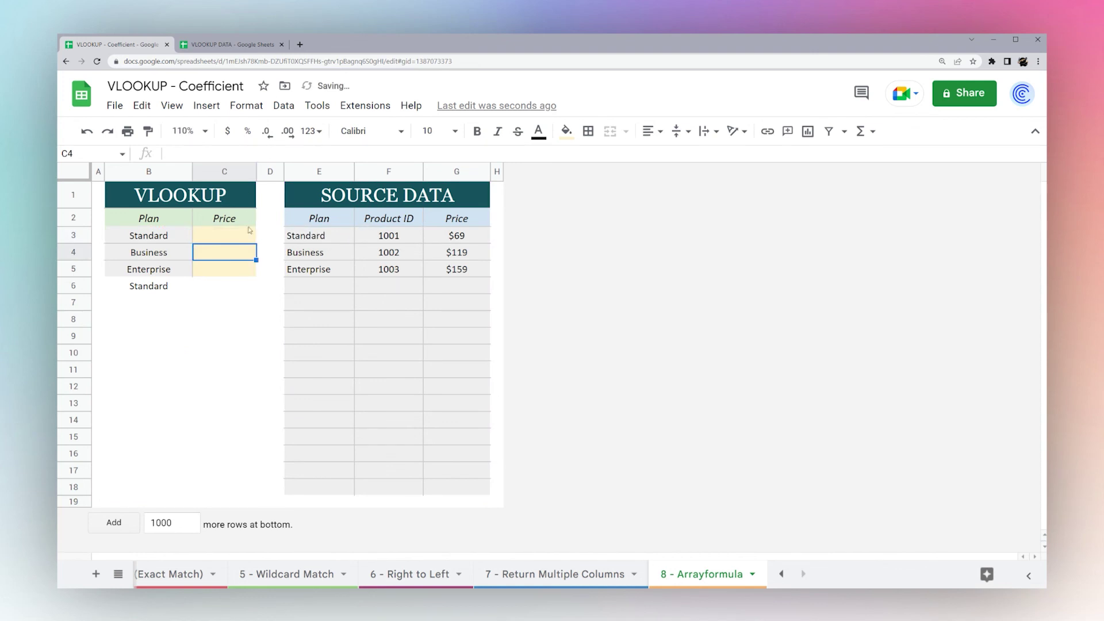
double_click(228, 236)
type("=ArrayFormula(IFERROR(vlookup(B3:B,E:G,3,false)))")
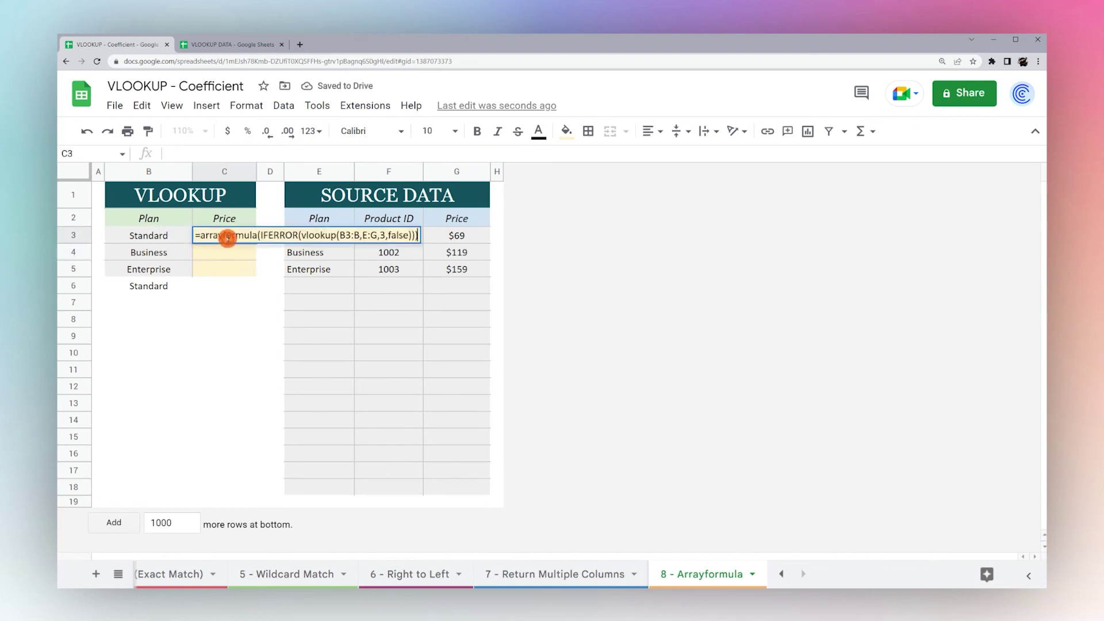
key("Return")
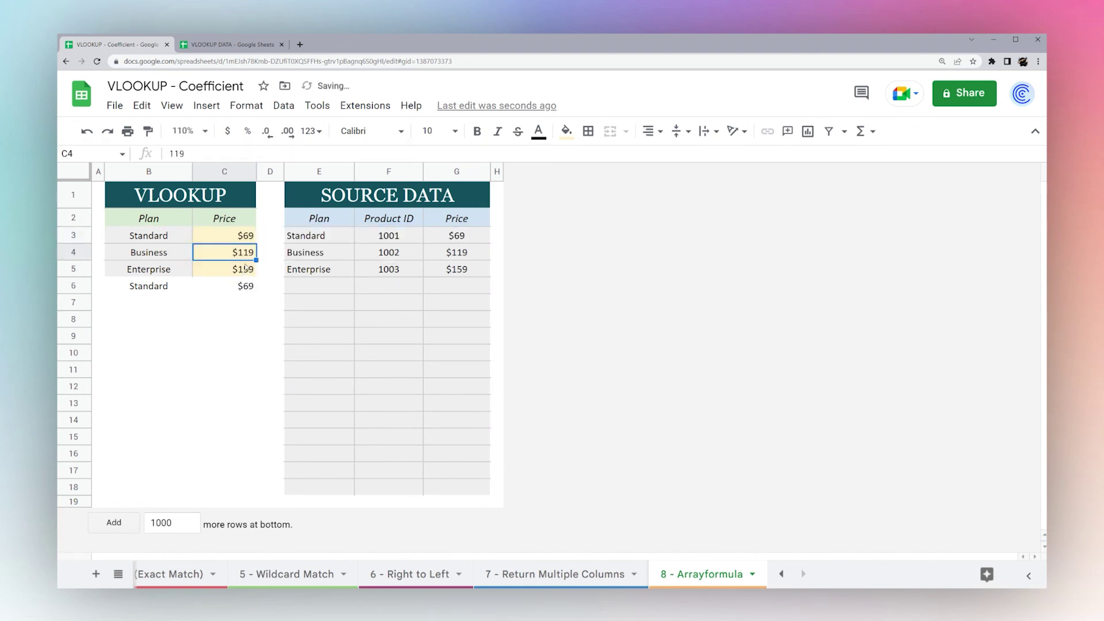